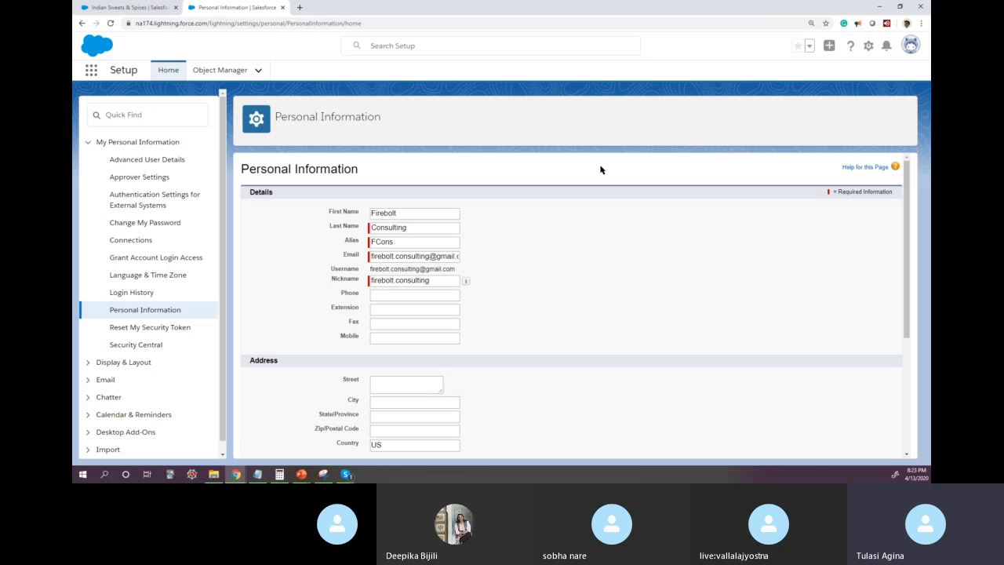
Step: Browse the personal settings categories, review the outgoing email options under My Email Settings, and open the profile menu
click(88, 142)
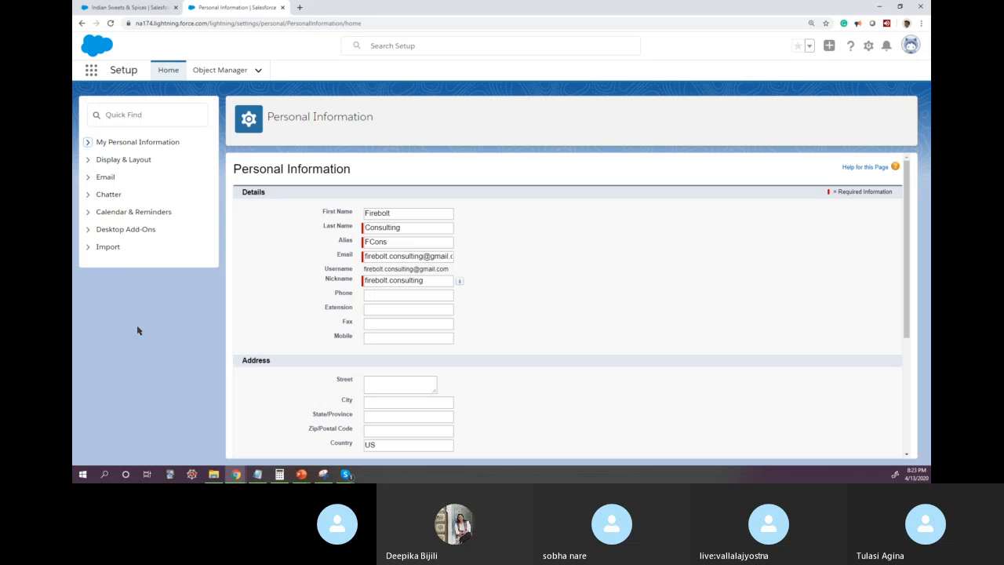
click(88, 212)
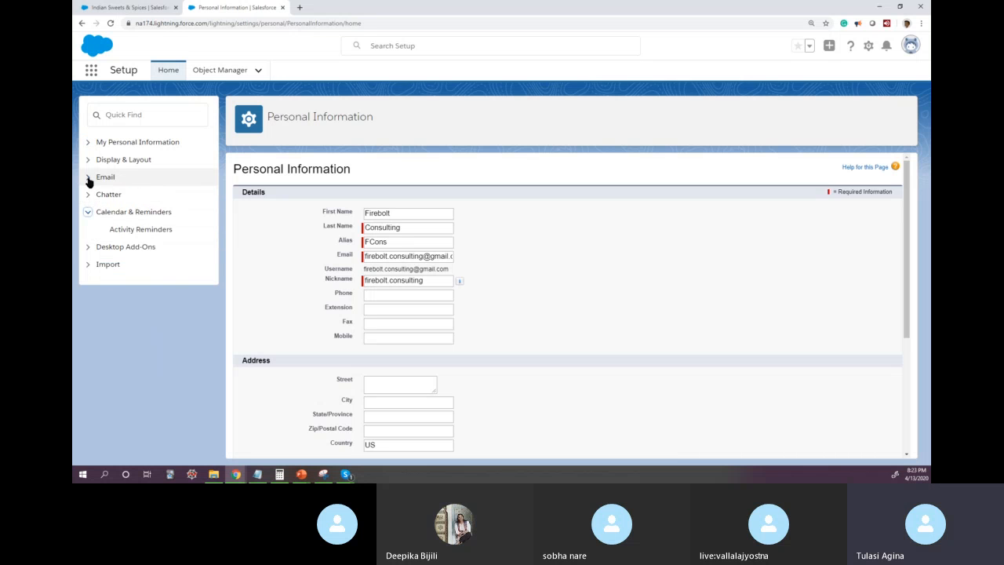
click(88, 178)
click(146, 194)
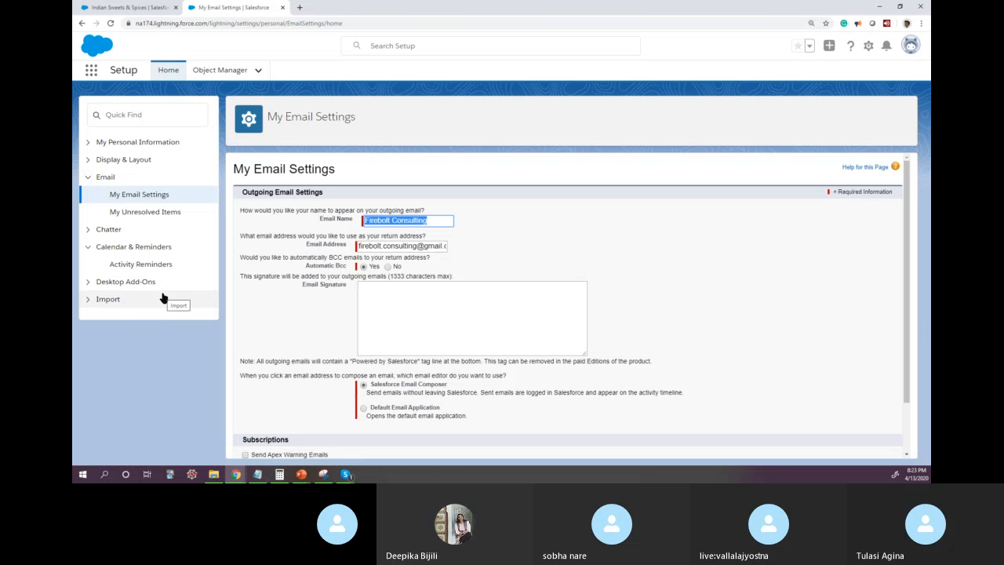
scroll(233, 302, down, 1)
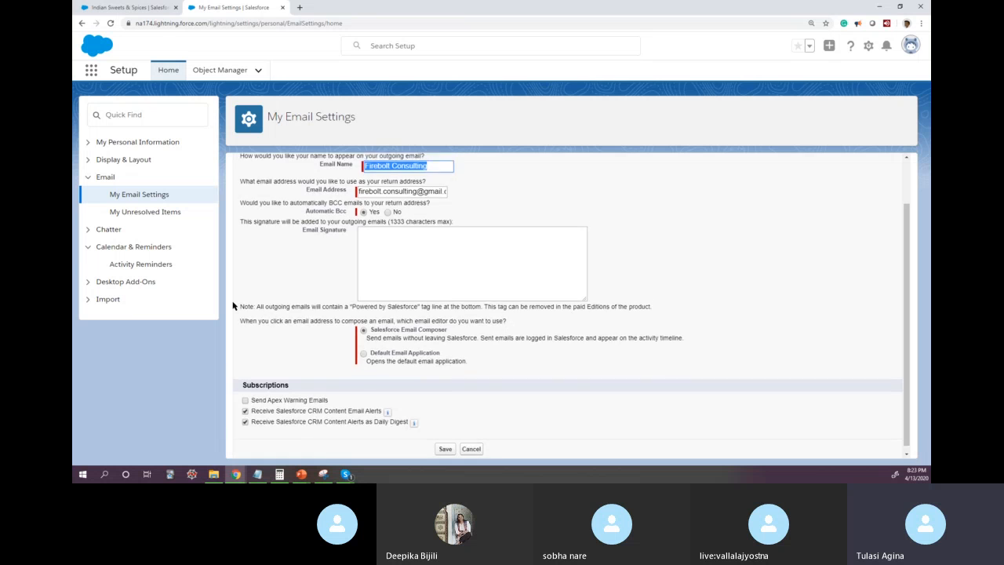
scroll(233, 306, up, 1)
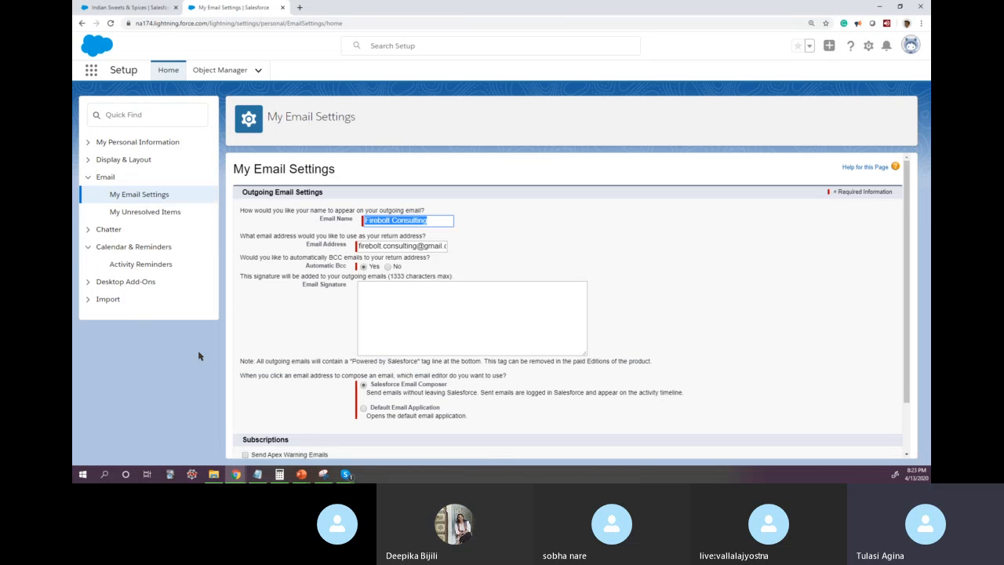
click(911, 47)
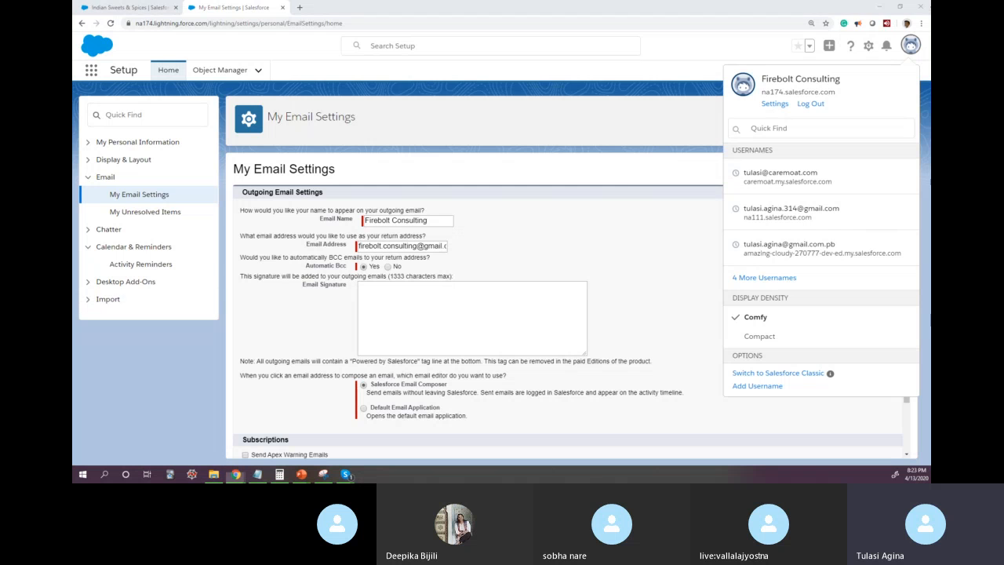
Step: Switch to PowerPoint and add a "View Profile >> Settings" text box below the Provide Email & Contact Info box in the USER column
key(alt+Tab)
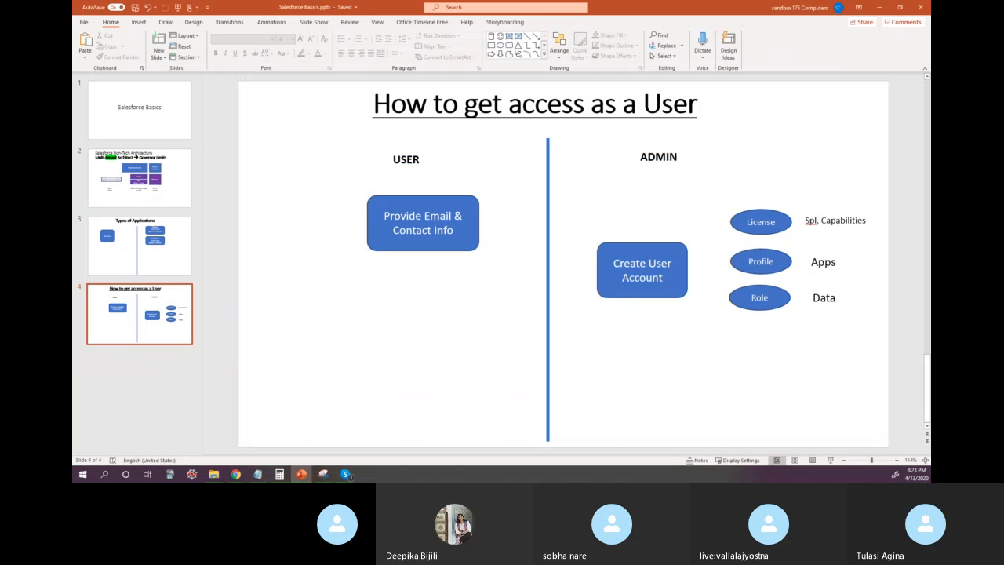
click(510, 36)
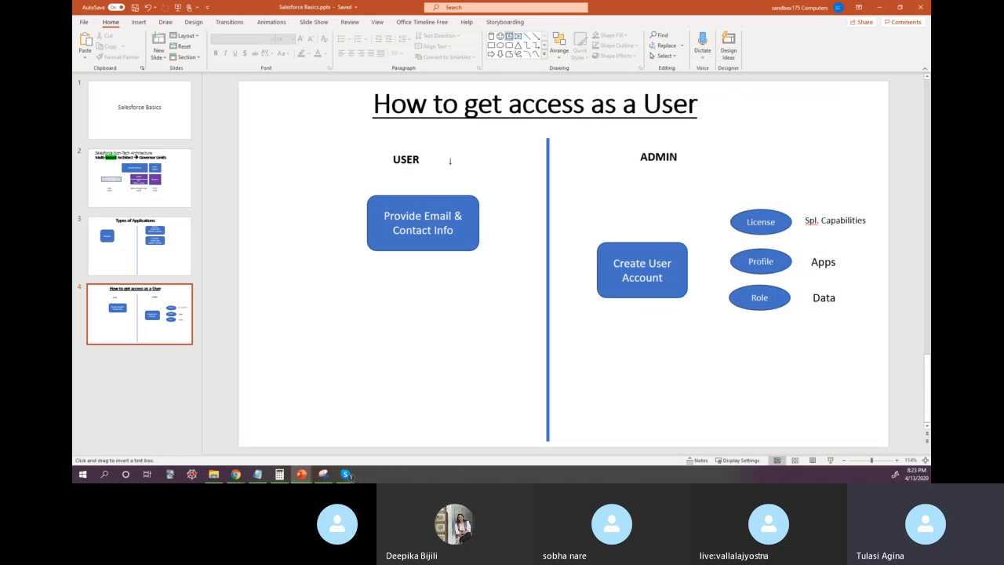
click(314, 296)
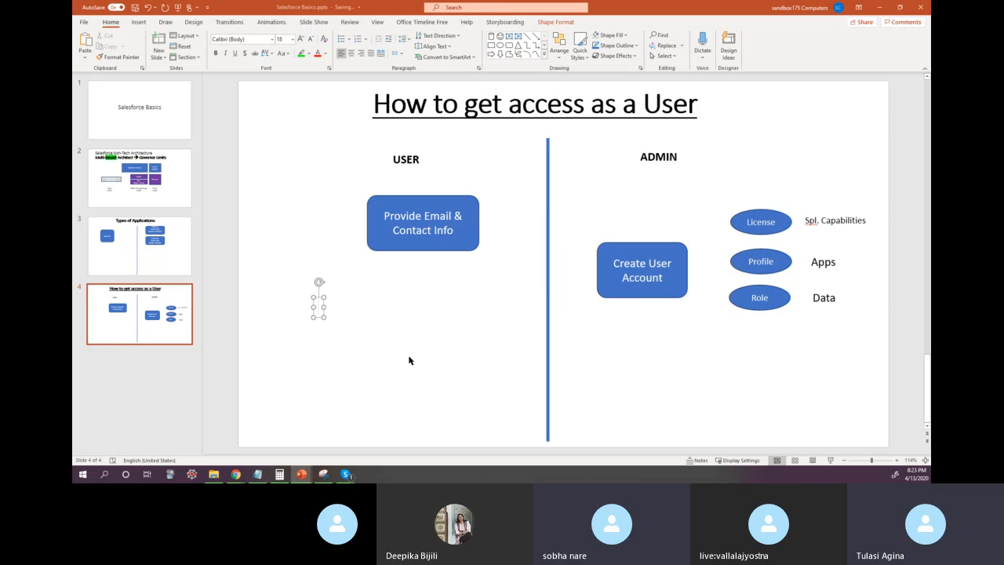
text(View Profile)
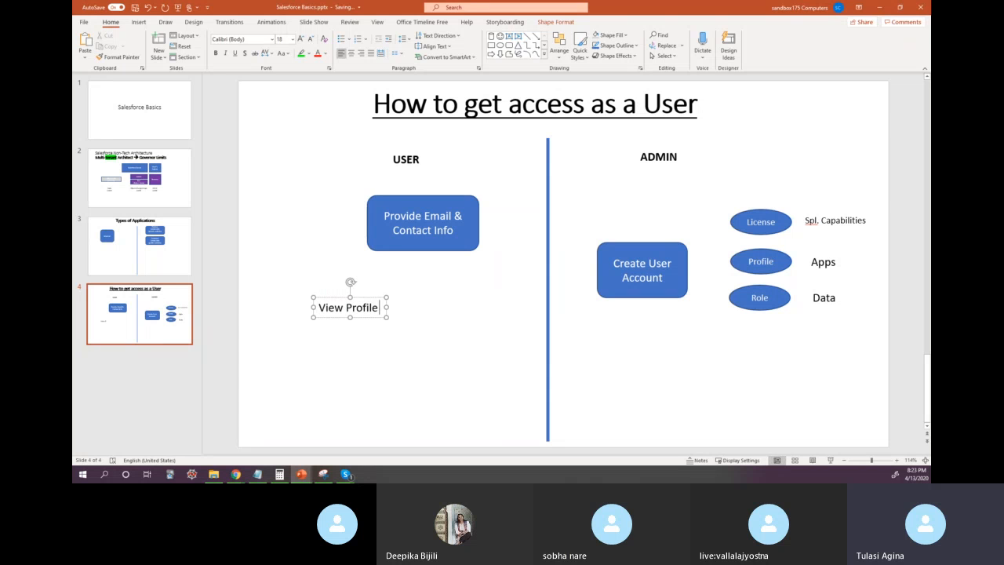
text( >> Settings)
click(418, 400)
drag(413, 321, 448, 349)
click(507, 372)
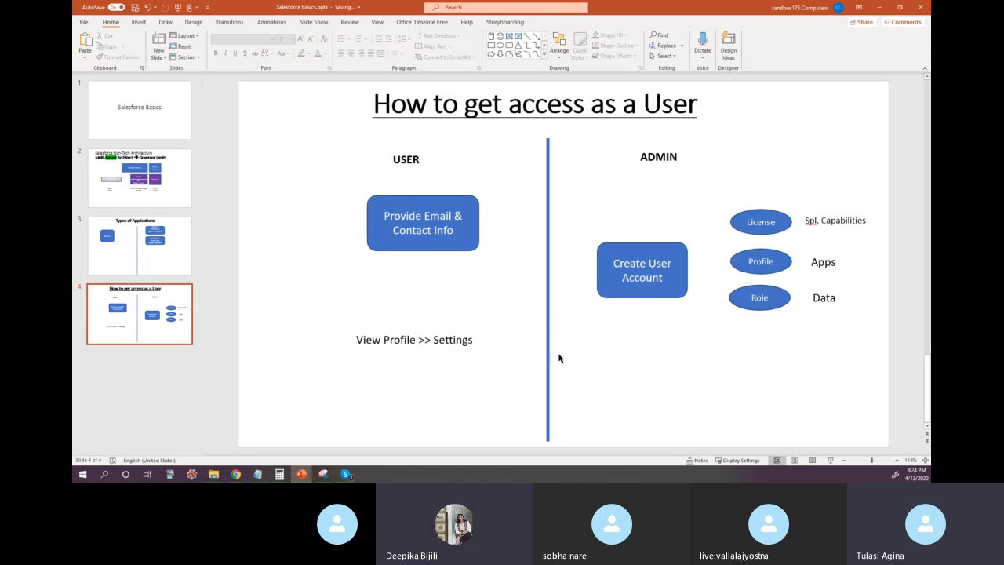
Step: Duplicate the "View Profile >> Settings" text box and place the copy below the Create User Account box in the ADMIN column
click(421, 342)
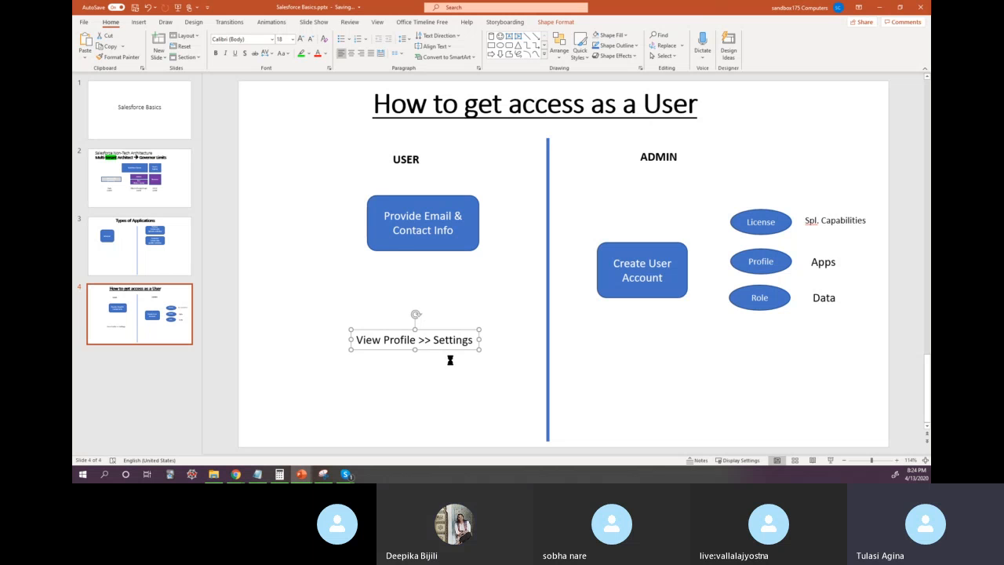
key(ctrl+v)
drag(455, 358, 682, 350)
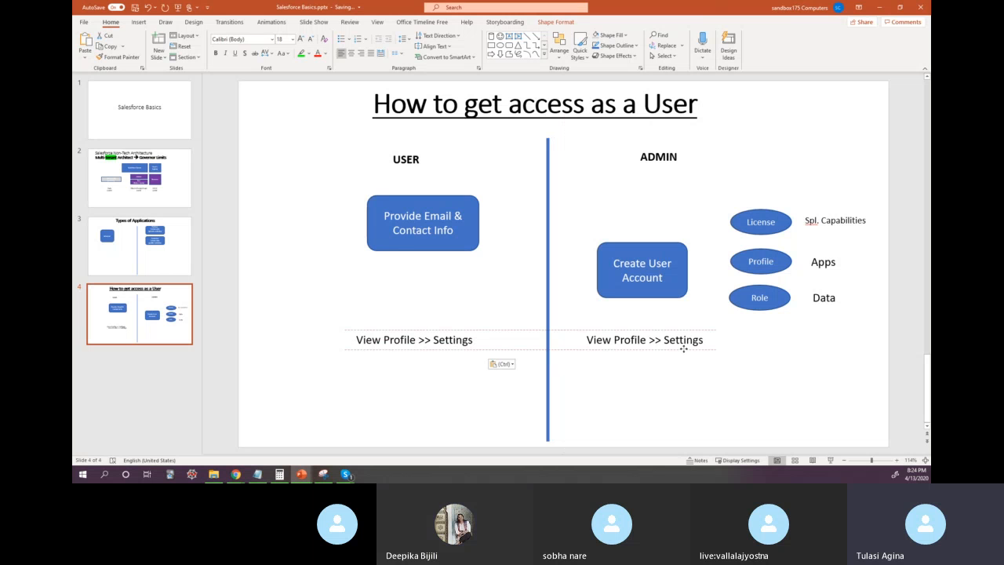
click(612, 339)
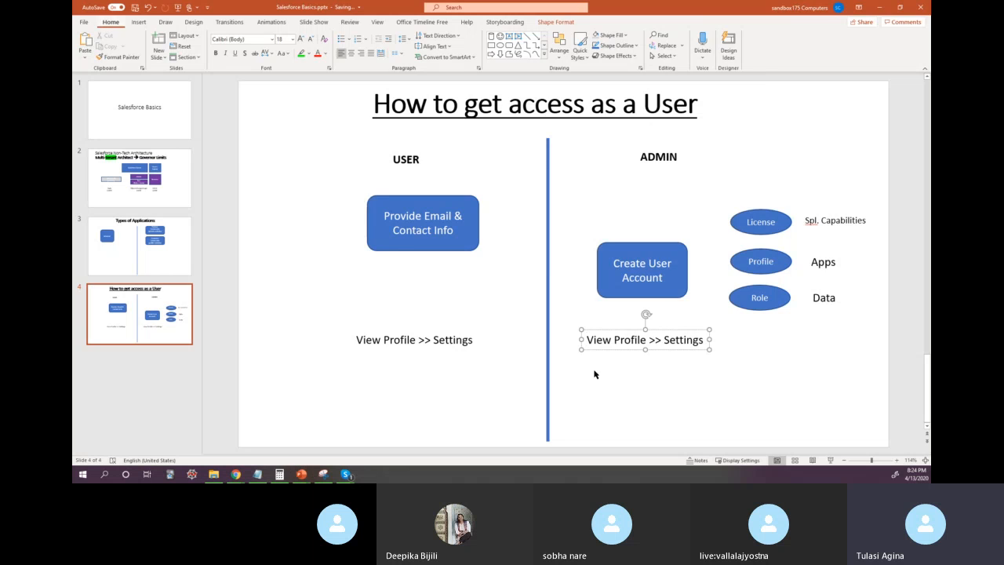
Step: Switch to Salesforce, return to Setup Home, search the setup tree for "users" and open the Users page
key(alt+Tab)
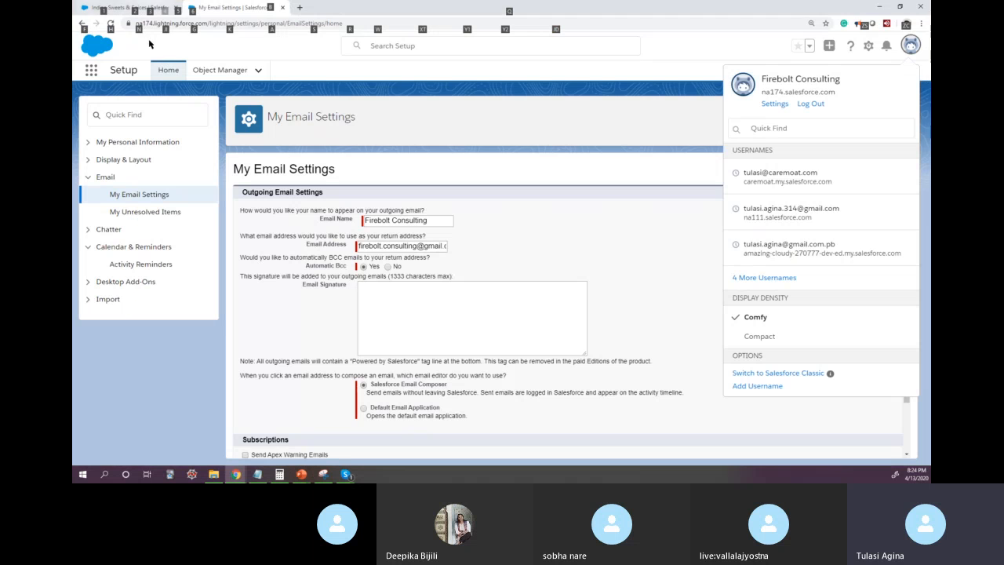
click(346, 11)
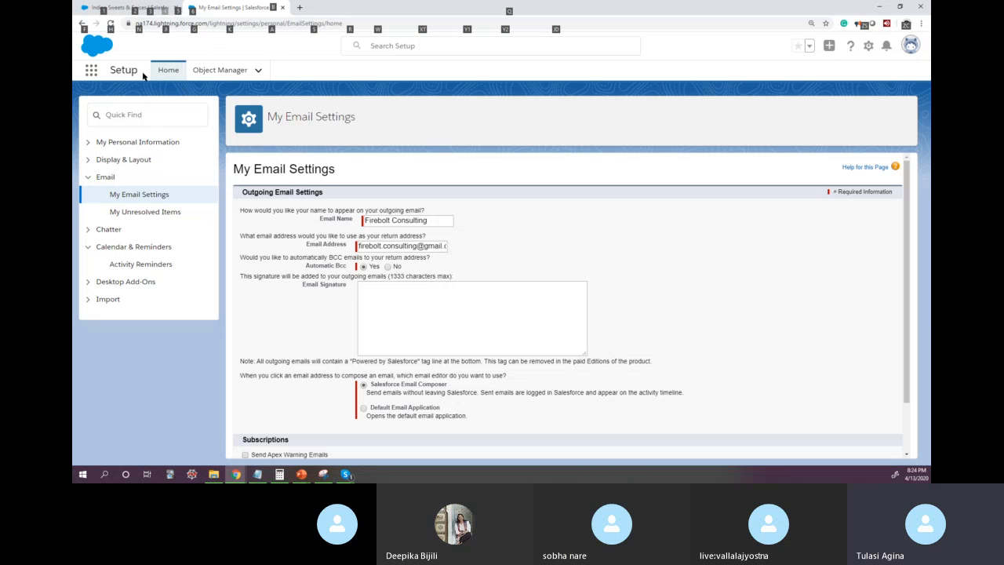
click(168, 73)
click(146, 108)
text(users)
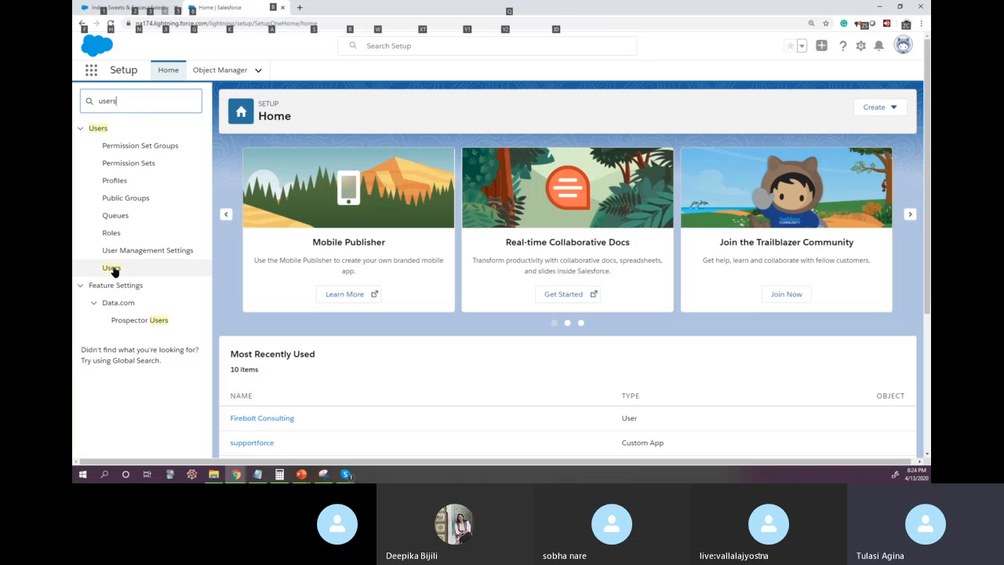
click(112, 268)
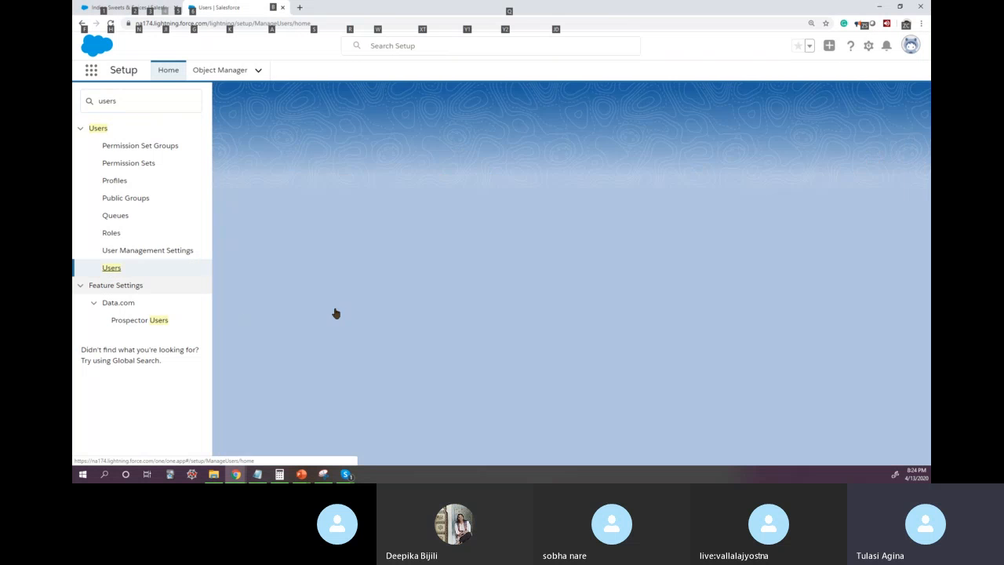
Step: Capture a snip of the Users section of the setup tree, from its heading down to the Users entry
click(95, 128)
click(98, 130)
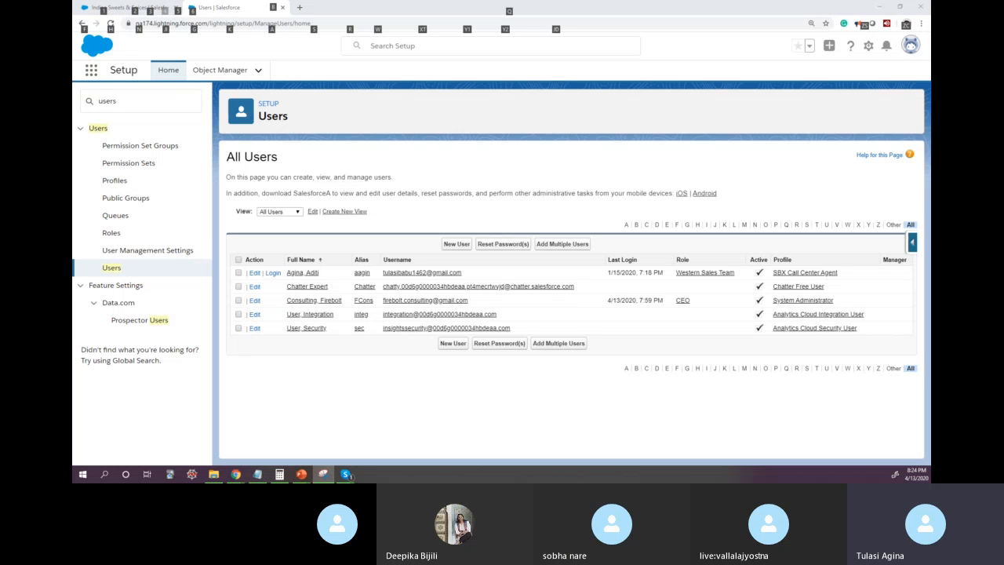
click(99, 126)
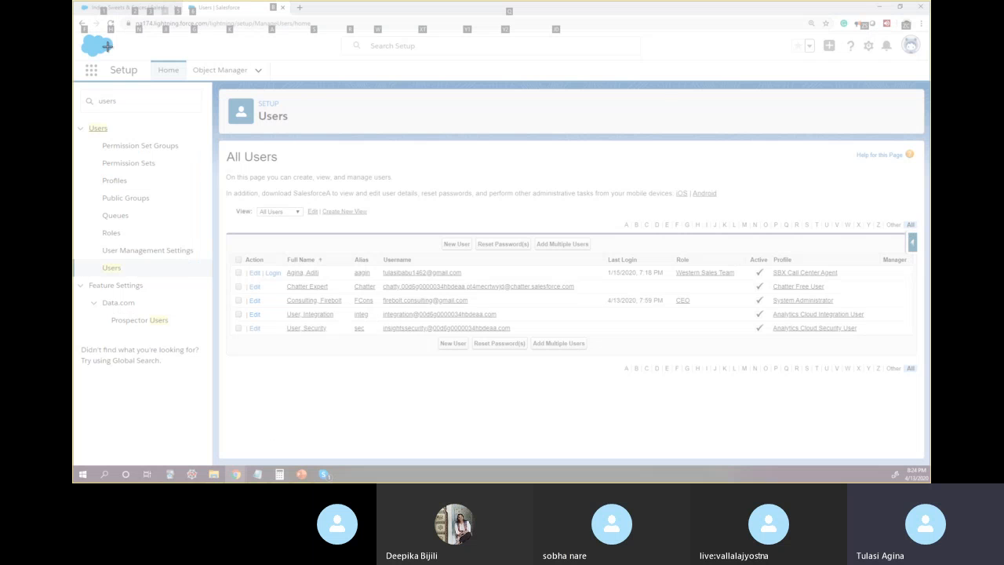
drag(86, 118, 199, 280)
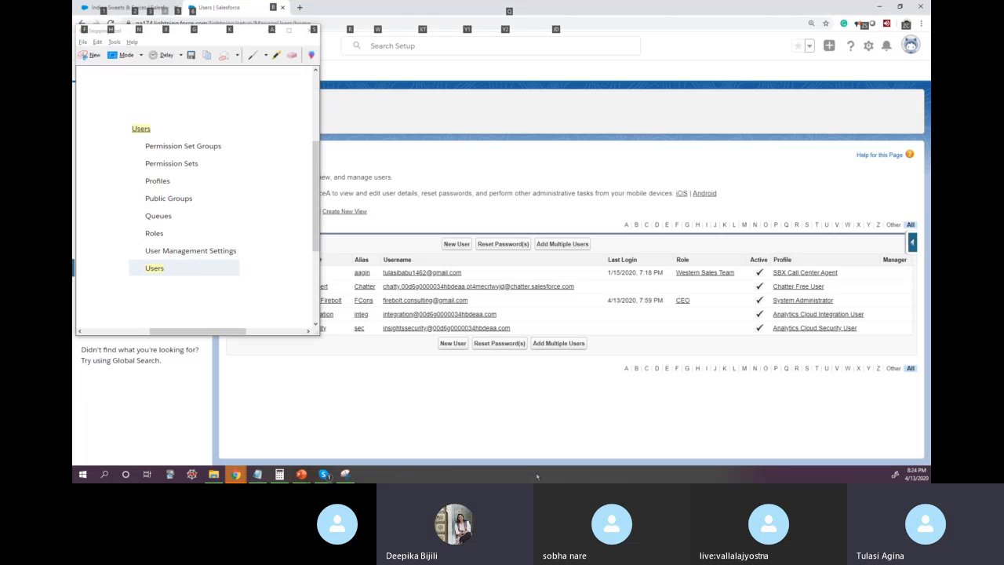
Step: Paste the captured Users list onto the PowerPoint slide and position it below the Role oval in the ADMIN column
key(alt+Tab)
click(621, 419)
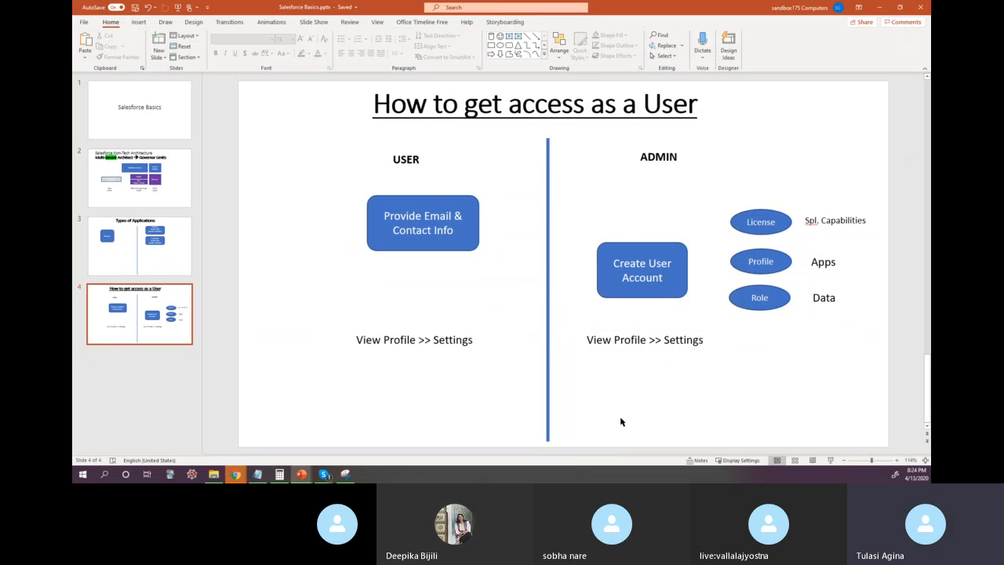
key(ctrl+v)
drag(605, 385, 803, 386)
drag(870, 270, 824, 339)
Step: Change the text below the Create User Account box to "Settings >> Users"
click(645, 340)
double_click(641, 339)
key(shift+Home)
text(Settings)
key(ctrl+Right)
key(ctrl+Right)
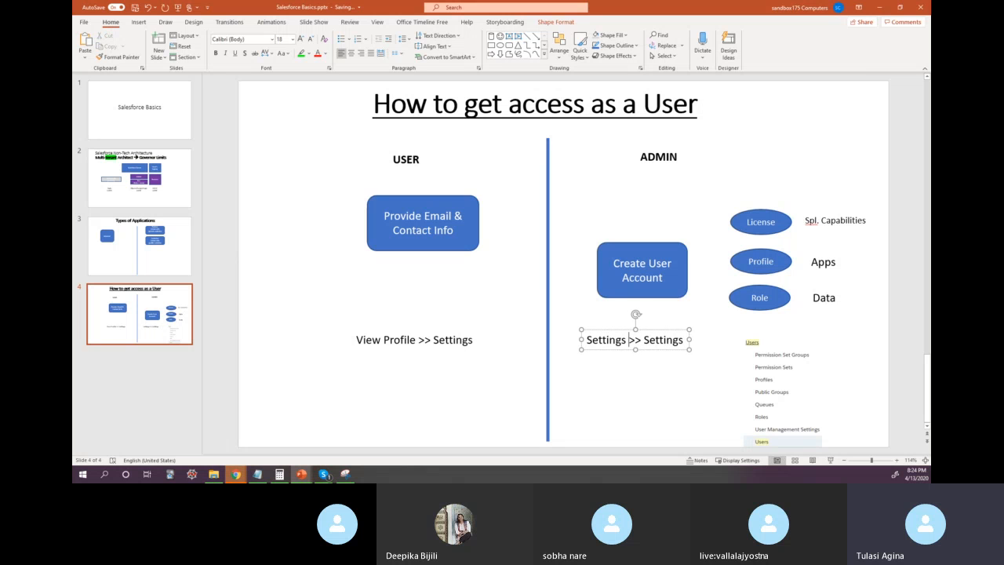
key(ctrl+shift+Right)
text(User)
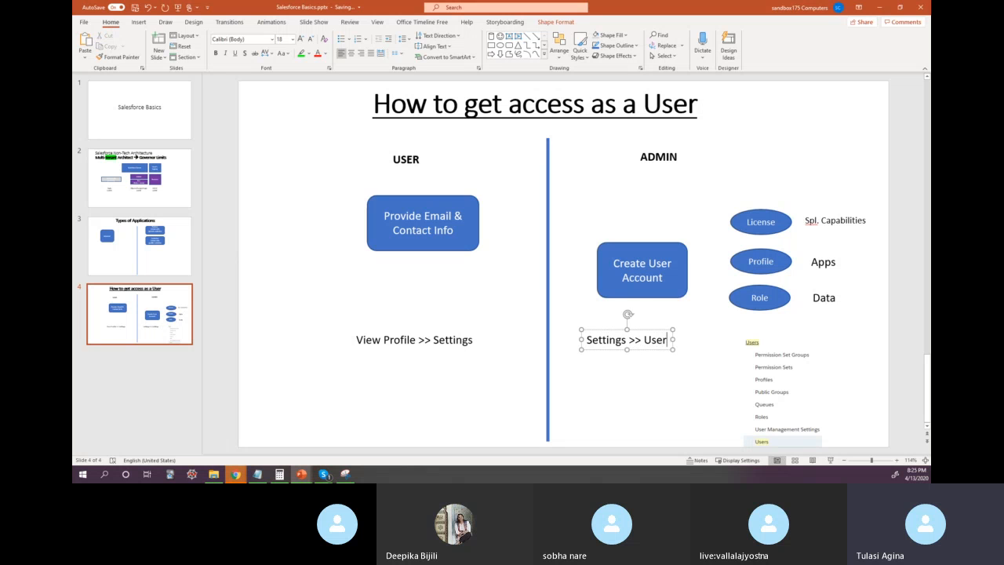
text(s)
click(653, 398)
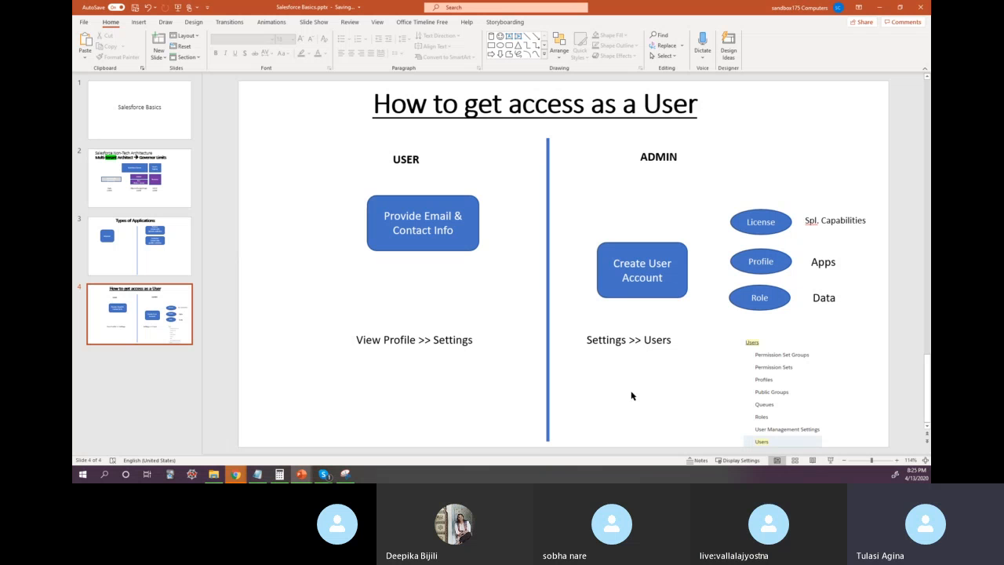
Step: Switch to Salesforce, open the personal settings from the user profile, and collapse the My Personal Information section
key(alt+Tab)
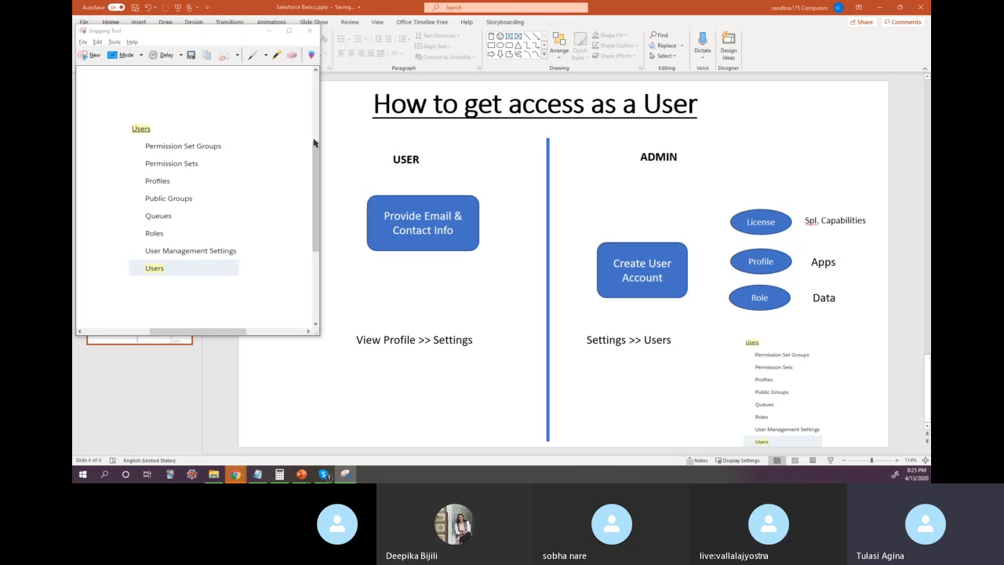
key(alt+Tab)
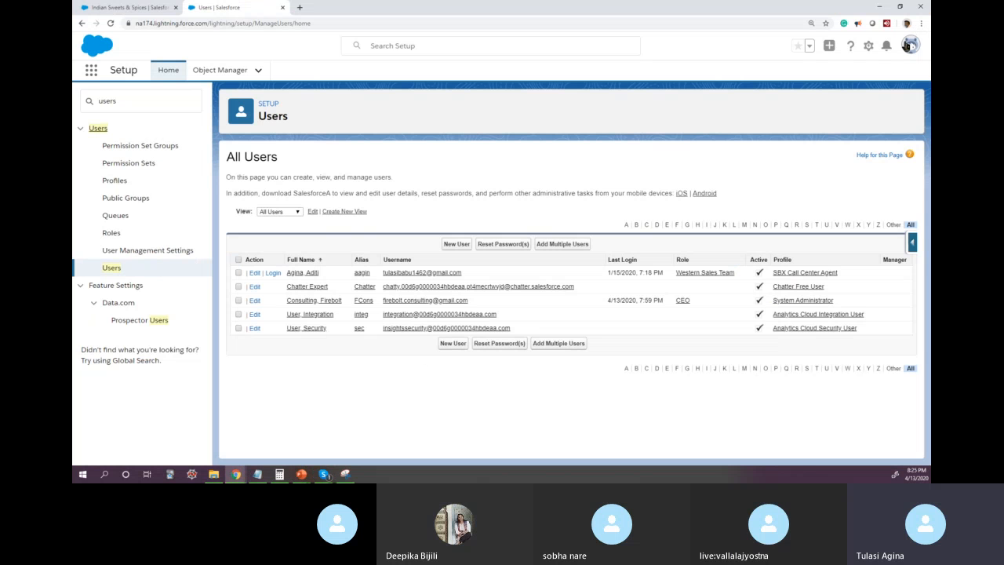
click(908, 45)
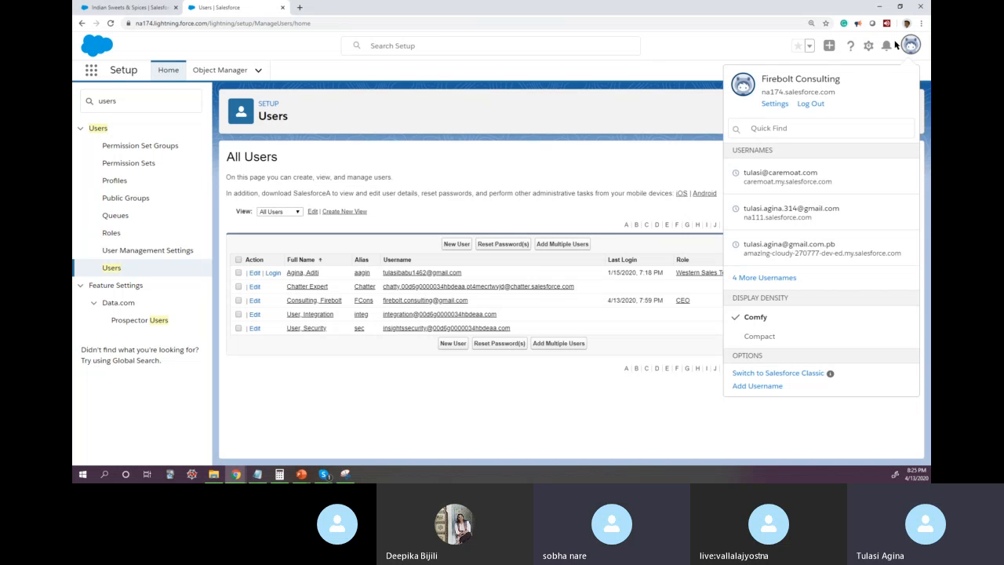
click(774, 104)
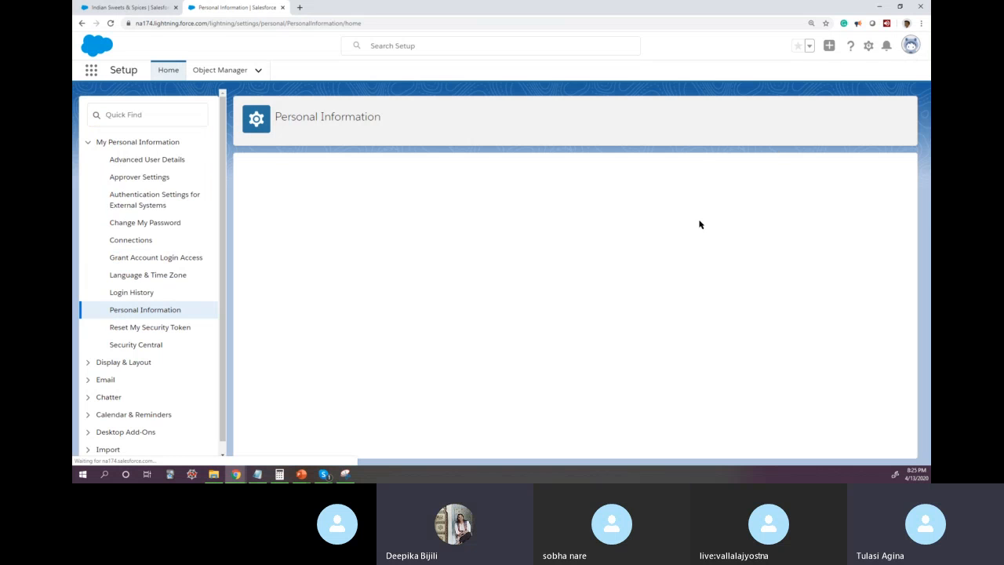
click(87, 143)
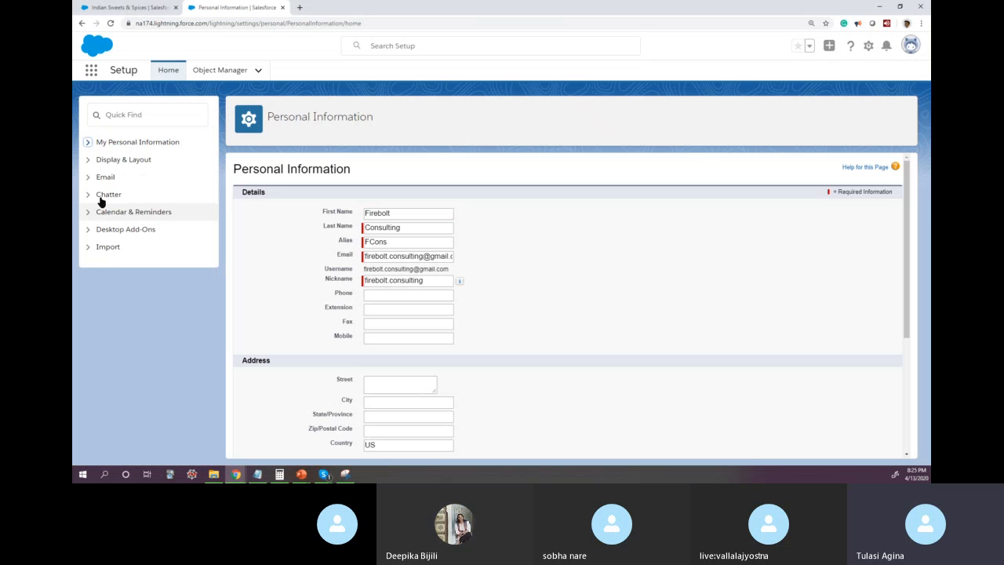
Step: Capture a snip of the personal settings categories from My Personal Information to Import, and switch back to PowerPoint
click(346, 474)
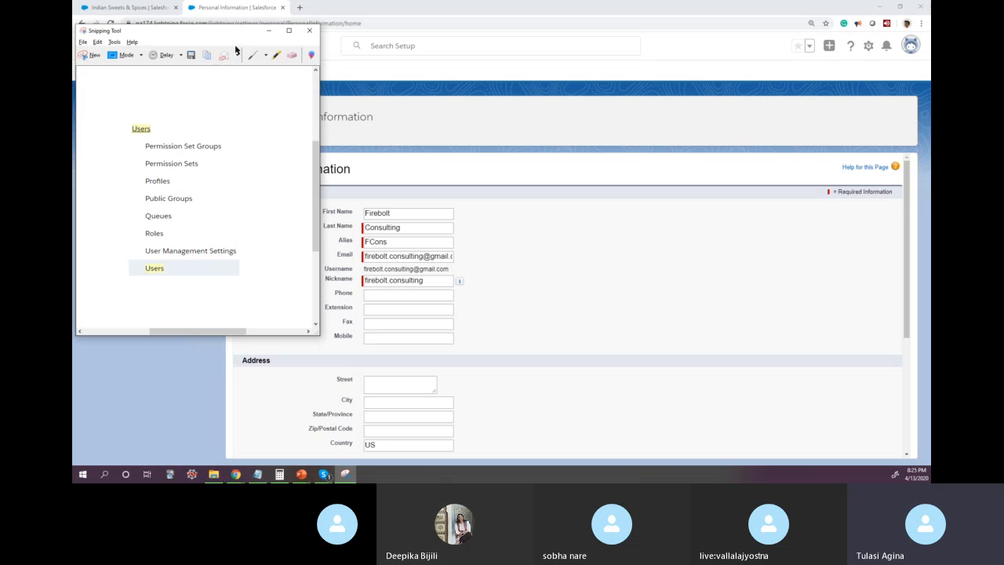
click(89, 55)
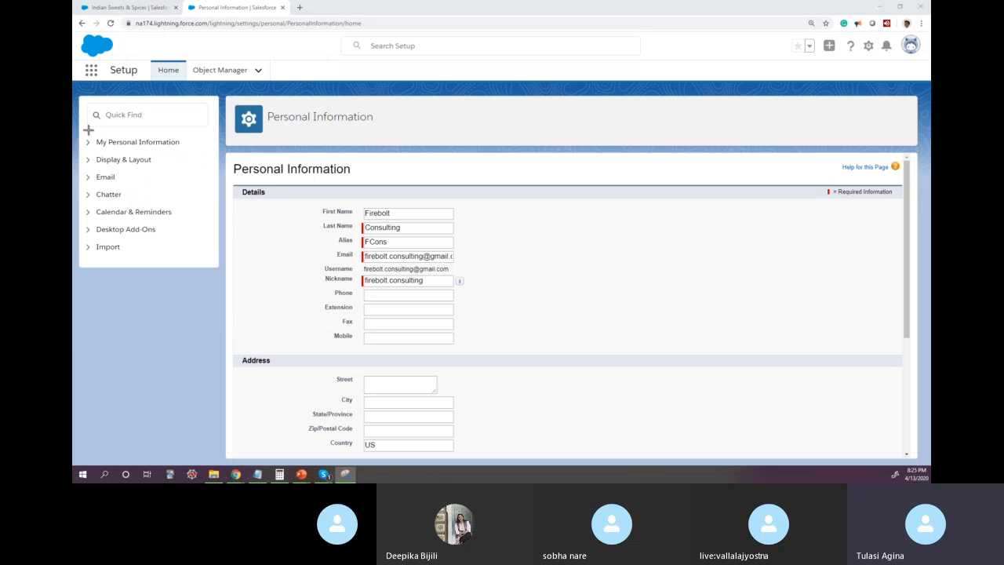
drag(84, 131, 198, 255)
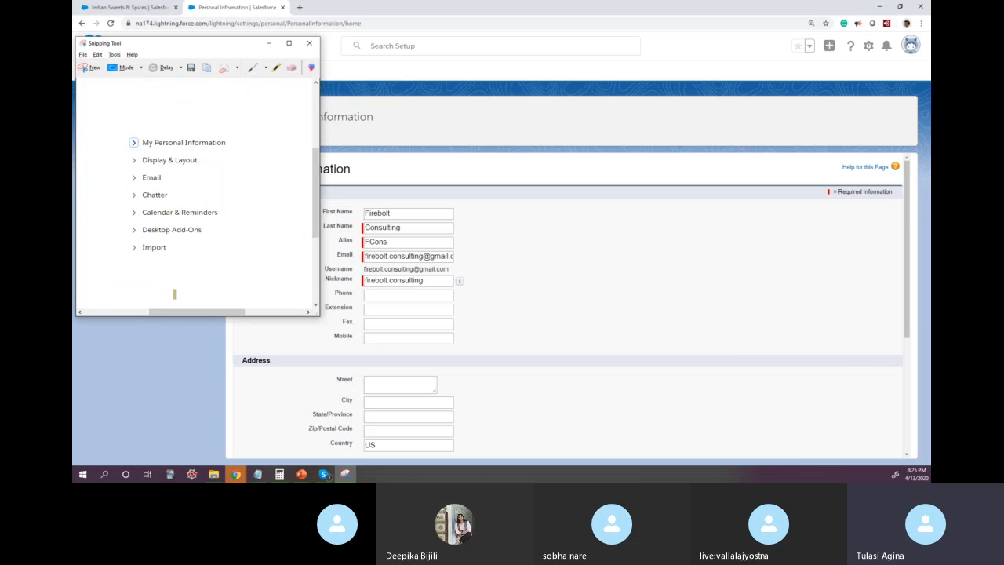
click(196, 356)
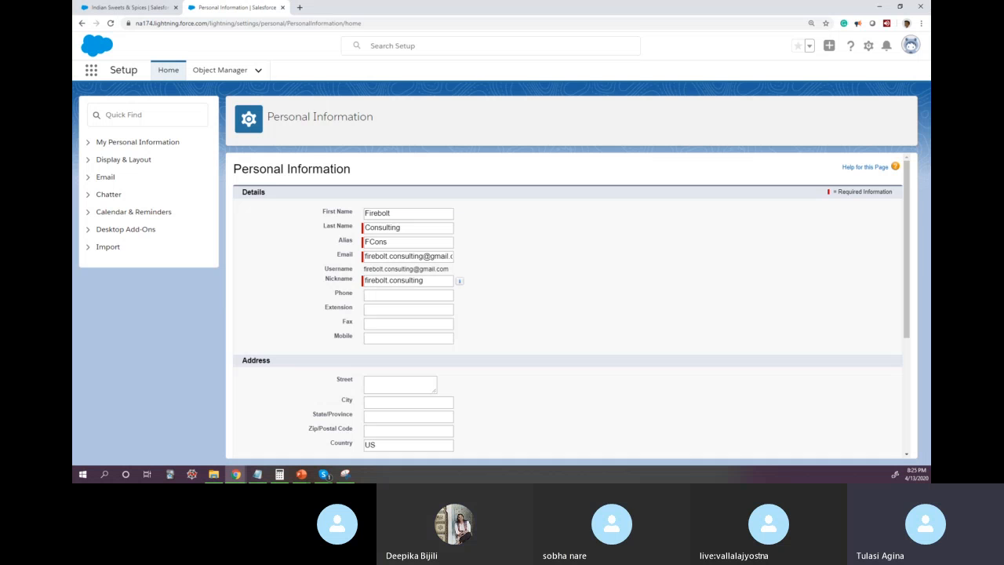
click(302, 474)
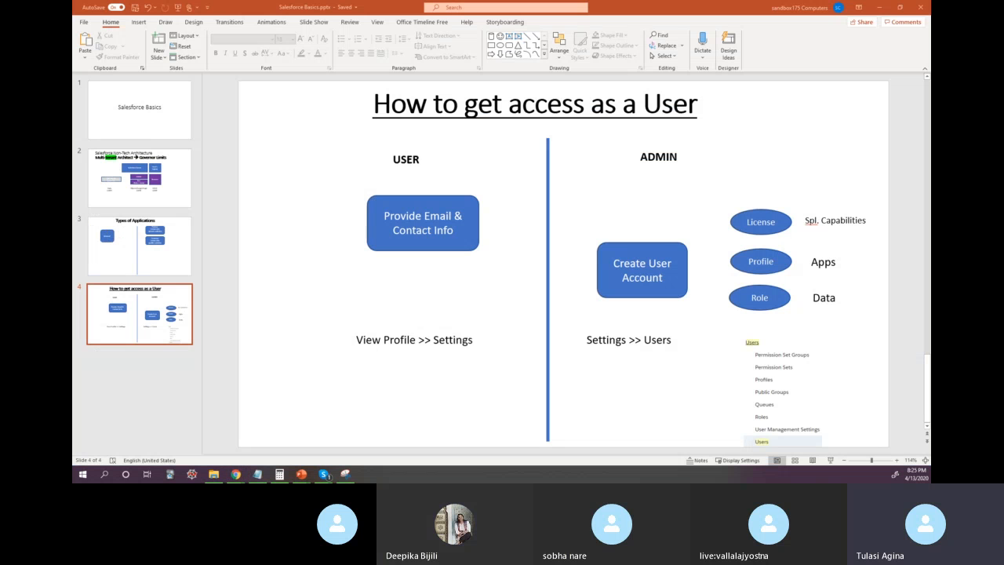
Step: Paste the captured personal settings list into the lower USER column and move the "View Profile >> Settings" text directly above it
key(ctrl+v)
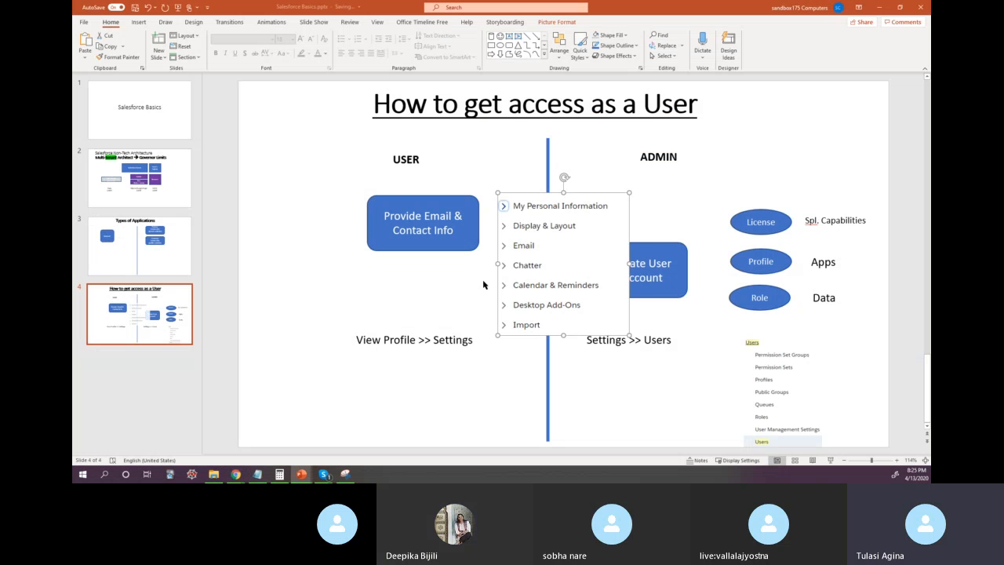
drag(484, 284, 387, 376)
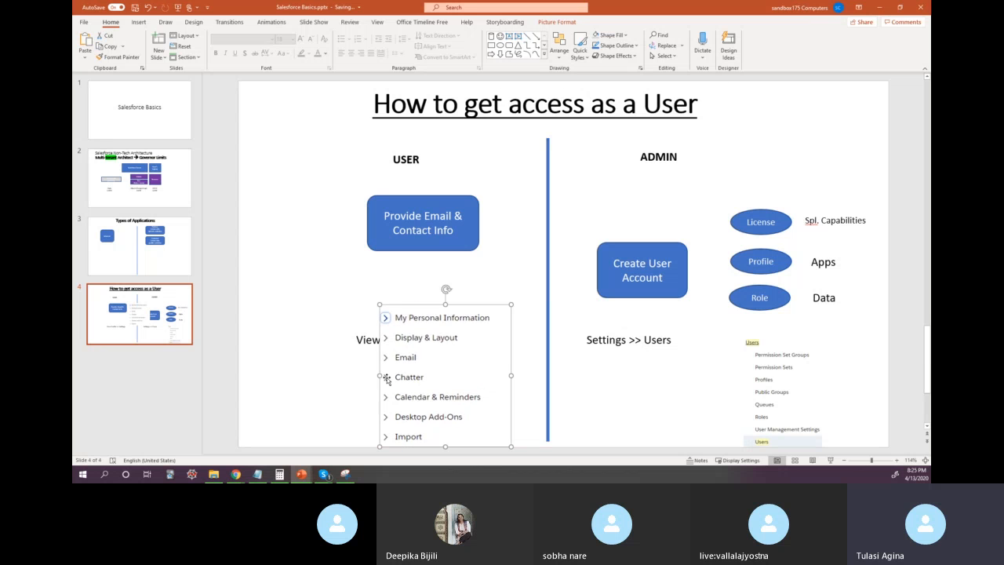
click(365, 342)
drag(370, 350, 381, 306)
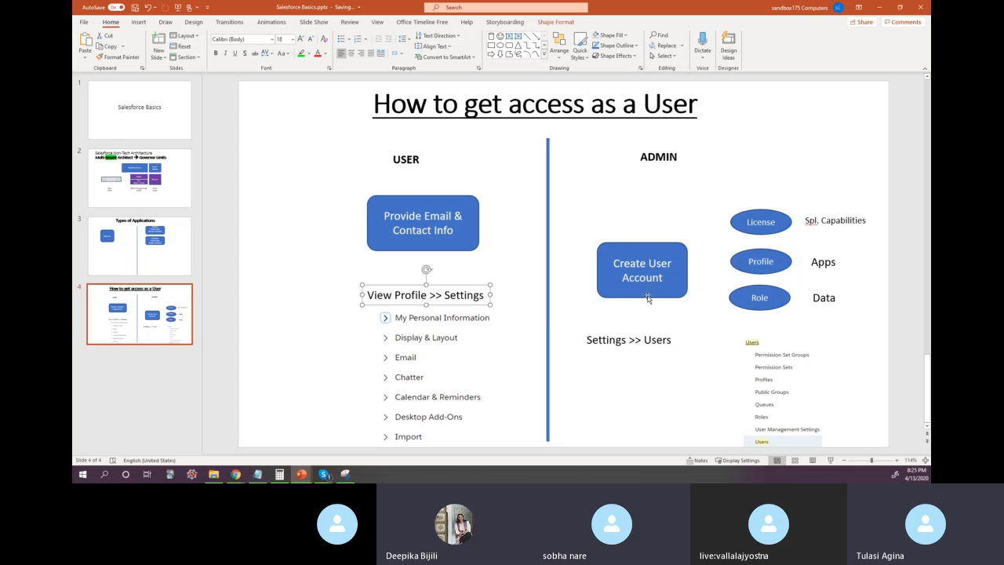
Step: Move the Create User Account box with the License, Profile and Role ovals and their labels up, and raise "Settings >> Users" beneath the box
click(632, 245)
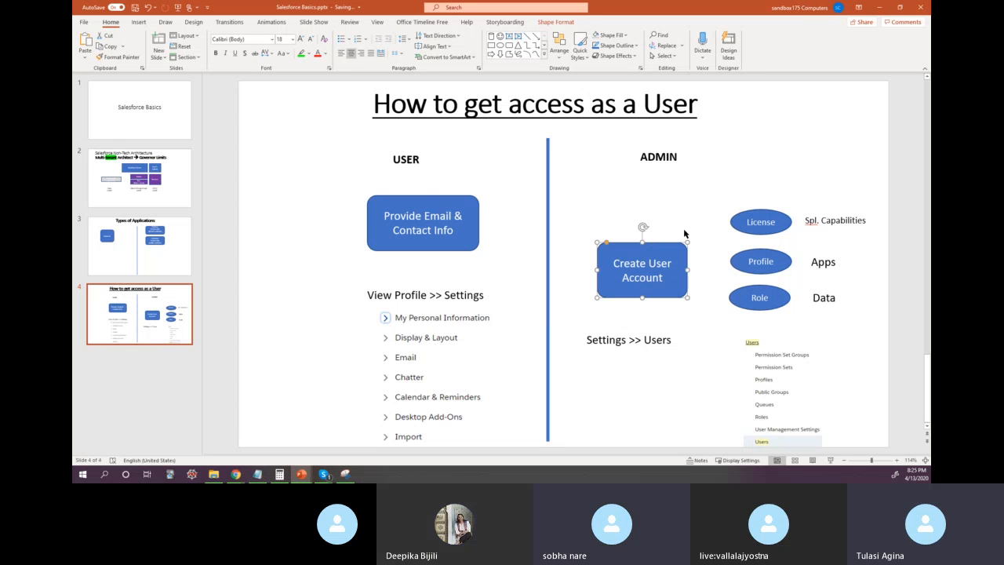
shift+click(760, 223)
shift+click(763, 261)
shift+click(760, 298)
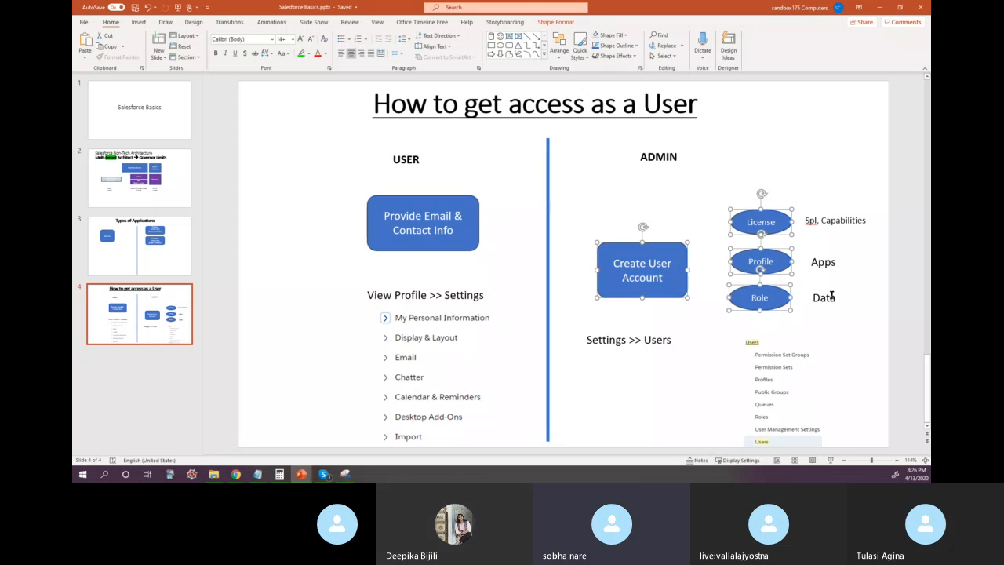
shift+click(816, 298)
shift+click(823, 262)
shift+click(819, 217)
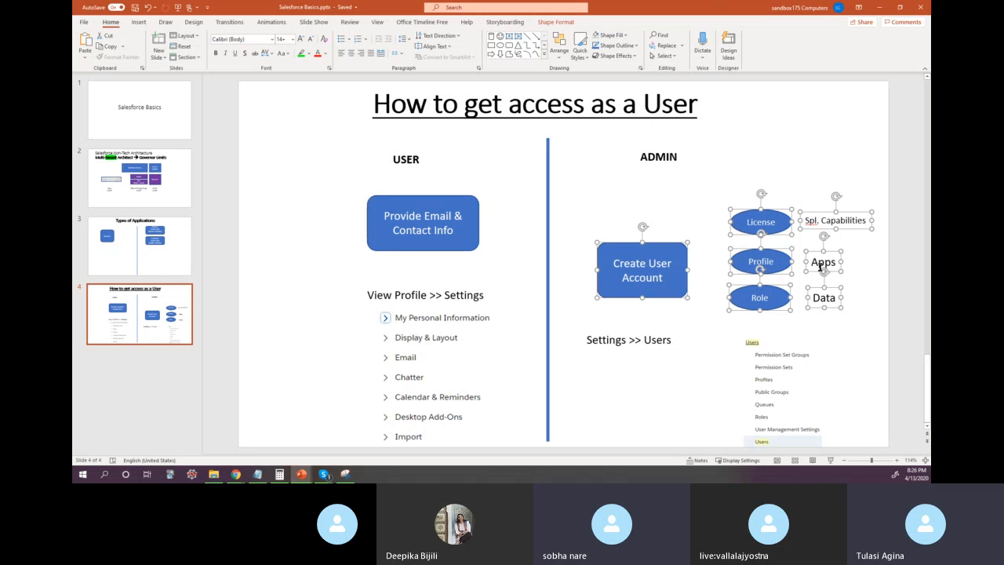
drag(665, 301, 659, 242)
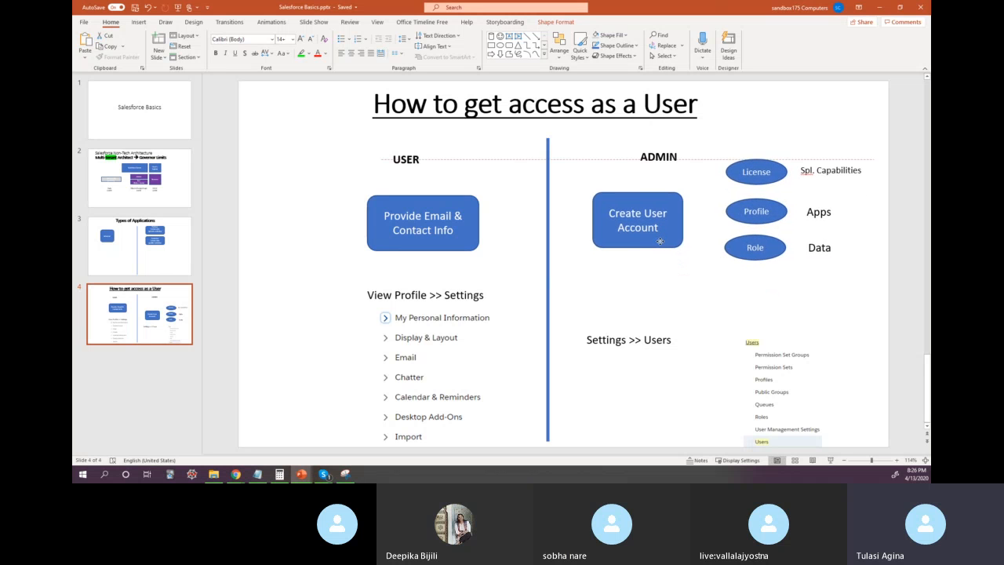
click(610, 331)
drag(659, 334, 663, 294)
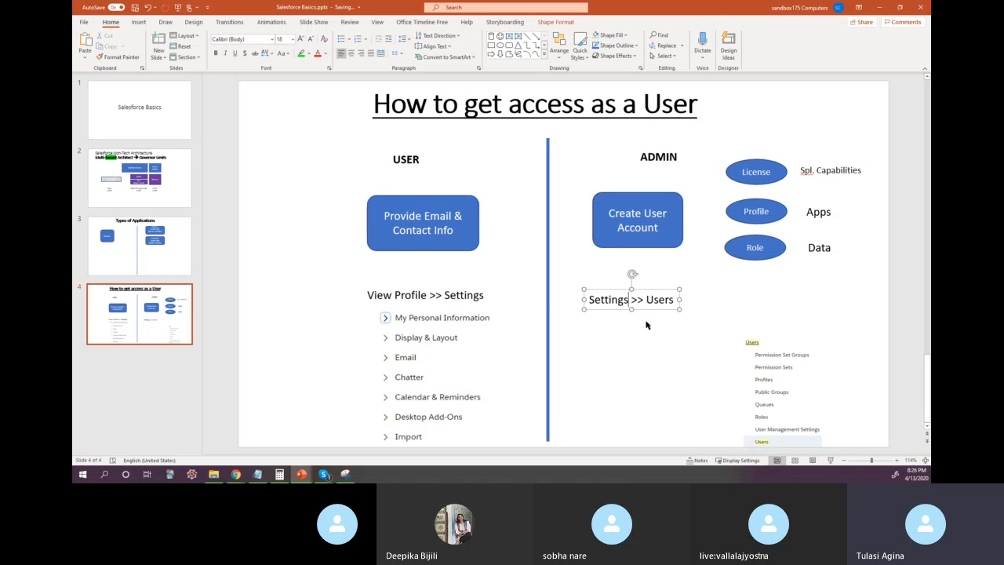
Step: Highlight the "Settings >> Users" and "View Profile >> Settings" texts in green
key(ctrl+a)
click(302, 55)
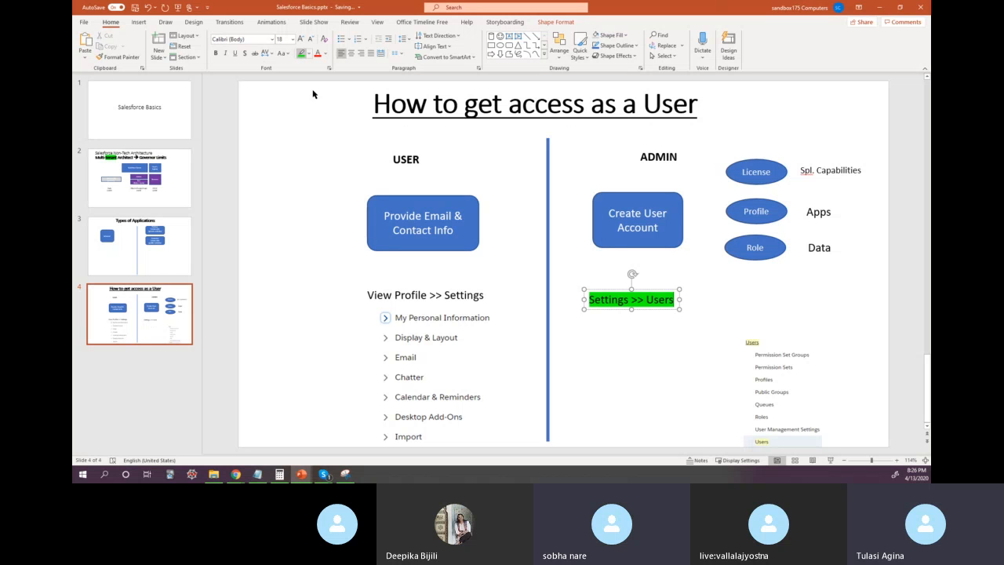
click(426, 295)
key(ctrl+a)
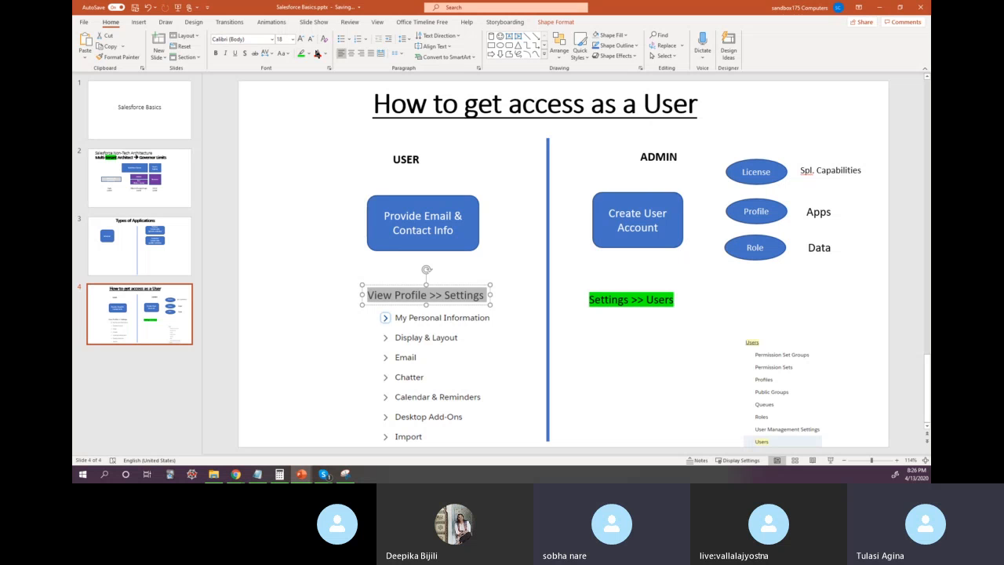
click(302, 55)
Step: Move the Users list image directly below the "Settings >> Users" text and enlarge it slightly
drag(802, 345, 652, 327)
click(670, 407)
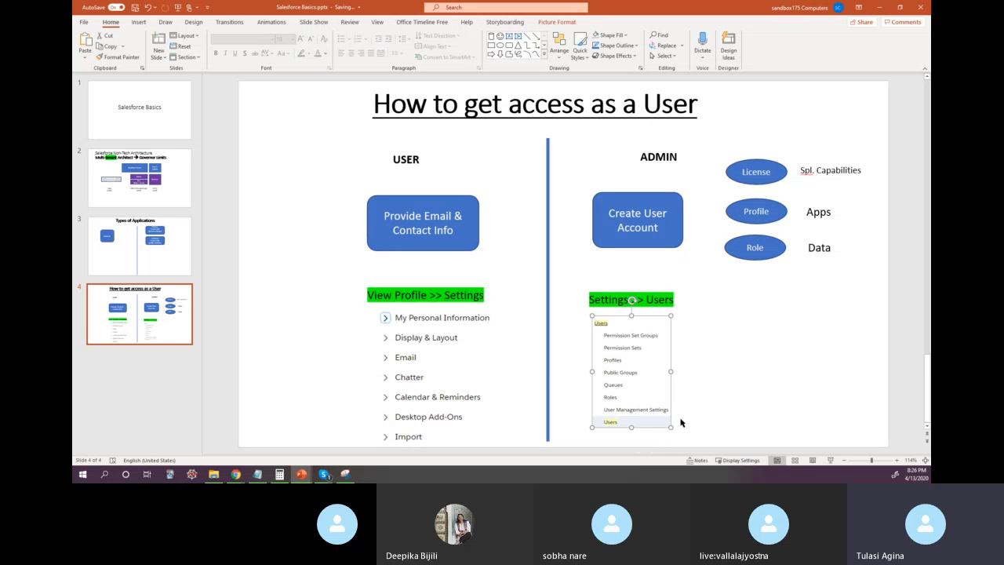
drag(670, 428, 681, 441)
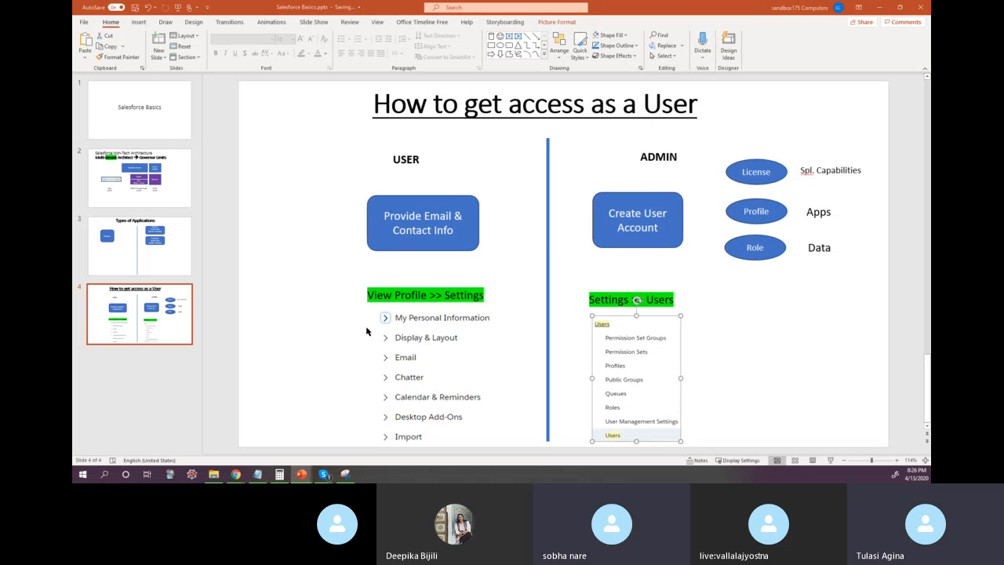
Step: Switch to Salesforce and look through the Details, Address and My Work Information sections of the Personal Information page
key(alt+Tab)
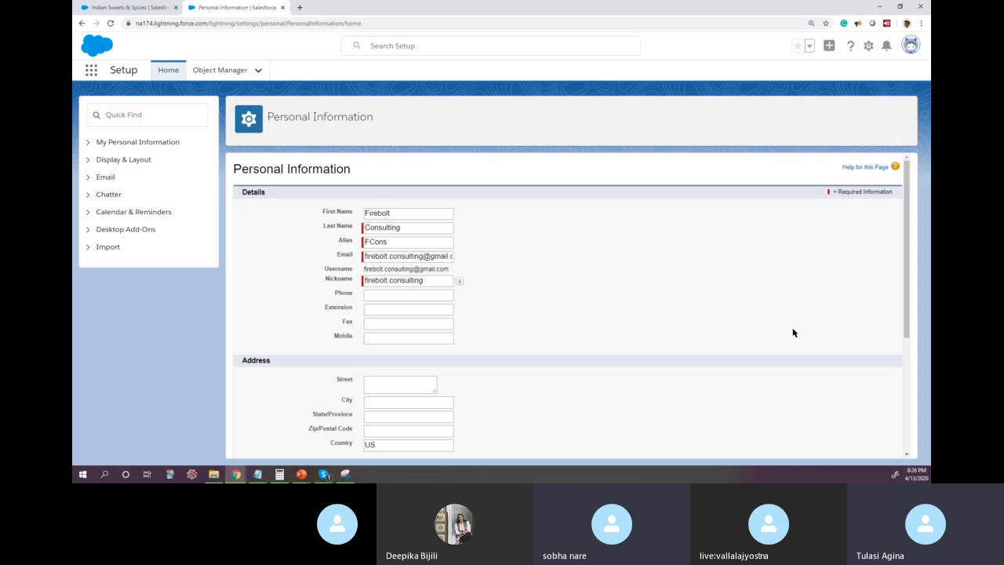
scroll(794, 333, down, 1)
scroll(793, 332, down, 3)
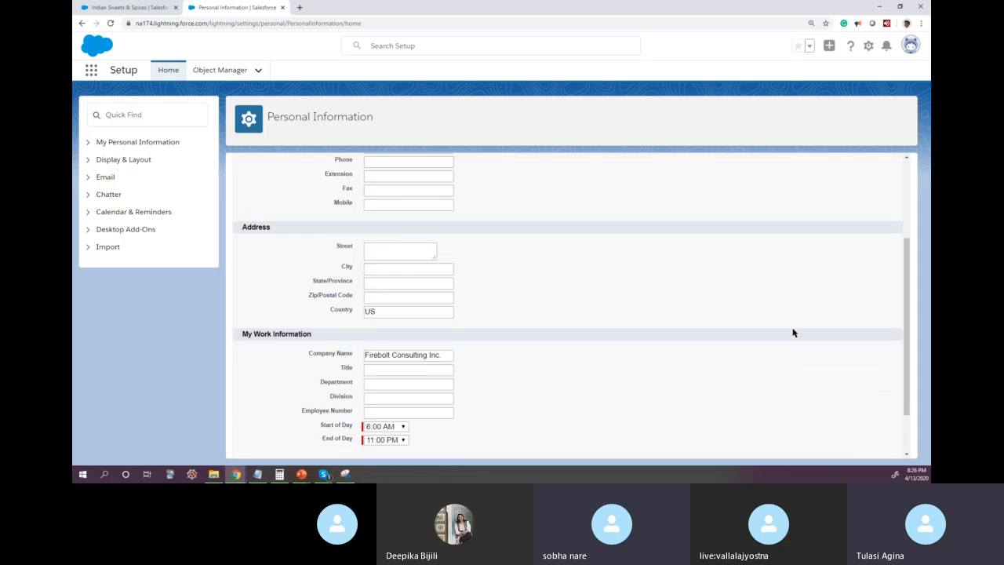
scroll(793, 333, up, 5)
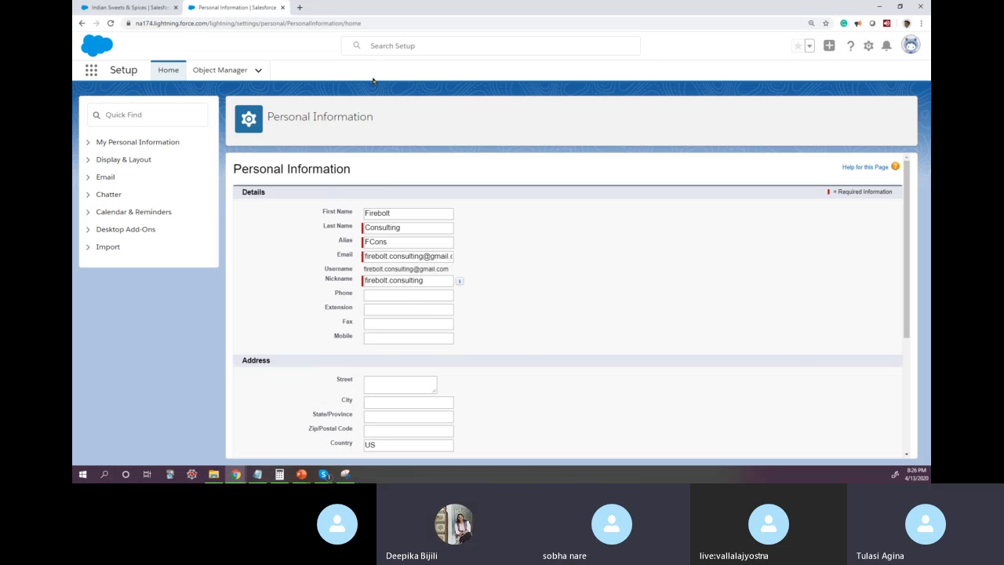
Step: Search Setup for the user by first name and open the matching user record
click(383, 45)
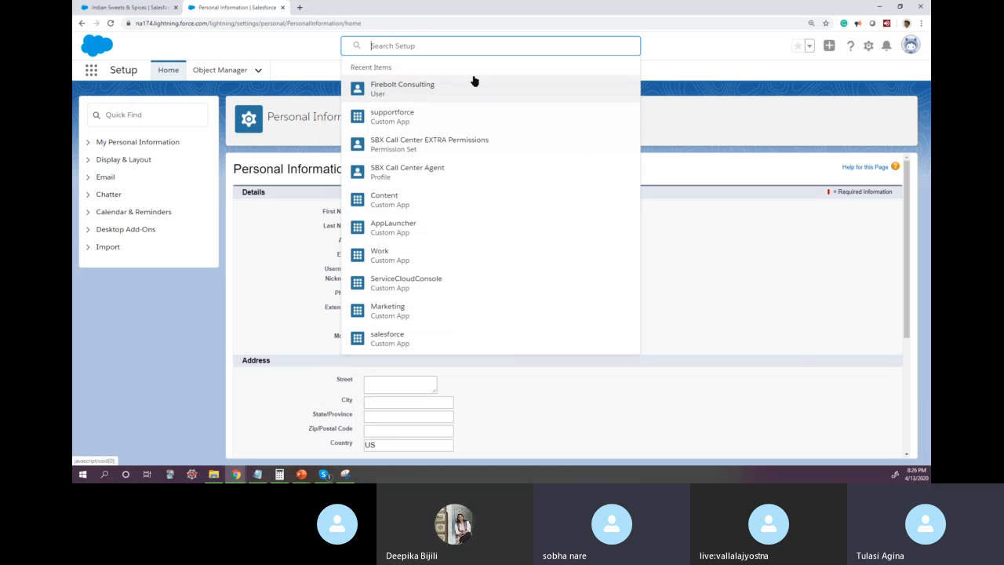
text(Aditi)
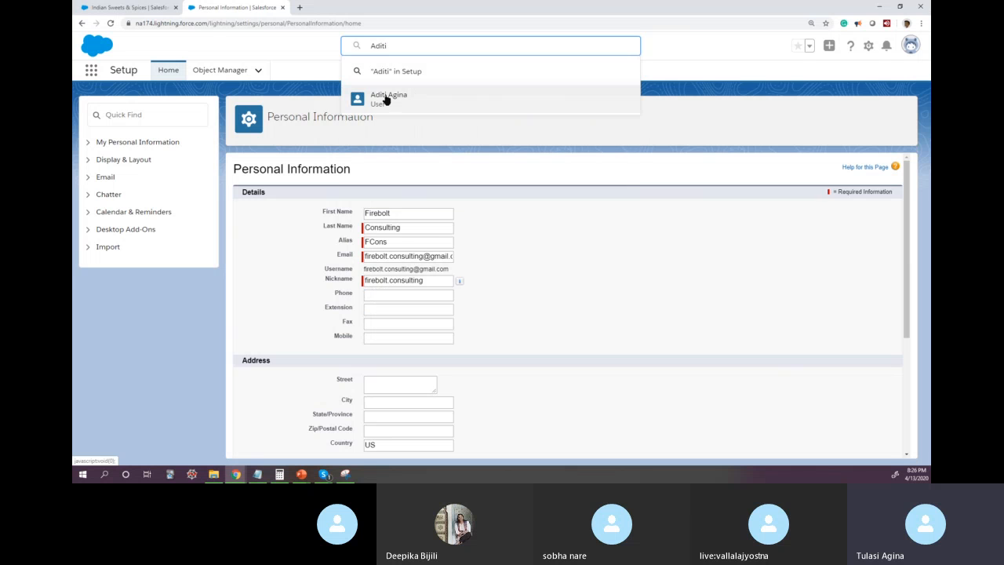
click(385, 99)
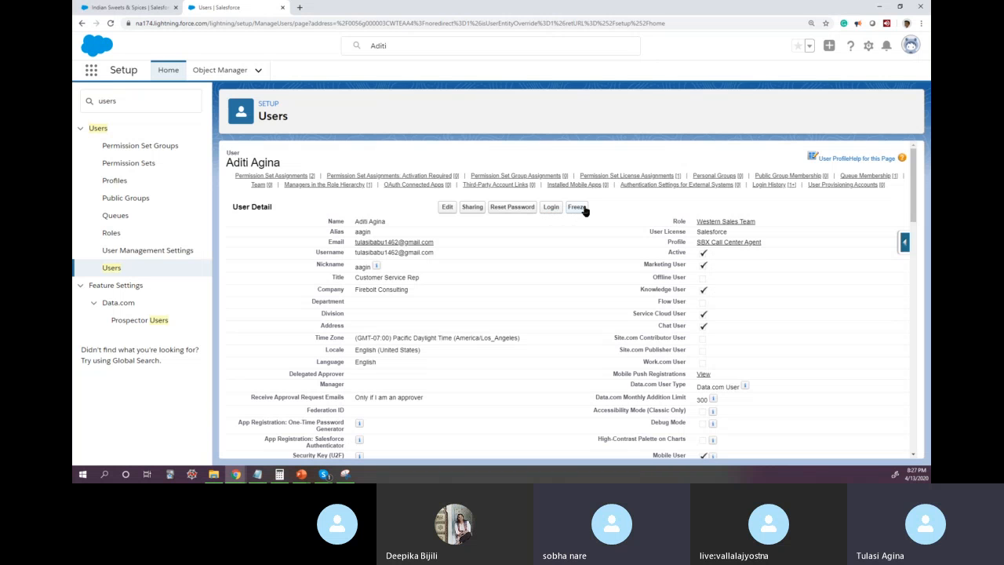
Step: Switch to PowerPoint and add a text box reading "Freeze" beside the Users list, below the Role oval
key(alt+Tab)
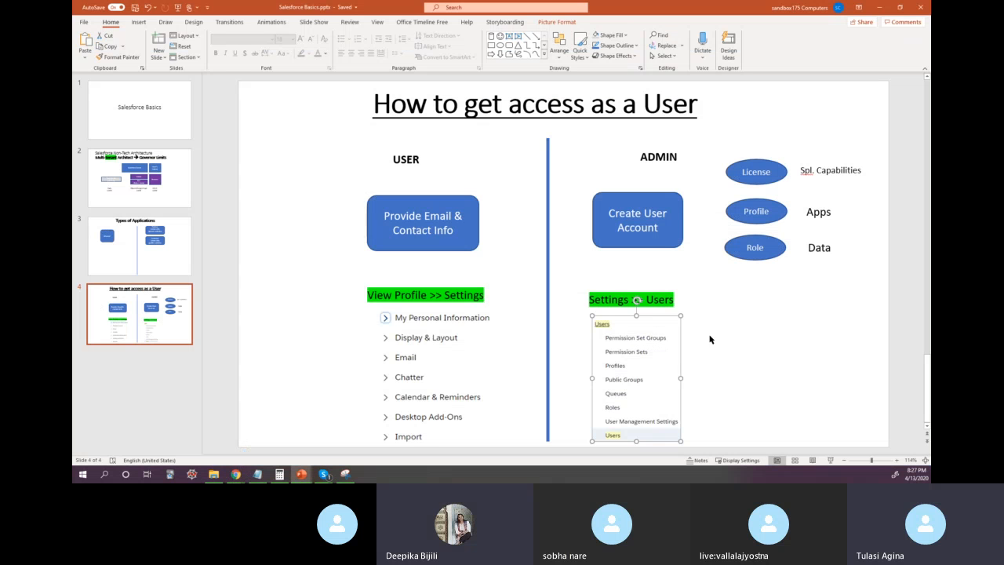
click(508, 37)
drag(718, 300, 828, 350)
text(Fe)
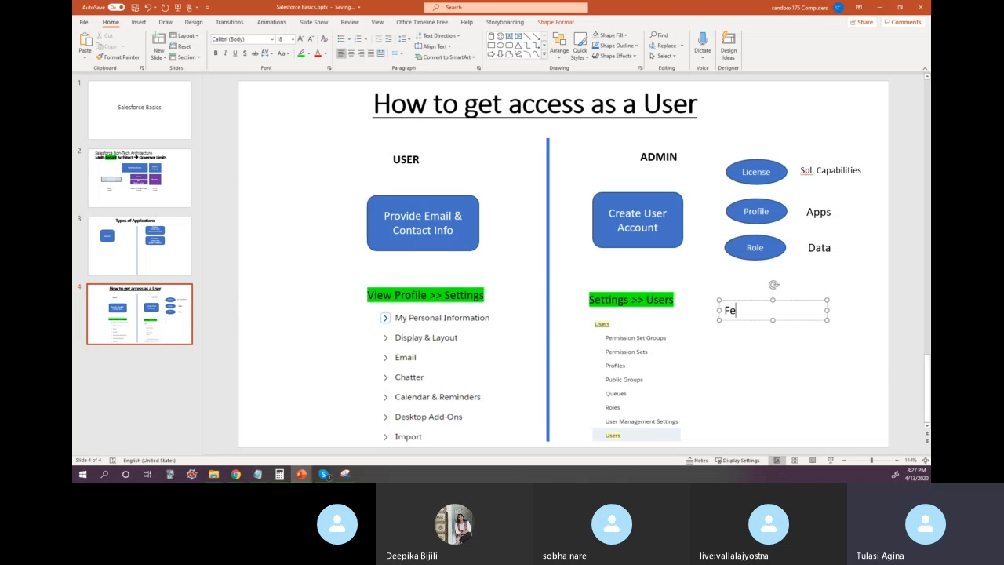
text(eeze)
key(Return)
key(Up)
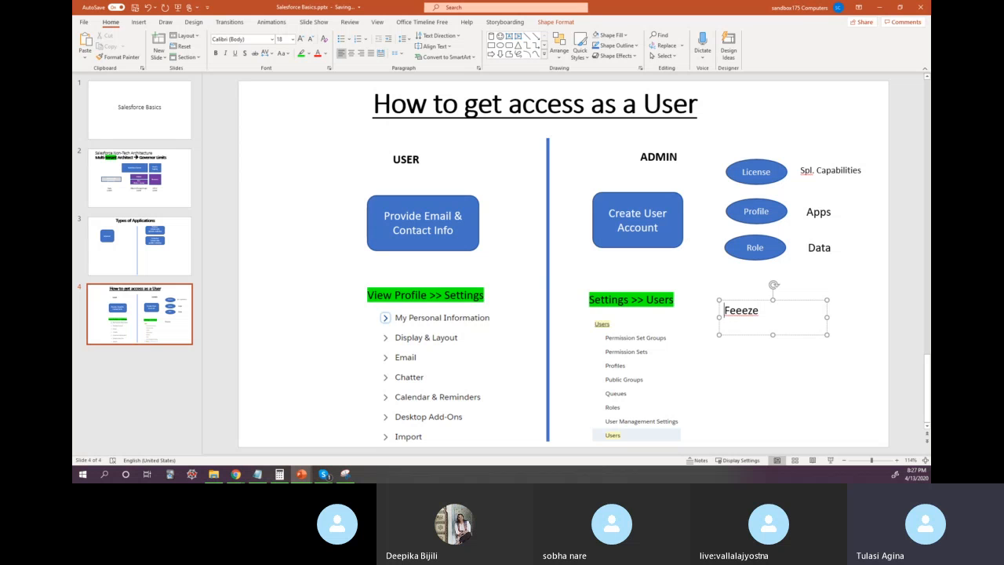
key(Right)
key(Delete)
text(r)
Step: Add the line "Login as" above "Freeze" and "Reset Password" below it, leaving no empty line at the end of the text box
key(Return)
key(Up)
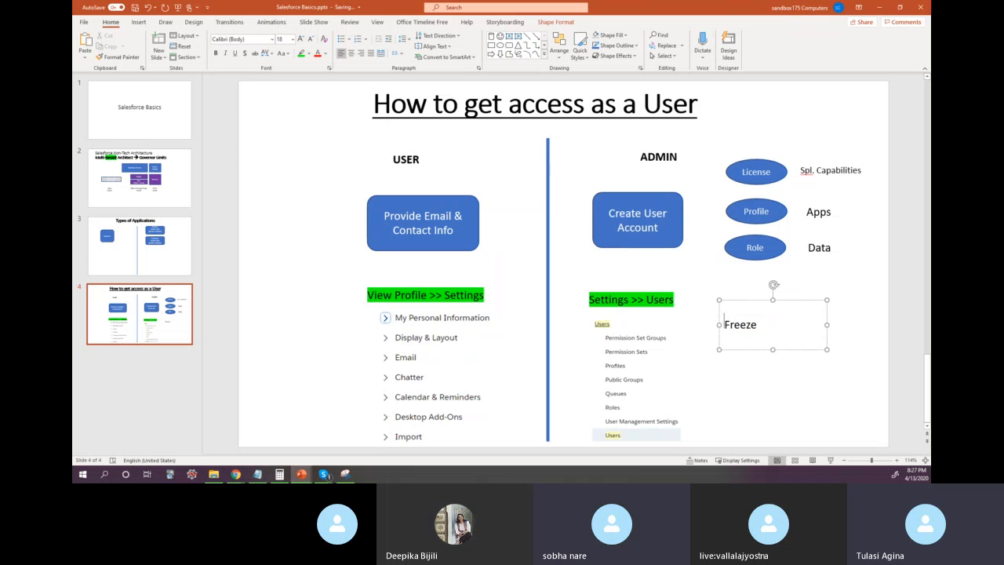
text(Login as)
key(Down)
key(Return)
text(R)
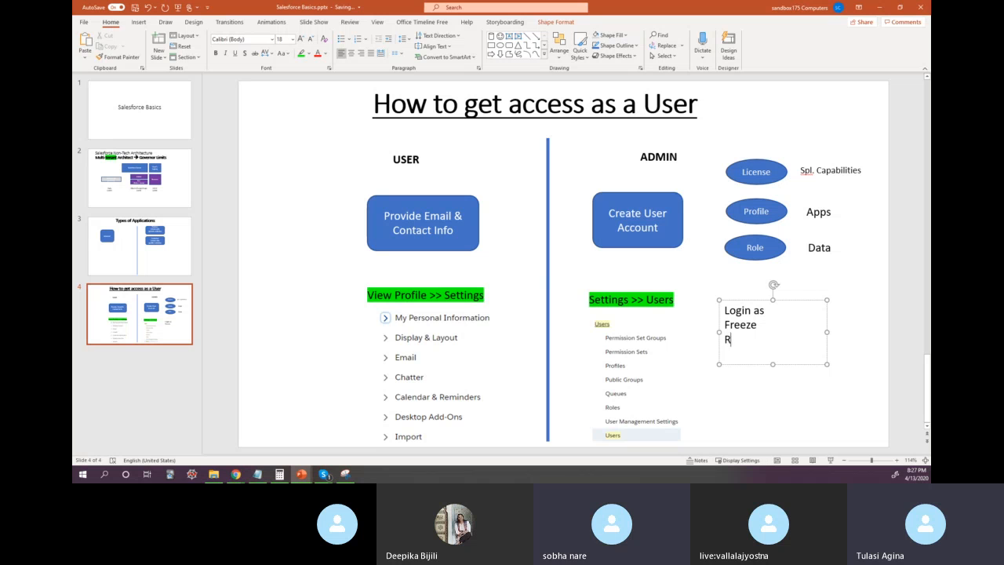
text(eset Password)
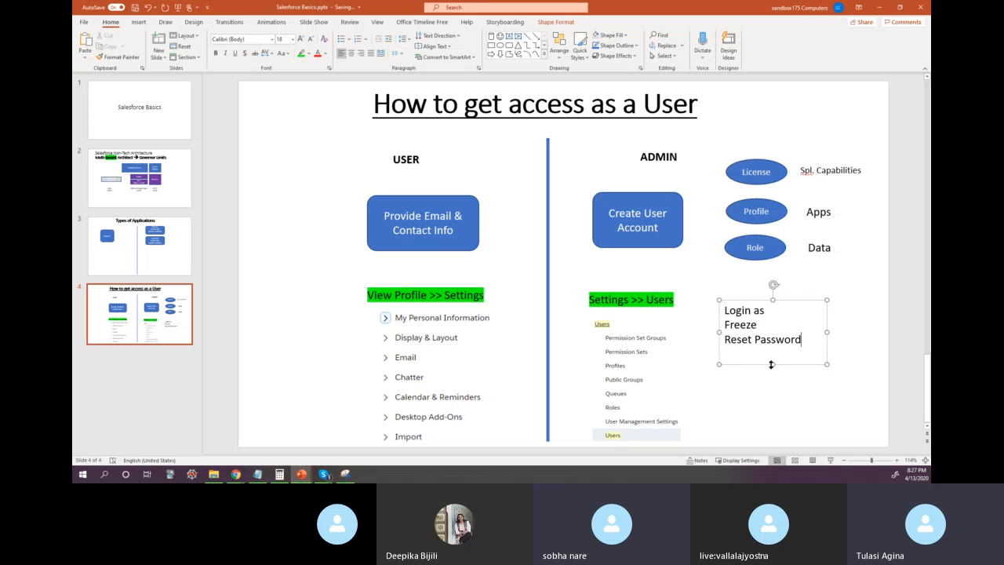
click(754, 387)
click(755, 353)
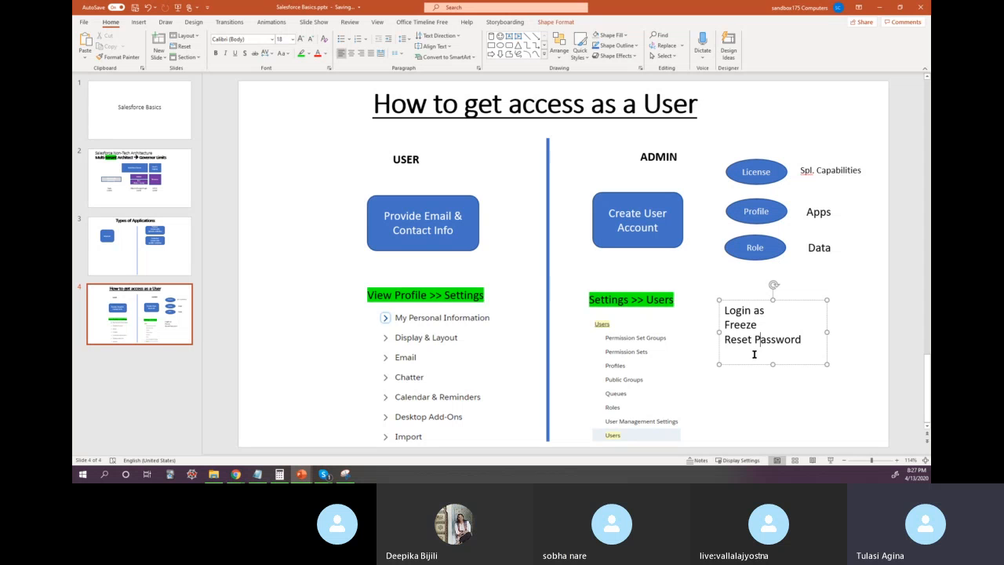
key(BackSpace)
Step: Switch to Salesforce, bring up the password reset confirmation for the open user record, and dismiss it without resetting
key(alt+Tab)
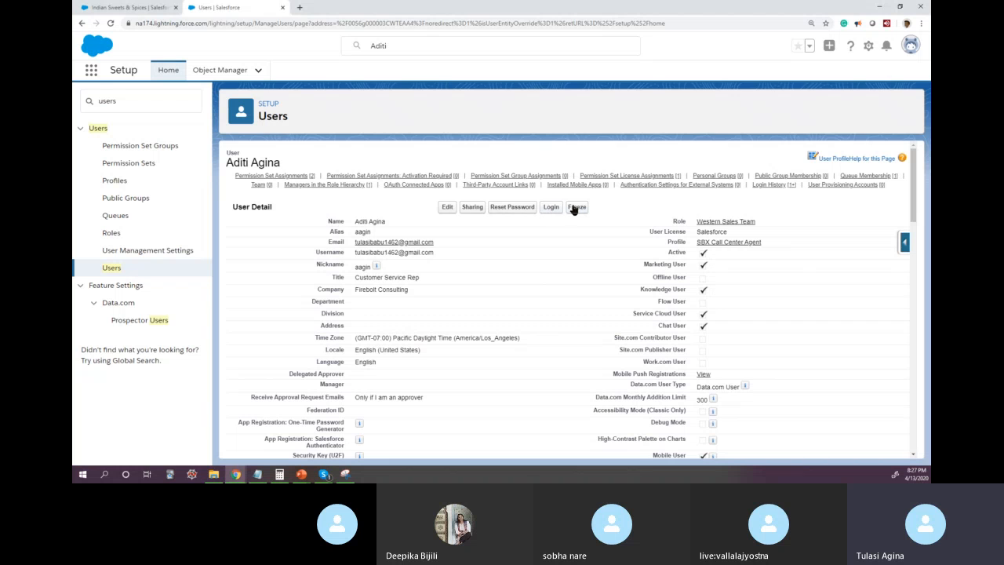
click(515, 207)
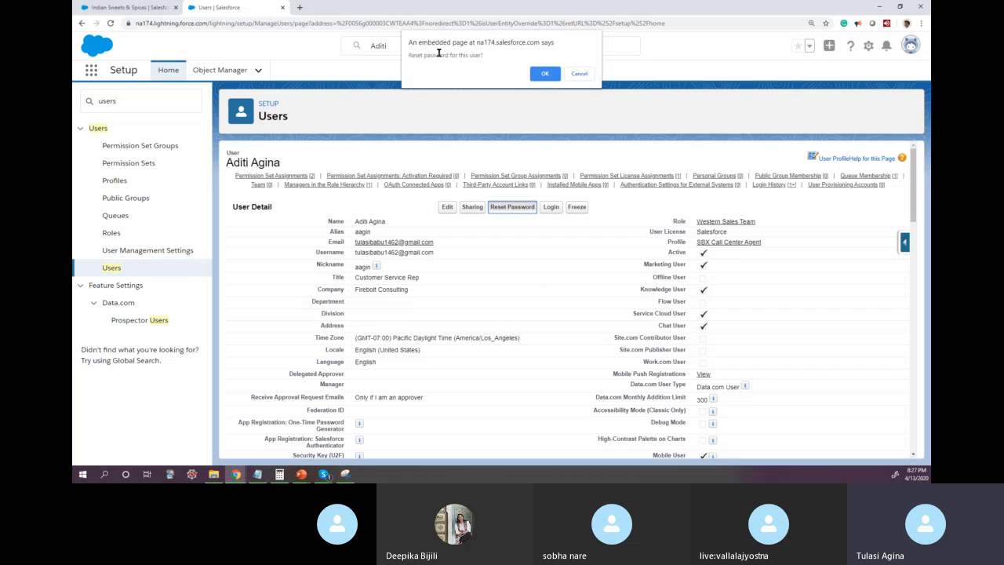
click(579, 74)
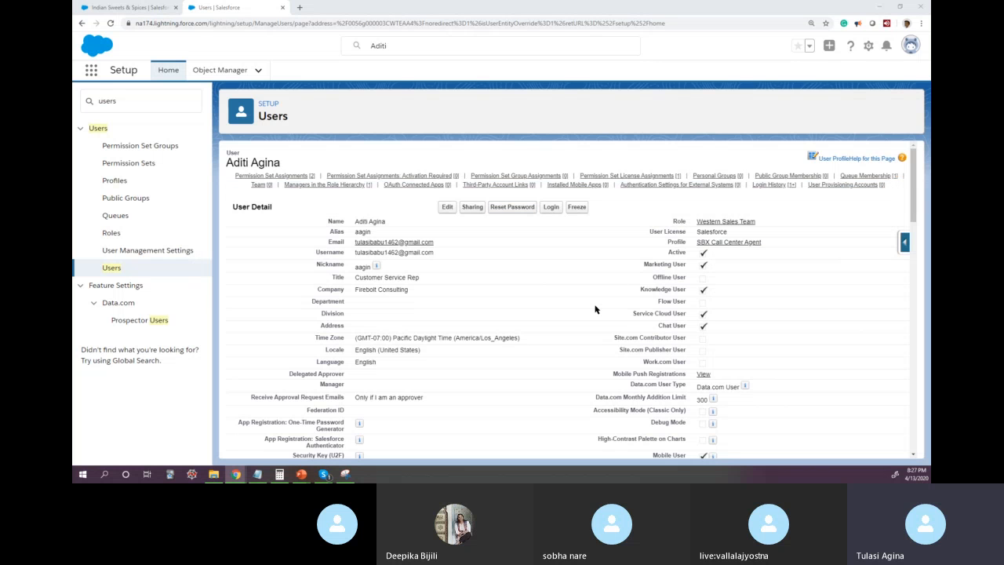
Step: Switch back to PowerPoint and review the slide title and the Provide Email & Contact Info box, leaving nothing selected
key(alt+Tab)
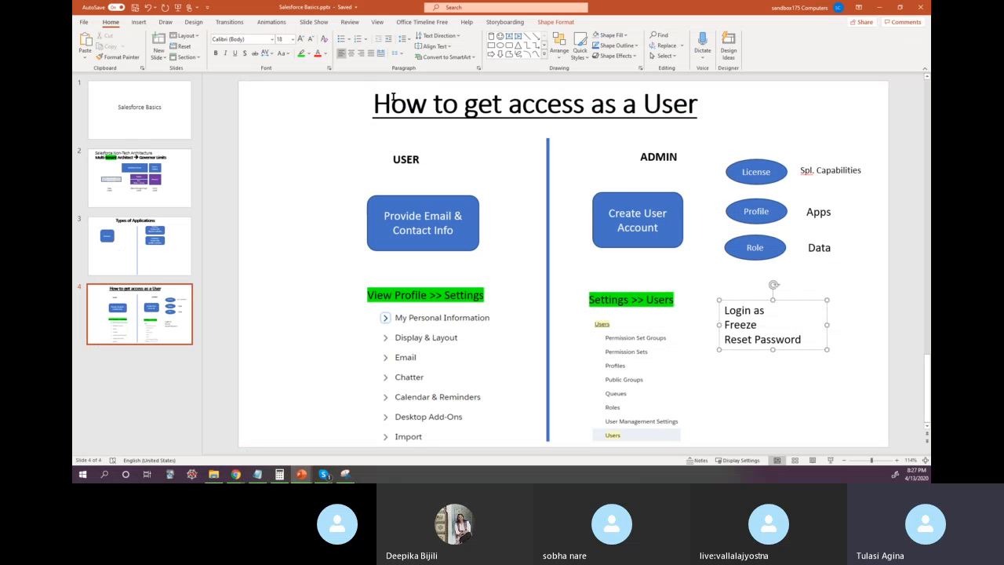
drag(377, 103, 670, 116)
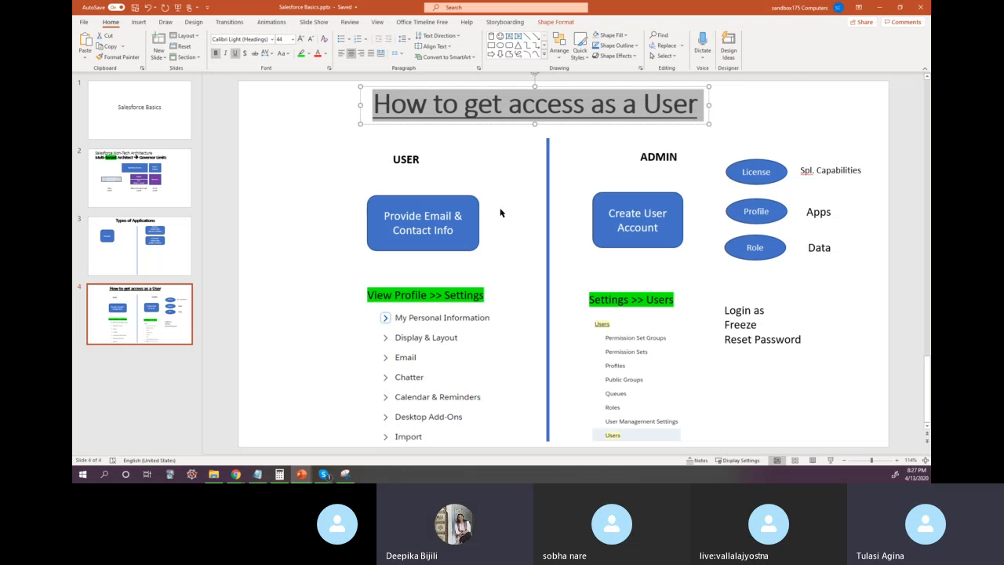
click(469, 202)
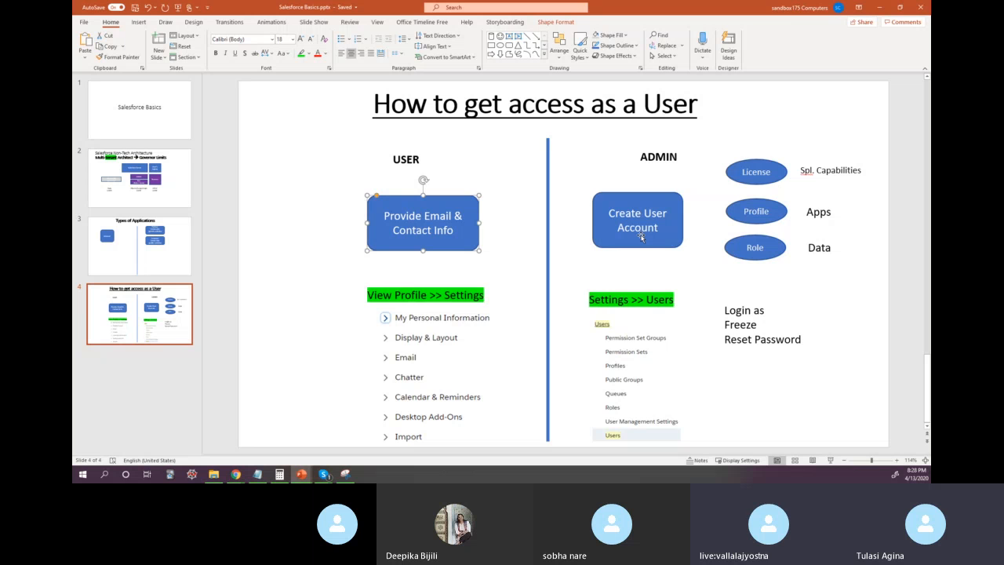
click(558, 262)
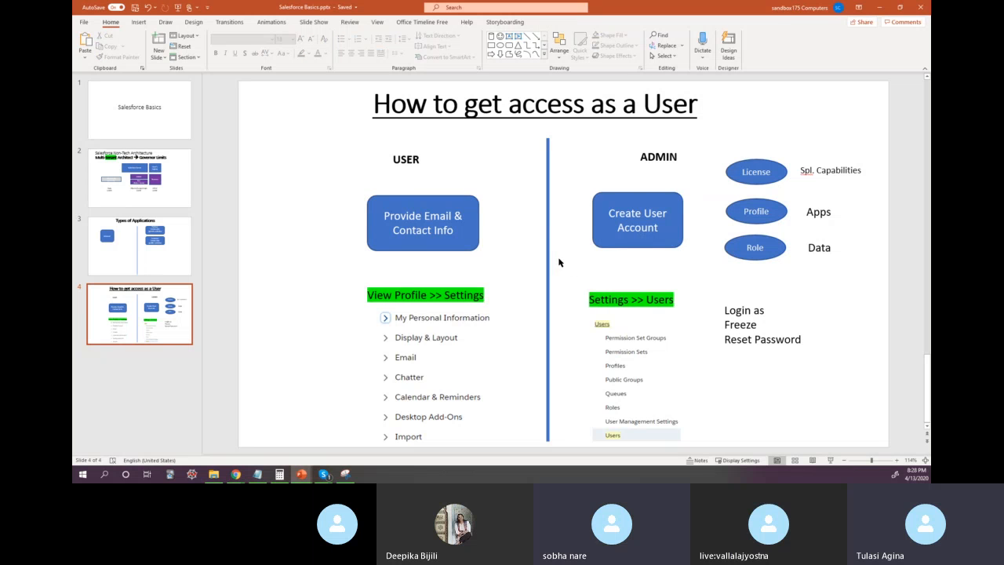
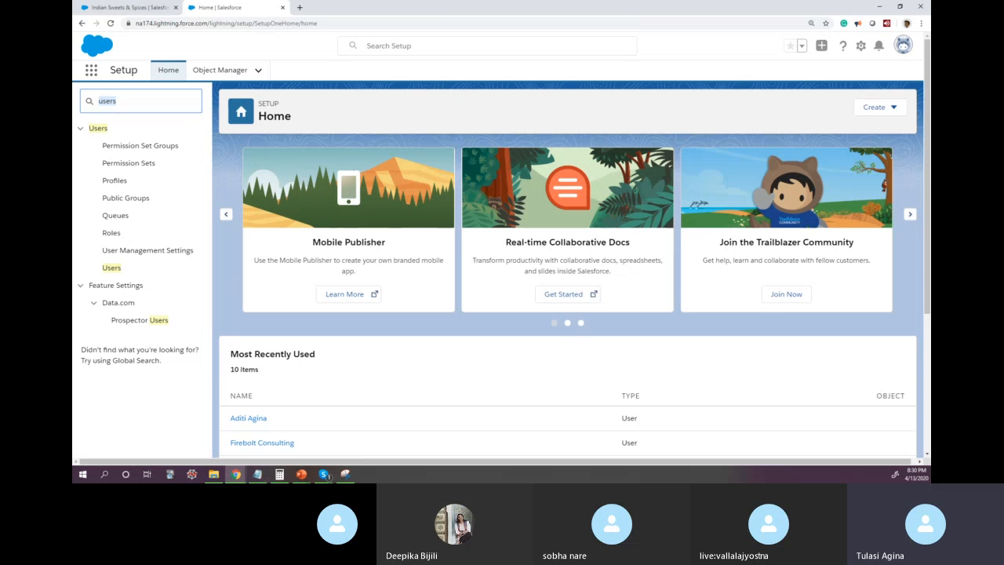
Step: In the browser tab with the Indian Sweets & Spices account, open the Sales app from the full list of apps
click(93, 71)
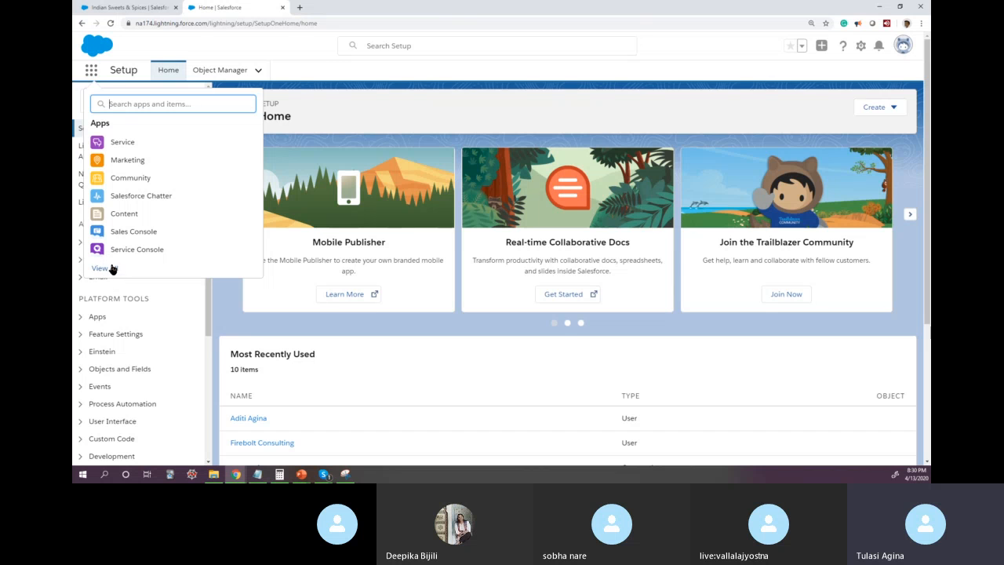
click(128, 8)
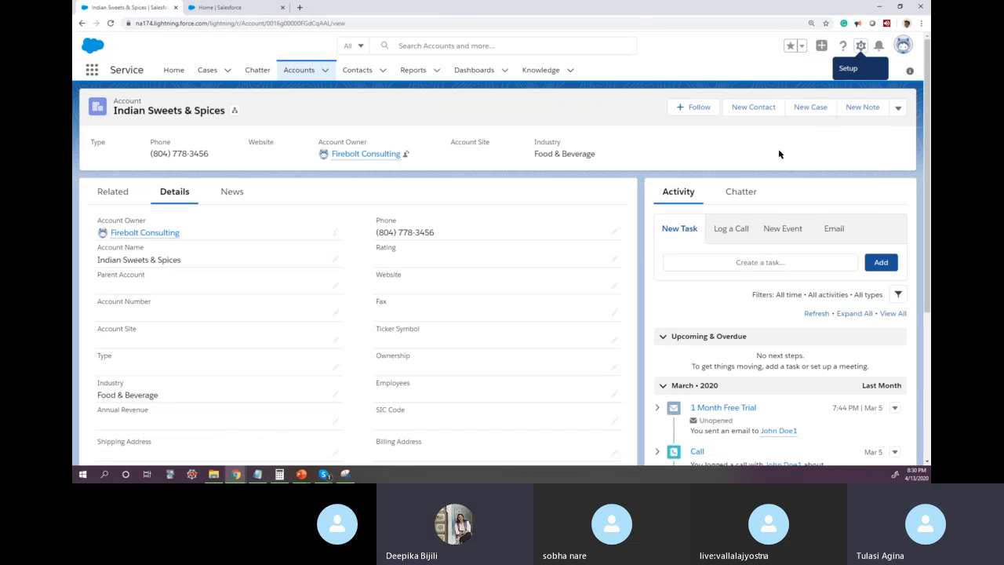
click(92, 70)
scroll(168, 258, down, 1)
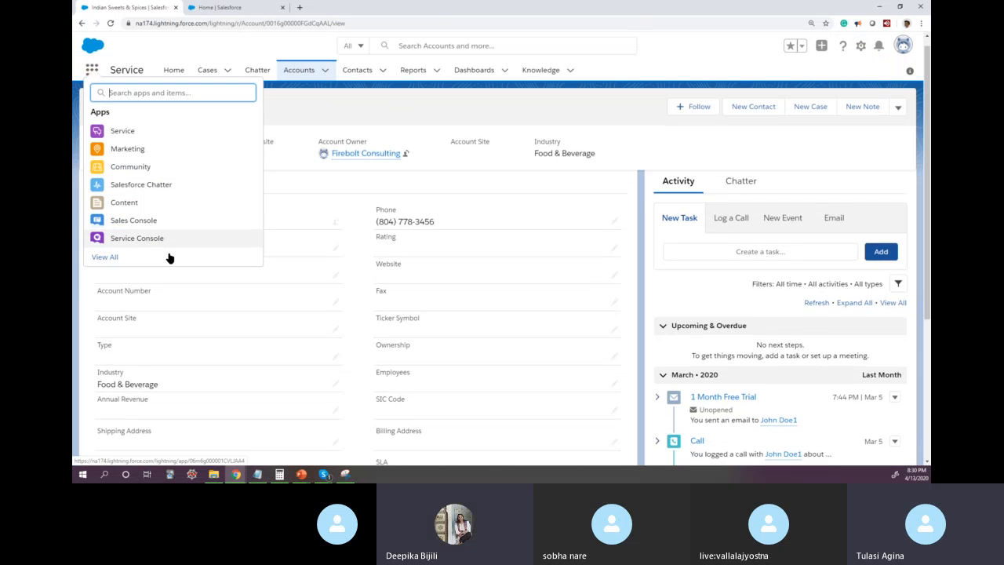
click(213, 283)
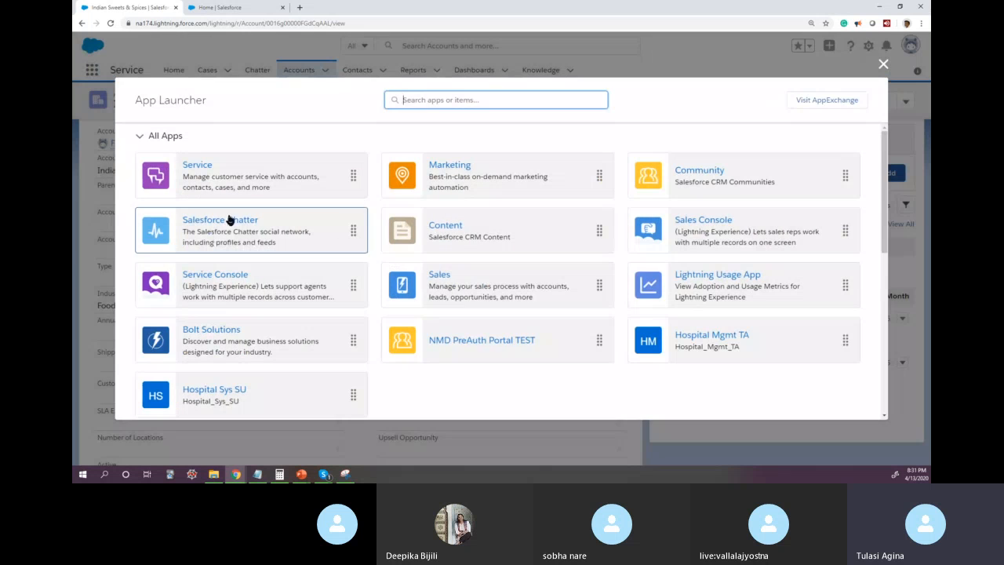
click(440, 276)
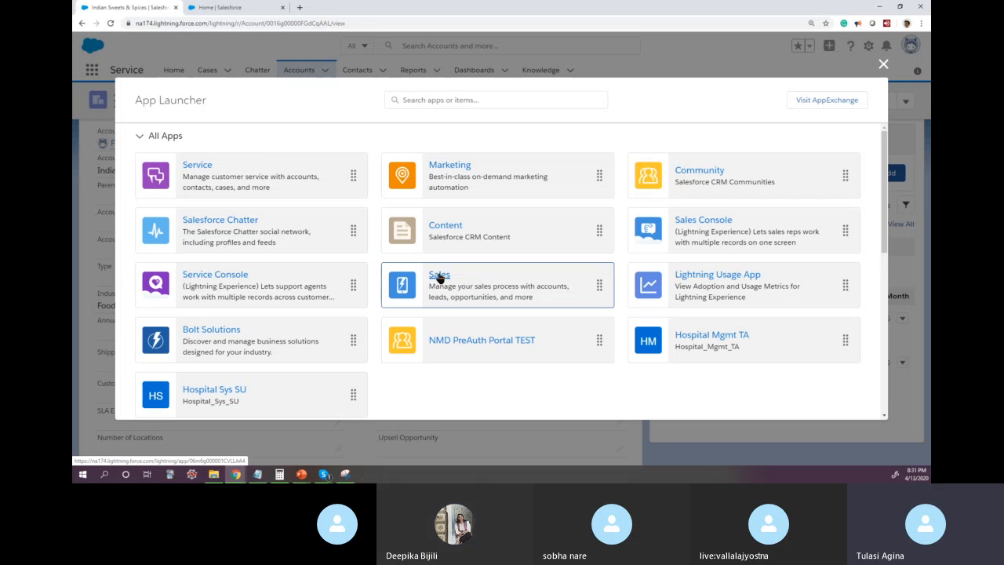
click(439, 276)
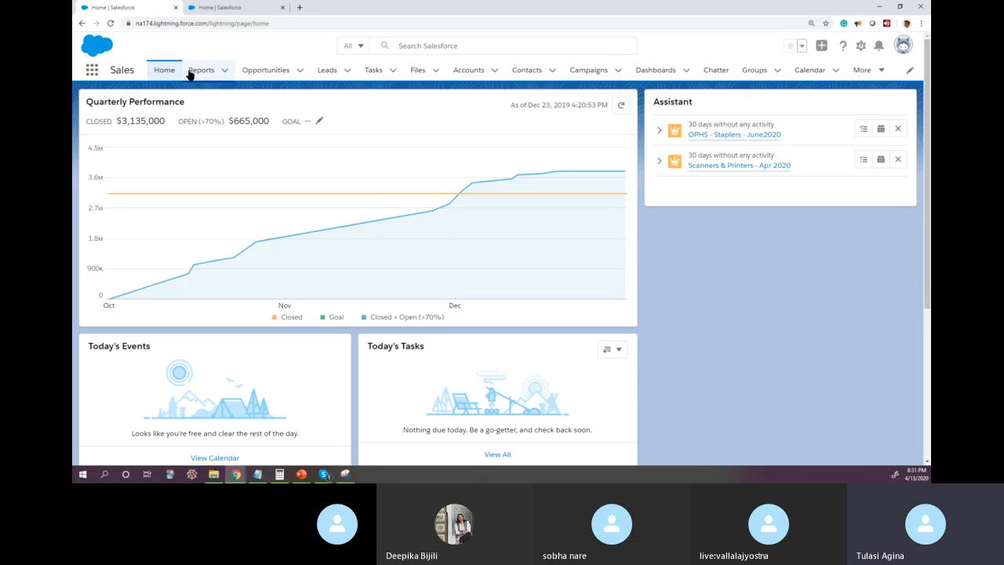
Step: View the recently viewed opportunities, and open the Leads list
click(271, 74)
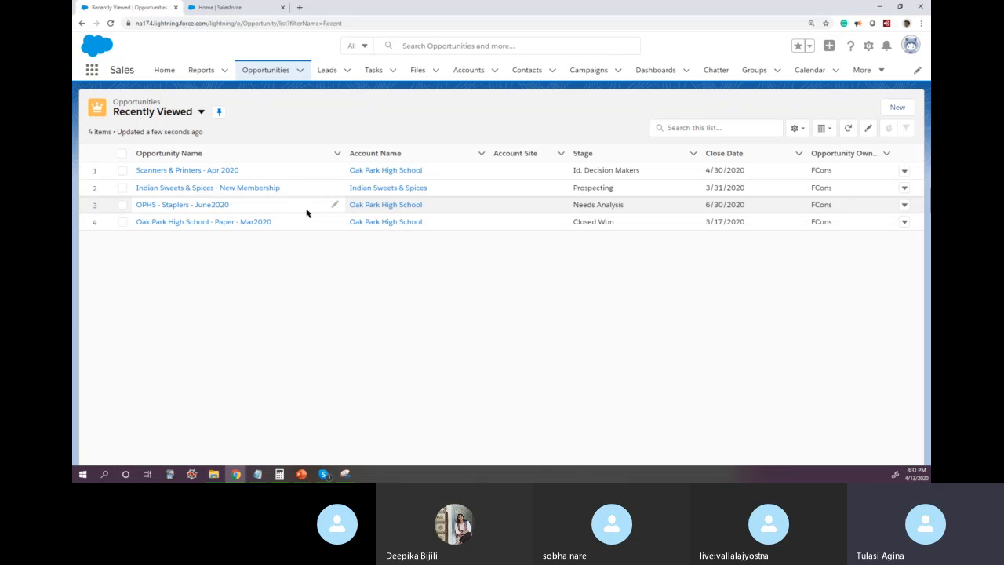
drag(636, 104, 642, 122)
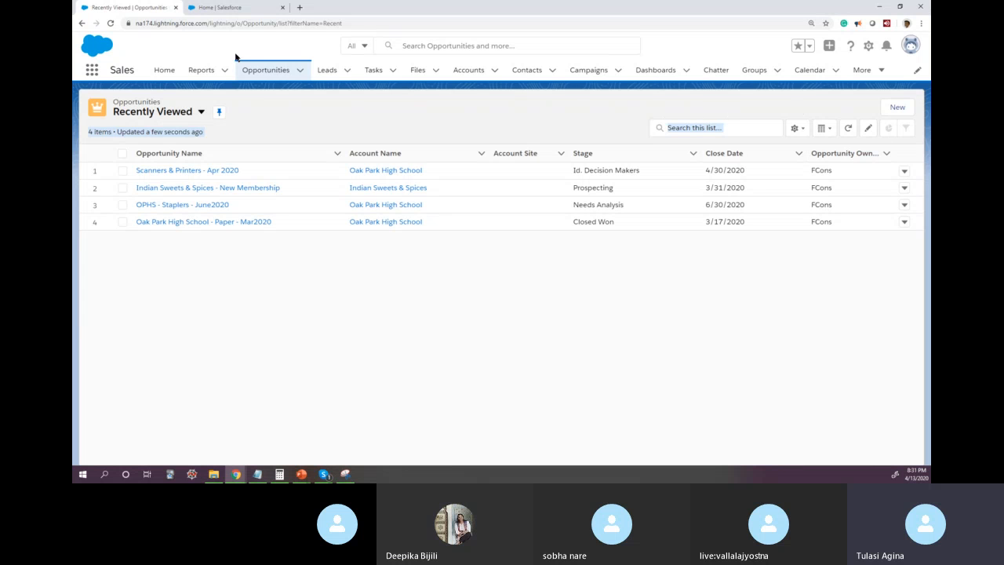
click(330, 73)
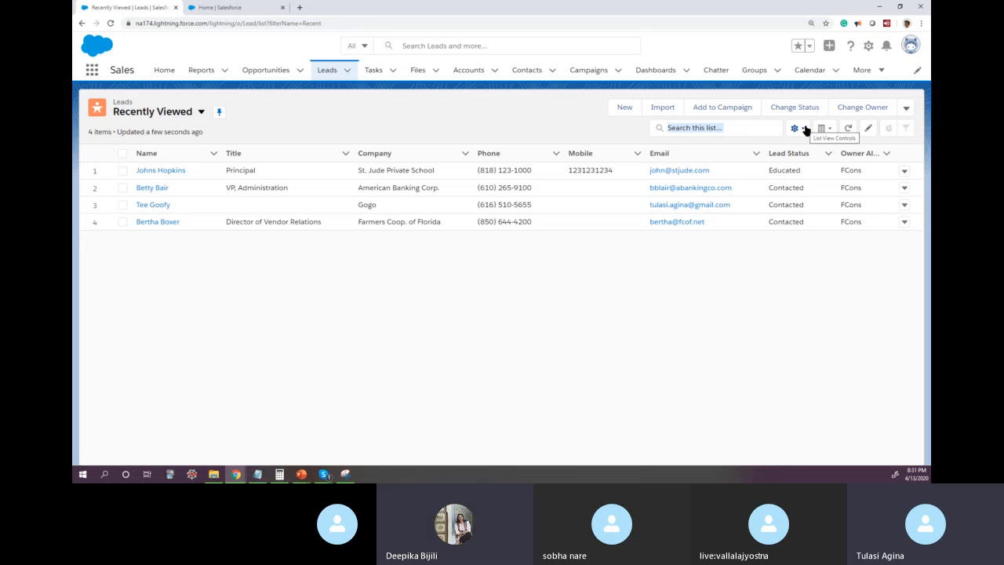
Step: Change the Leads list view from Recently Viewed to Today's Leads and pin it as the default
click(200, 113)
click(202, 115)
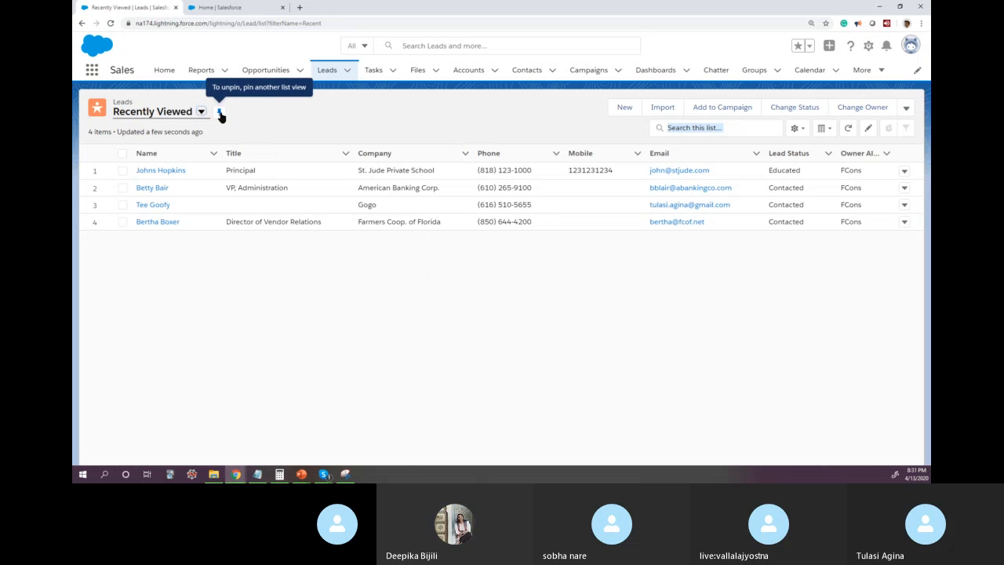
click(220, 114)
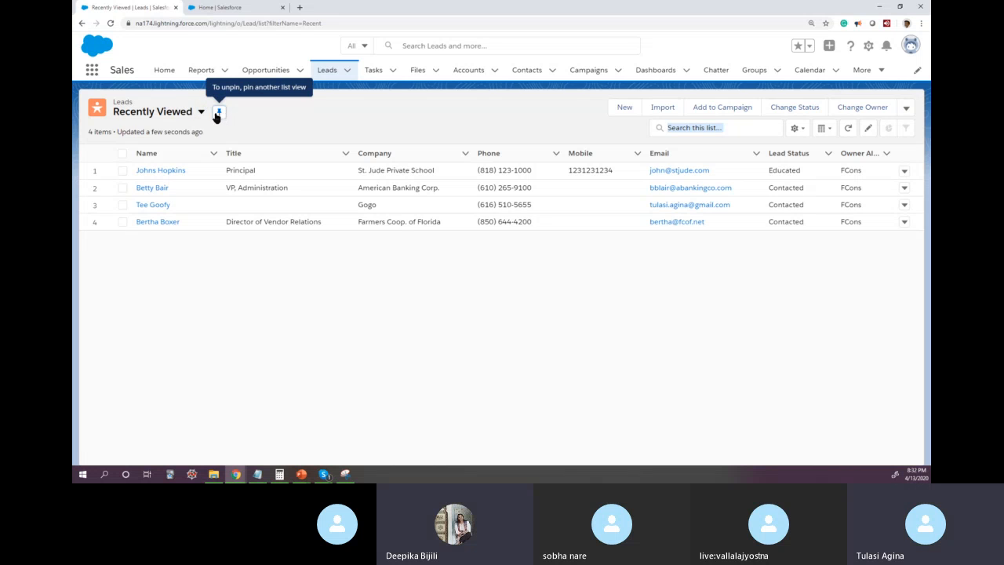
click(202, 113)
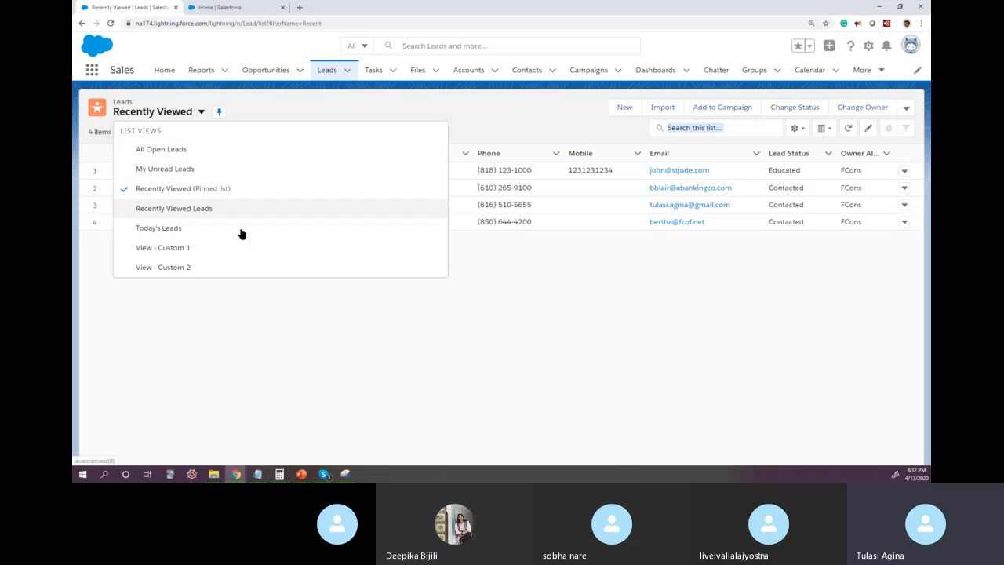
click(174, 229)
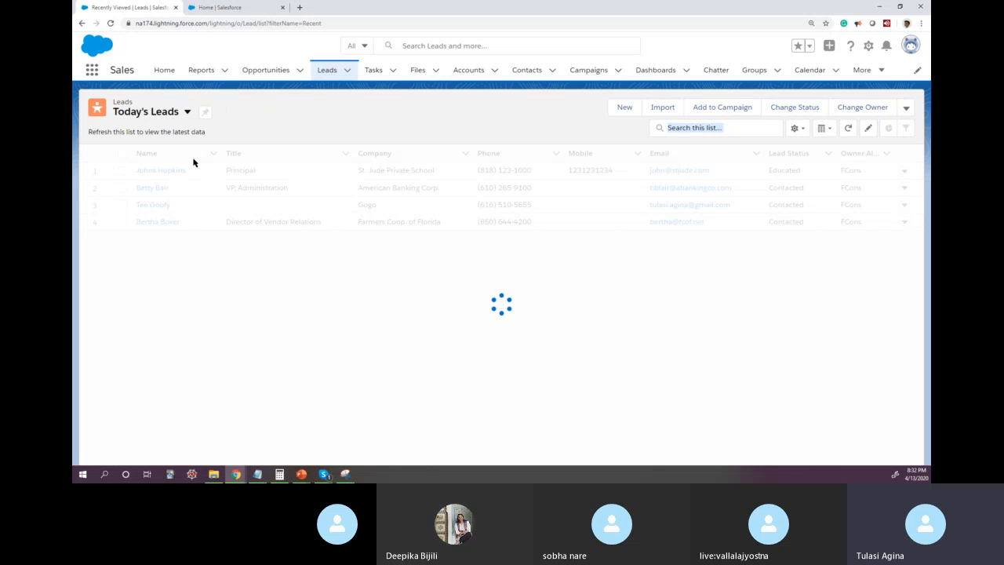
click(205, 113)
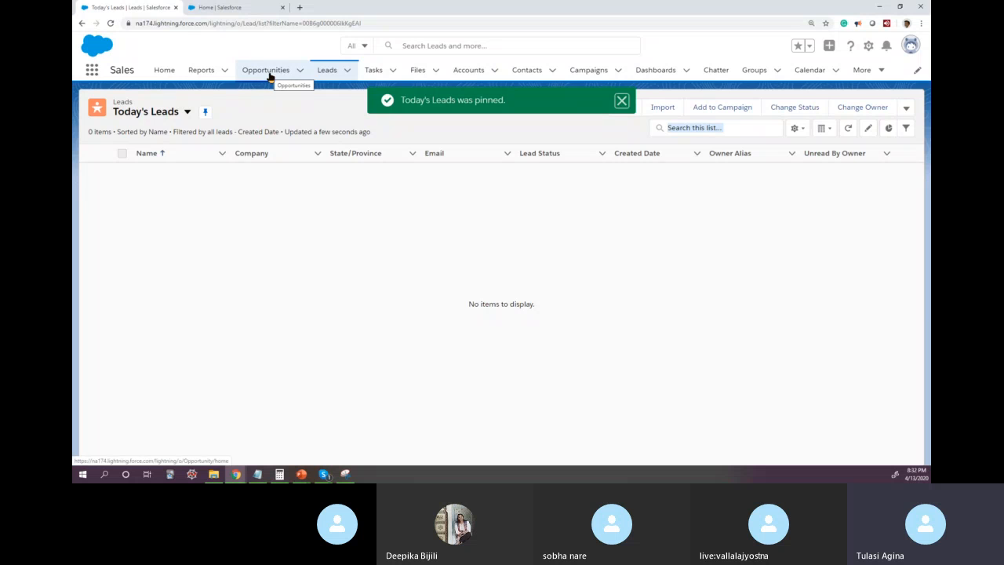
Step: Check which lead list view is marked as pinned, and reopen Leads from Opportunities to check its default view
click(186, 113)
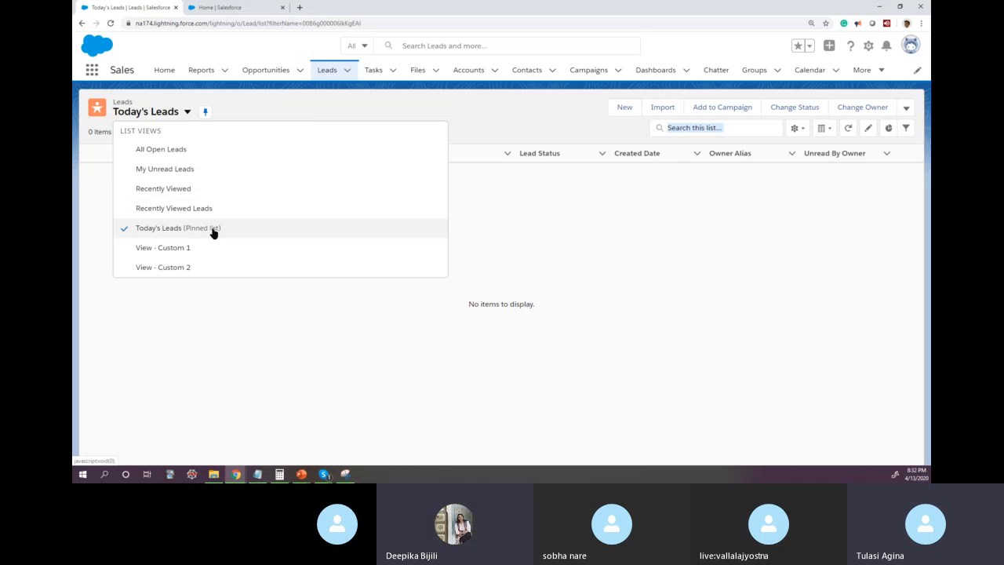
click(257, 76)
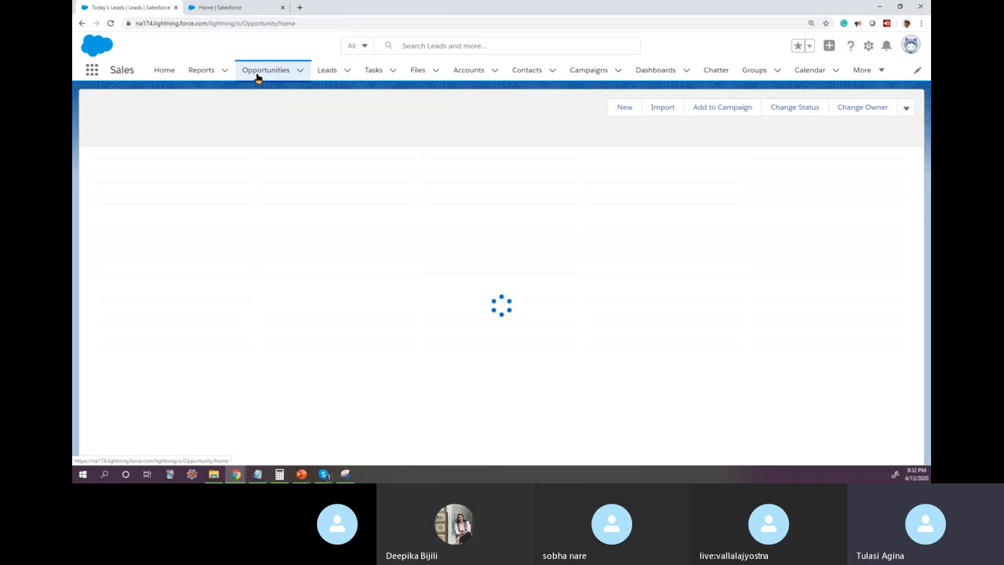
click(323, 75)
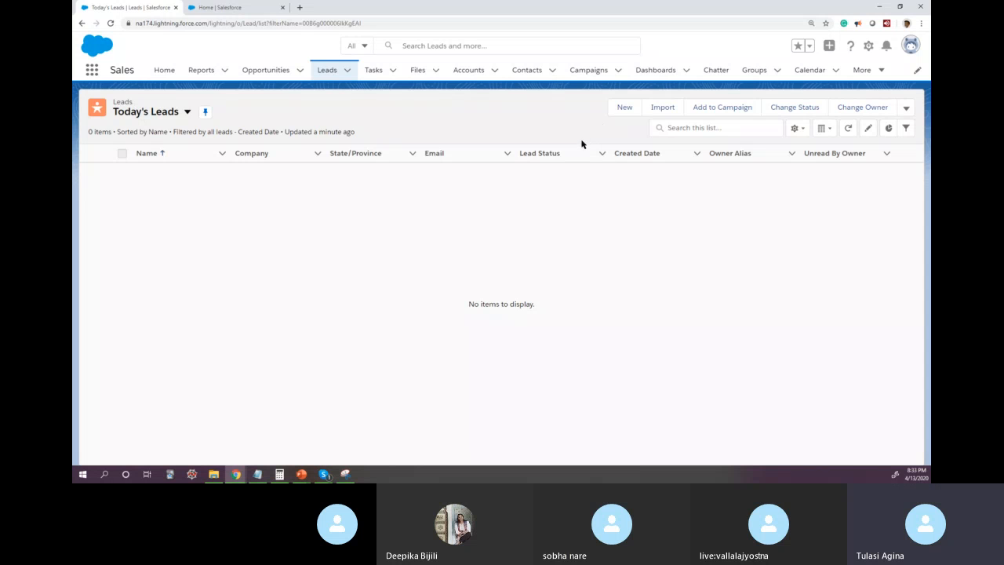
Step: View the blank New Lead form and close it without saving
click(623, 109)
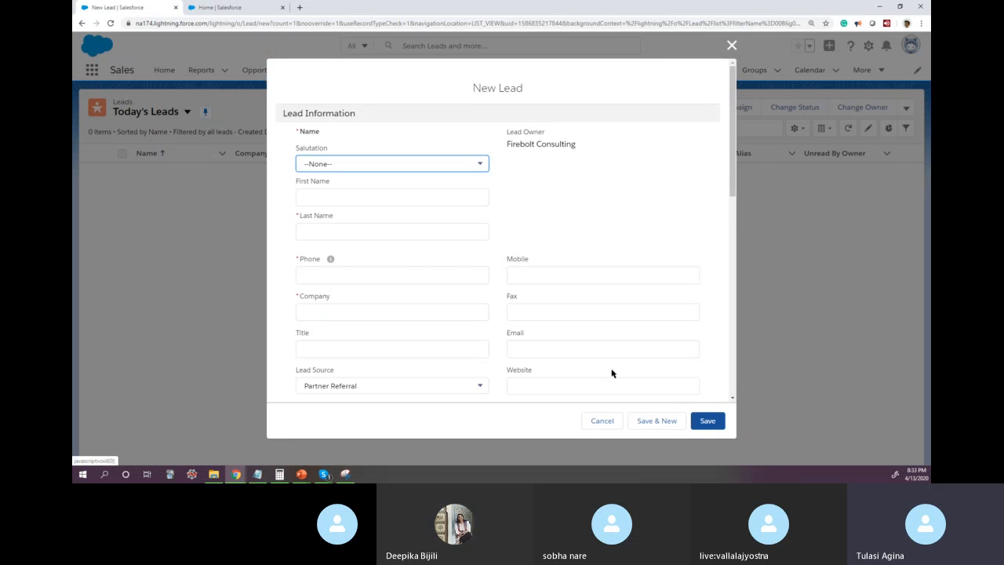
click(732, 45)
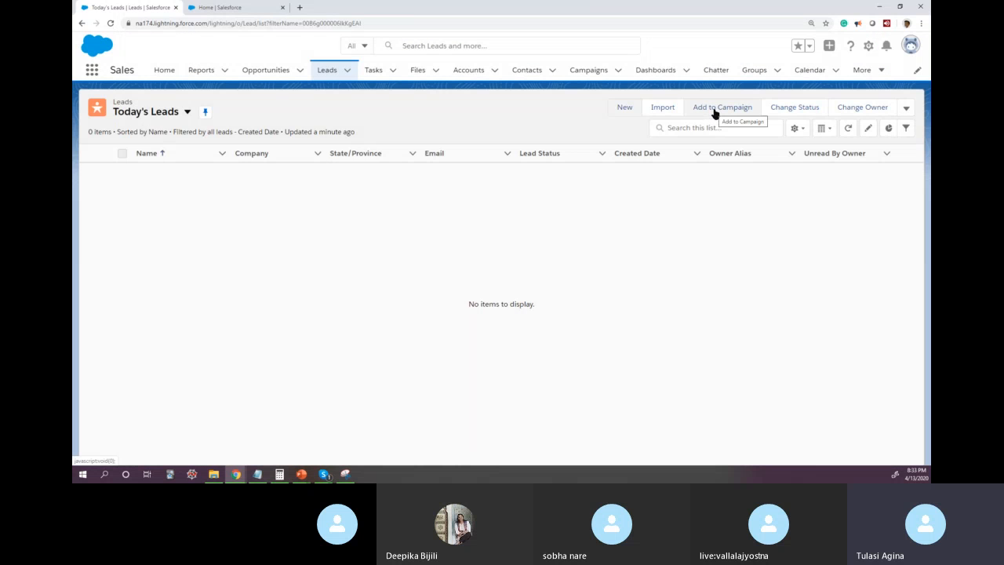
Step: Switch the Leads list to the All Open Leads view
click(187, 112)
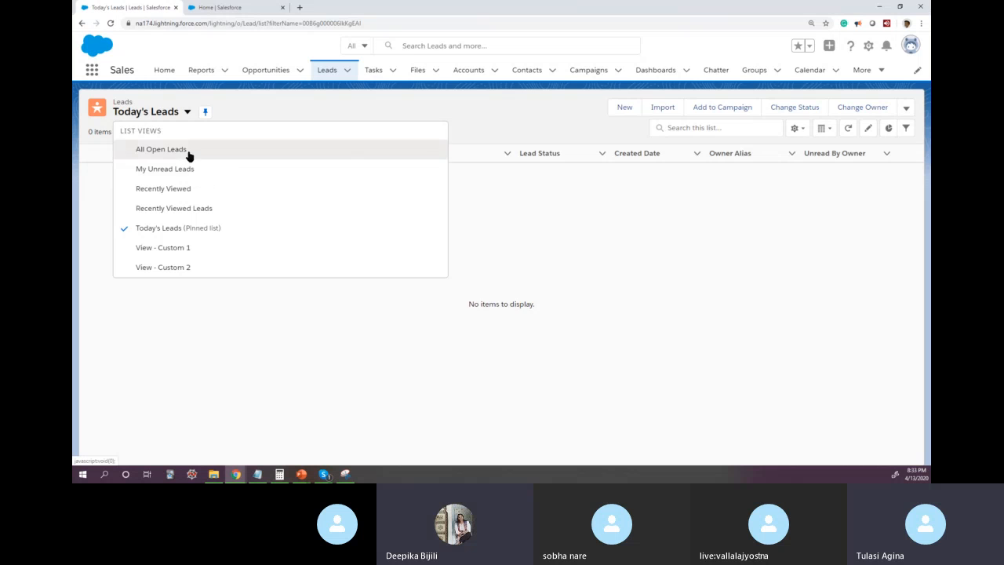
click(188, 153)
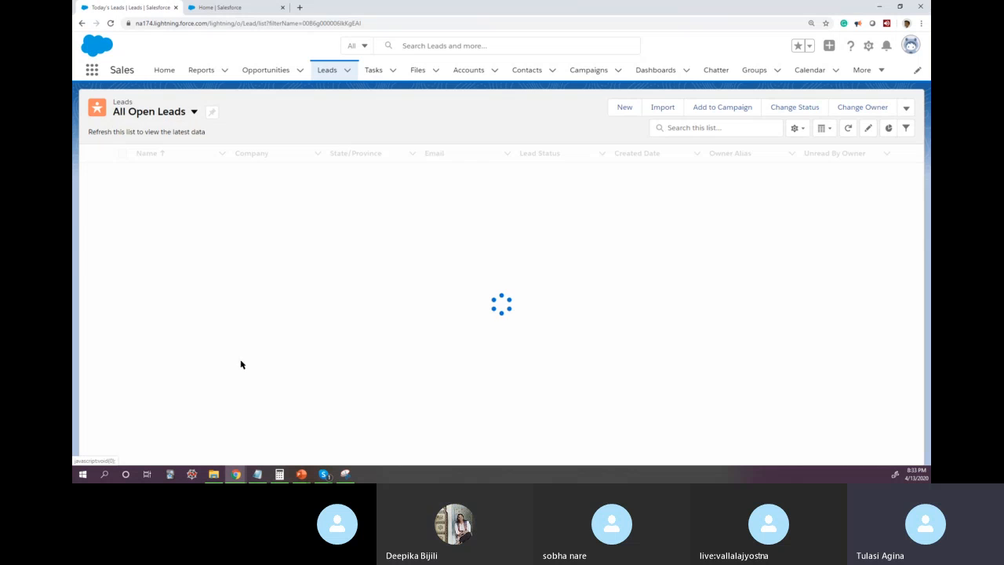
click(194, 112)
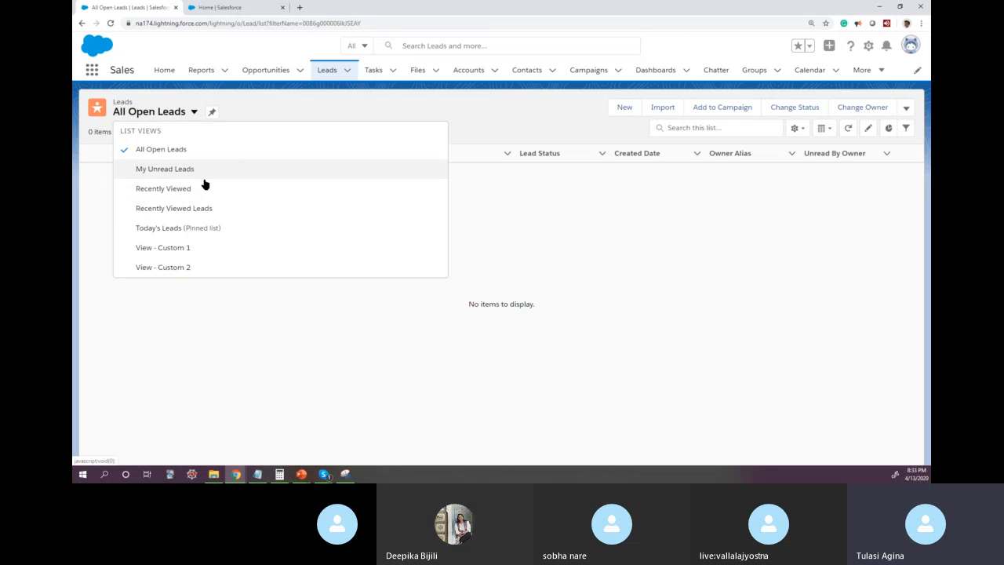
click(201, 153)
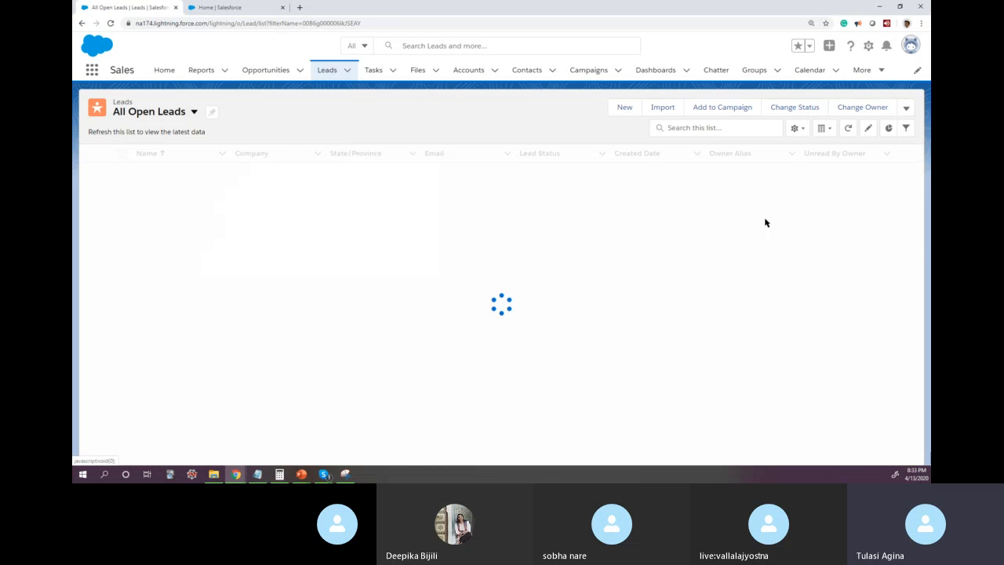
Step: Remove both Lead Status filters and the State/Province filter from the All Open Leads view and save the list view
click(906, 128)
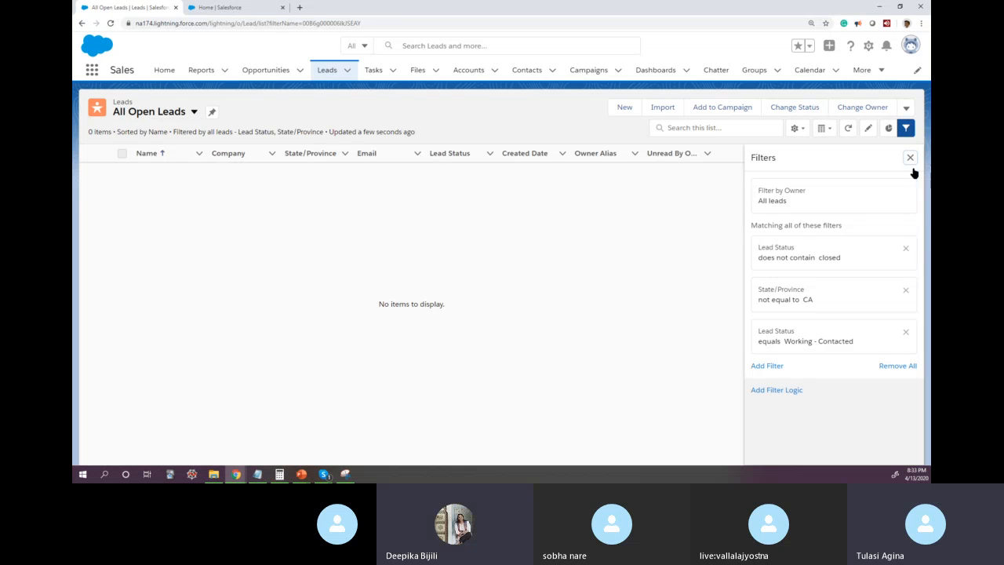
click(906, 249)
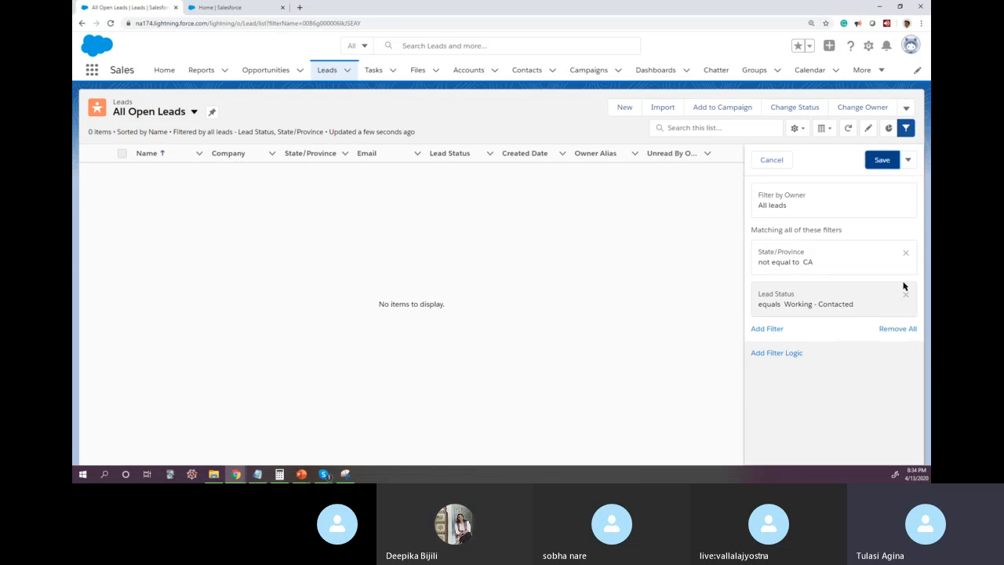
click(905, 252)
click(906, 252)
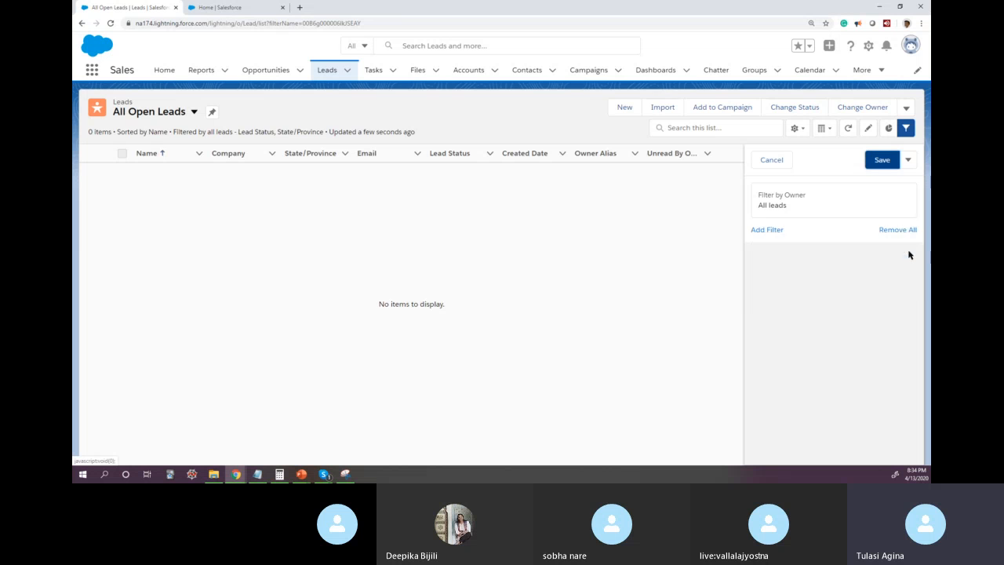
click(883, 160)
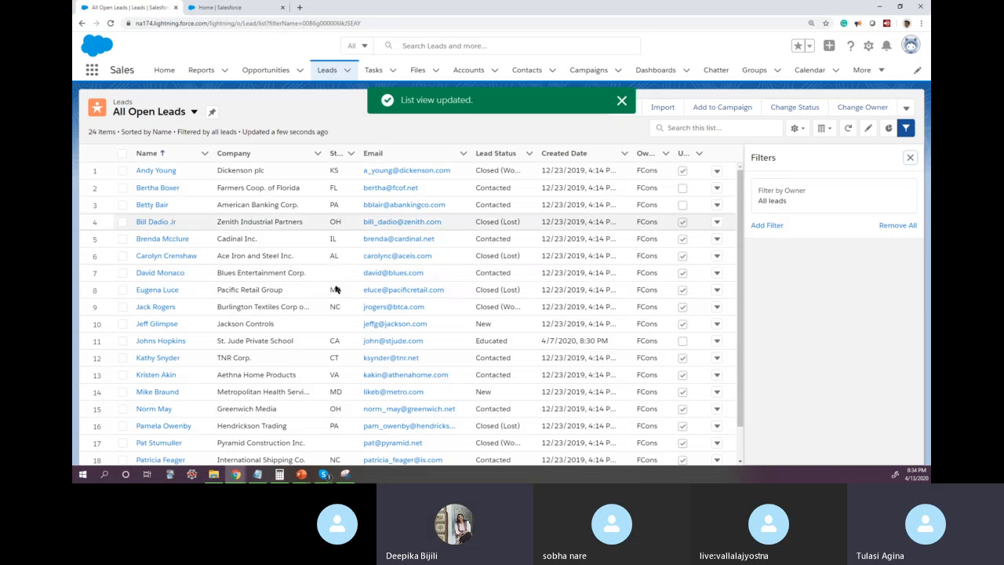
Step: Select the first two leads, choose the Paper Airplanes Videos by Email for School Children campaign for them, and cancel without submitting
click(122, 170)
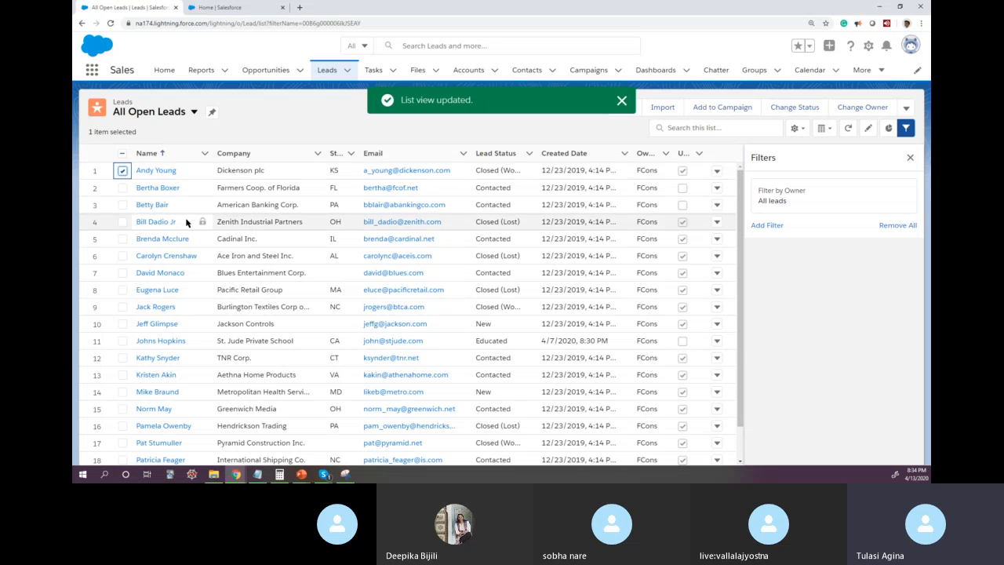
click(123, 188)
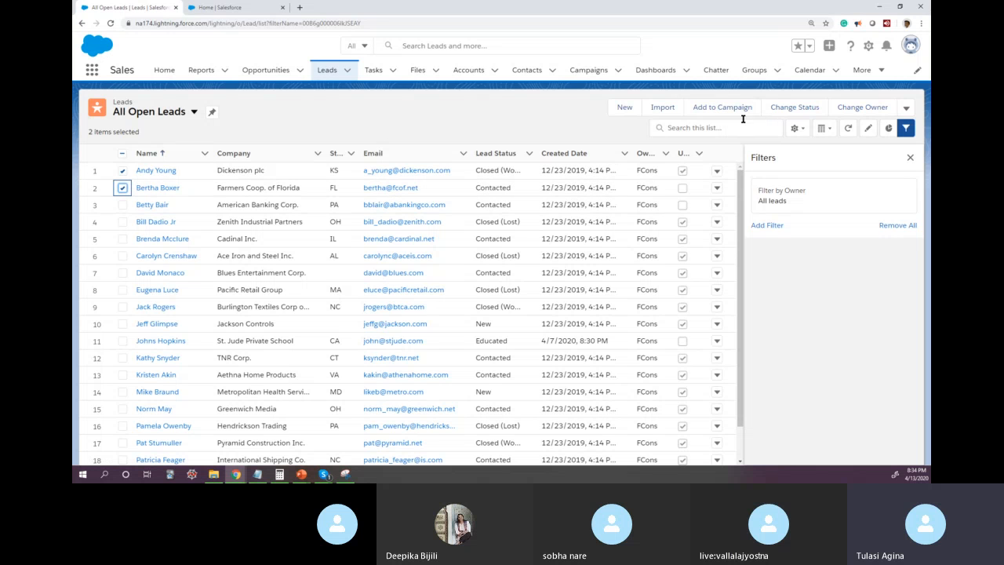
click(722, 108)
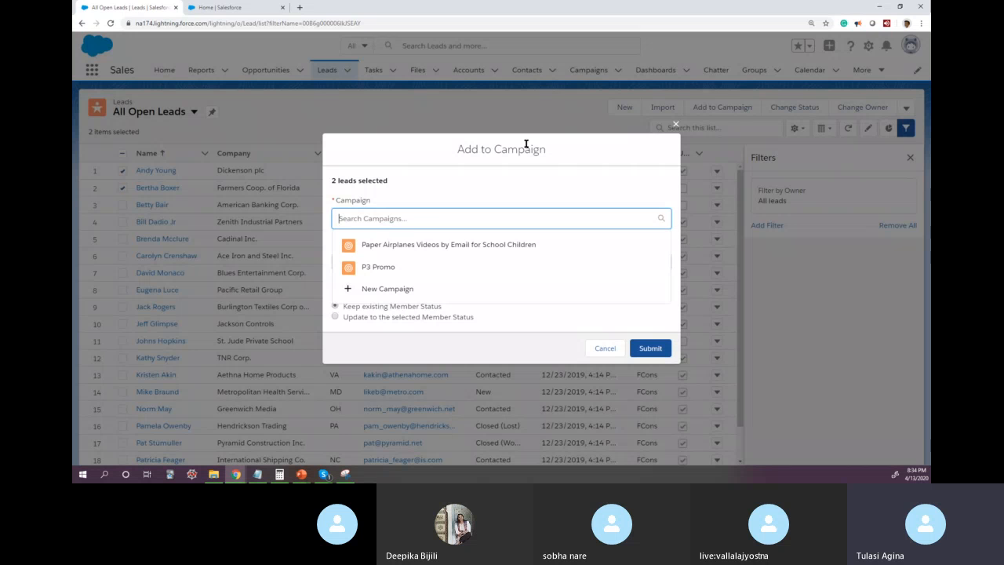
click(394, 246)
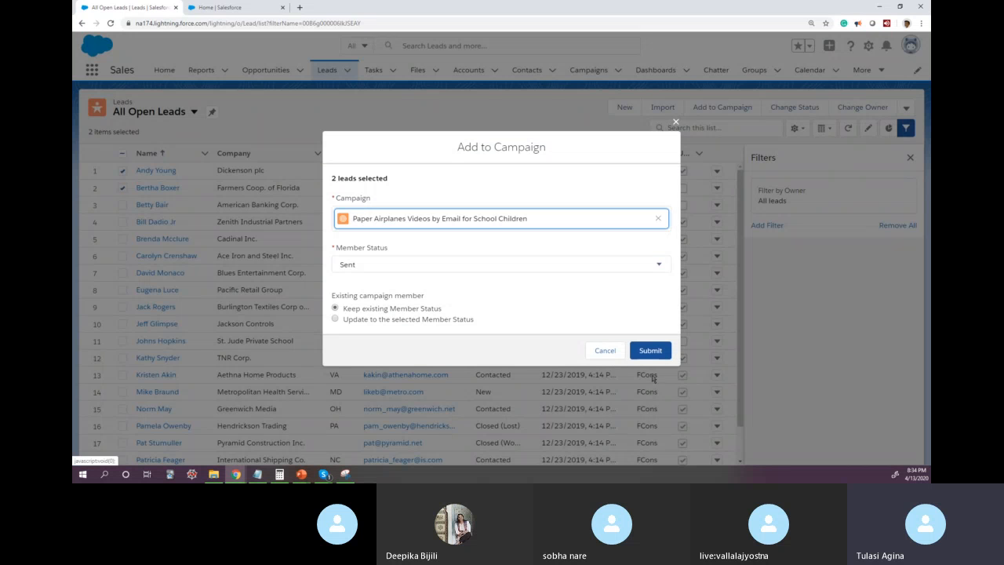
click(603, 349)
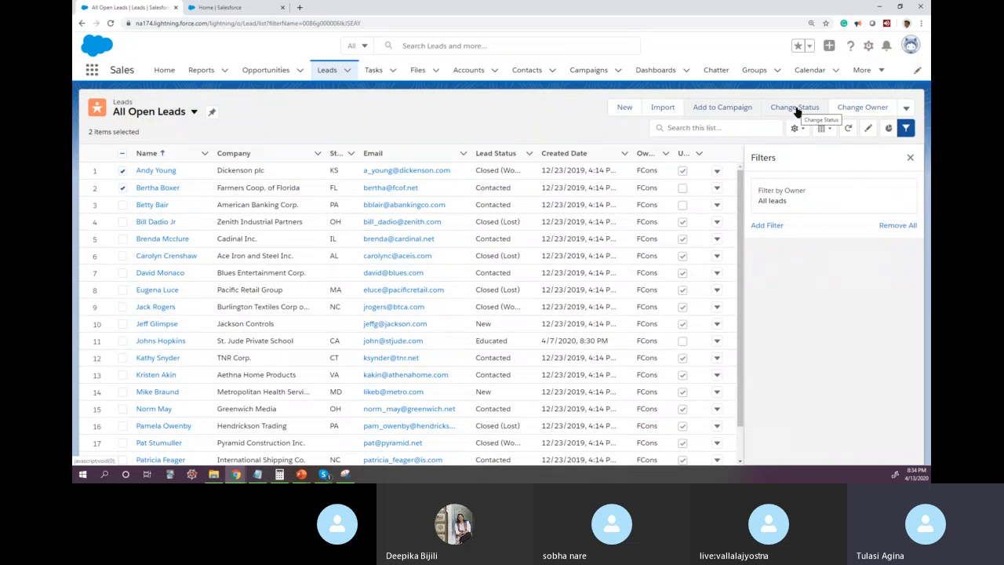
Step: View the details of the first lead in the list and return to the All Open Leads view
click(154, 171)
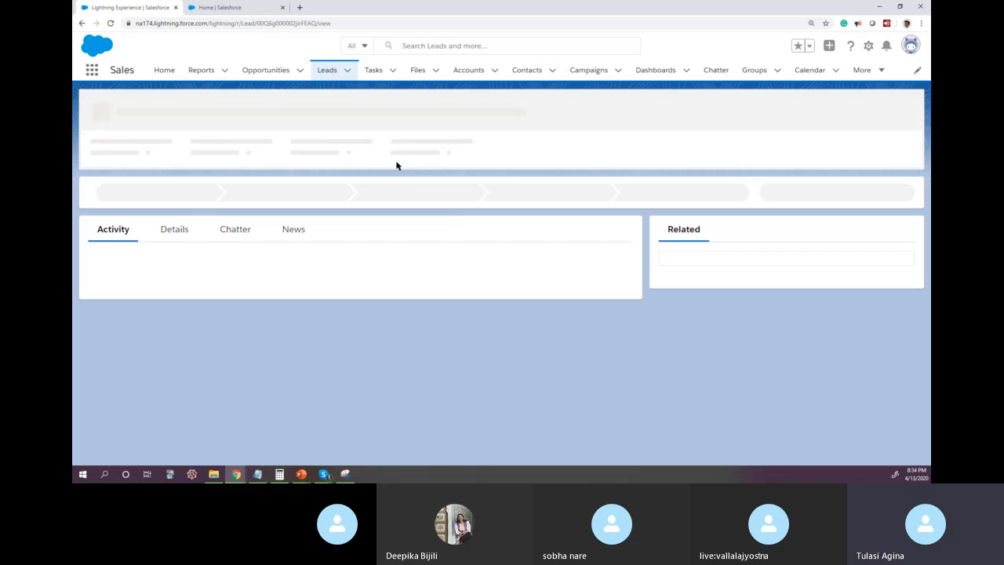
click(176, 234)
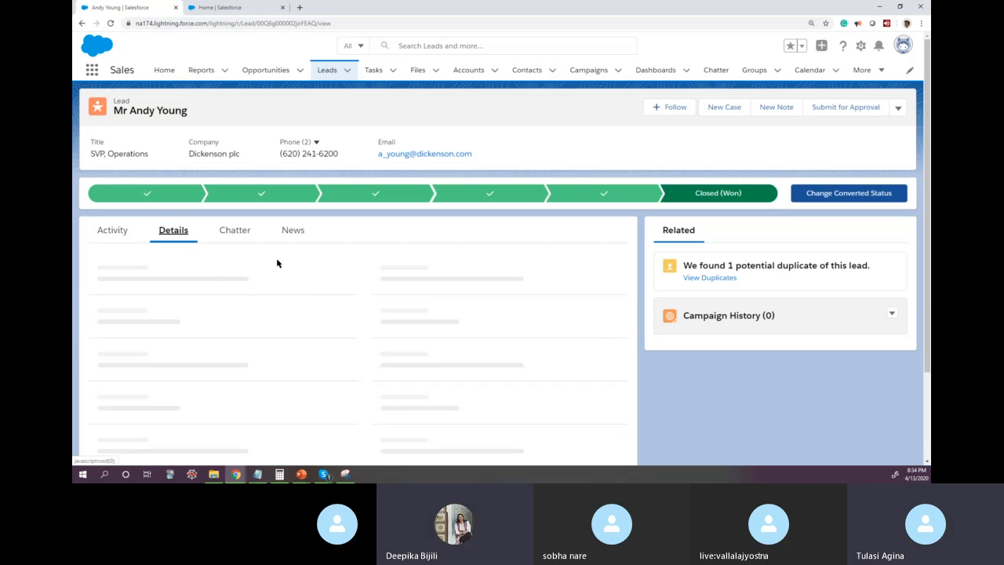
click(81, 24)
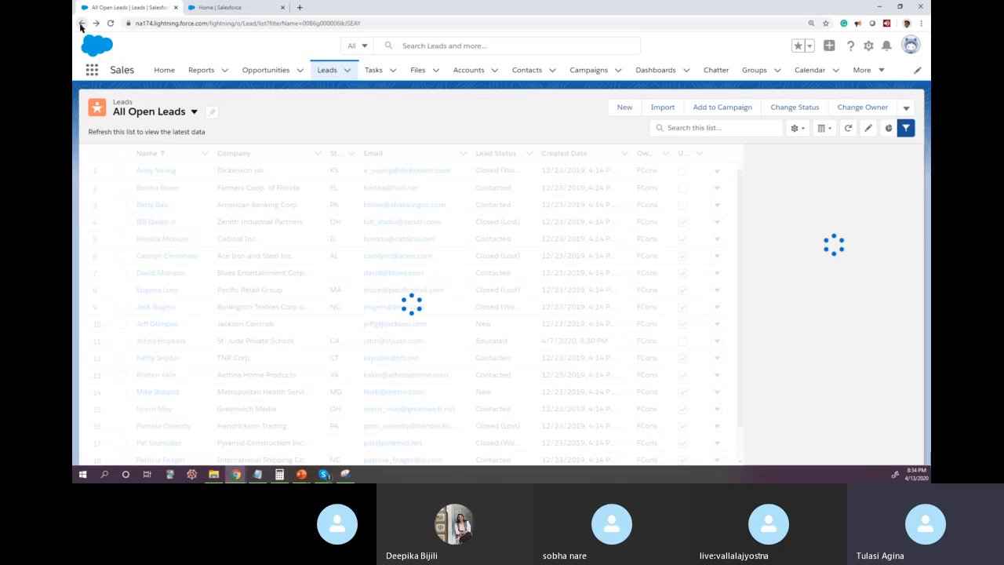
Step: Display the Today's Leads list view and switch back to the All Open Leads view
click(193, 112)
click(217, 290)
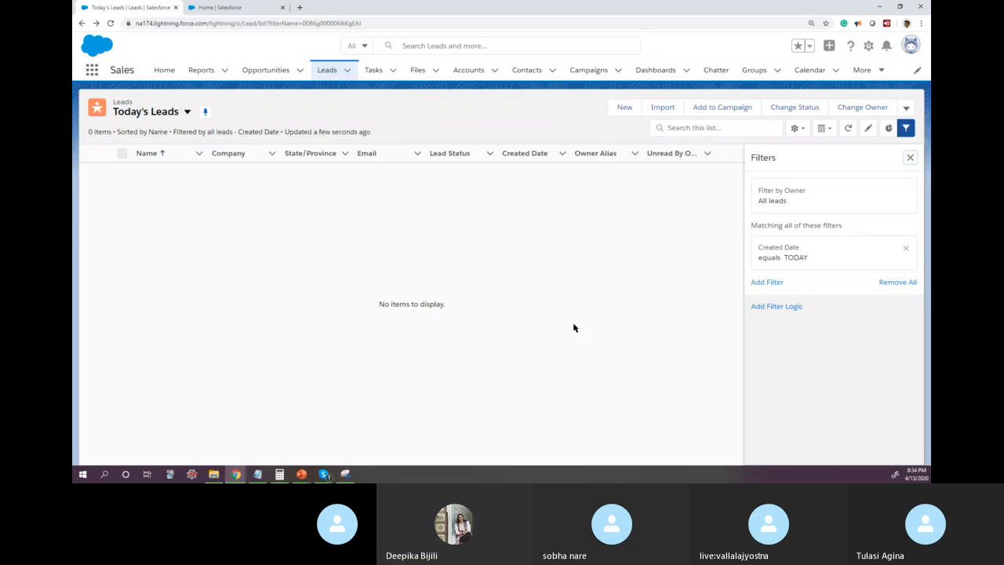
click(187, 112)
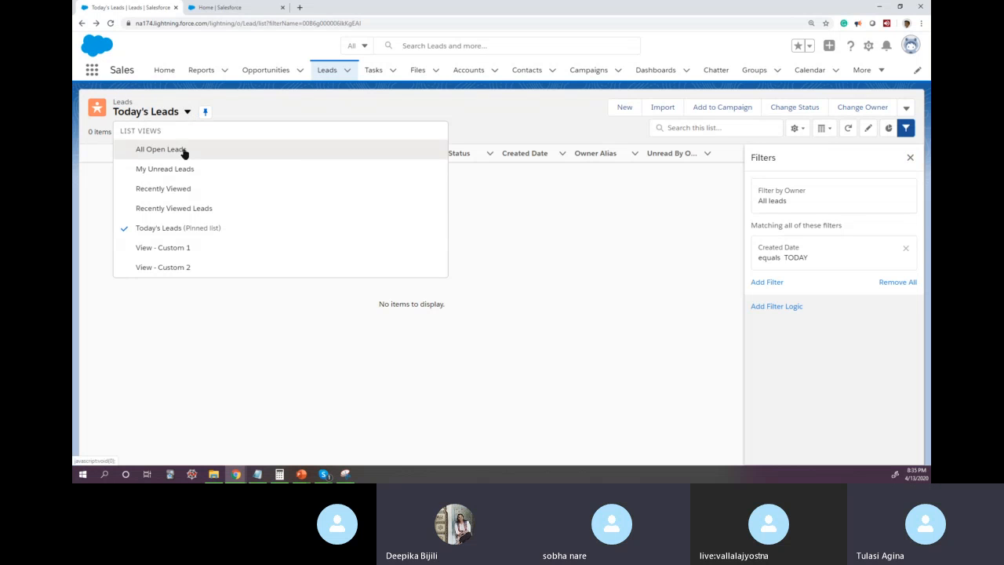
click(185, 149)
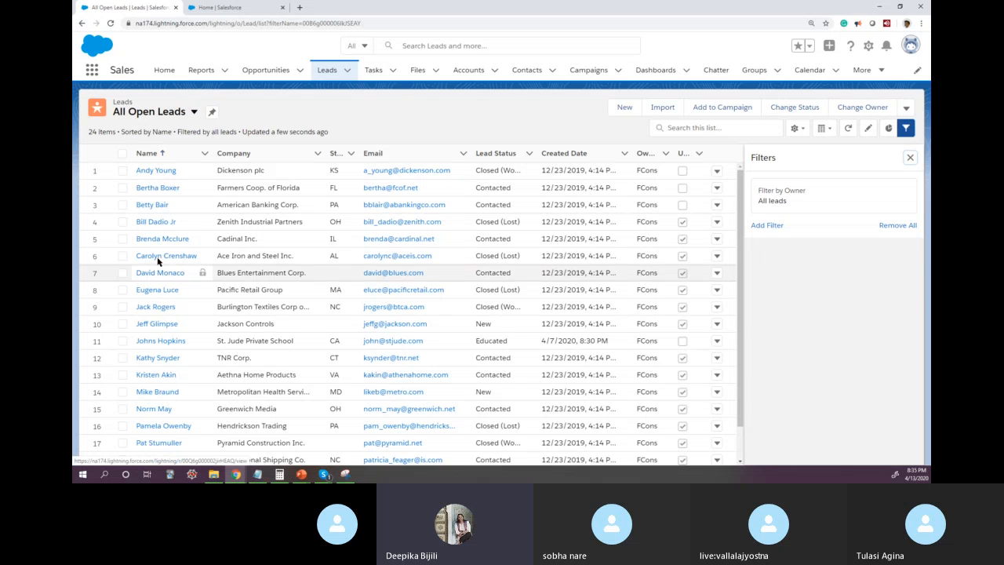
Step: View the details of the third lead in the list, look through its edit form and close the form without saving
click(161, 205)
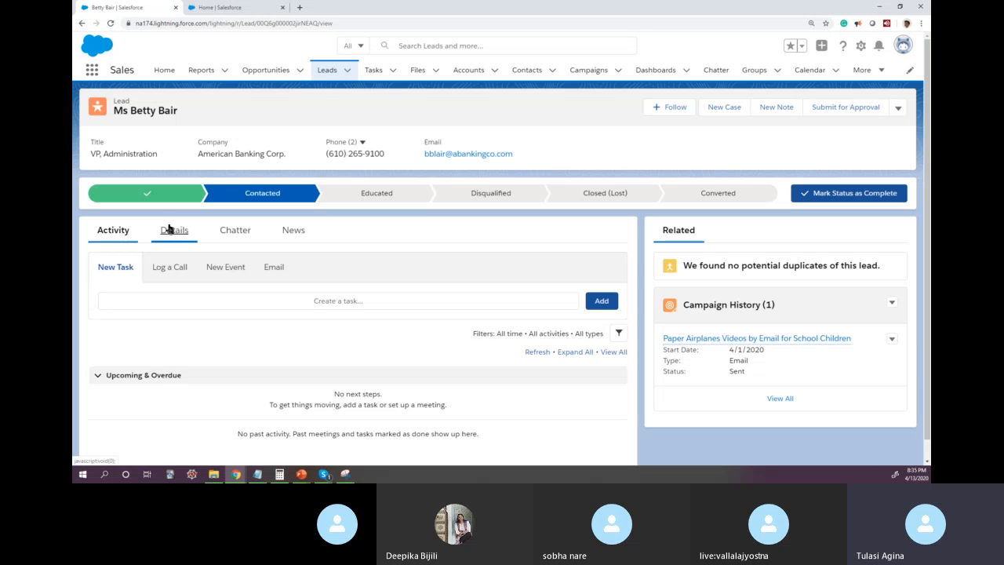
click(175, 230)
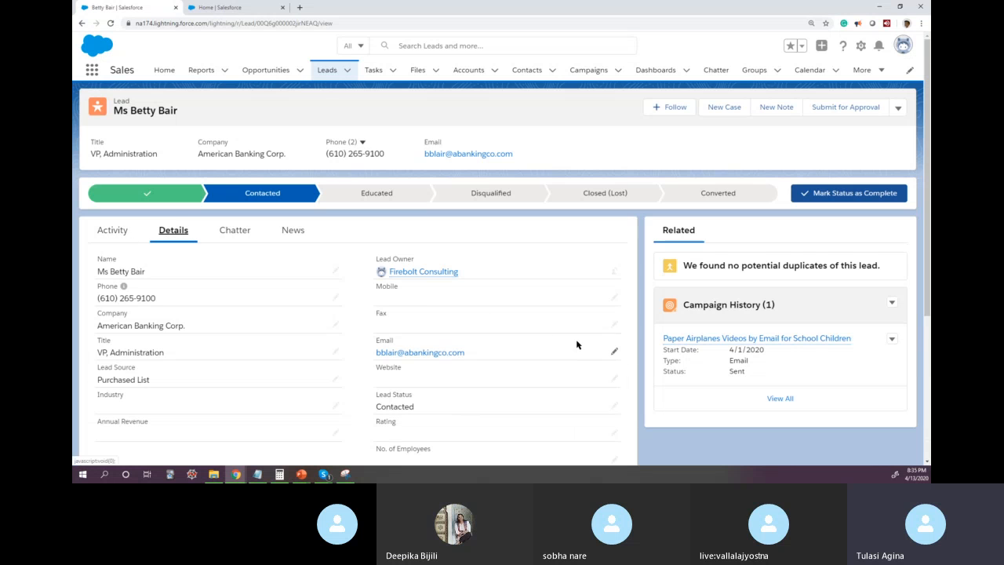
click(900, 110)
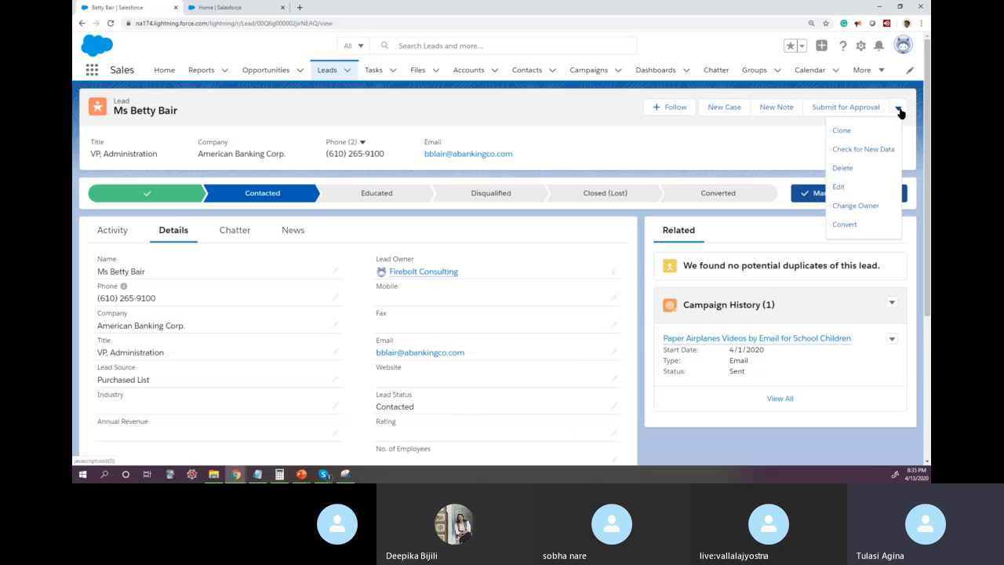
click(839, 187)
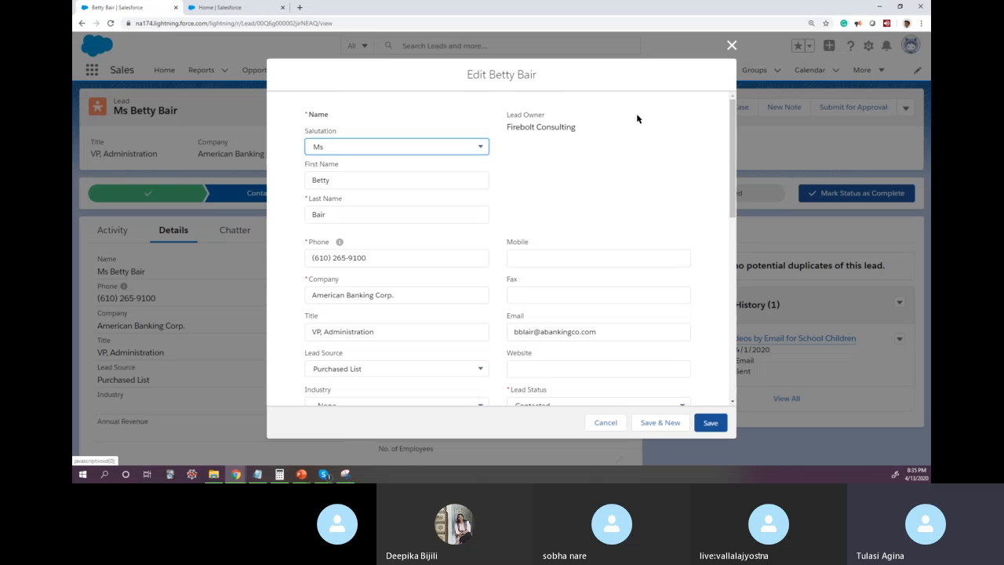
drag(733, 208, 744, 181)
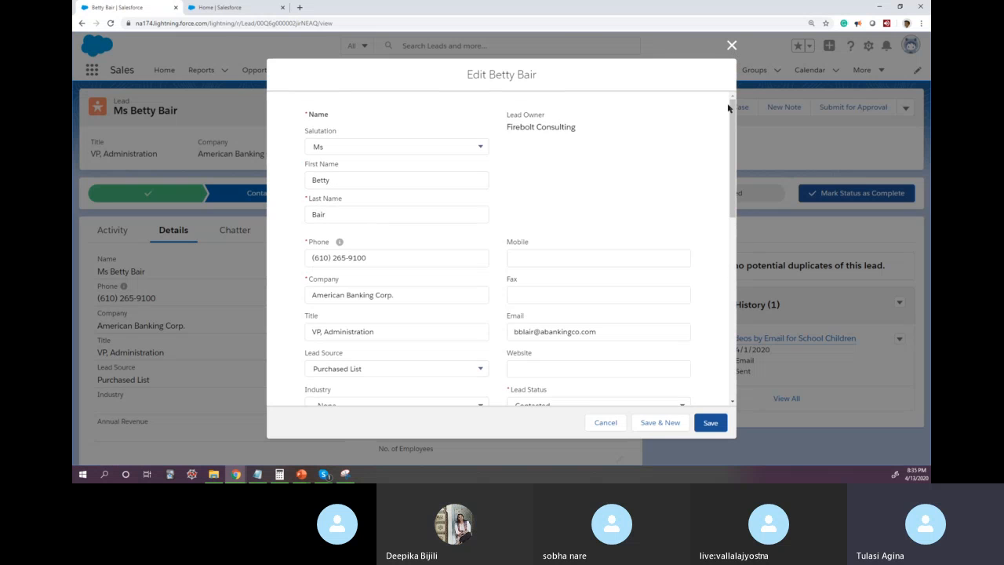
click(729, 47)
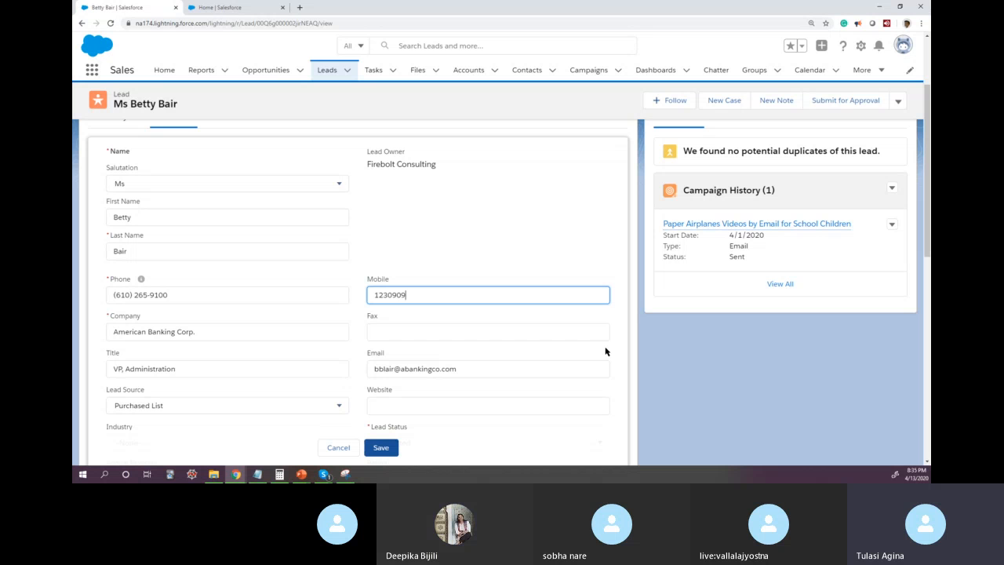
Step: Fill in the lead's mobile number in the details, save the record and return to the All Open Leads list
click(499, 235)
click(382, 448)
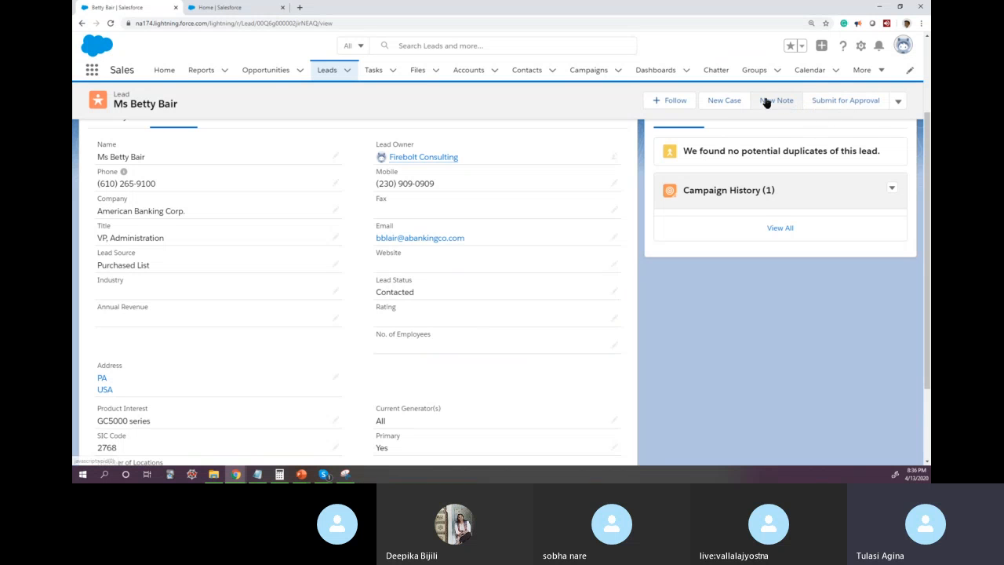
scroll(292, 112, up, 2)
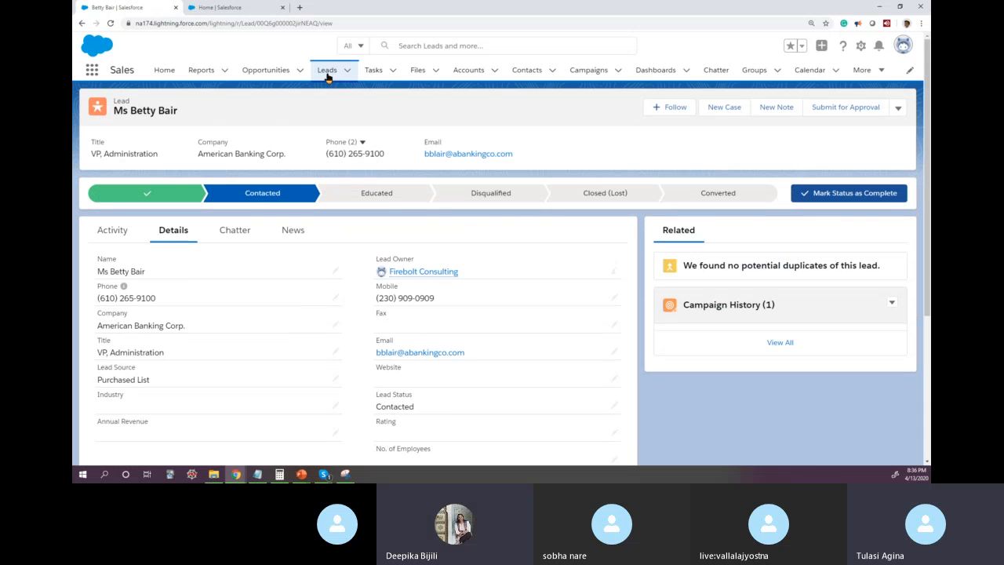
click(348, 71)
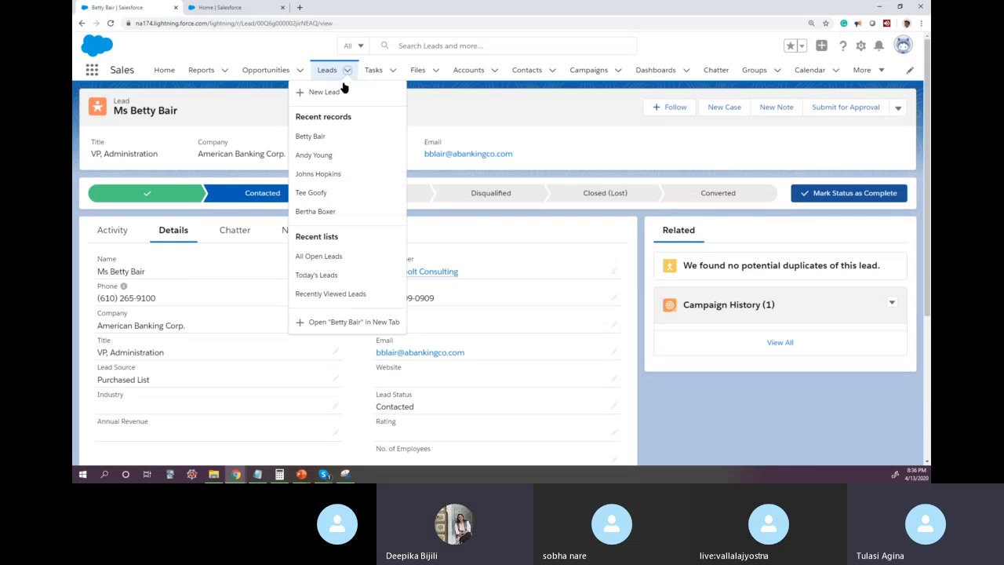
click(324, 257)
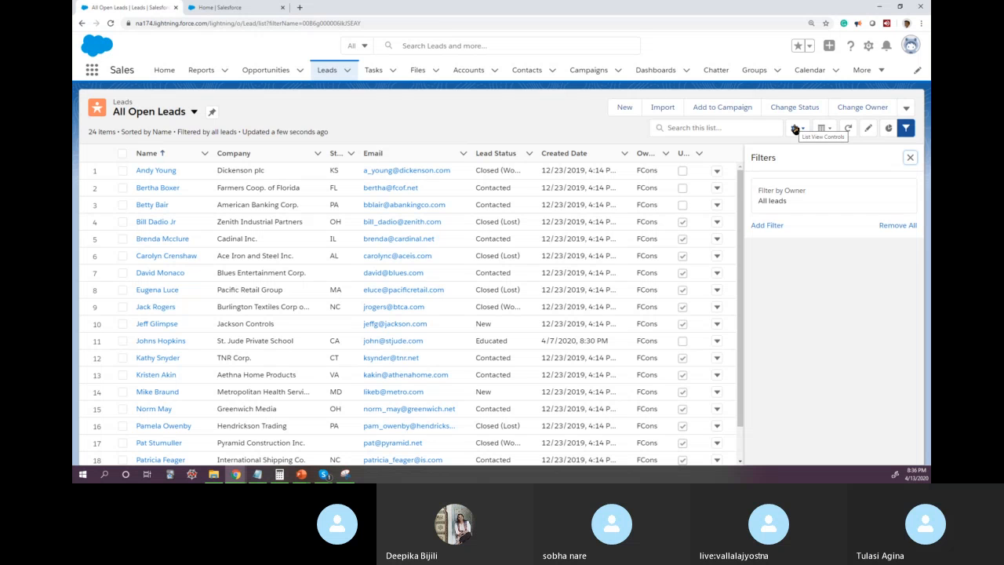
Step: Mark Closed (Lost) as the current status of the first lead in the list and return to All Open Leads
click(154, 171)
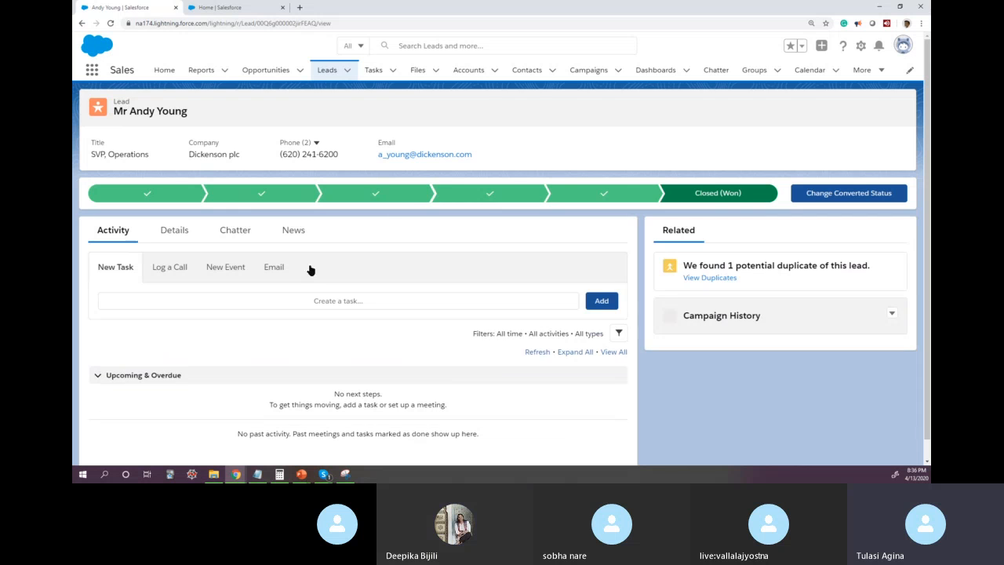
click(605, 193)
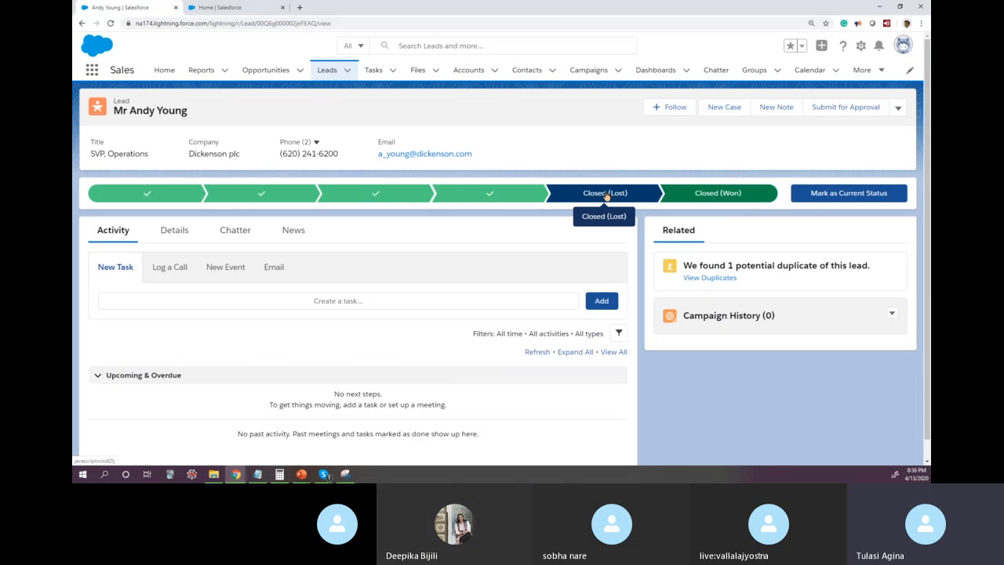
click(847, 195)
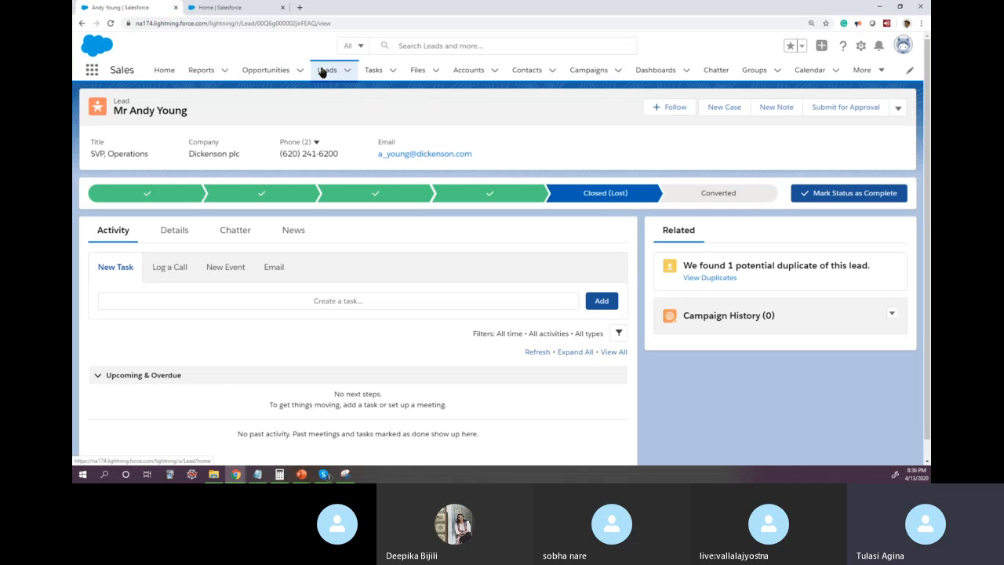
click(81, 25)
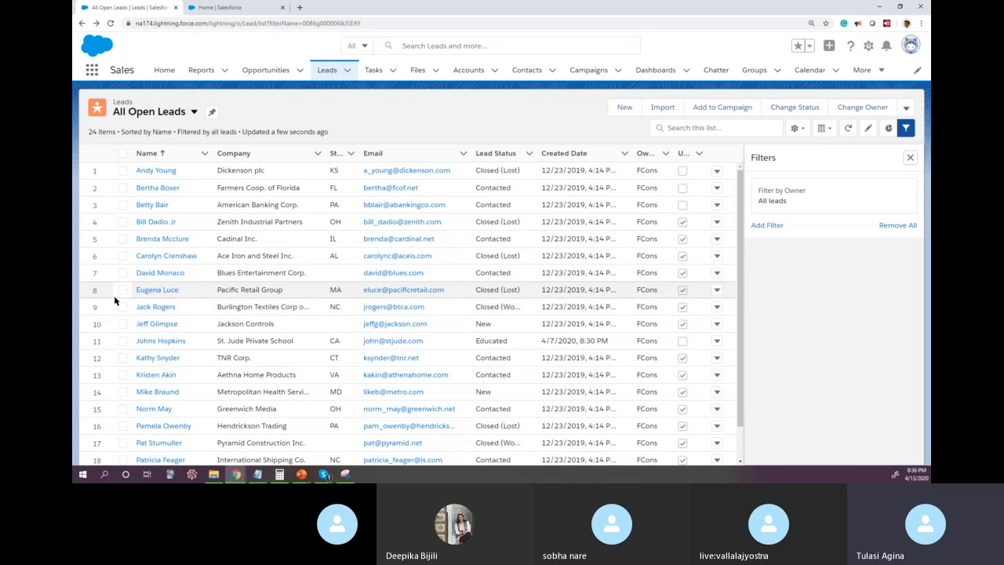
Step: Change the status of the leads in rows 9 to 11 to Disqualified and save
click(121, 309)
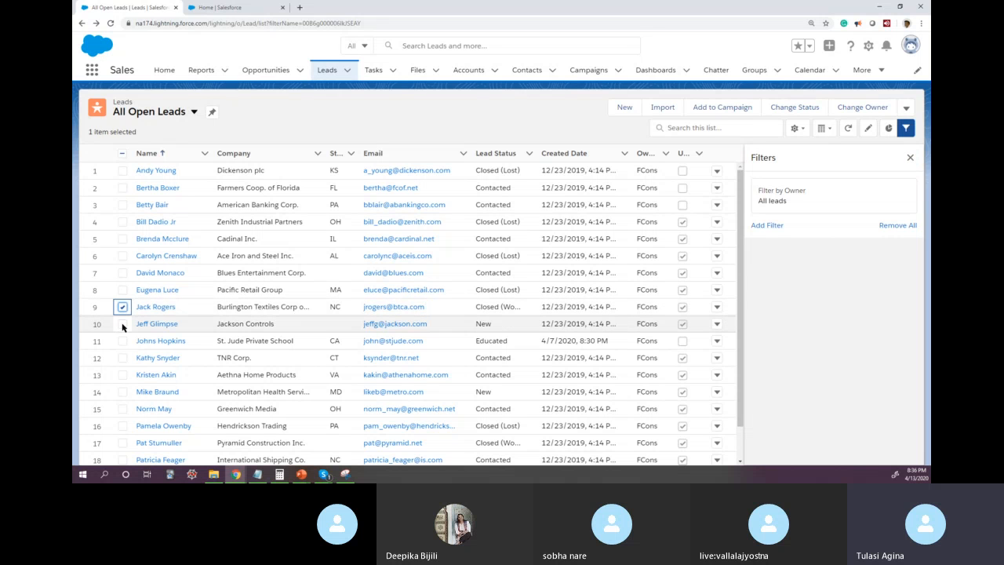
click(122, 324)
click(123, 341)
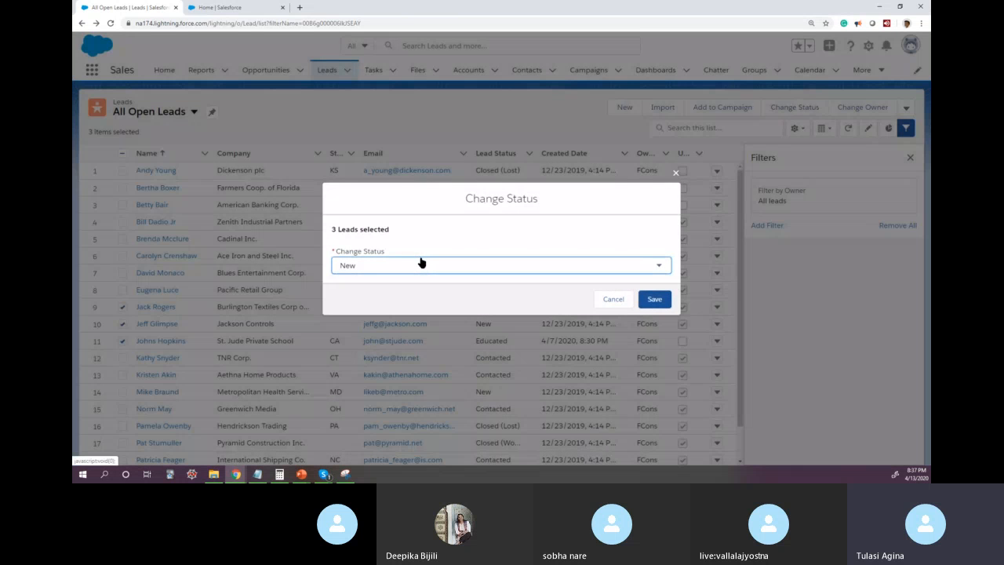
click(421, 262)
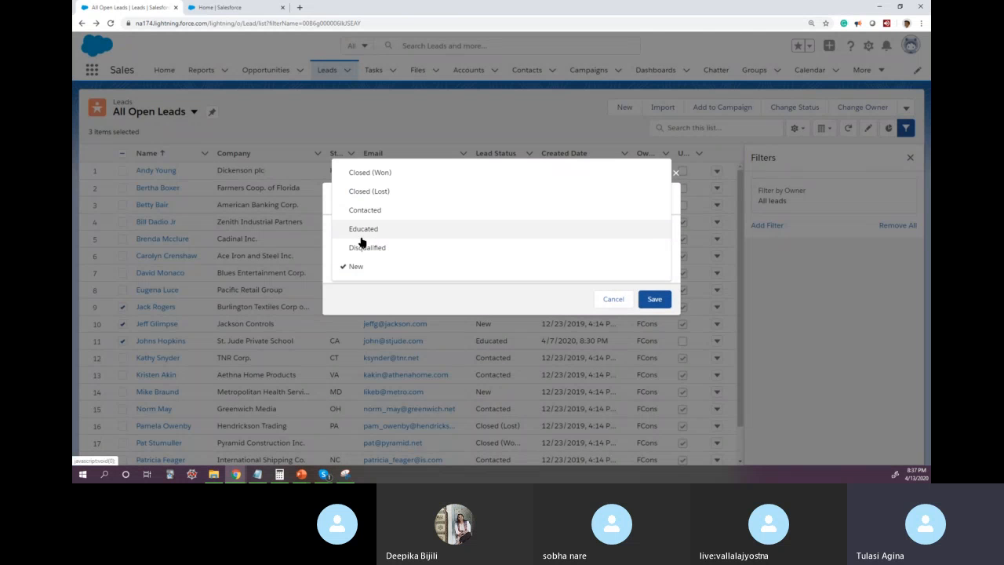
click(384, 248)
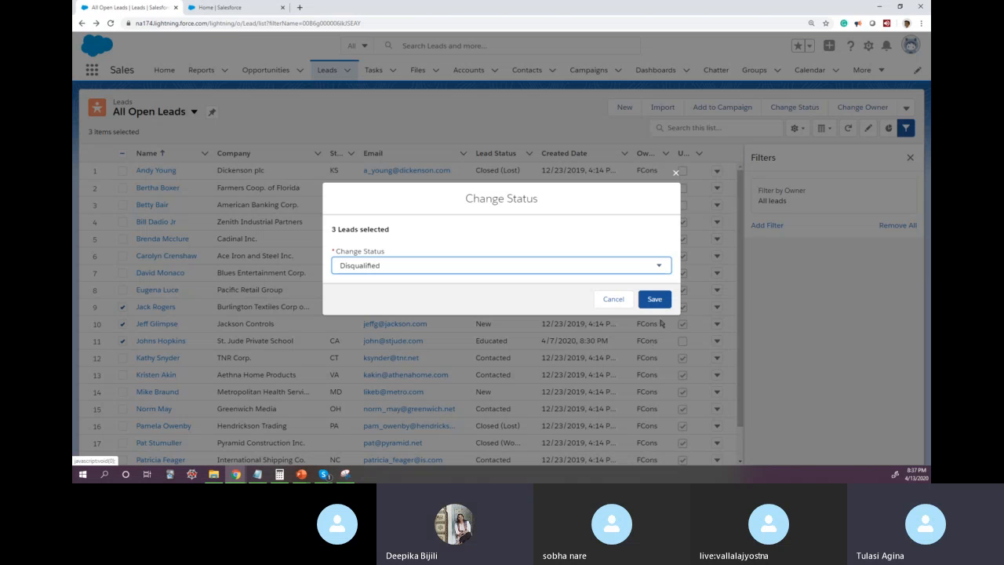
click(656, 300)
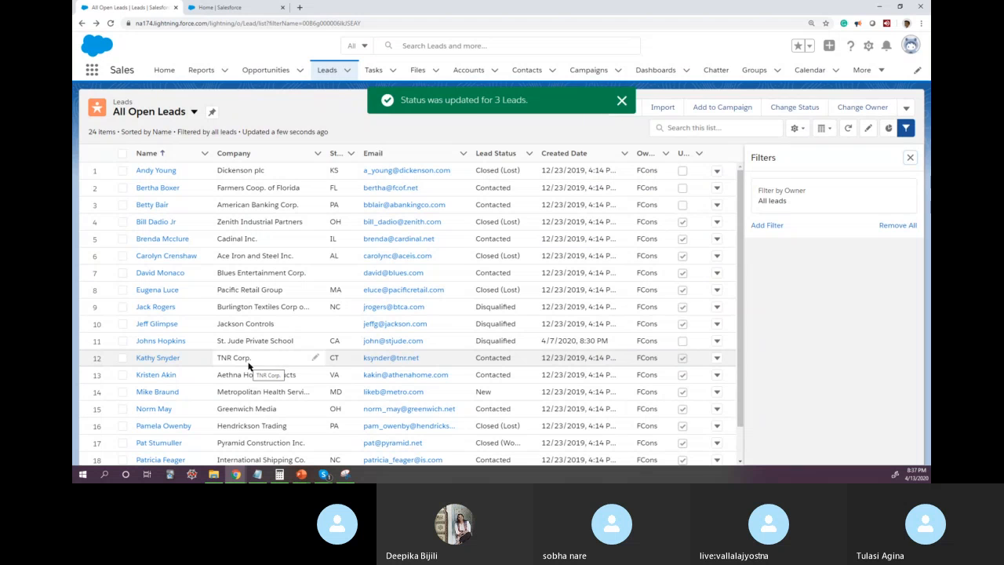
Step: Check the status path on the lead records from rows 9 and 10, returning to the list after each
click(153, 309)
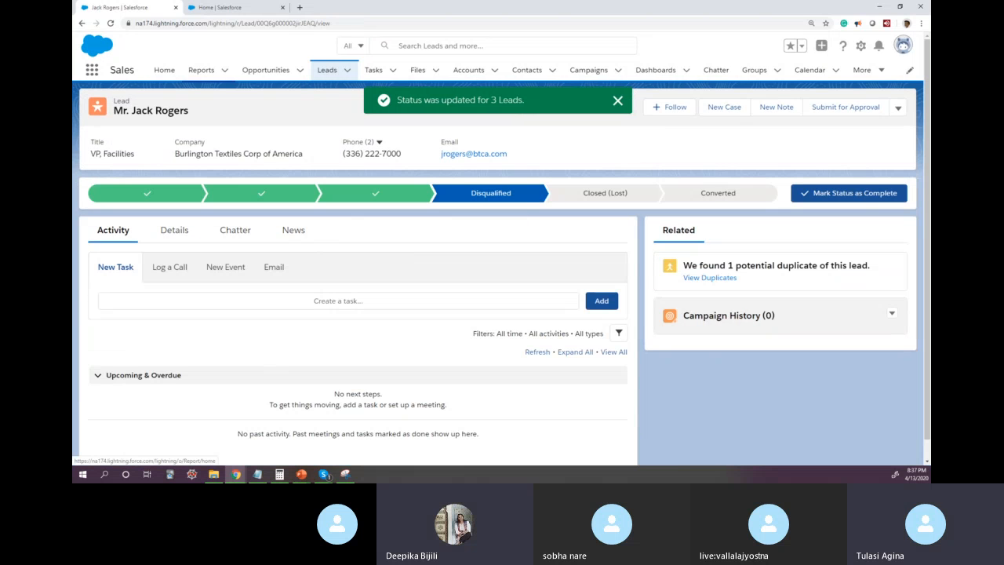
click(81, 22)
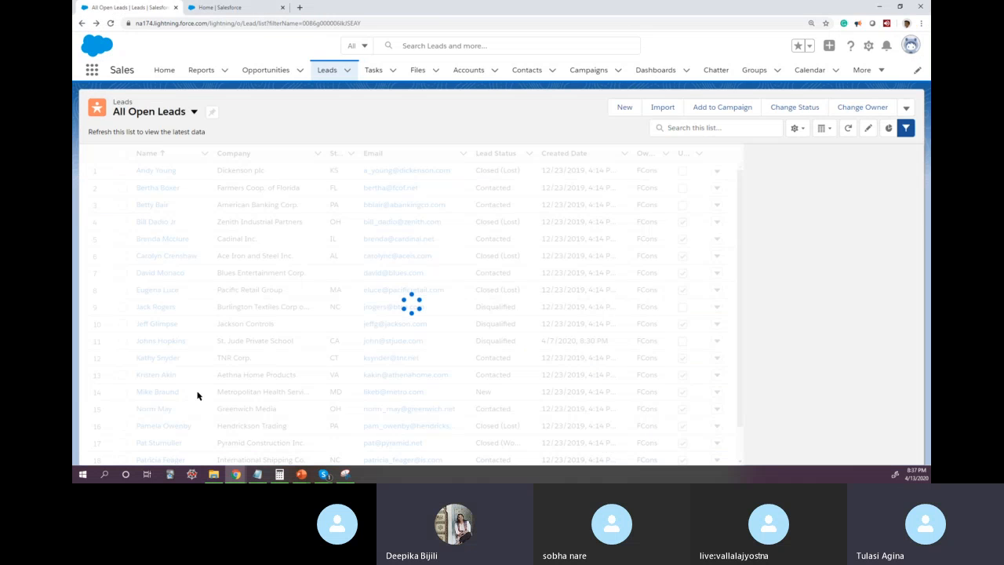
click(154, 324)
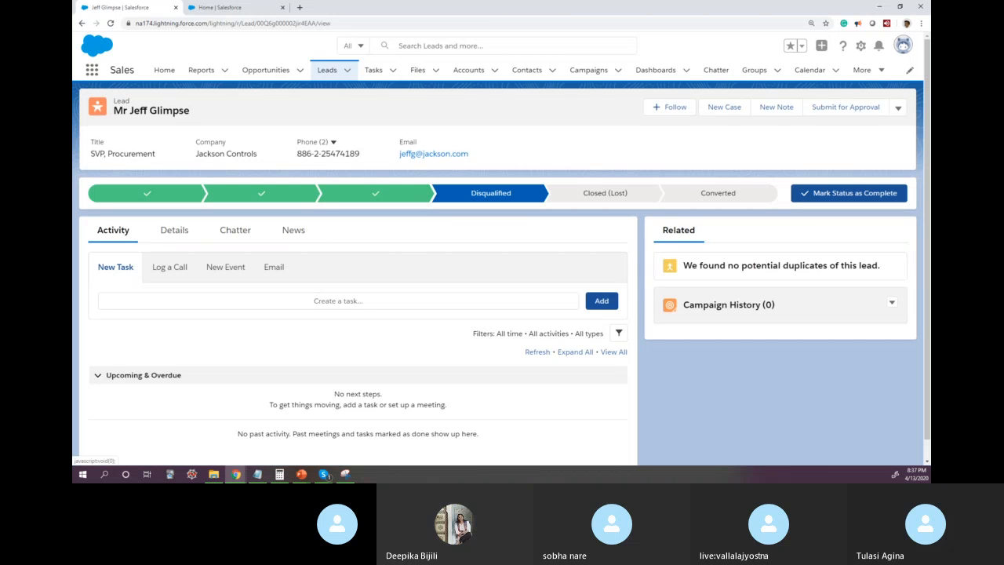
click(80, 25)
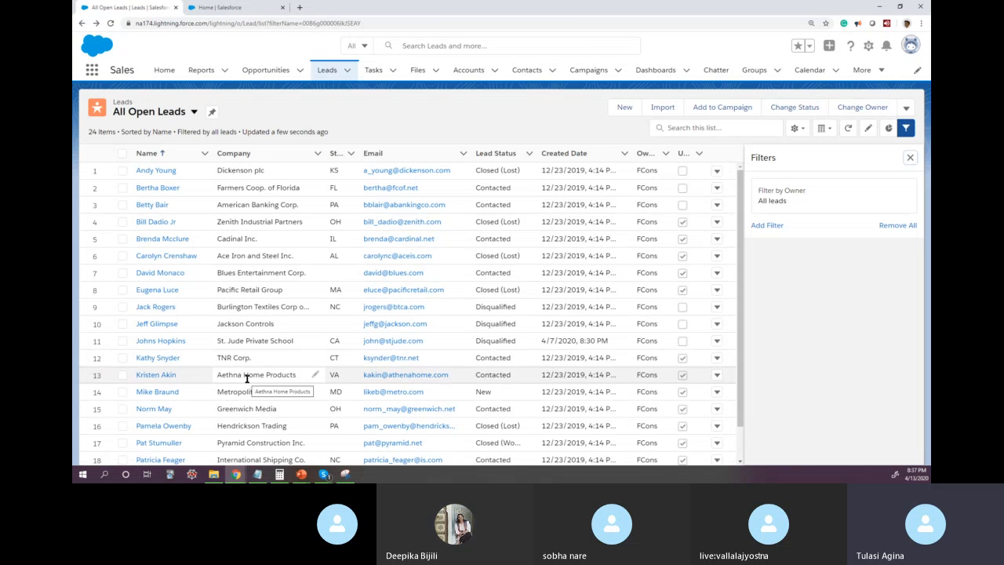
Step: Widen the Owner Alias column of the All Open Leads list to show its full heading
scroll(247, 382, down, 1)
scroll(248, 382, down, 2)
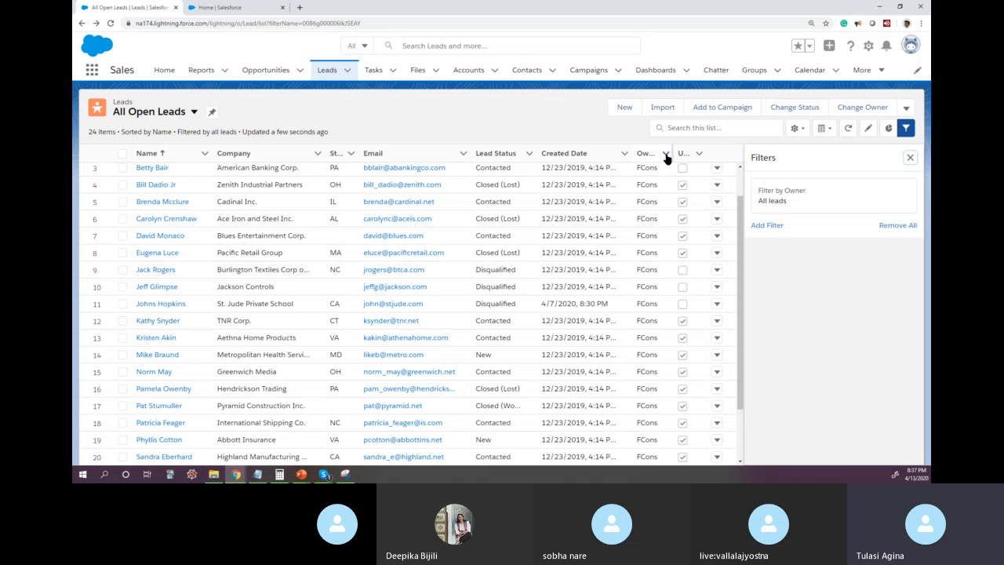
drag(673, 153, 703, 154)
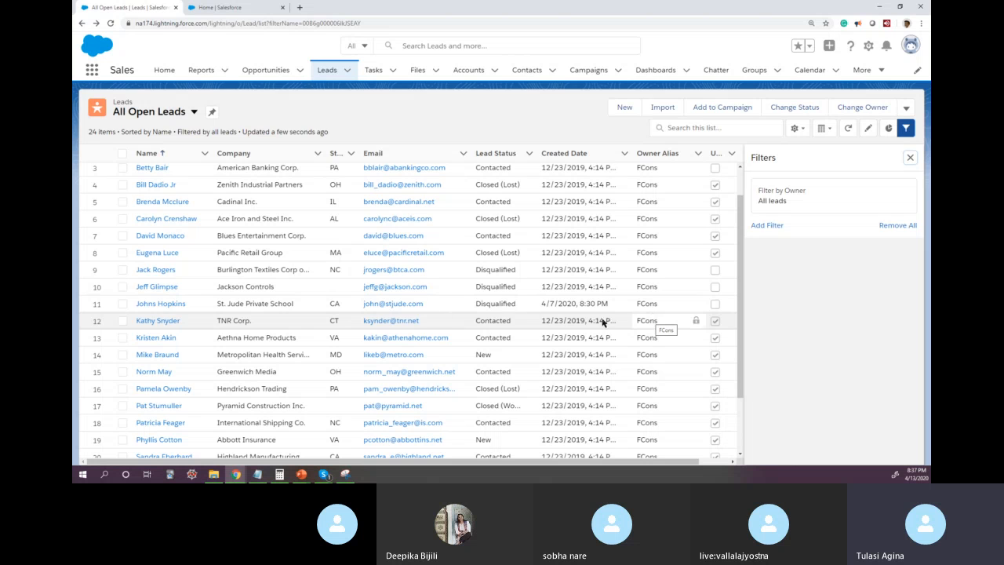
click(123, 320)
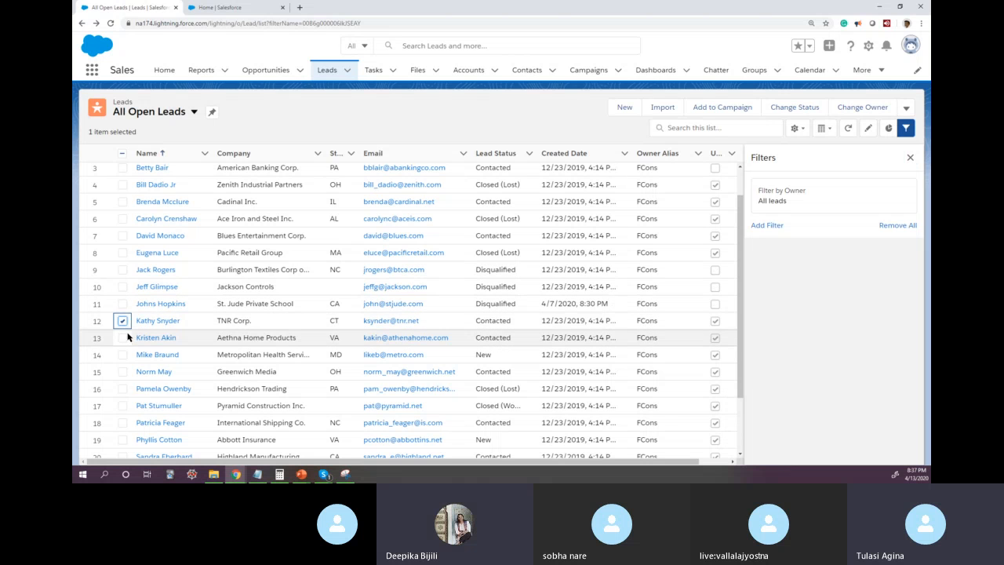
click(123, 338)
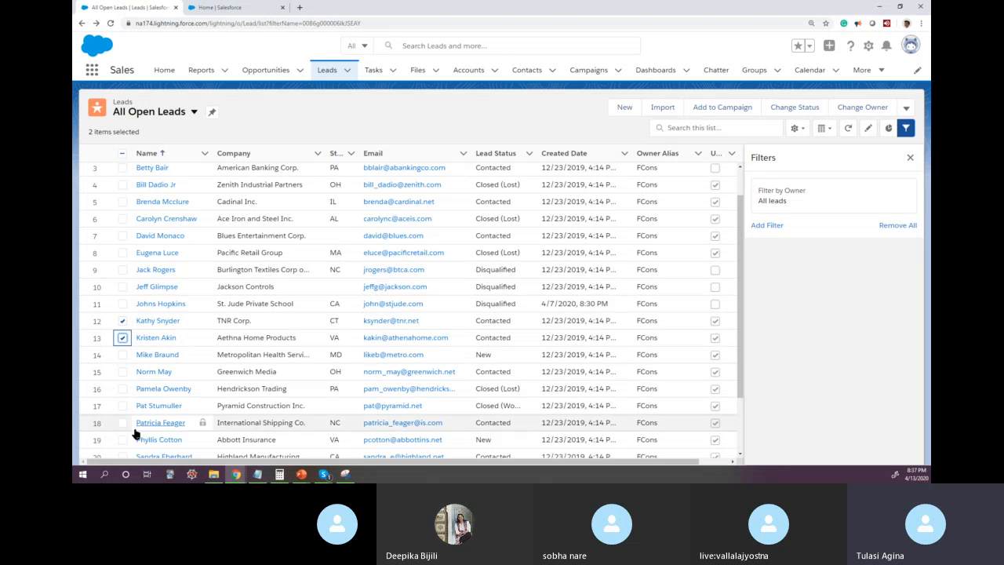
click(122, 338)
click(122, 321)
Step: Select the leads in rows 16 to 19 of the All Open Leads list
scroll(123, 413, down, 2)
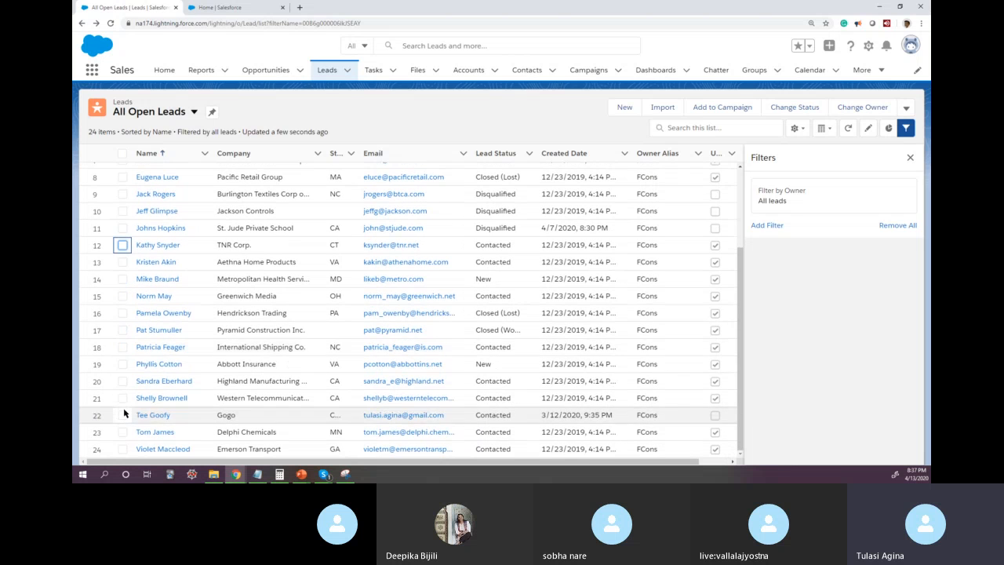
click(123, 314)
click(122, 330)
click(123, 347)
click(123, 365)
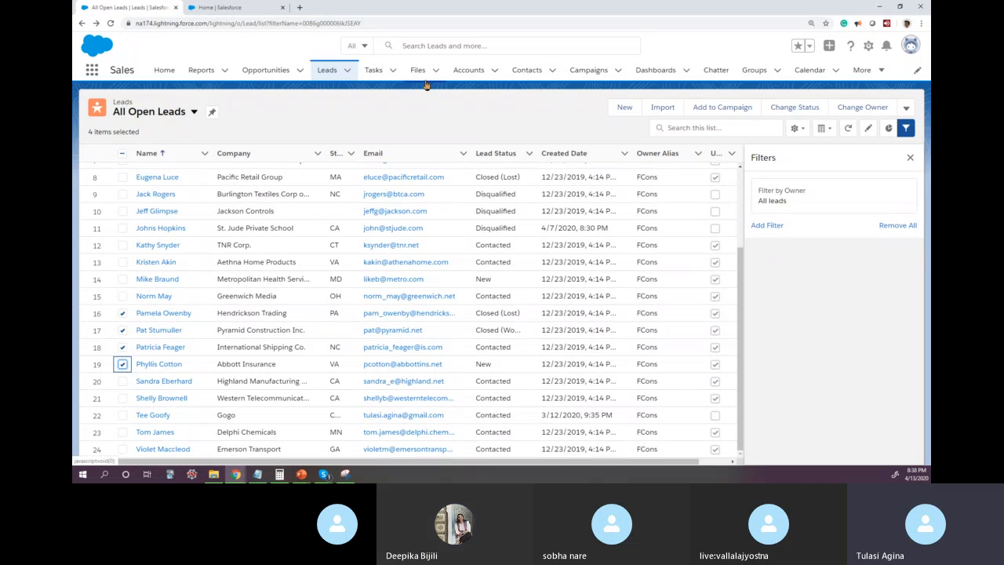
Step: Duplicate the All Open Leads browser tab and display the global search's recent items in the duplicate
click(441, 46)
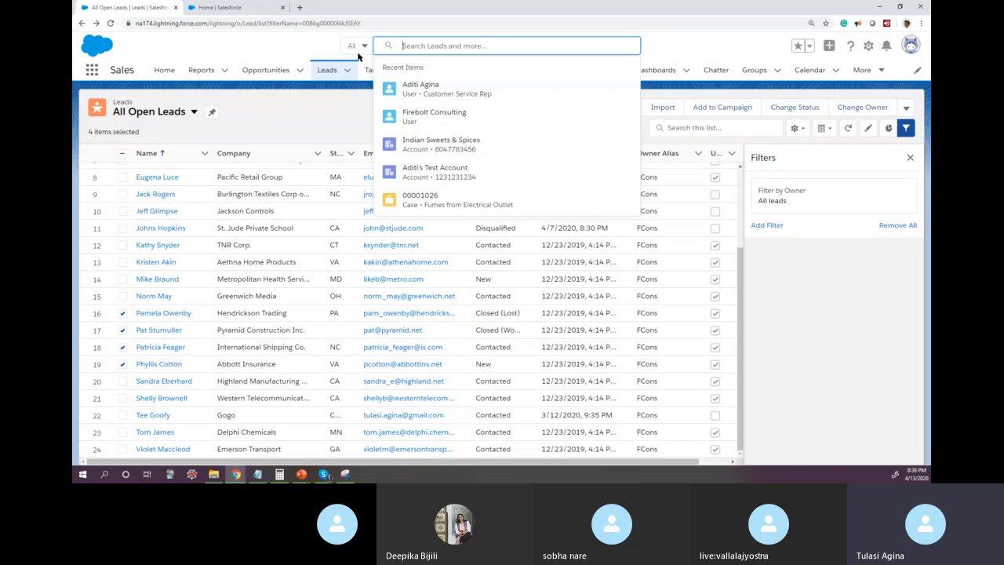
right_click(160, 8)
click(181, 41)
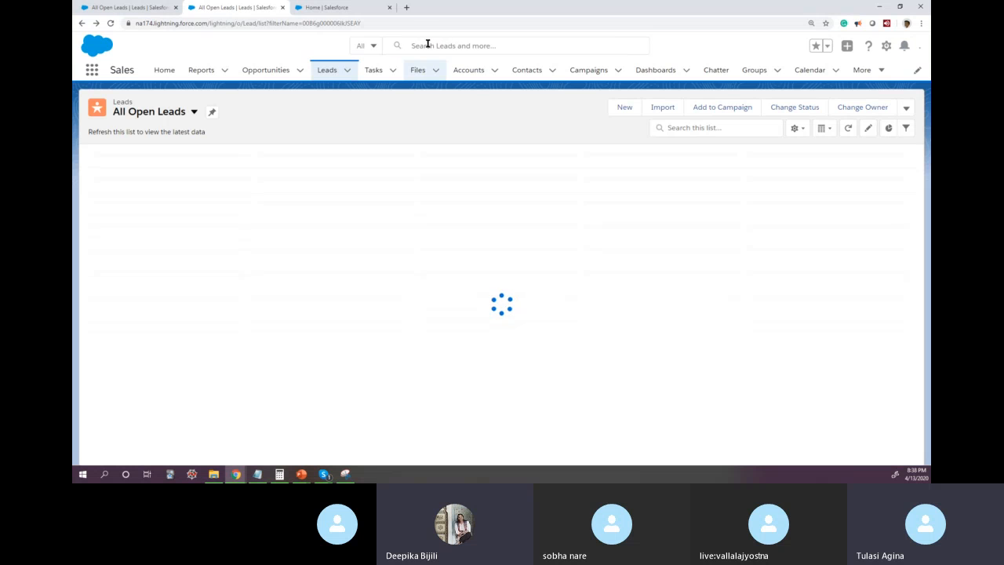
click(427, 45)
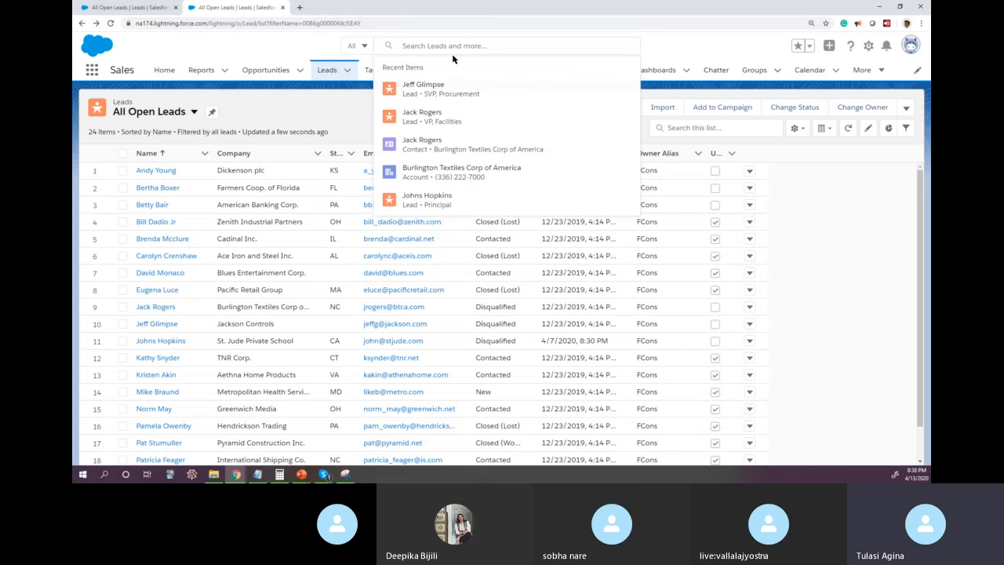
Step: Search globally for the customer service rep by first name and open the matching user's profile
click(422, 46)
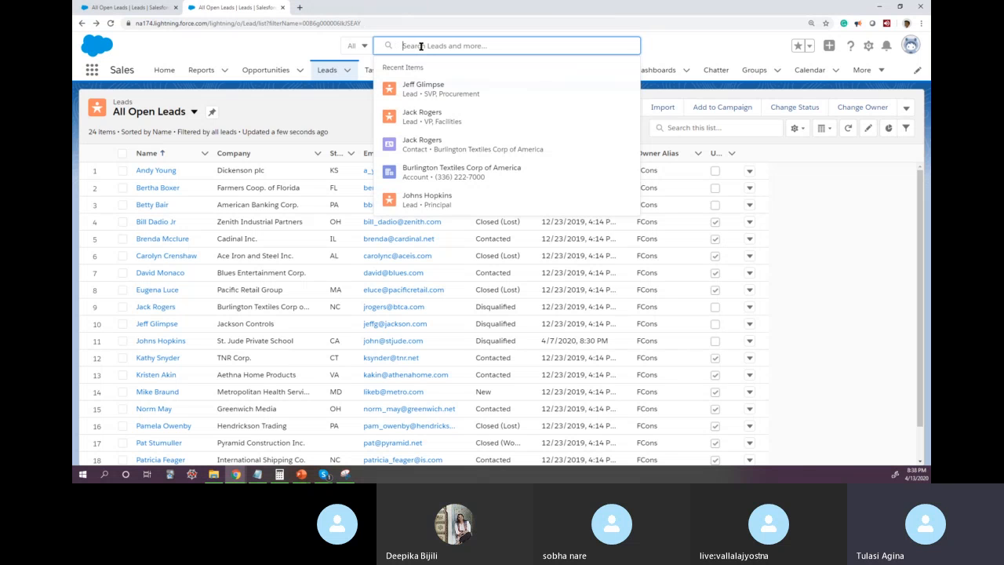
text(Ad)
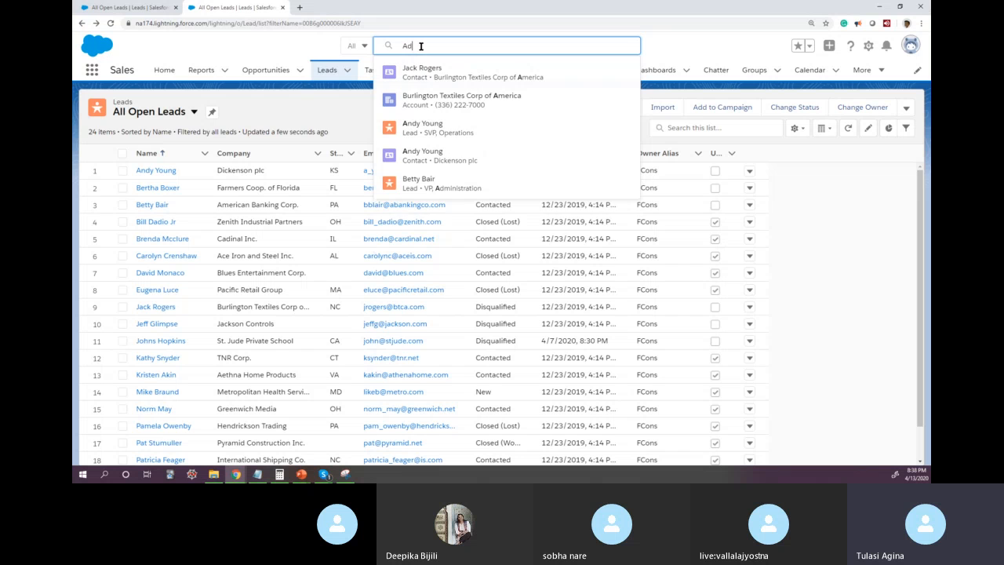
text(iti)
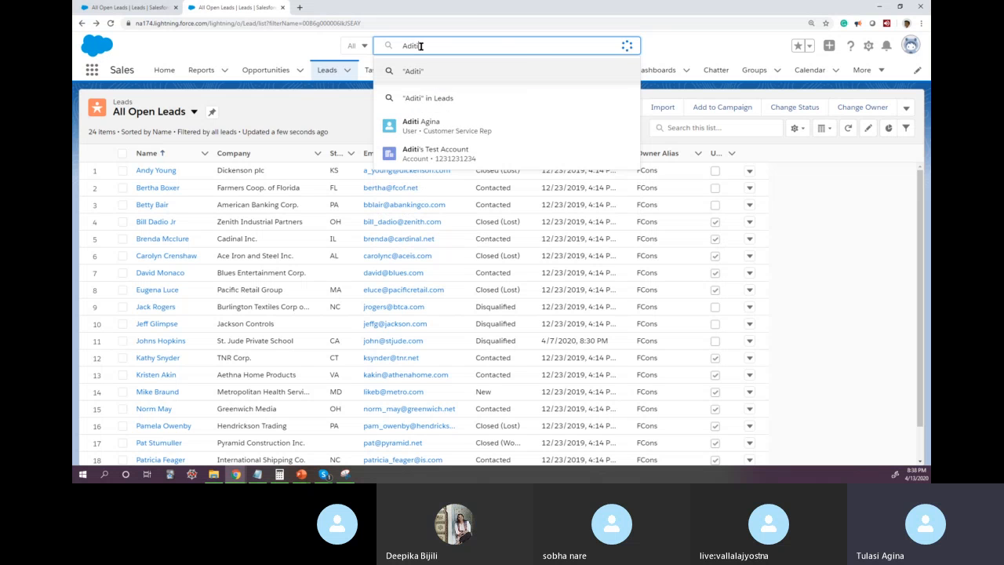
click(420, 125)
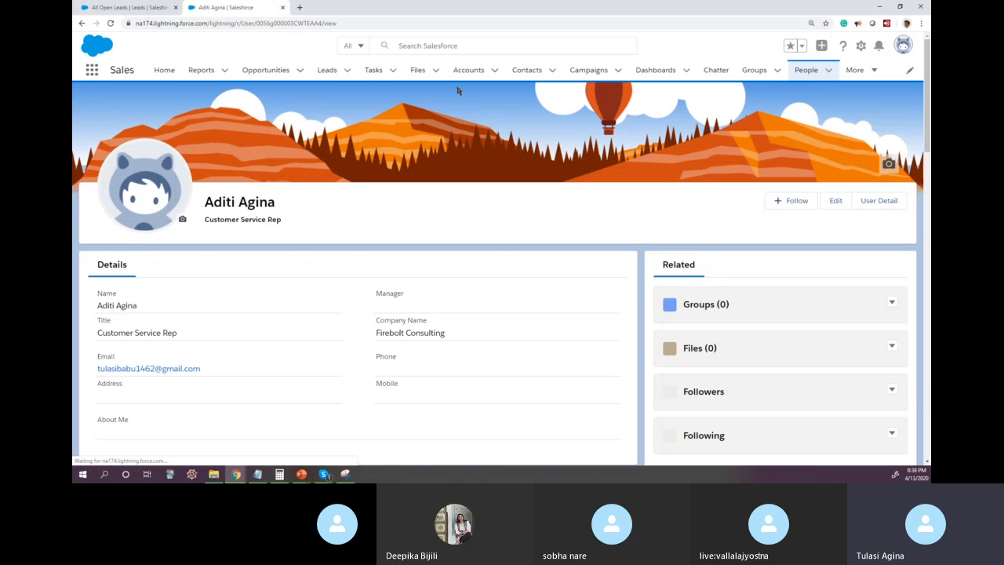
Step: Reopen the customer service rep's profile from the recent search items and review the title and profile details
click(428, 45)
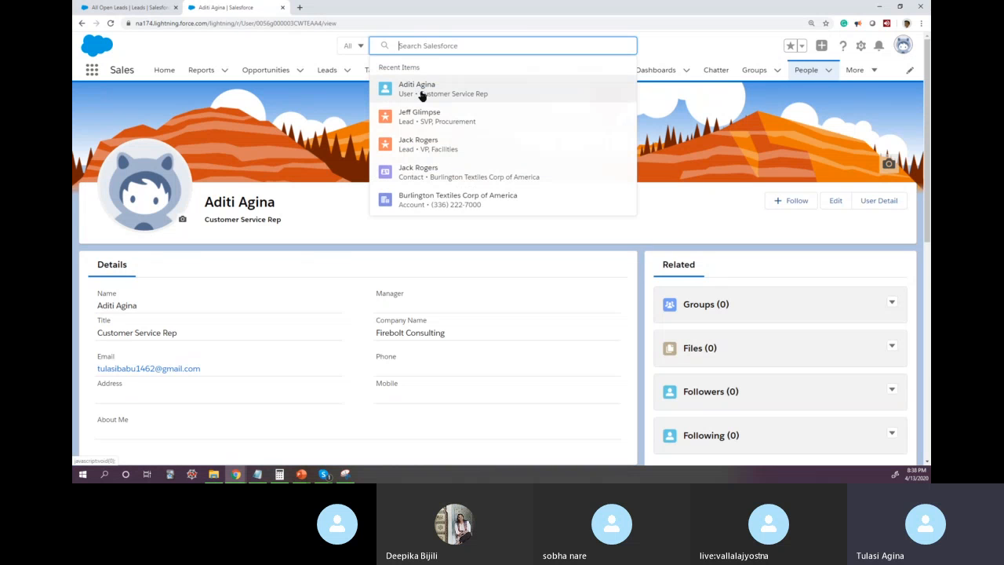
click(422, 91)
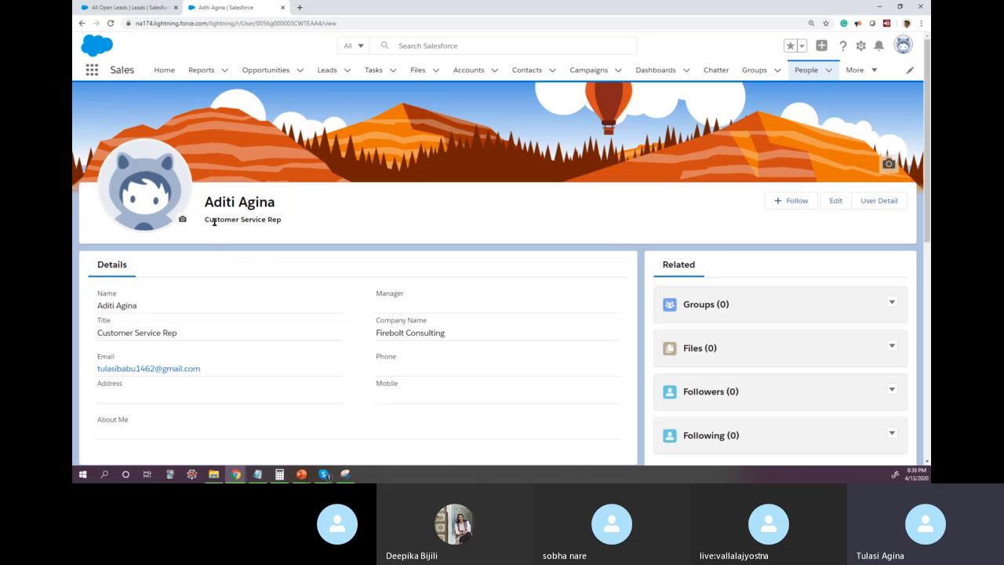
drag(213, 219, 284, 220)
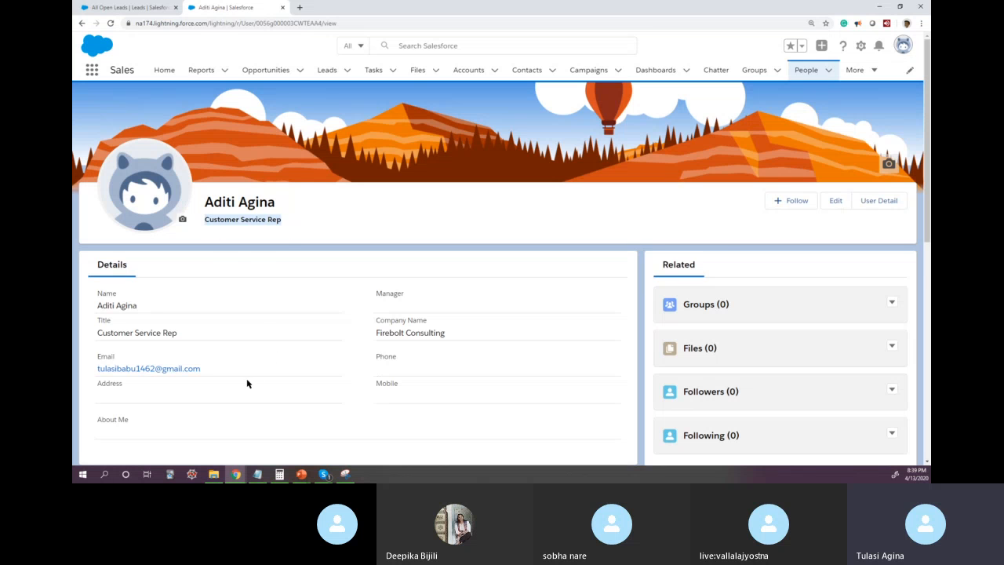
scroll(262, 265, down, 3)
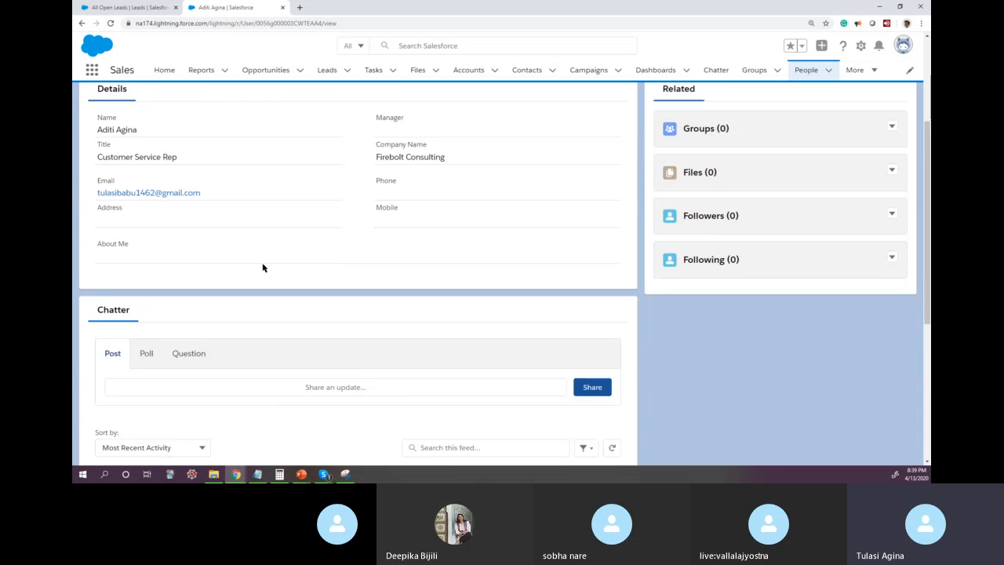
scroll(316, 271, up, 2)
scroll(317, 272, up, 1)
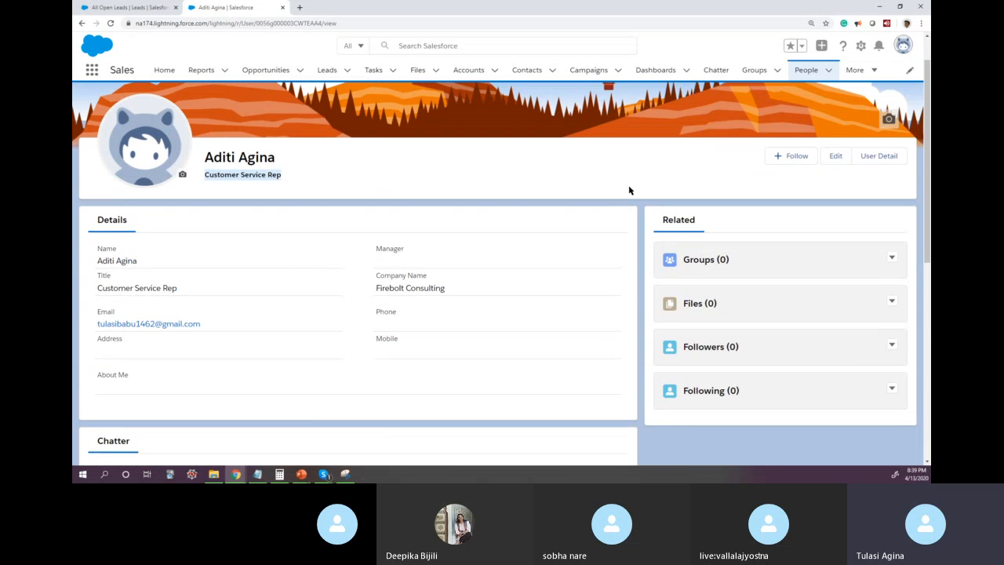
Step: Open the customer service rep's user detail page in Setup and log in as that user
click(880, 158)
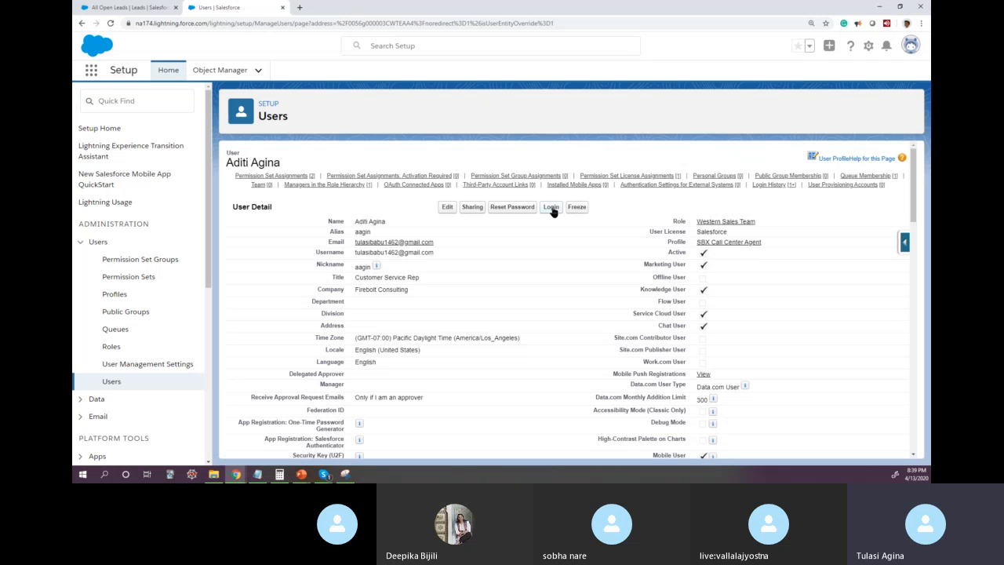
click(248, 107)
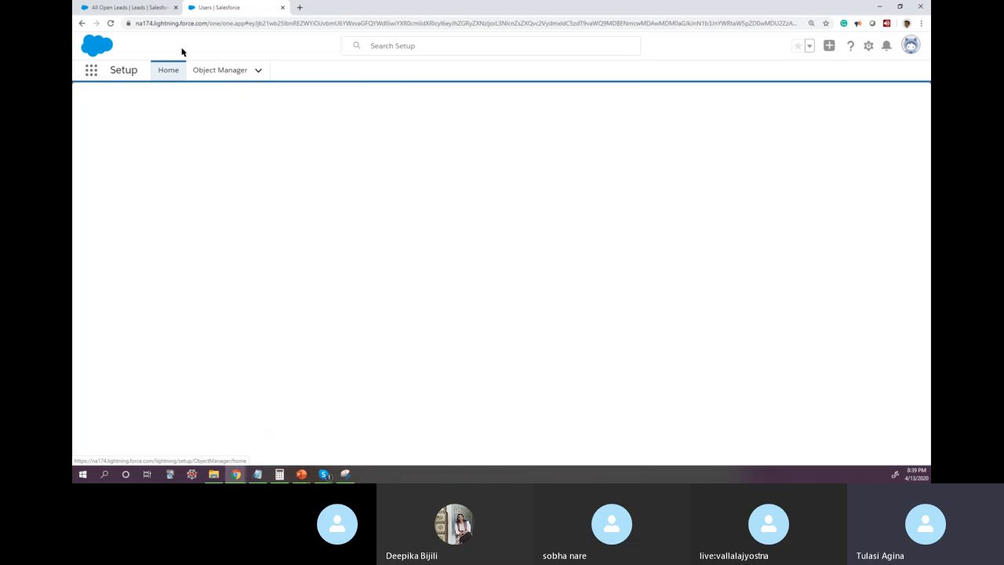
click(135, 7)
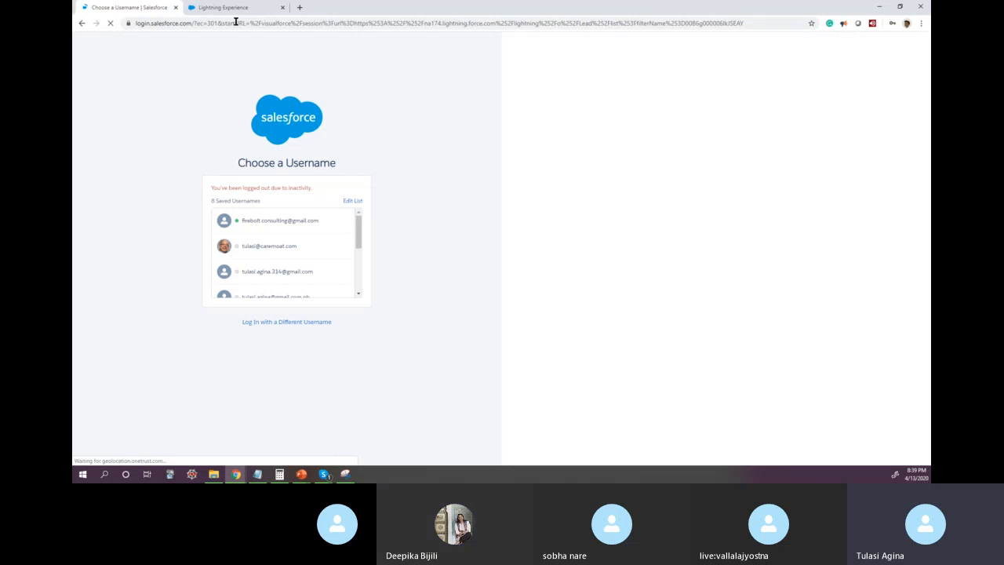
click(238, 11)
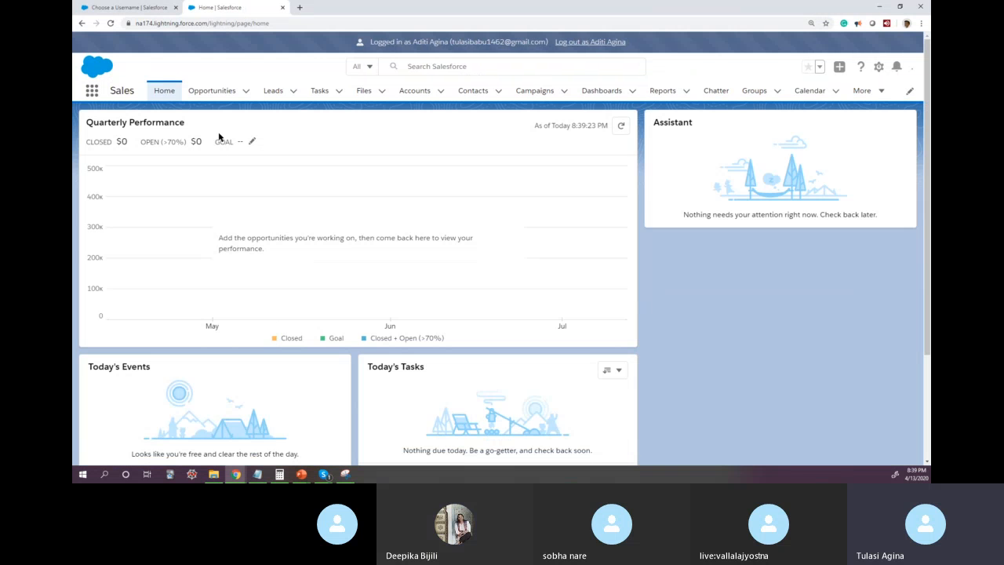
Step: Display the All Open Leads list view while logged in as the customer service rep
click(276, 93)
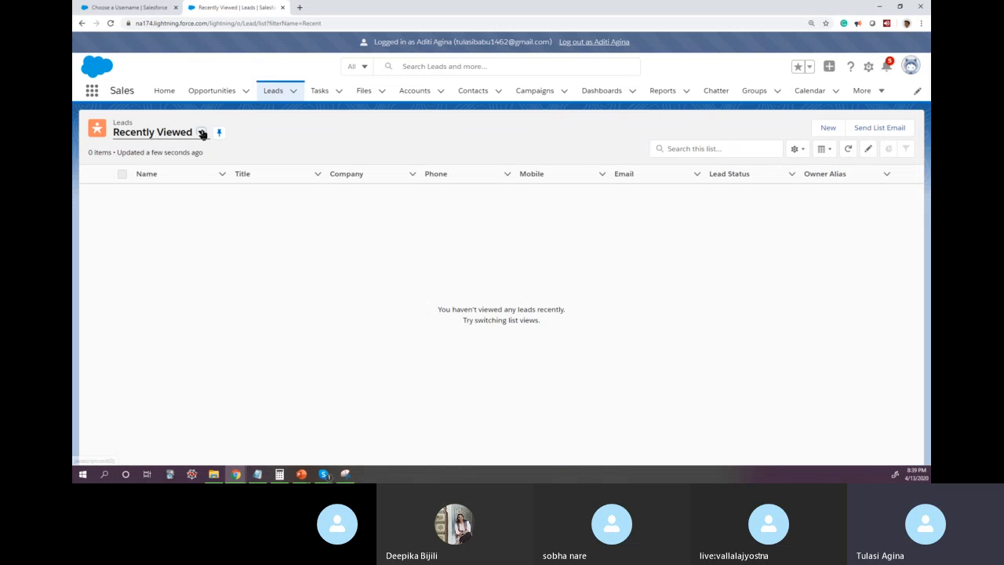
click(201, 133)
click(175, 171)
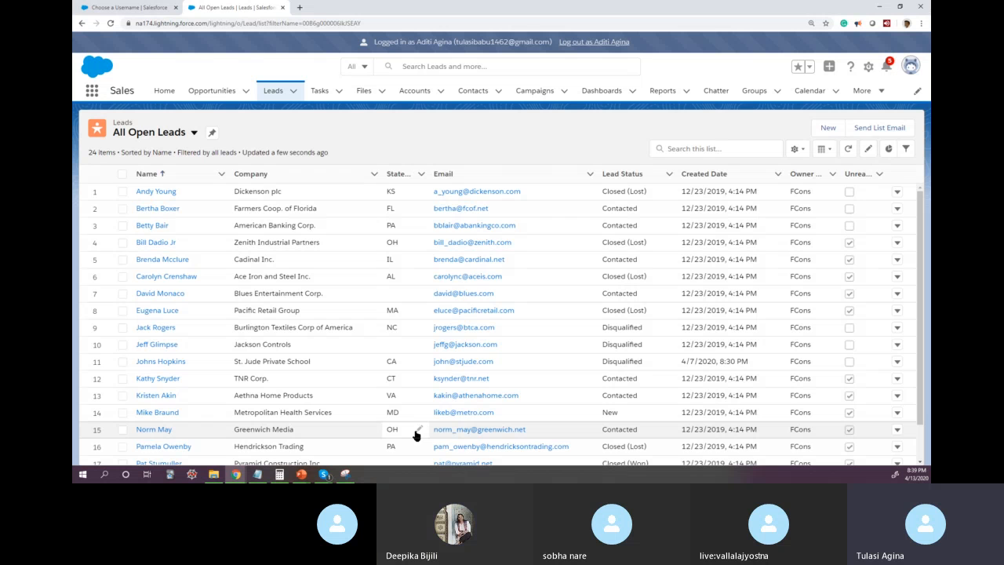
Step: Select the leads in rows 16 to 19 of the rep's All Open Leads list
scroll(417, 436, down, 3)
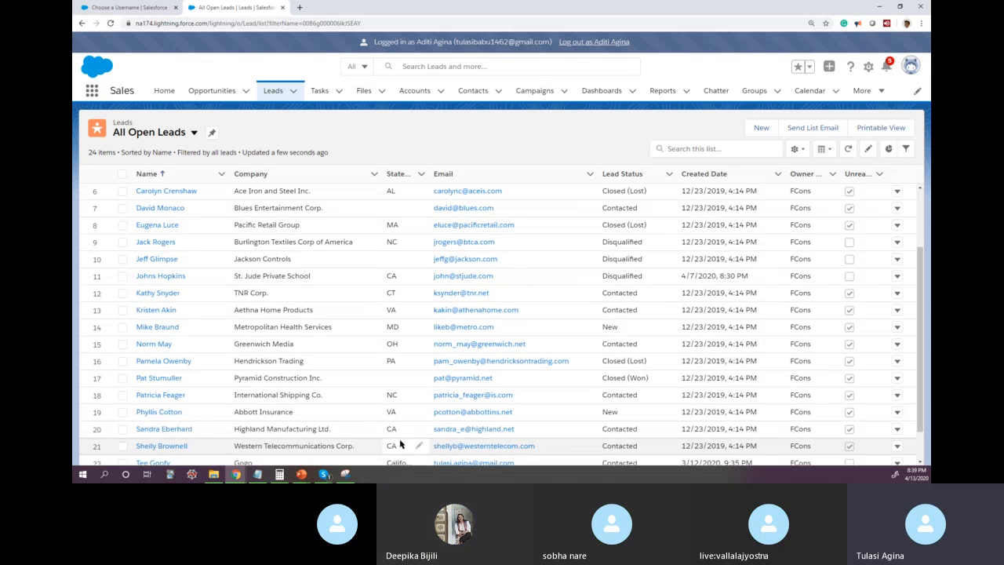
click(122, 361)
click(123, 379)
click(123, 394)
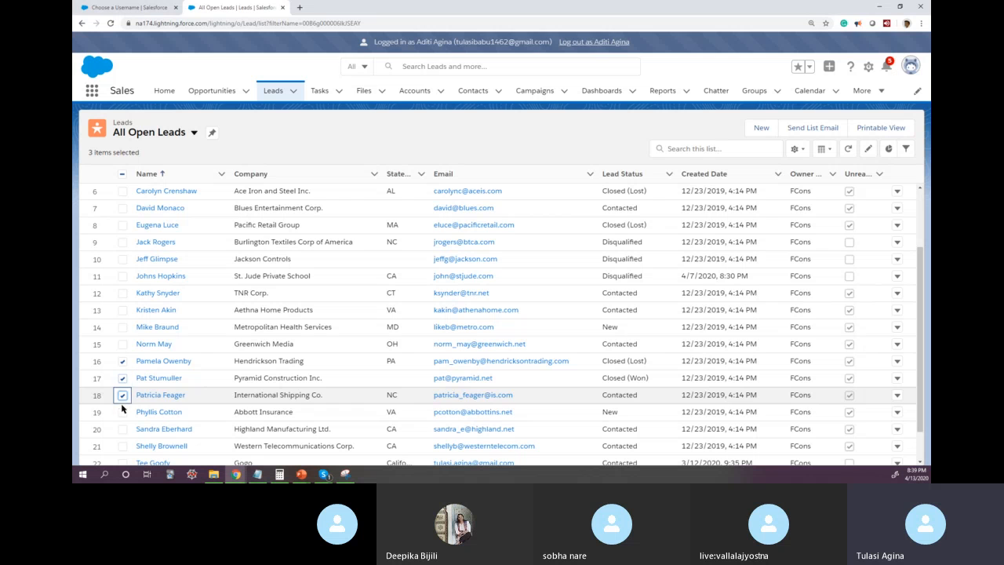
click(122, 412)
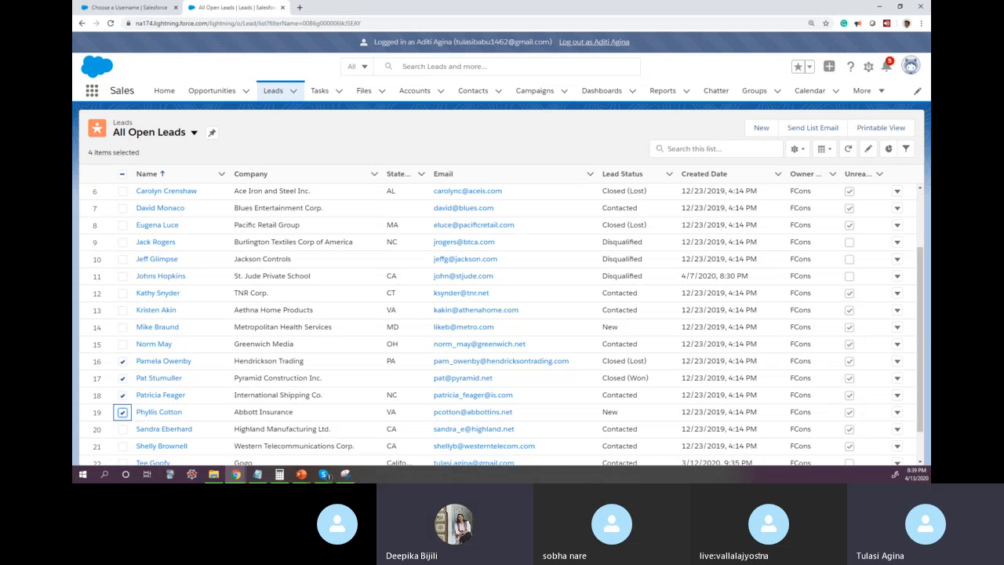
Step: Switch to PowerPoint, show the user access layers slide in a maximized window, and move the window away again
drag(126, 61, 494, 113)
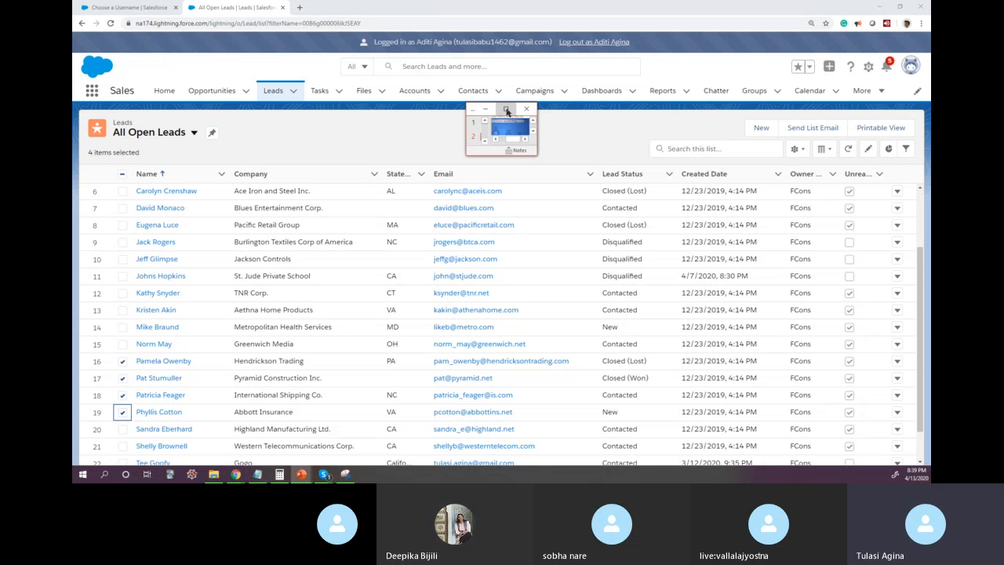
click(507, 109)
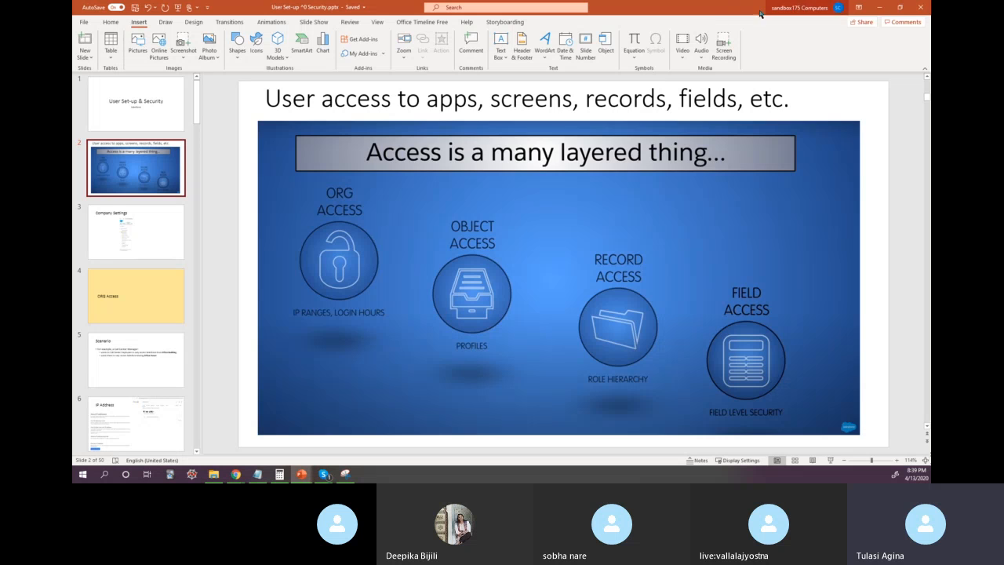
drag(711, 10, 74, 39)
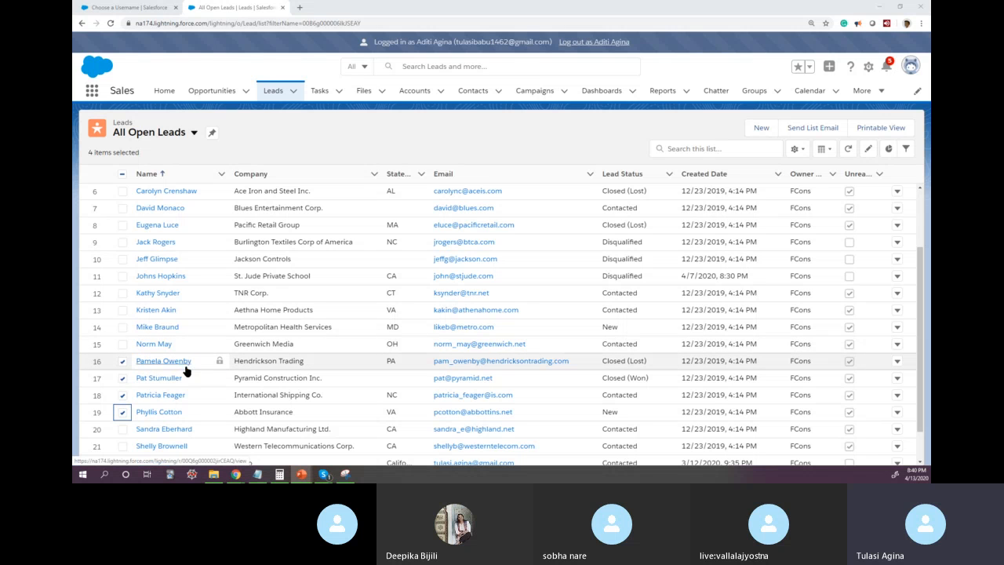
Step: Try to log back in to the Firebolt Consulting account by choosing its saved username and entering the account password
click(142, 8)
click(251, 220)
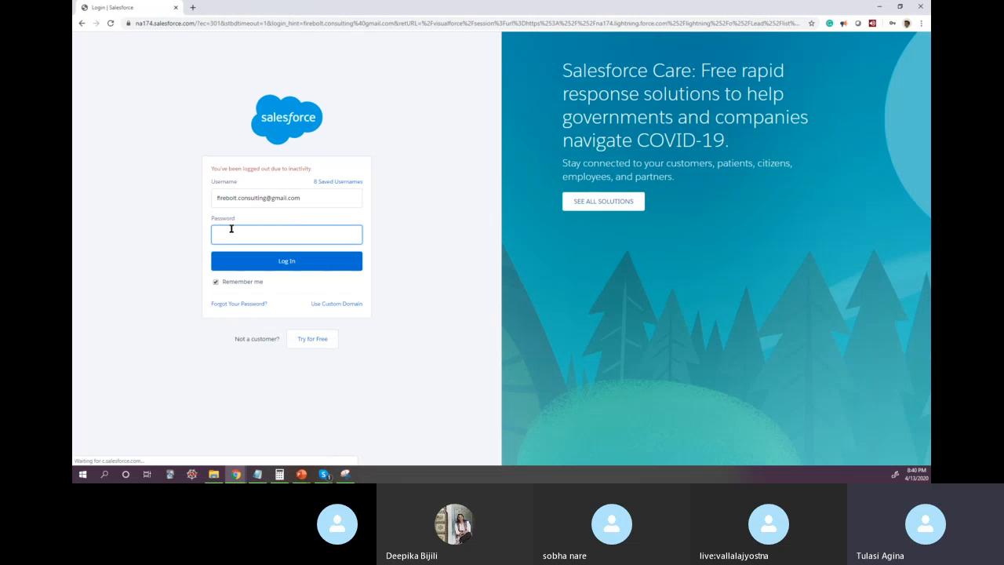
click(234, 229)
text(•)
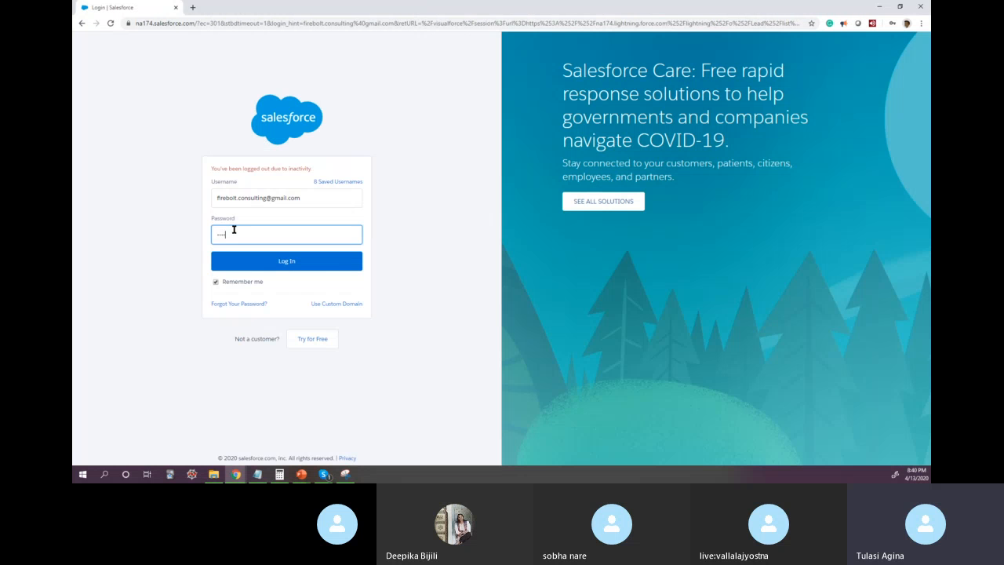
key(Return)
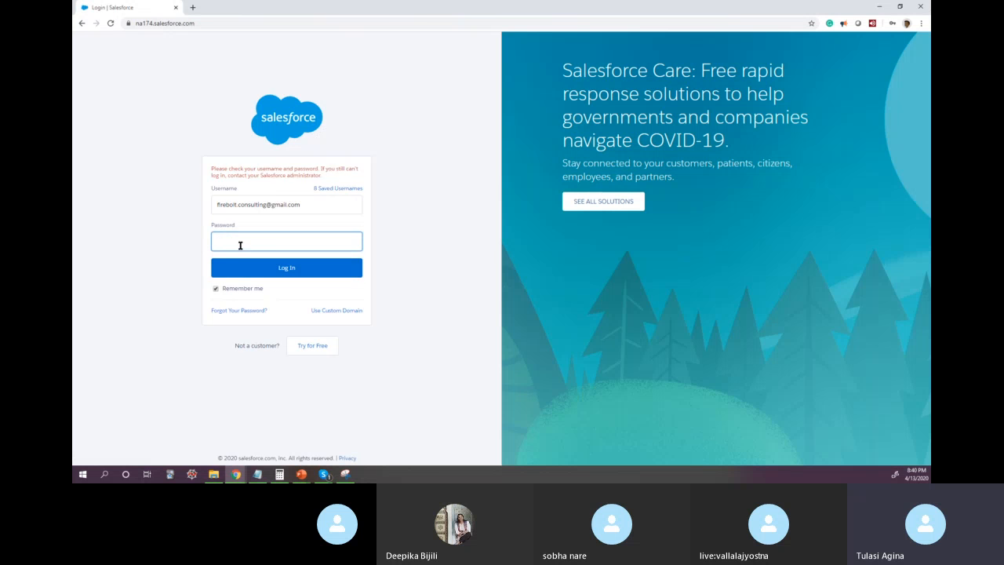
click(235, 241)
click(188, 63)
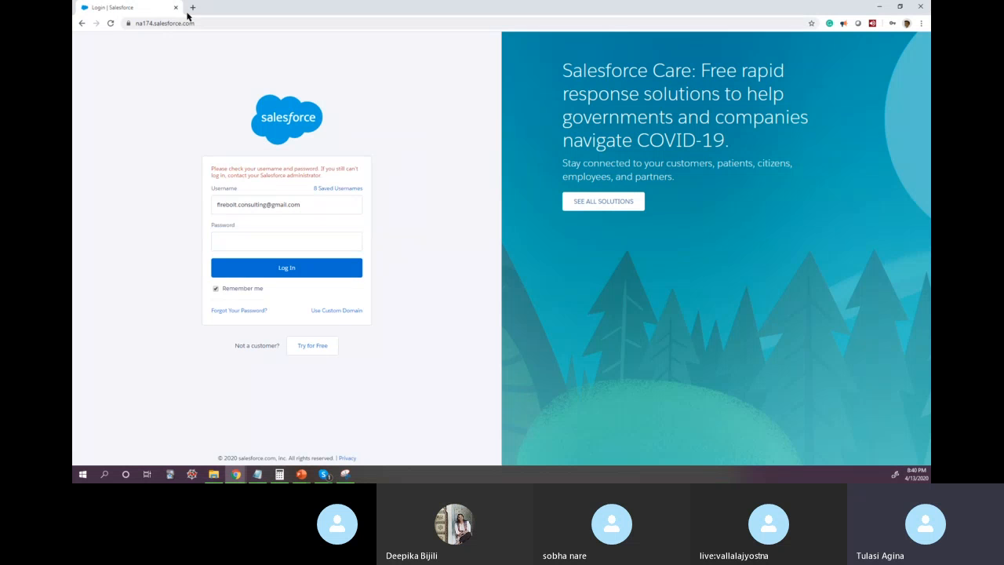
Step: Open login.salesforce.com in a new tab and log in with the saved Firebolt Consulting credentials
click(192, 8)
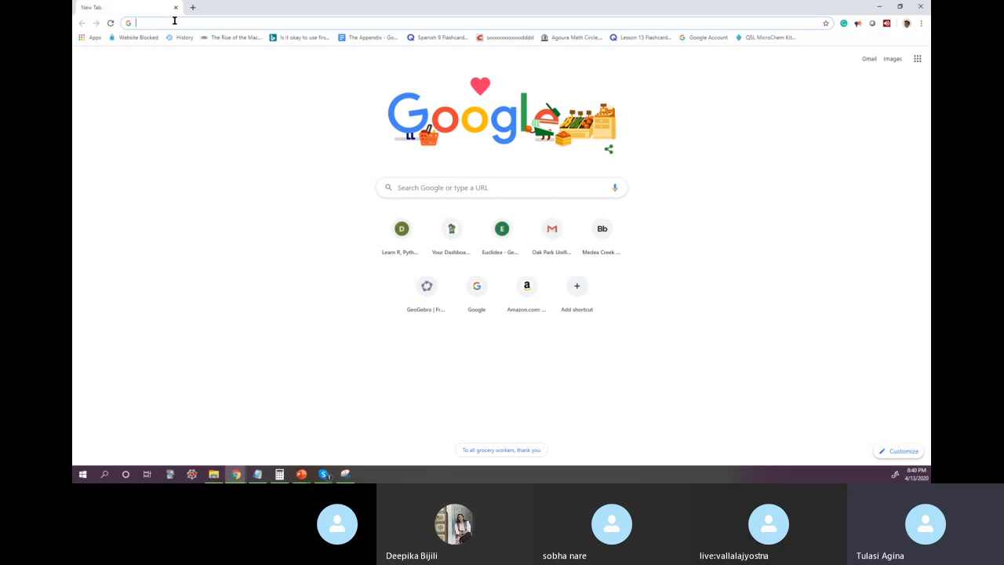
text(login)
key(Return)
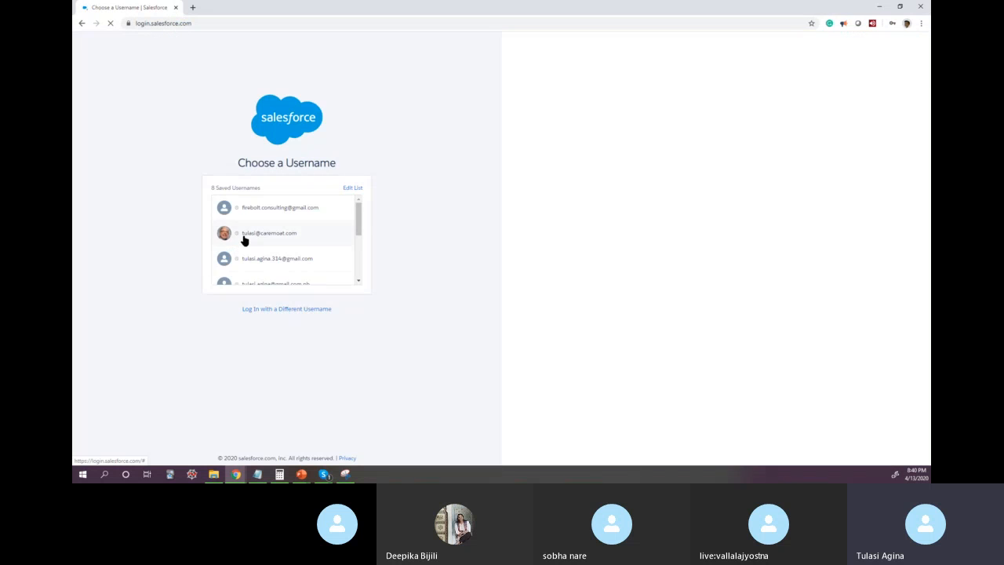
click(273, 208)
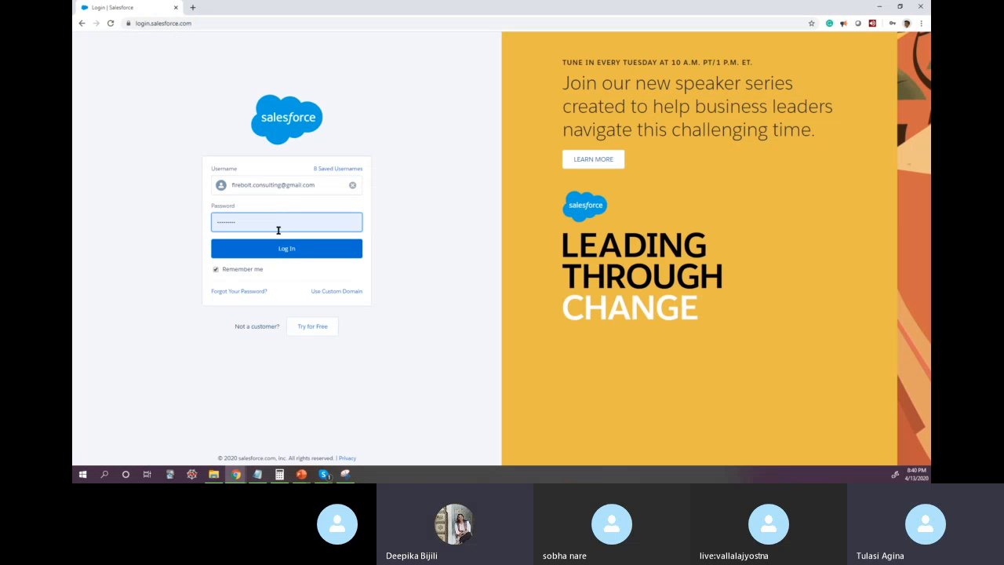
click(281, 248)
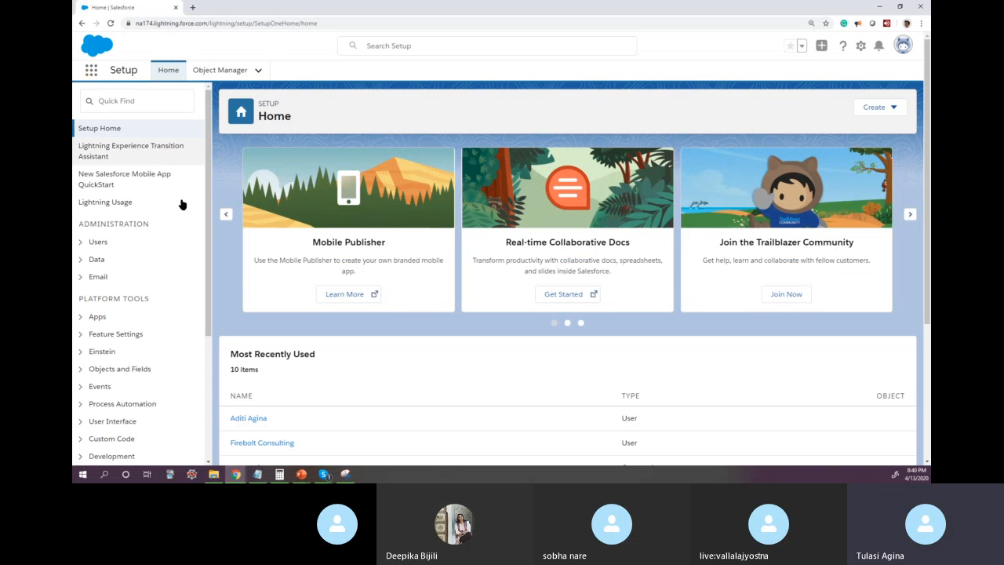
Step: Search the available apps for Sales and open the Sales app
click(90, 77)
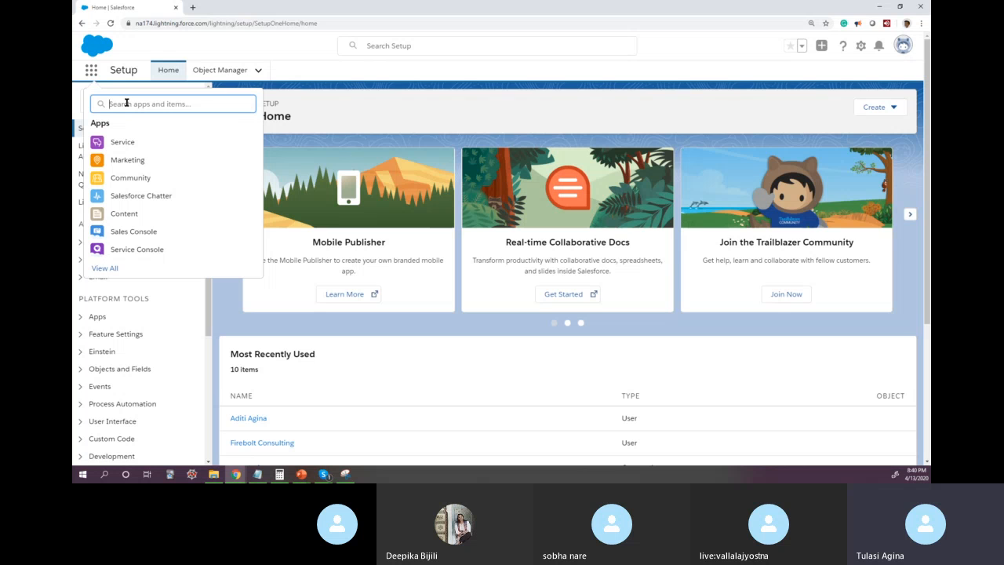
text(Sales)
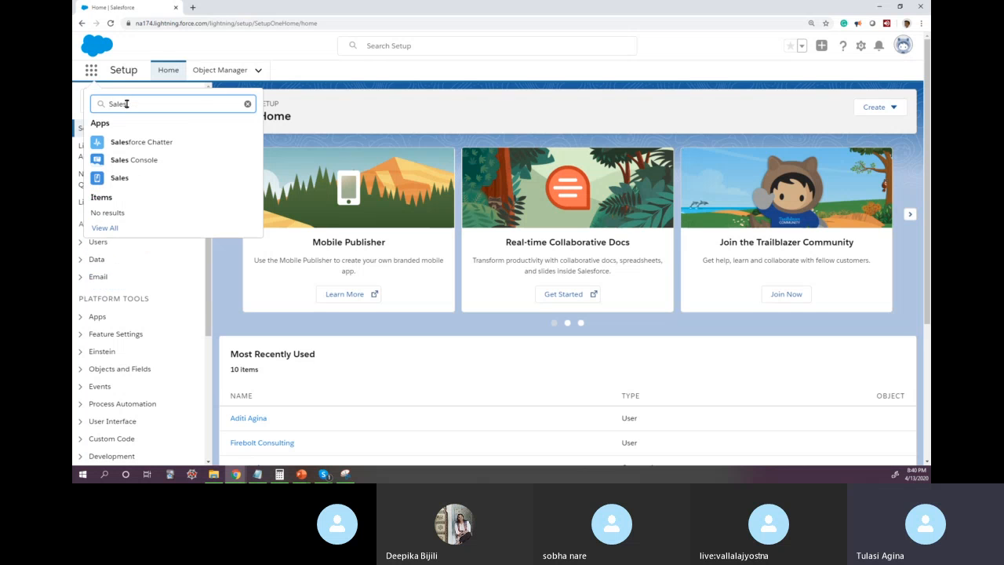
click(120, 178)
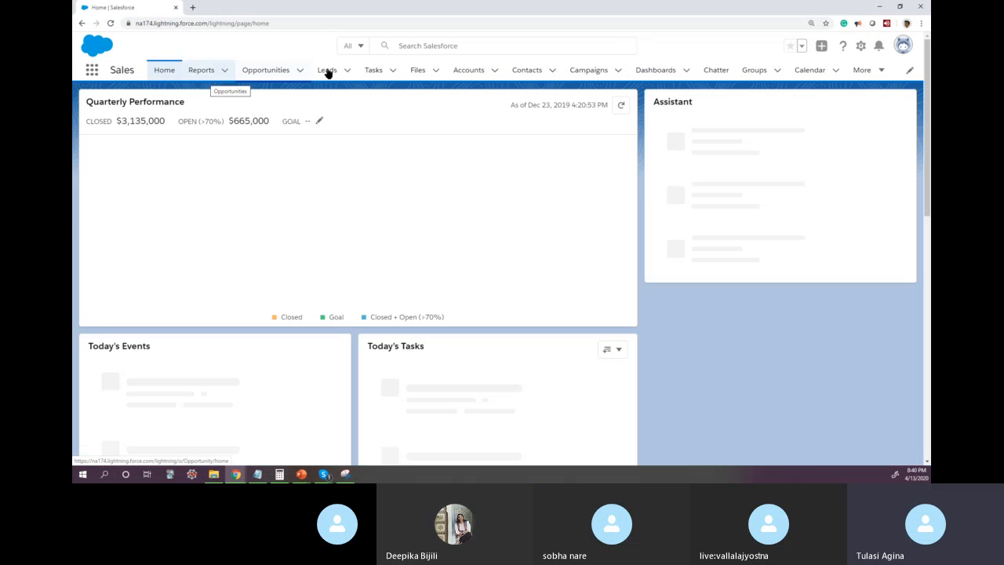
Step: Open the Leads object and switch its list view to All Open Leads
click(312, 76)
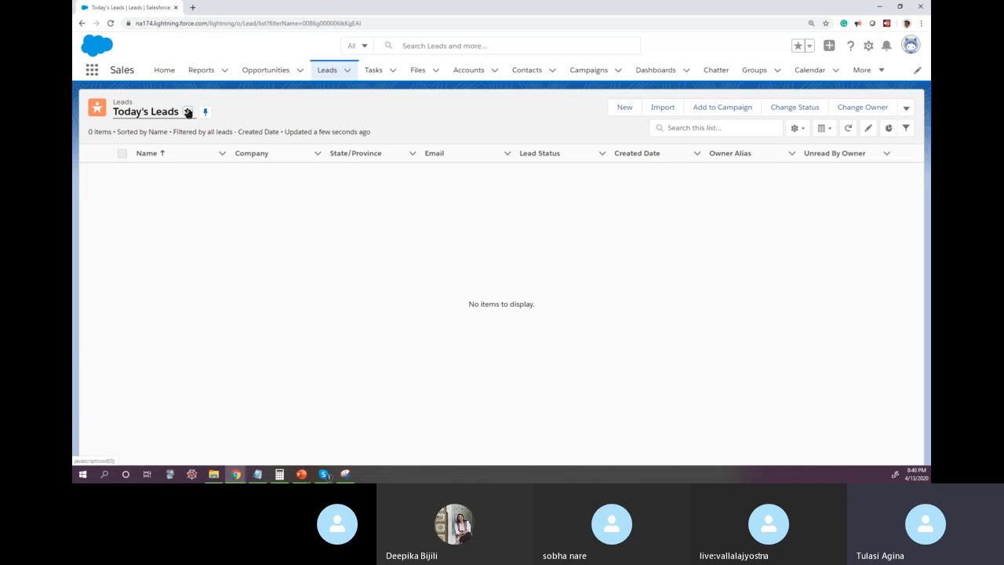
click(186, 112)
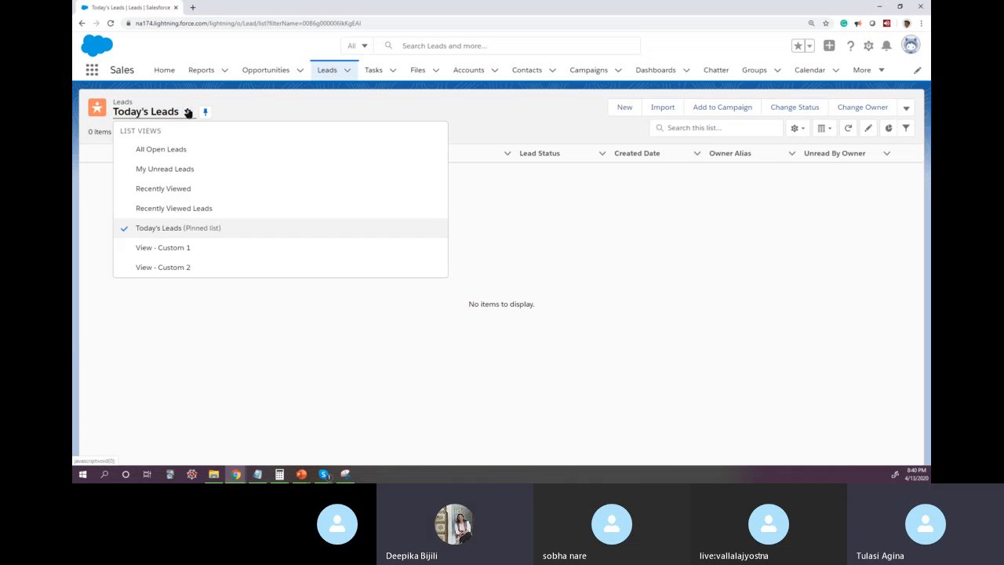
click(181, 151)
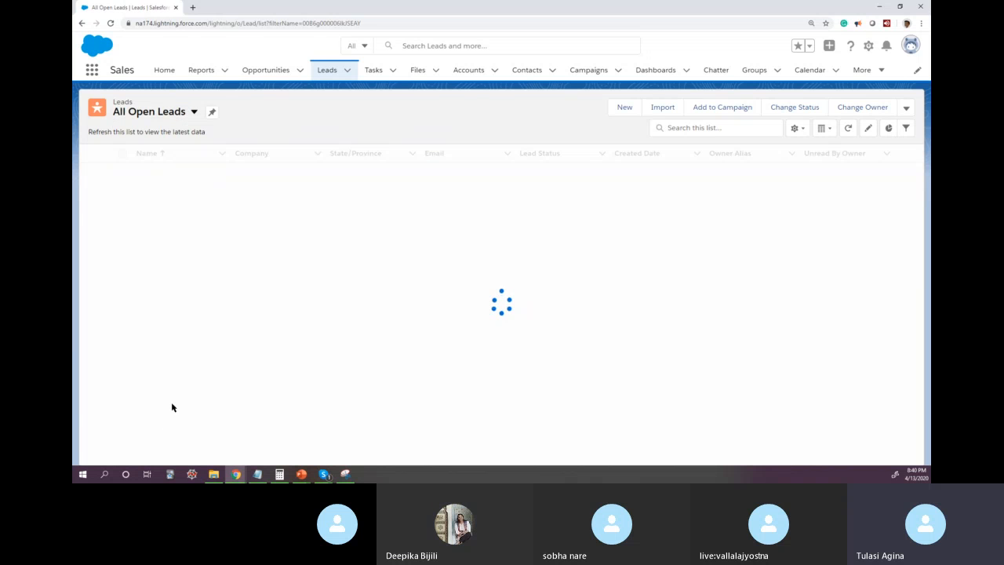
Step: Reassign the Hendrickson Trading, Pyramid Construction, International Shipping and Abbott Insurance leads to the Customer Service Rep user, with a notification email
scroll(115, 401, down, 1)
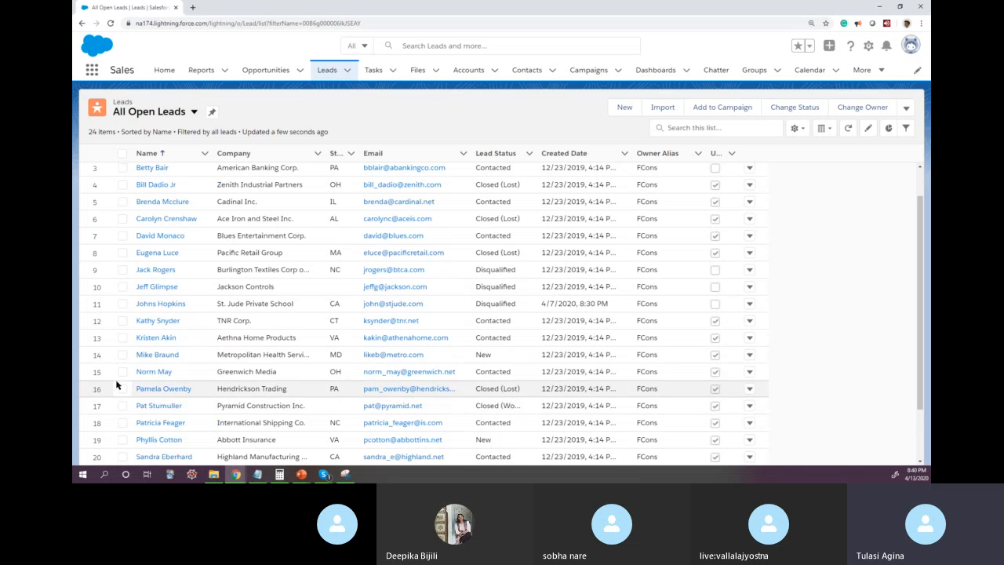
click(123, 389)
click(123, 406)
click(123, 423)
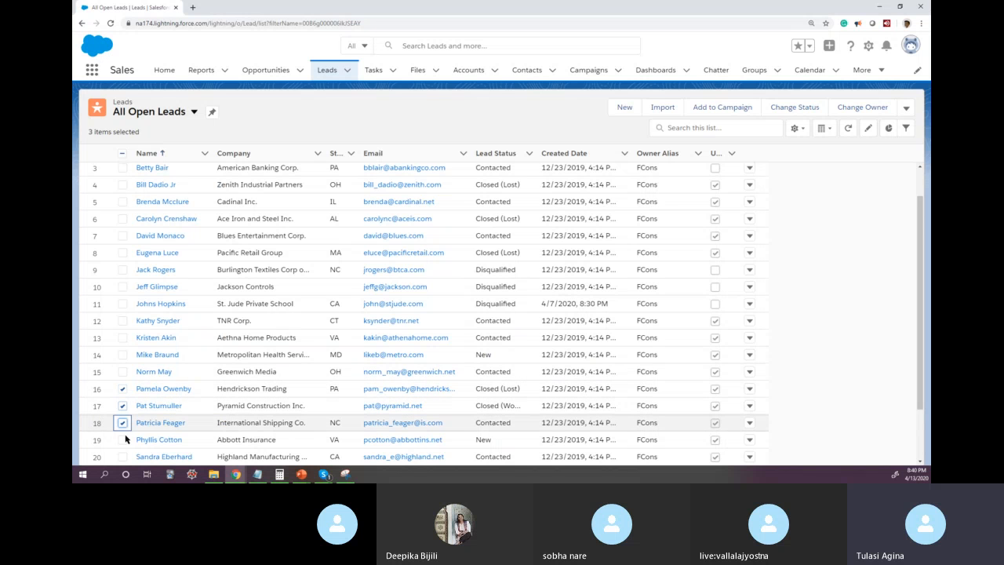
click(123, 439)
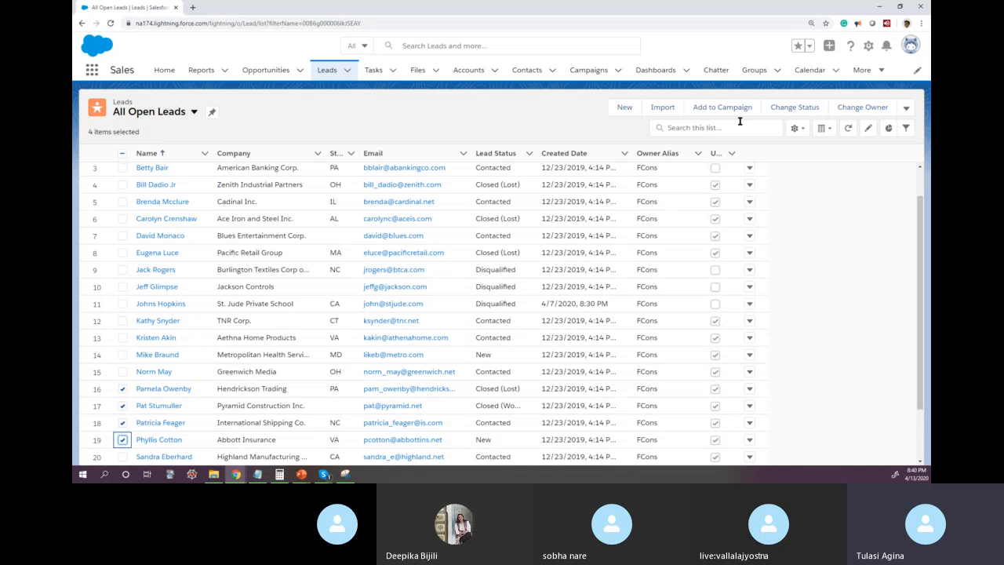
click(851, 108)
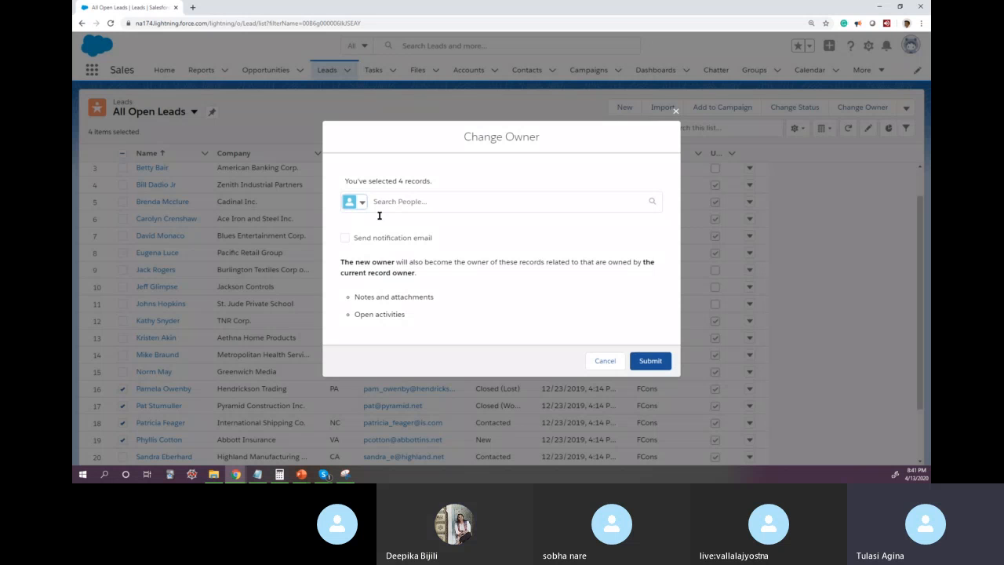
click(425, 203)
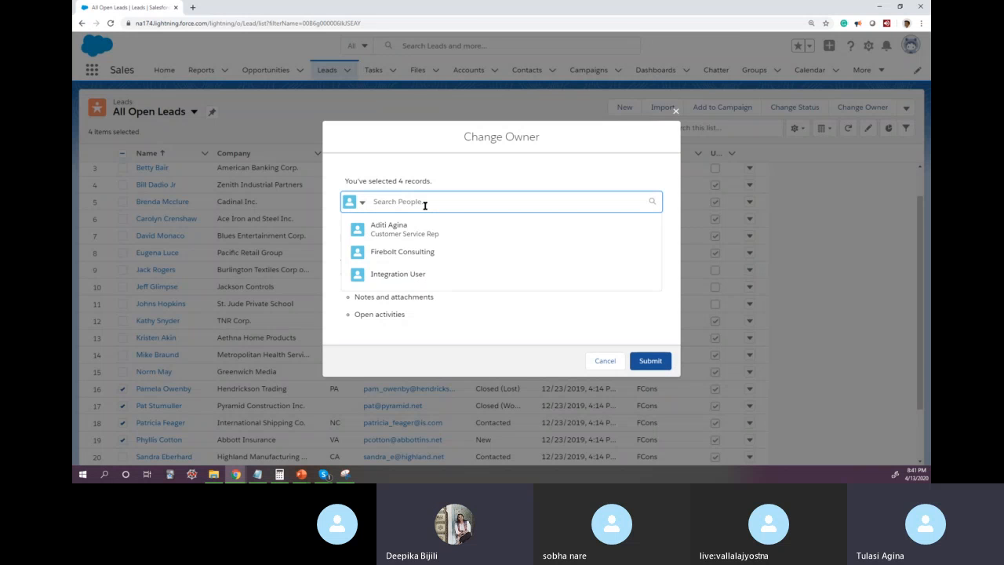
click(389, 229)
click(345, 240)
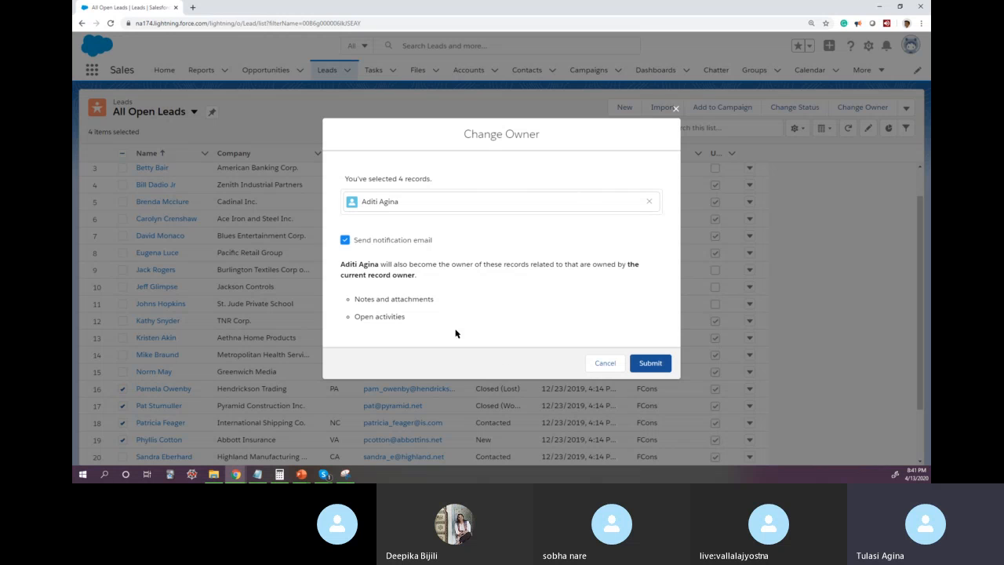
drag(341, 265, 426, 320)
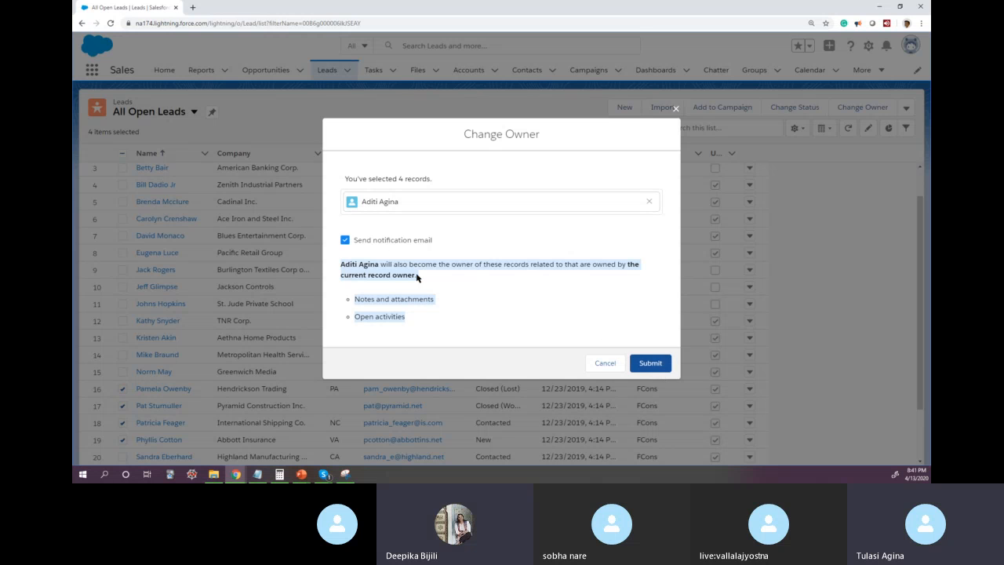
click(650, 367)
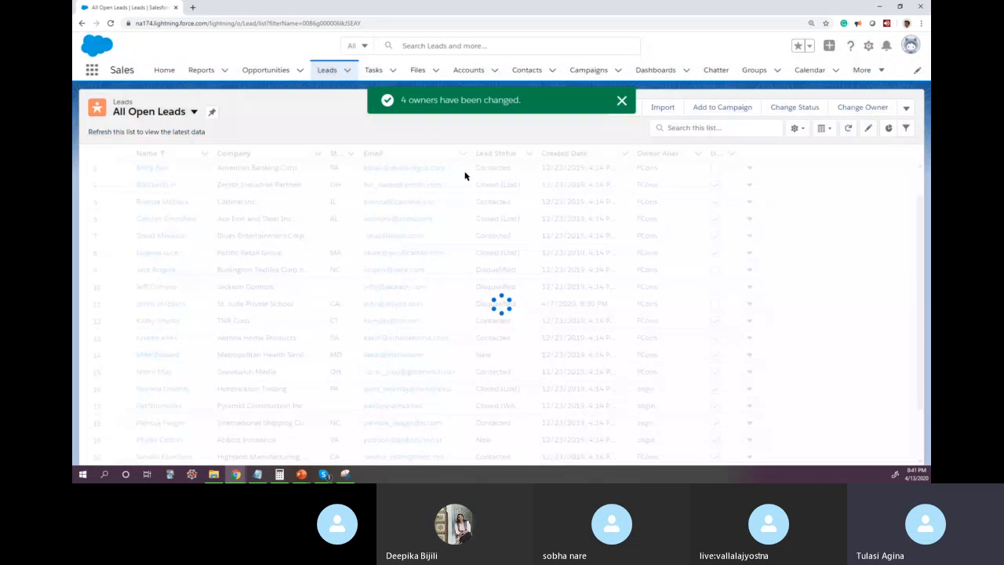
scroll(662, 438, down, 1)
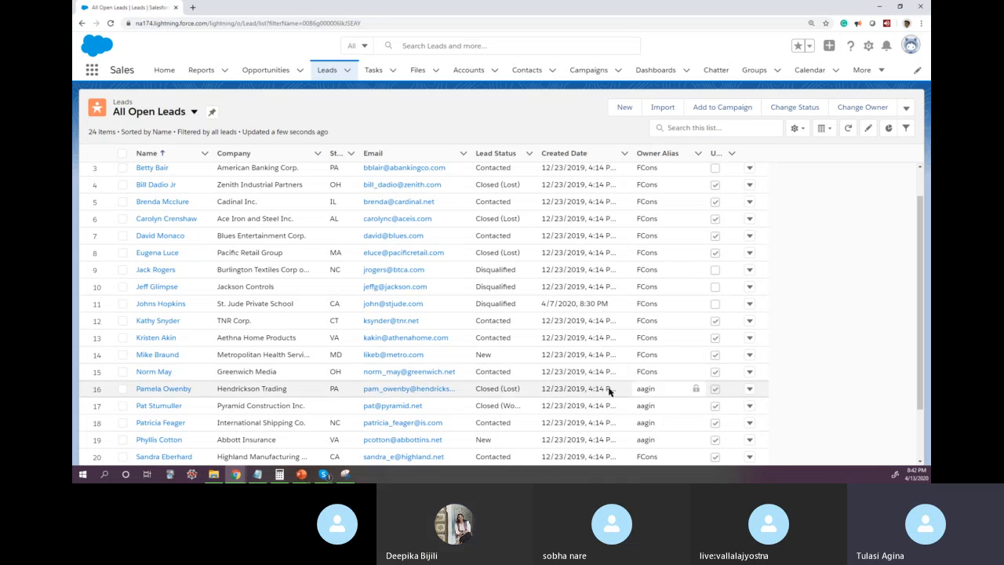
Step: Sort the All Open Leads list by Lead Status and after that by Email in ascending order
click(685, 127)
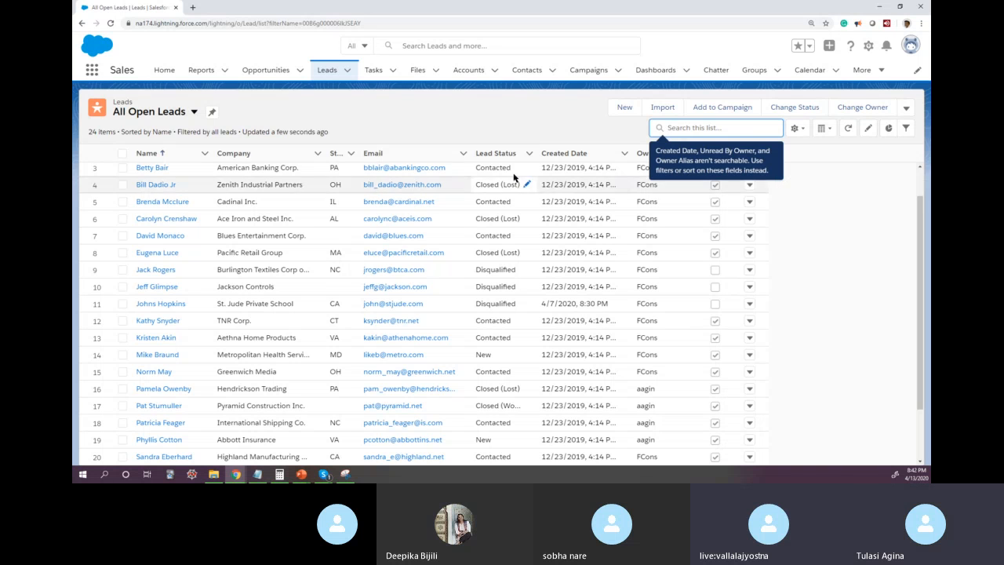
click(496, 155)
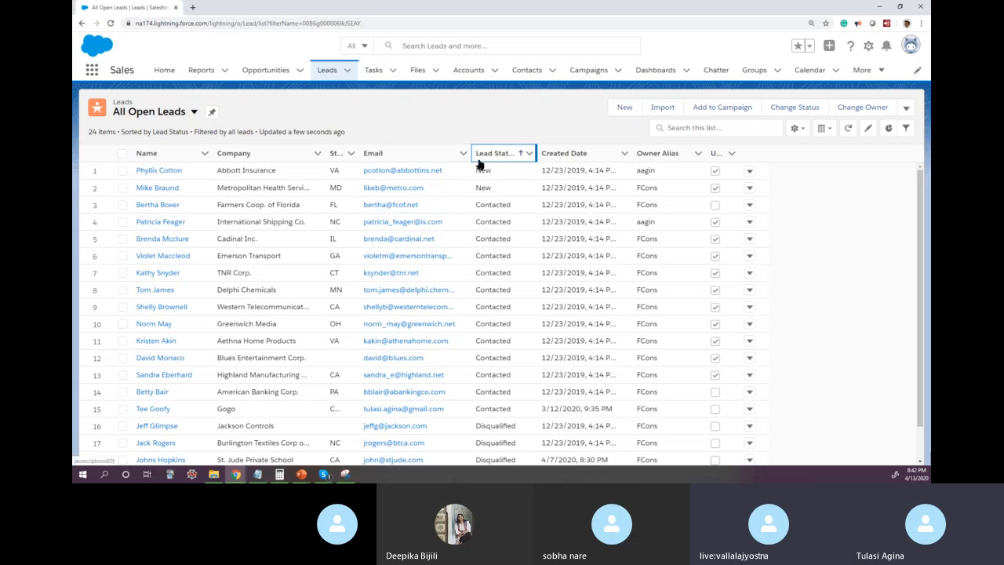
click(381, 153)
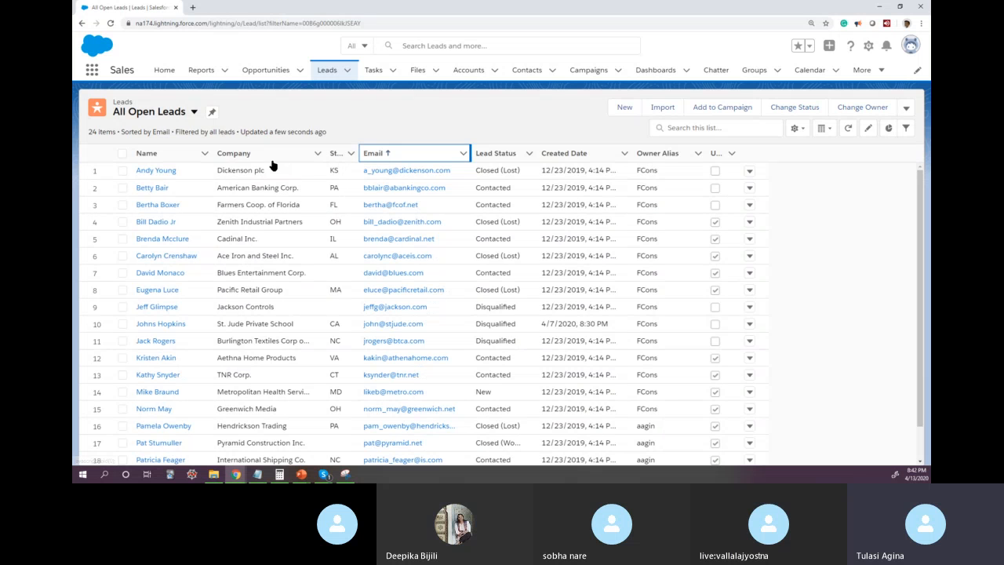
click(777, 130)
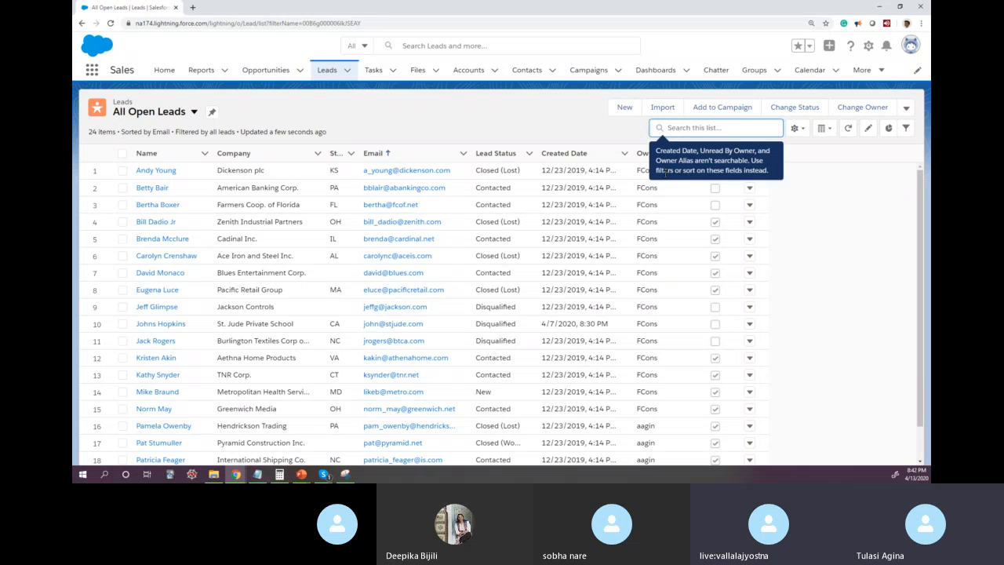
click(569, 135)
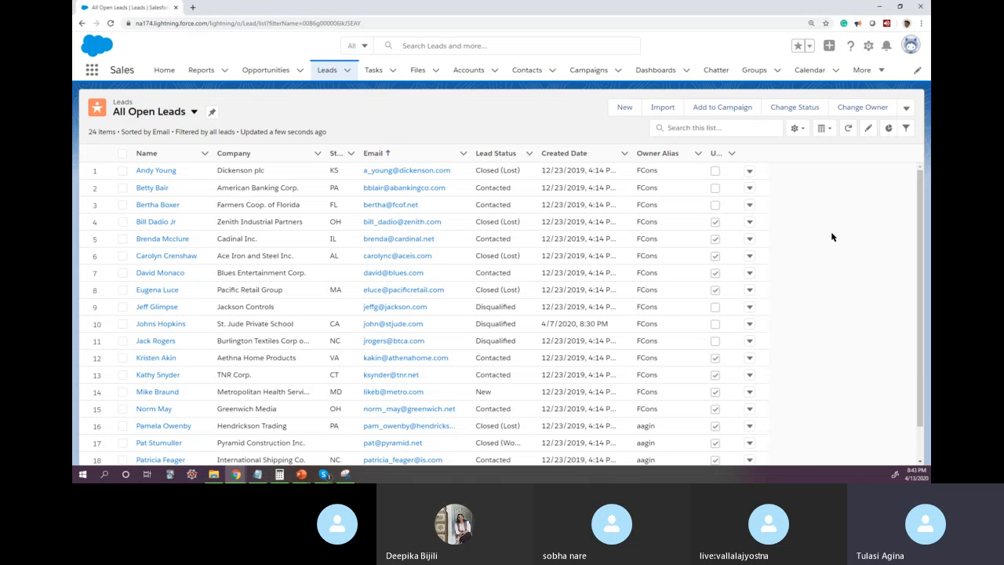
Step: Show the filters of All Open Leads, add a new filter and browse the fields it can use
click(907, 130)
click(765, 225)
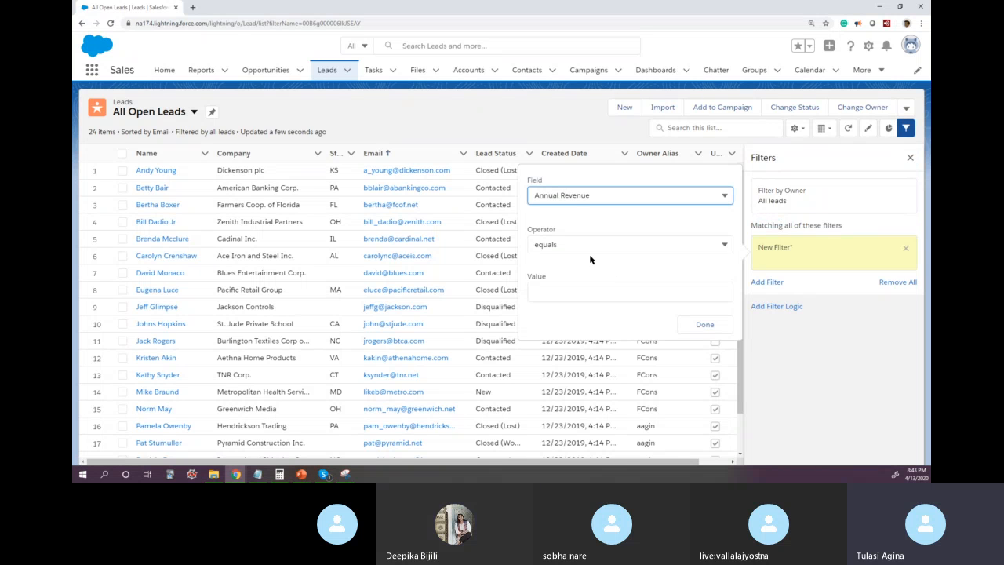
click(578, 195)
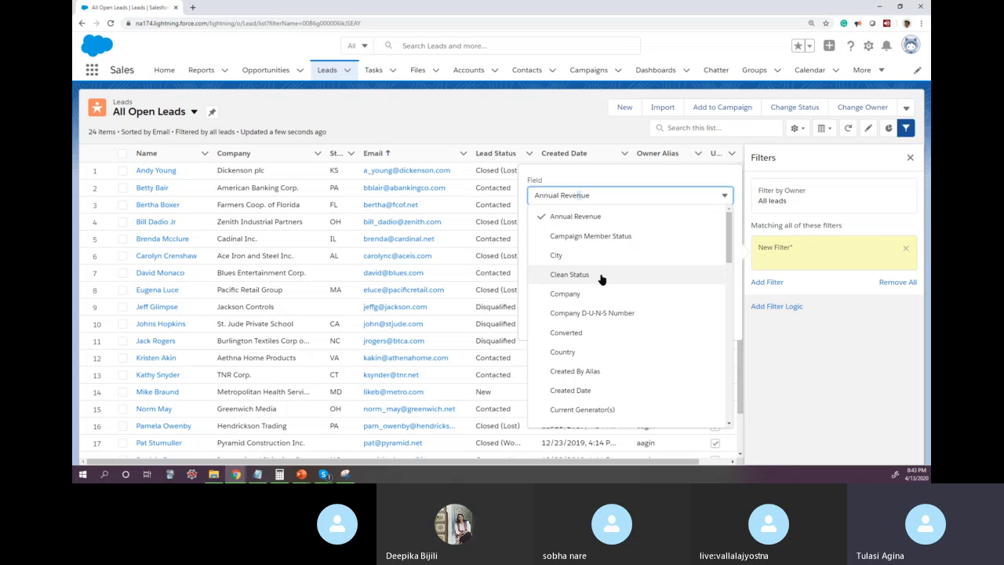
scroll(604, 291, down, 5)
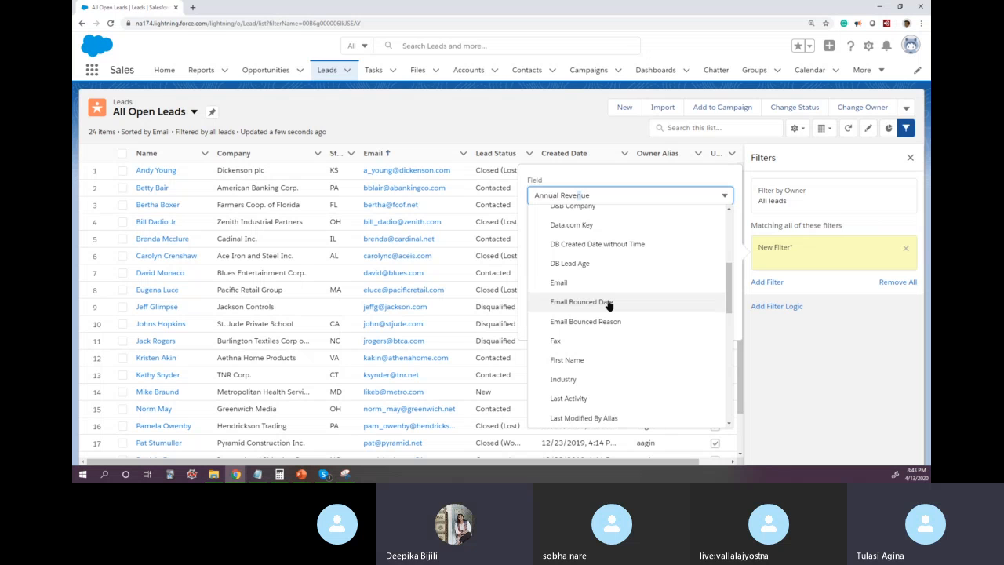
scroll(610, 309, down, 5)
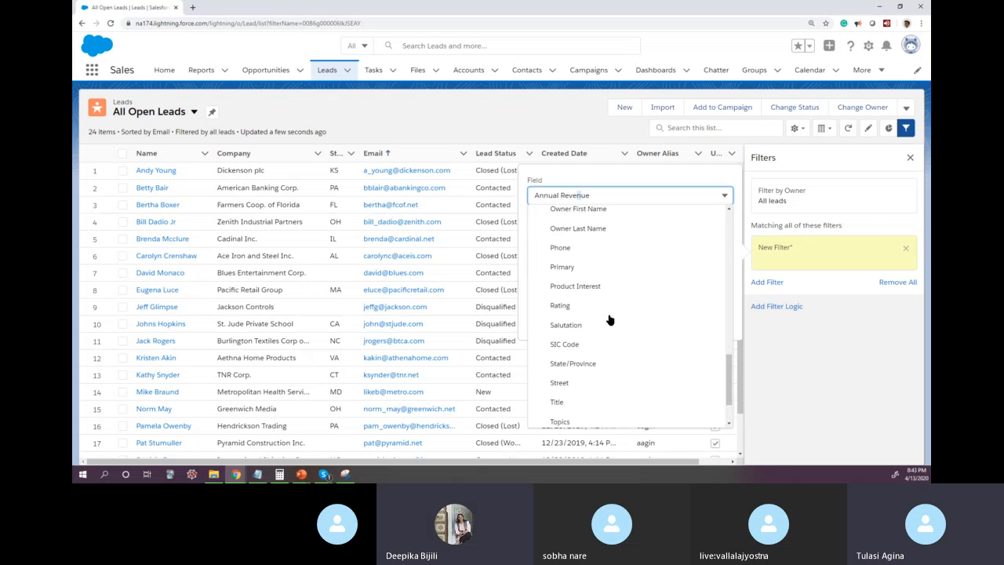
scroll(606, 388, down, 2)
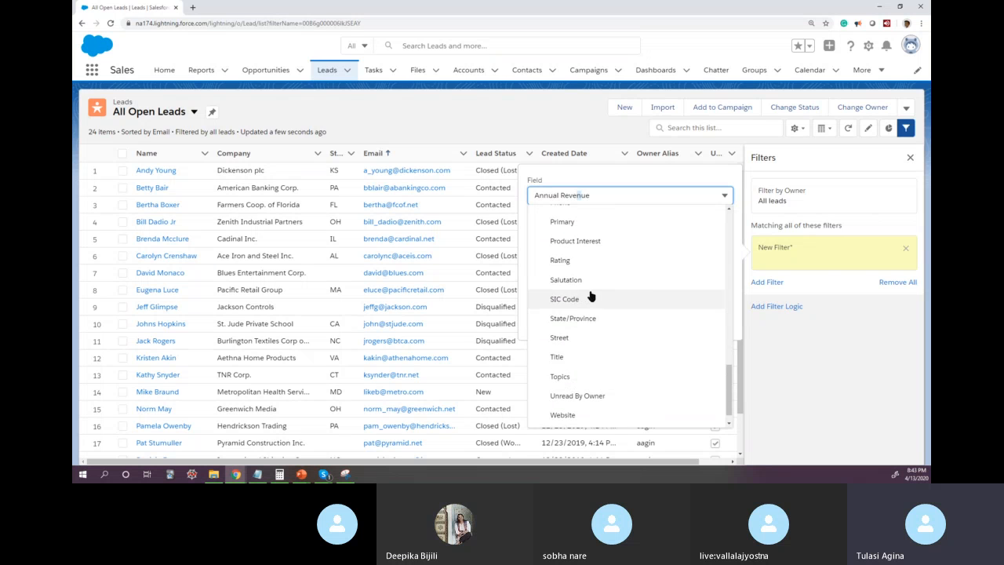
drag(619, 195, 509, 201)
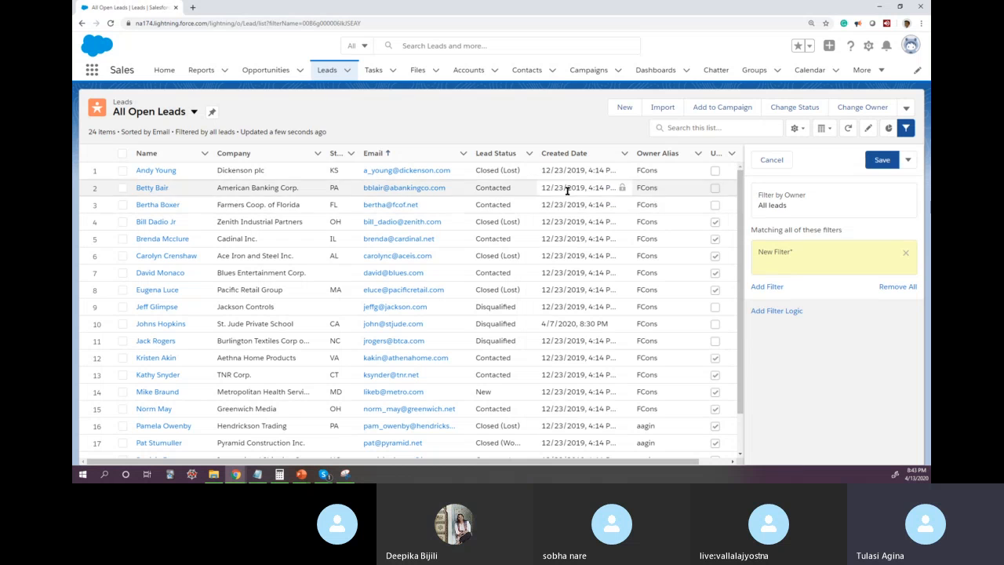
Step: Set the field of the new lead list filter to State/Province
click(792, 254)
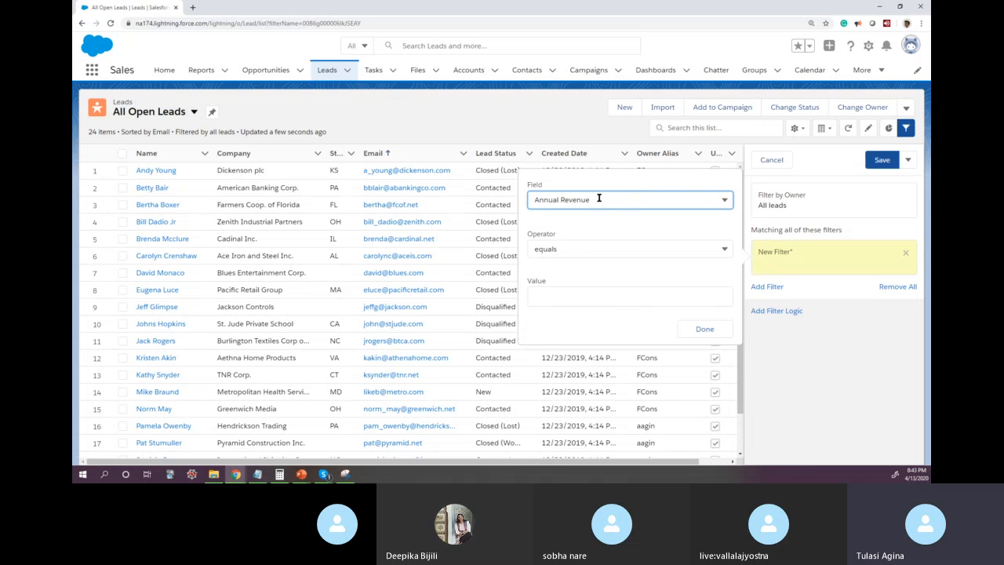
click(727, 200)
drag(728, 255, 724, 401)
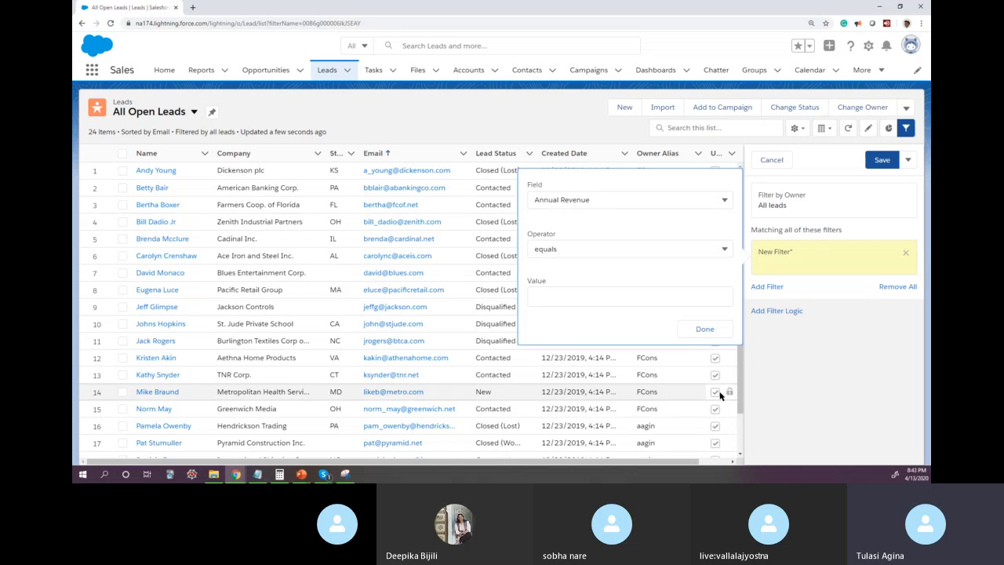
click(608, 201)
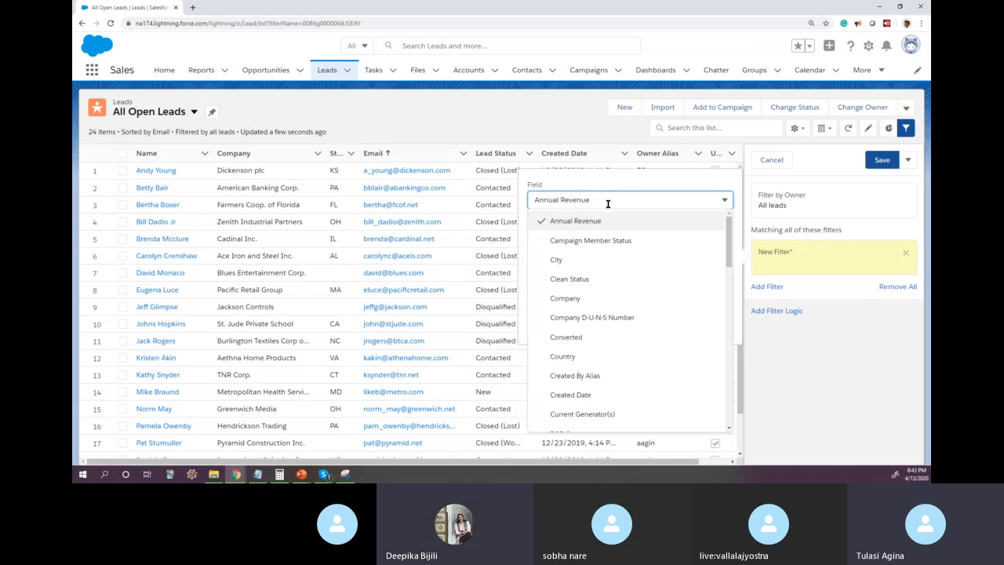
key(s)
key(t)
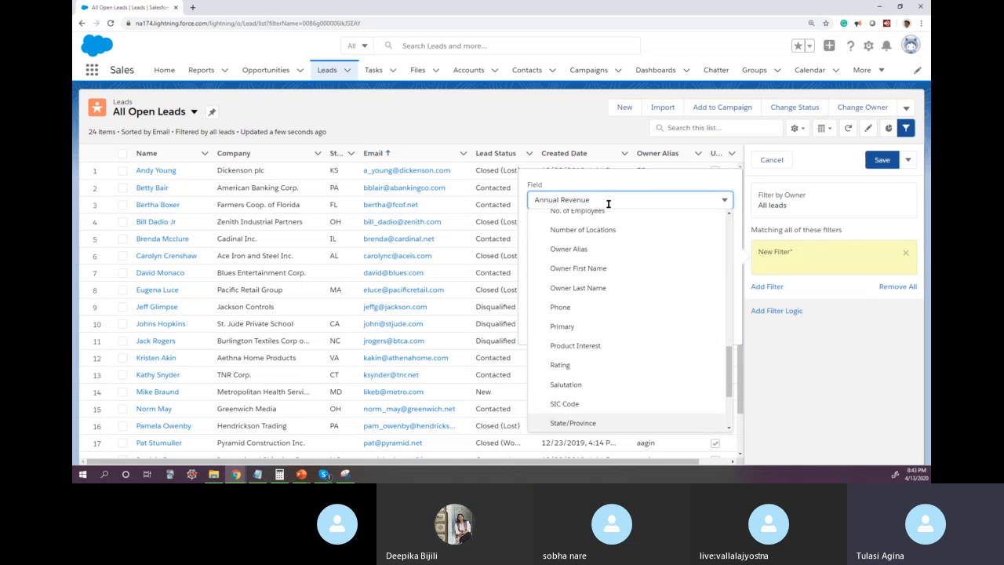
click(592, 423)
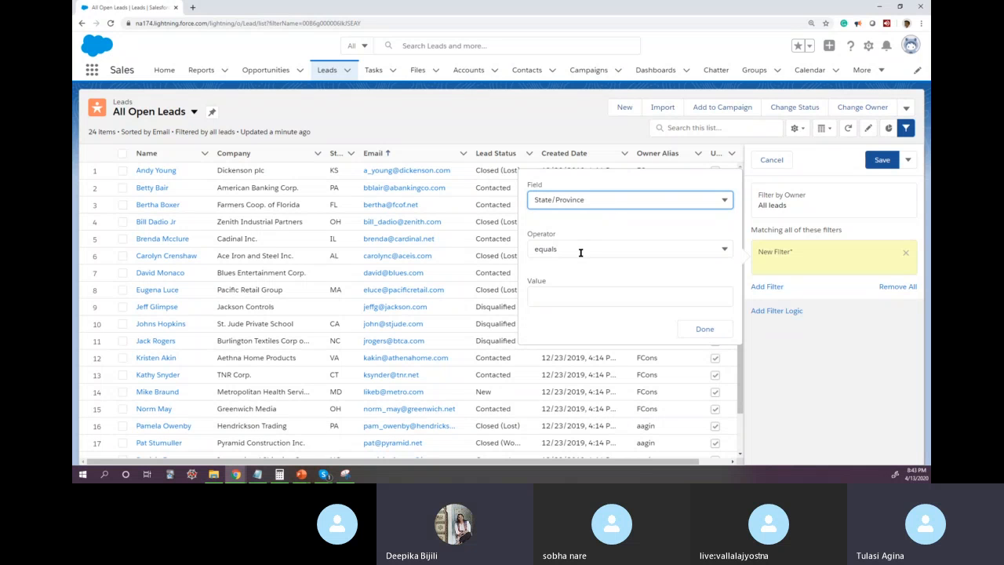
Step: Set the State/Province filter to not equal to CA and save the list view
click(567, 297)
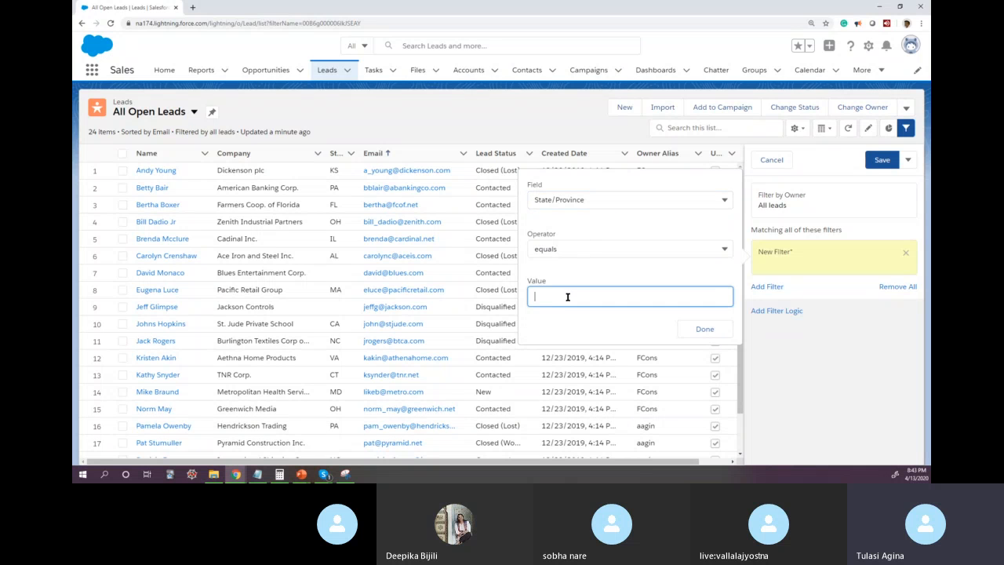
click(578, 249)
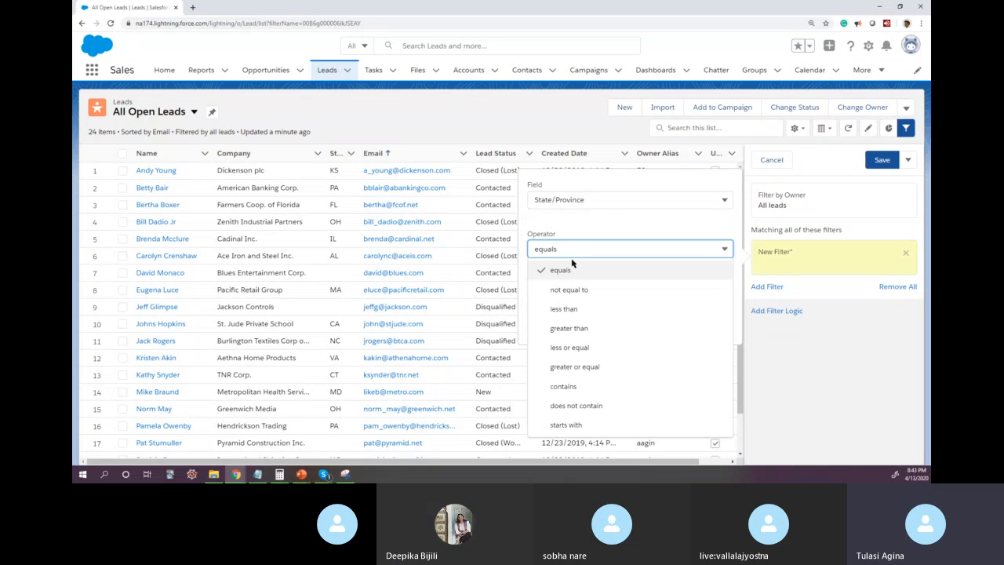
click(590, 300)
click(551, 296)
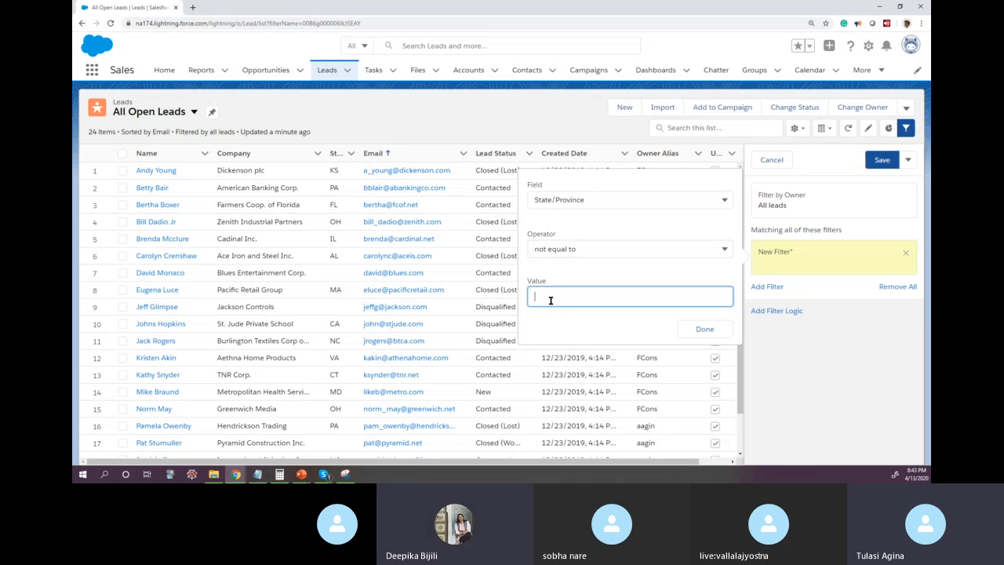
text(CA)
click(705, 330)
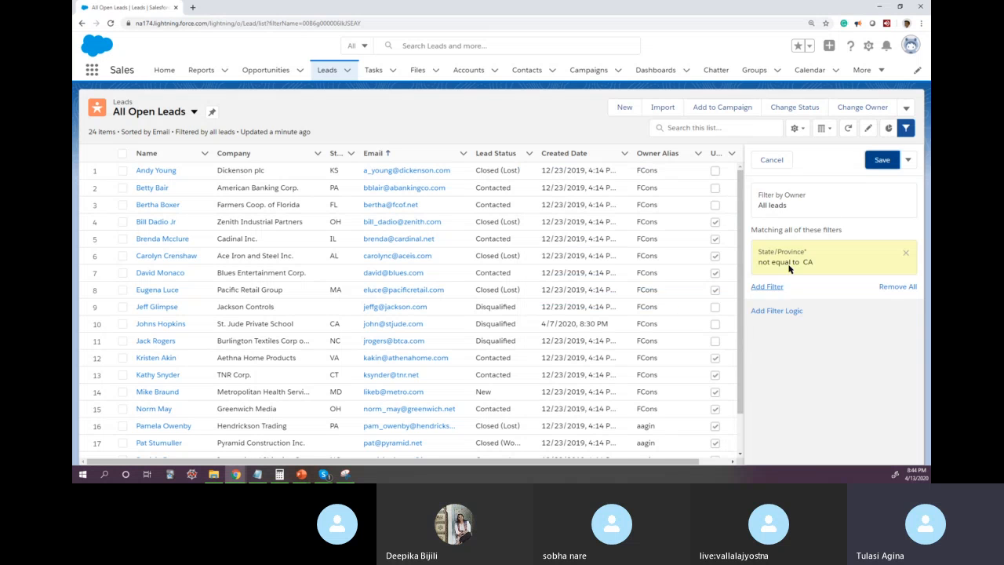
click(880, 164)
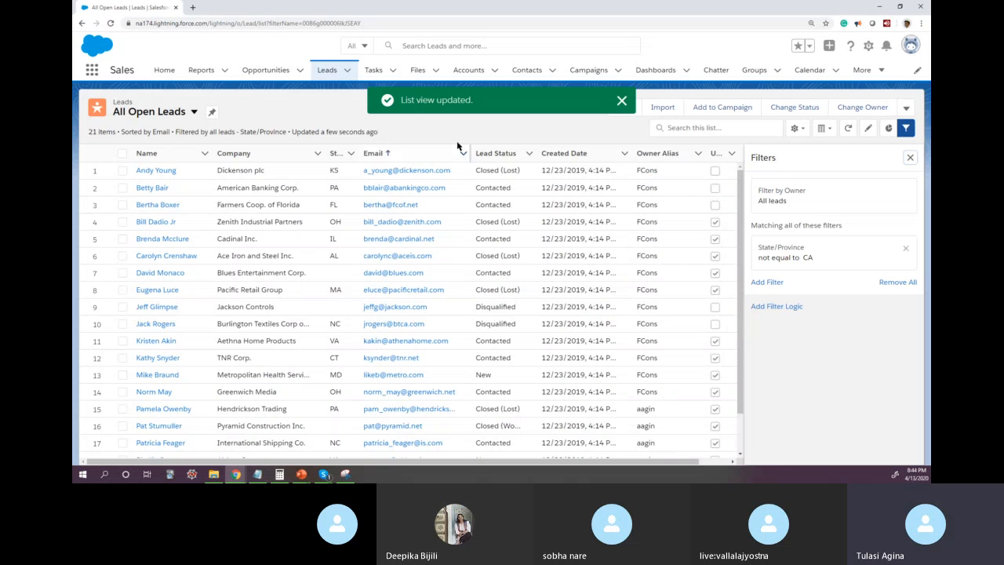
drag(400, 99, 474, 99)
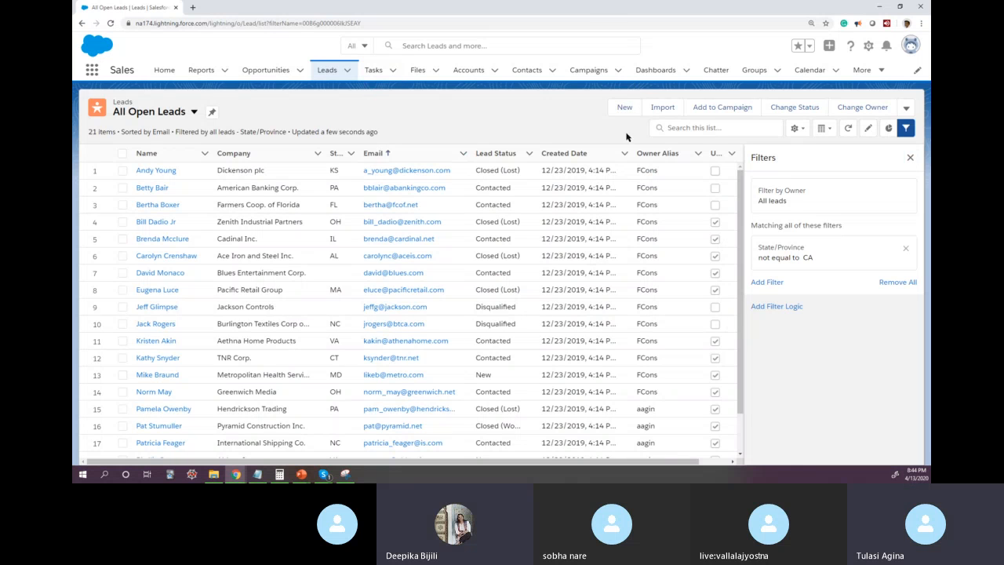
Step: Try removing the State/Province filter without saving, and look over the list search, the list view controls and the available list views
click(906, 249)
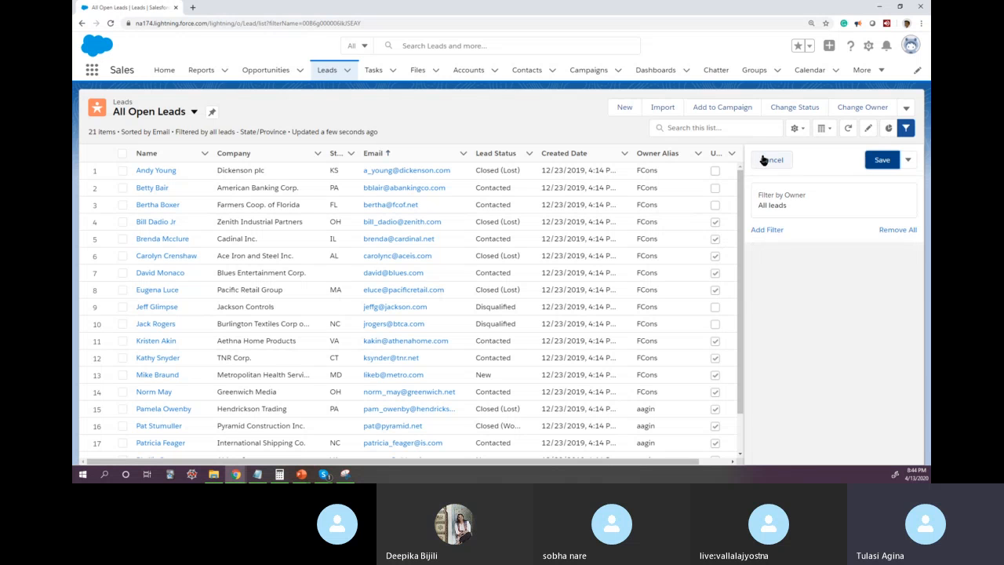
click(752, 128)
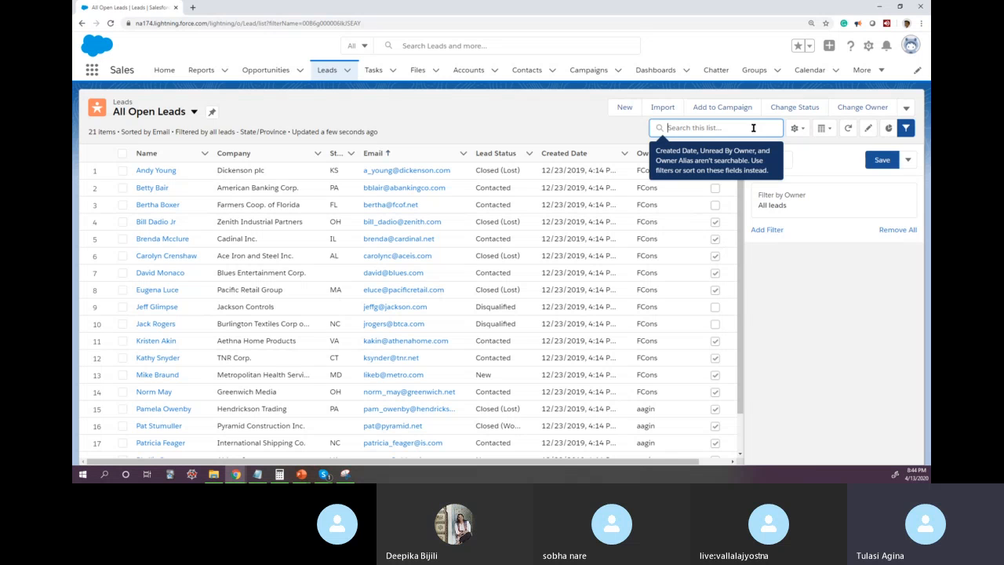
click(796, 130)
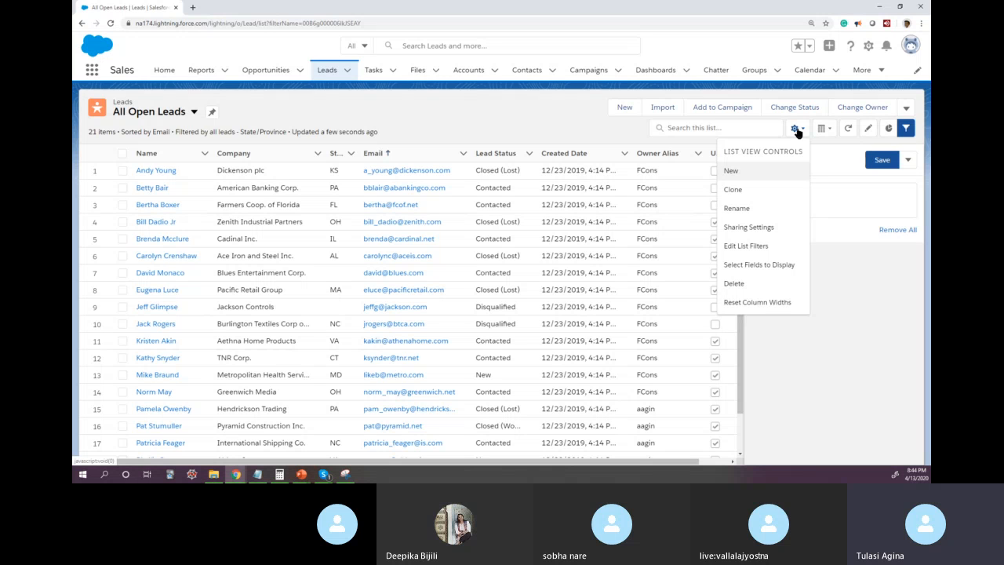
click(194, 112)
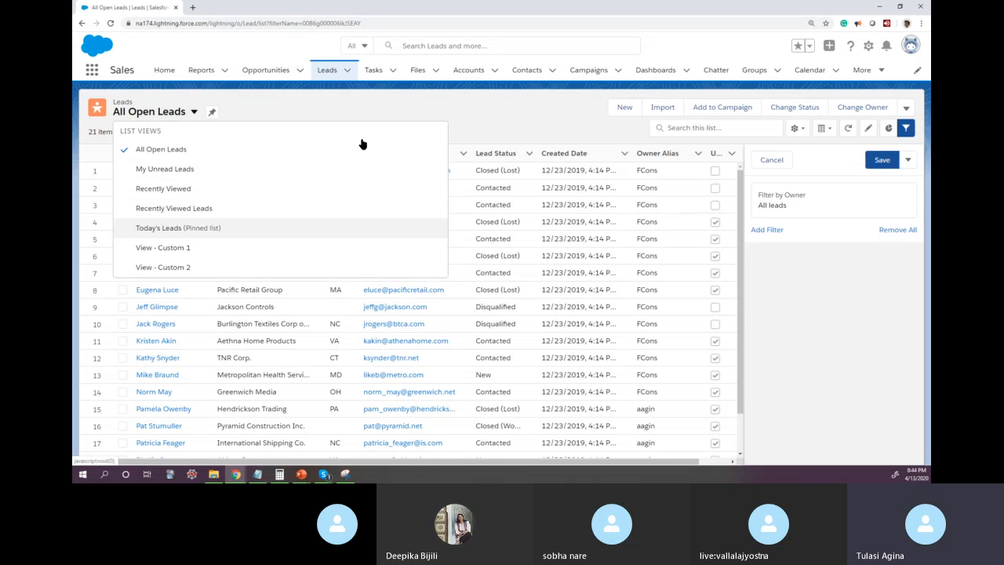
Step: Open the rename dialog for the All Open Leads list view and cancel it without changing the name
click(796, 127)
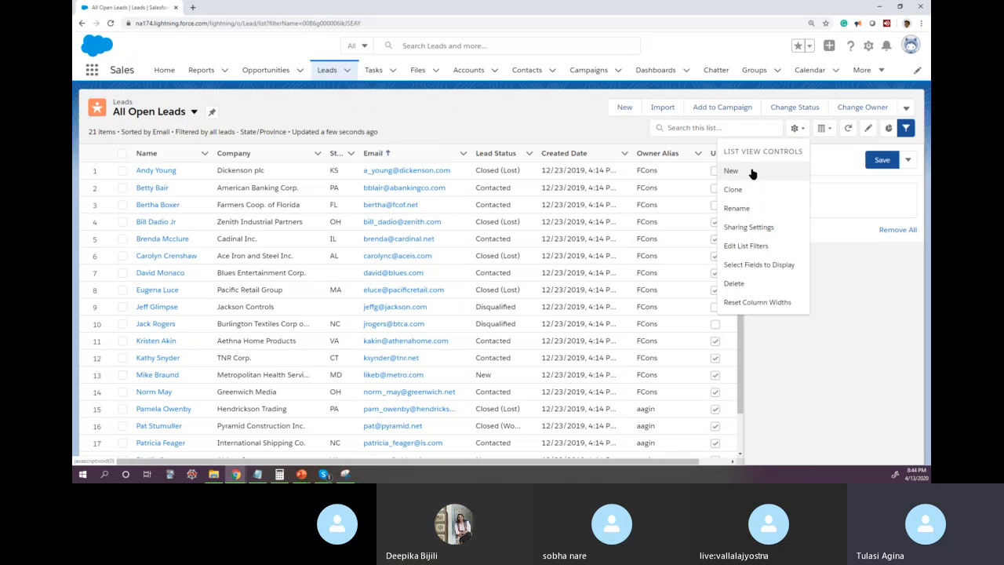
click(749, 211)
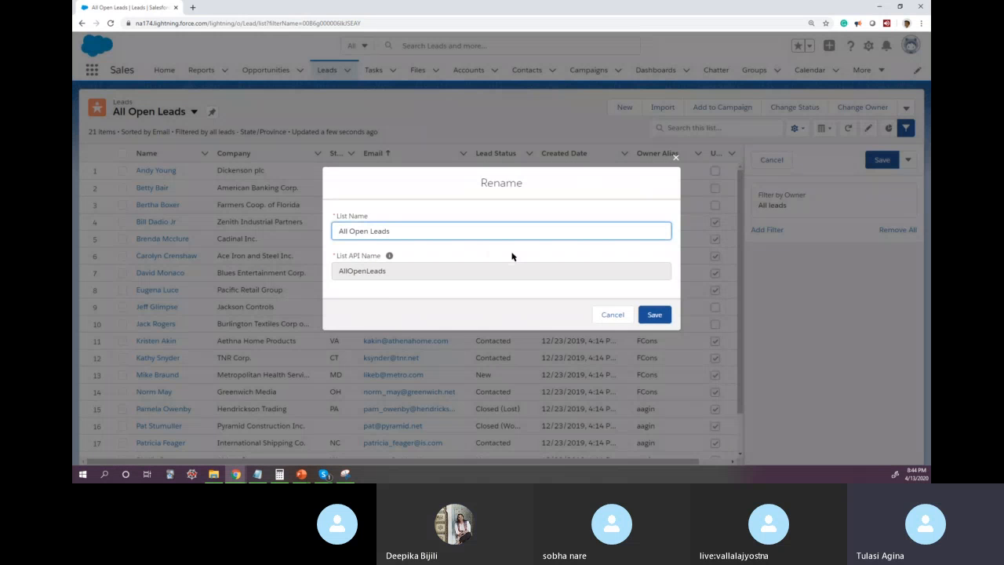
click(611, 315)
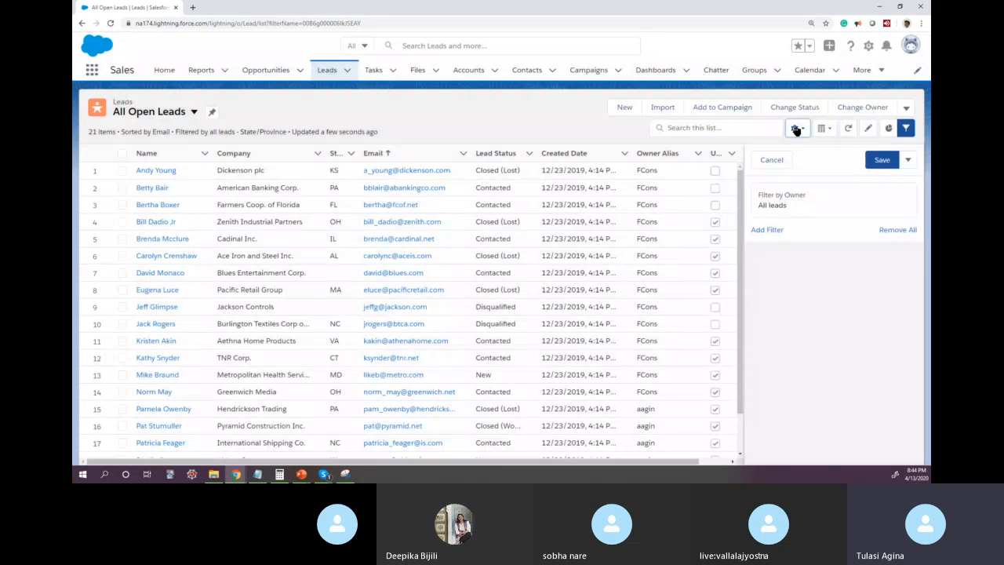
Step: Go through the sharing options of All Open Leads and save it with "All users can see this list view"
click(795, 128)
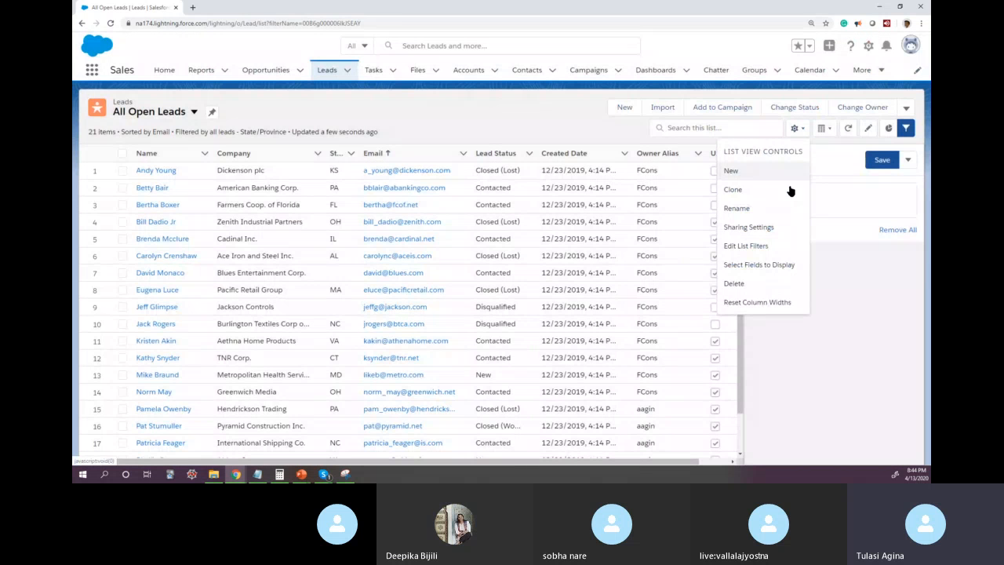
click(768, 228)
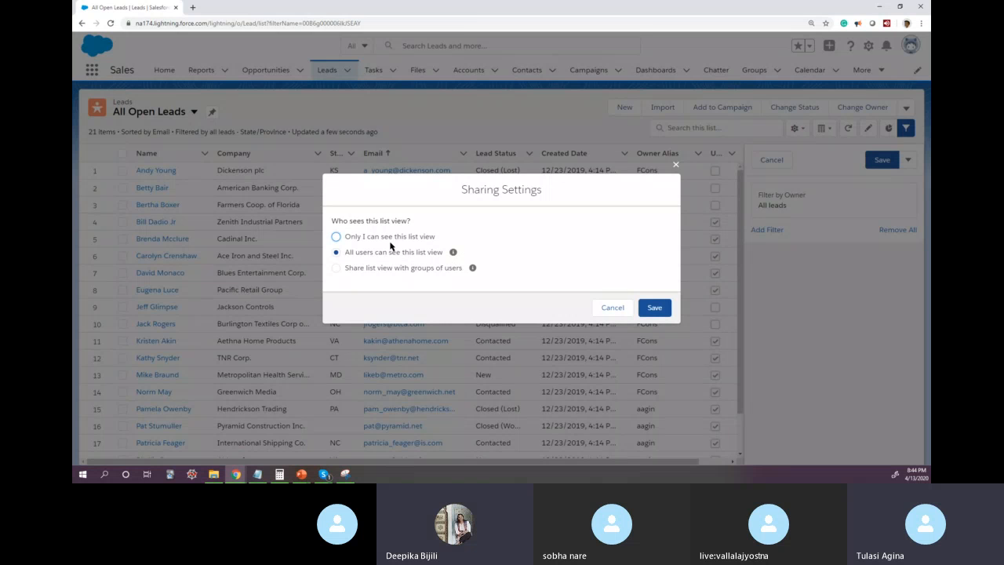
click(337, 237)
click(335, 253)
mouse_move(473, 270)
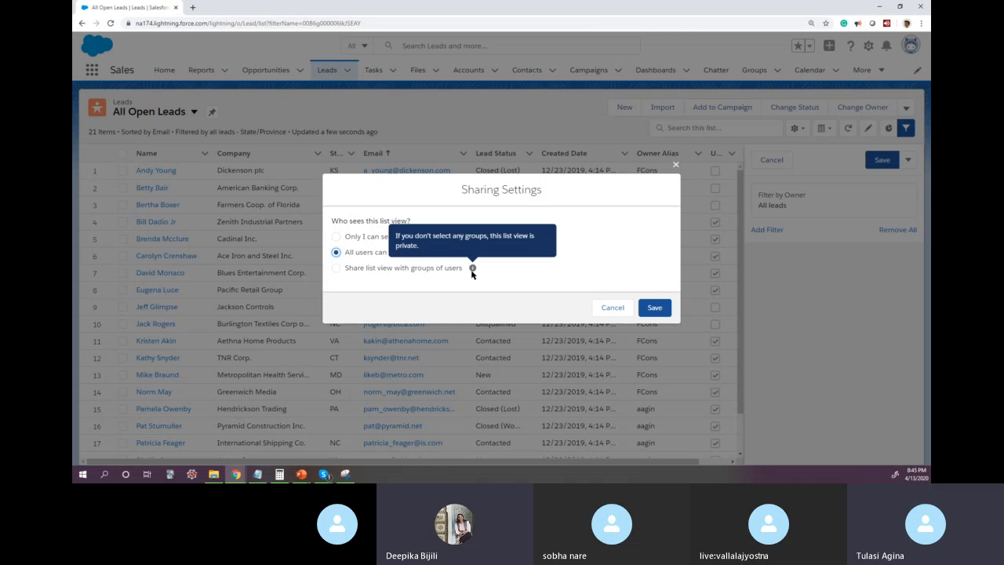
click(336, 268)
click(418, 273)
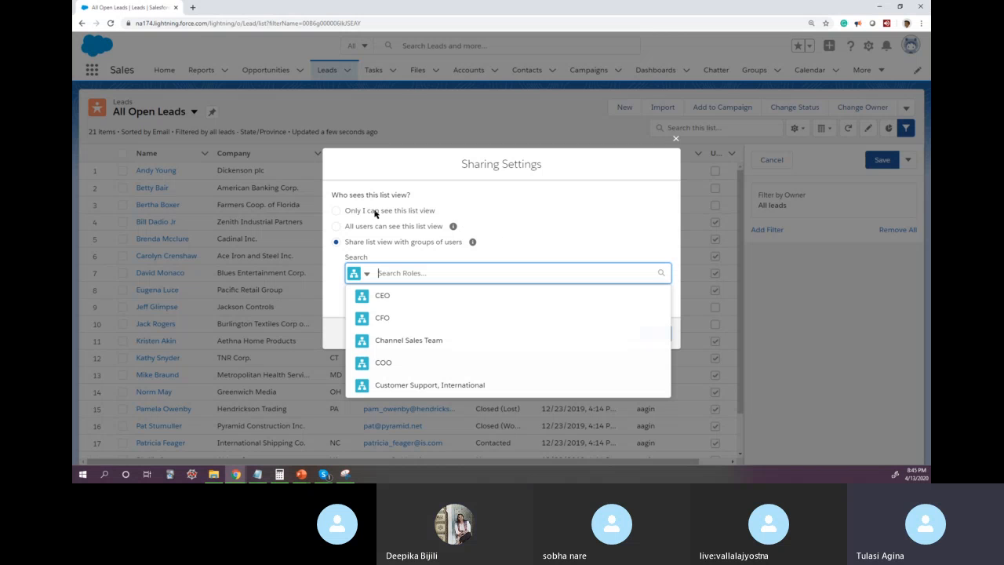
click(336, 225)
click(336, 225)
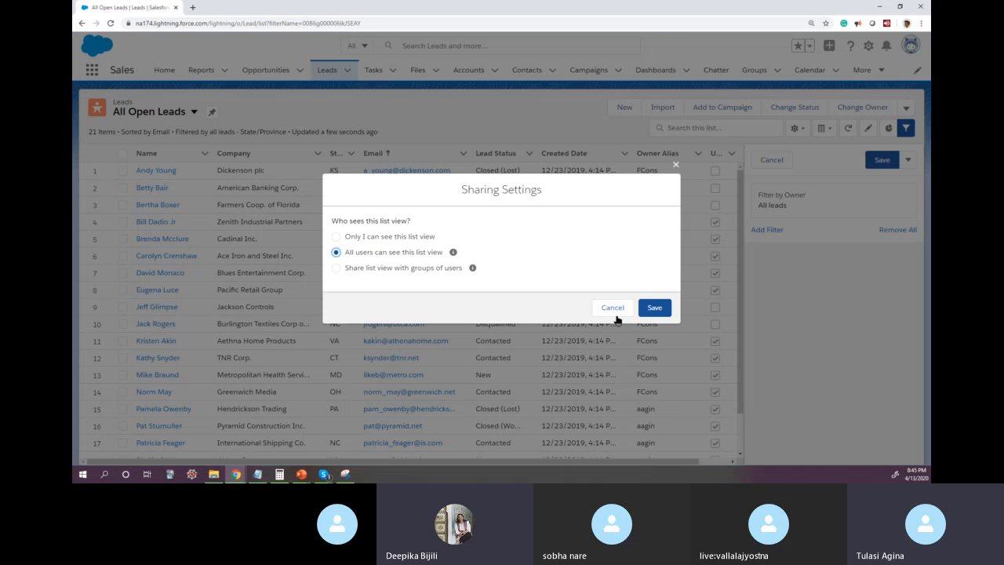
click(655, 306)
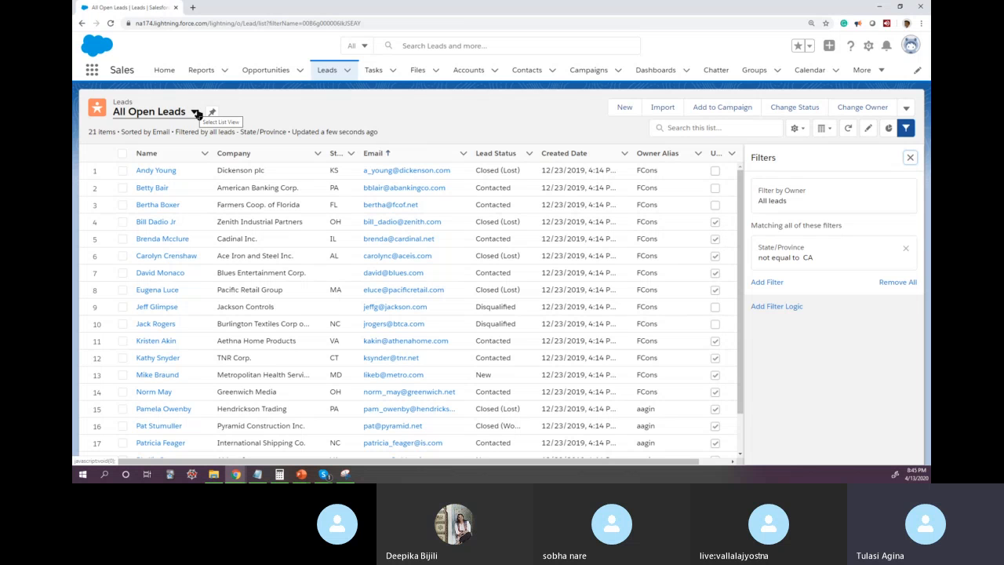
Step: View the available list views, open the selection of displayed fields for All Open Leads and add City to the visible fields
click(195, 113)
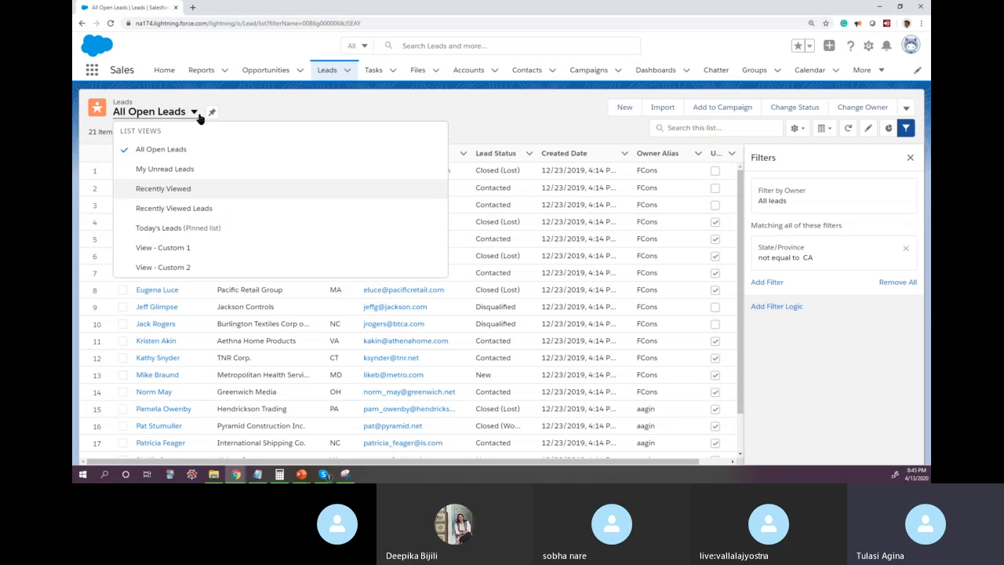
click(284, 108)
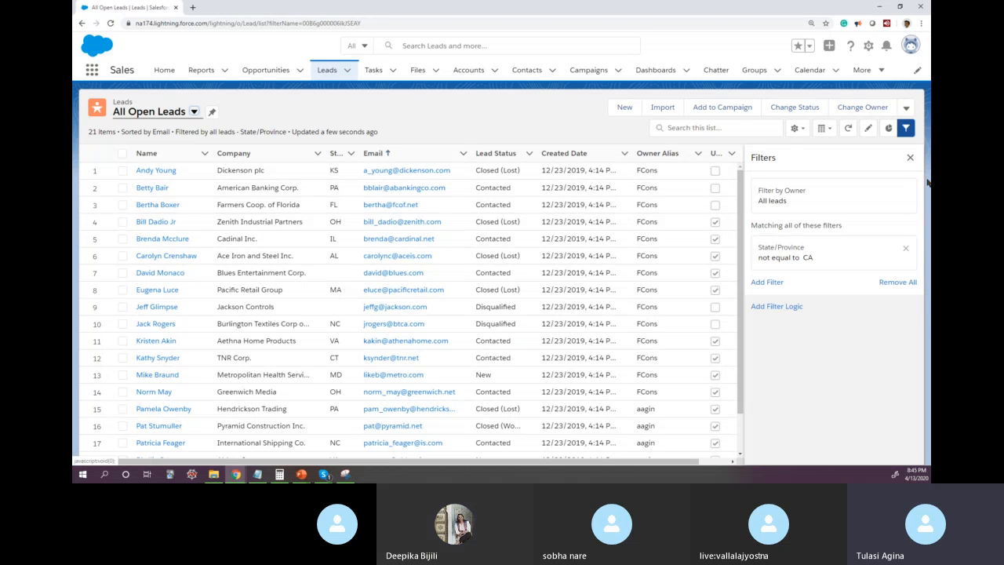
click(795, 129)
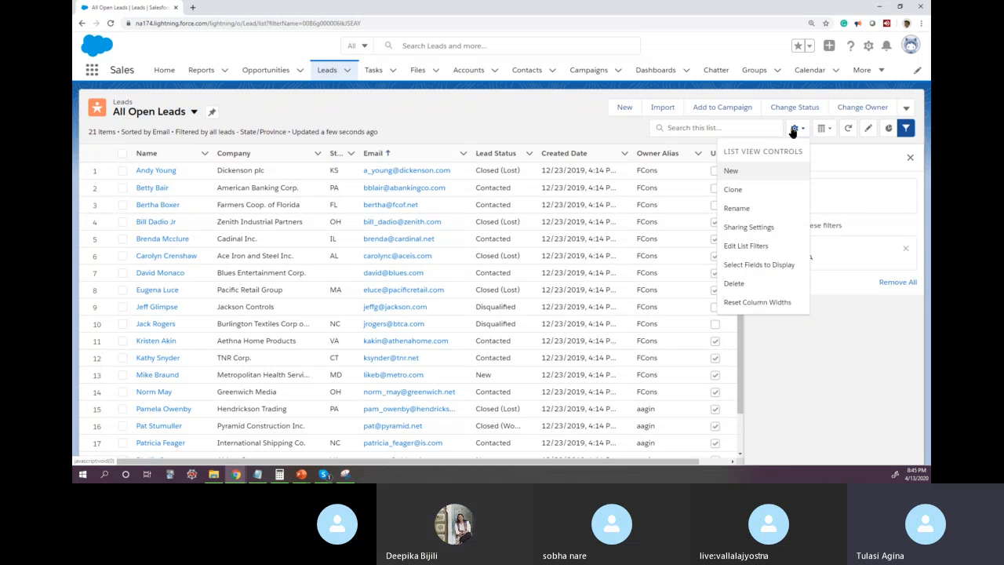
click(758, 266)
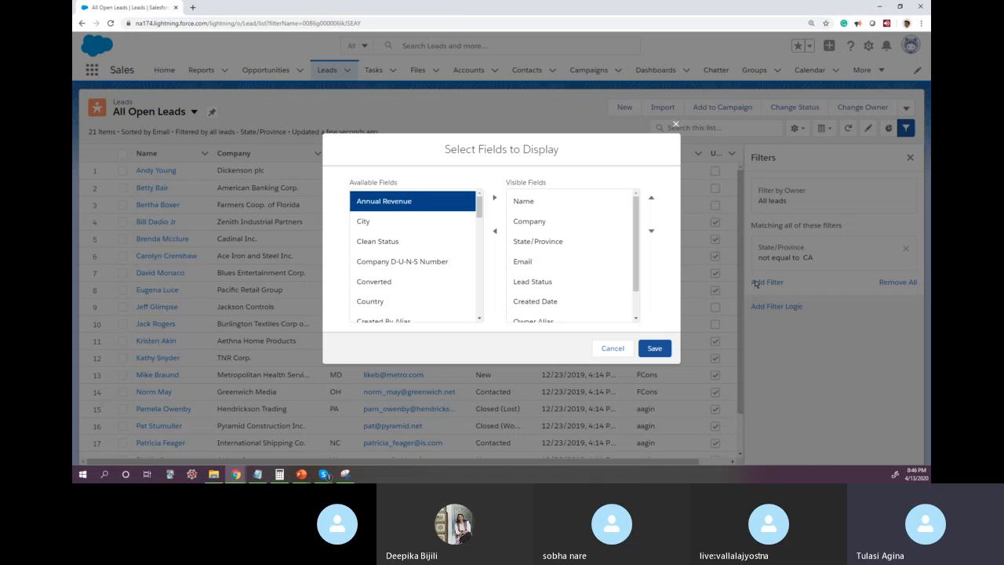
click(449, 222)
click(495, 198)
Step: Move Company below State/Province in the visible fields, and try Email one place higher before moving it back
click(538, 222)
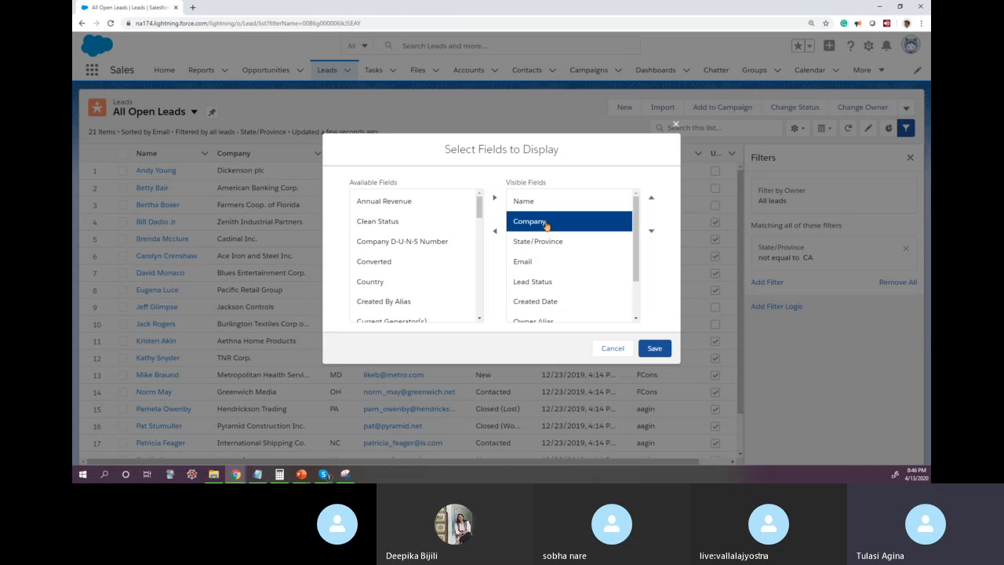
click(651, 200)
click(651, 230)
click(651, 230)
click(585, 260)
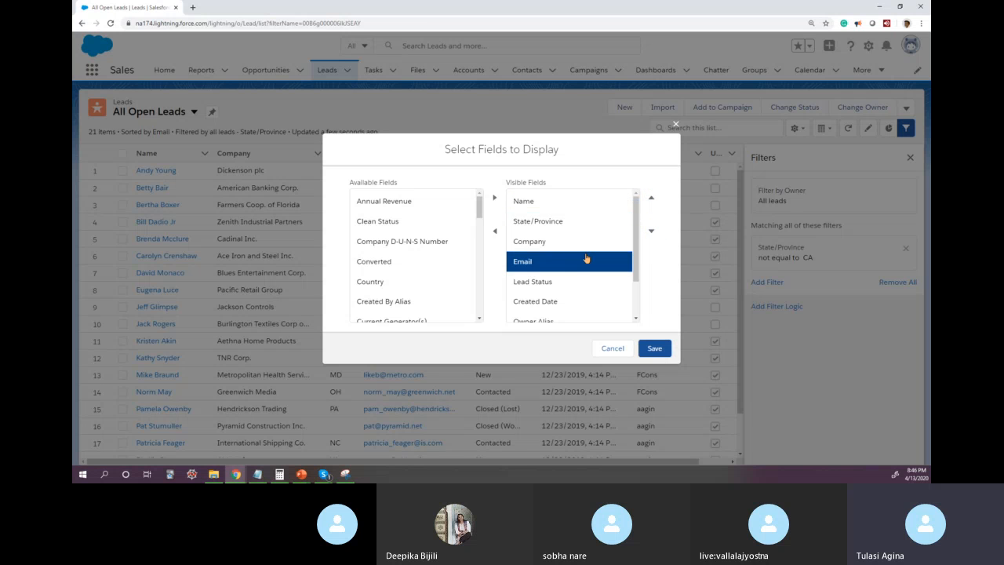
click(651, 199)
click(651, 232)
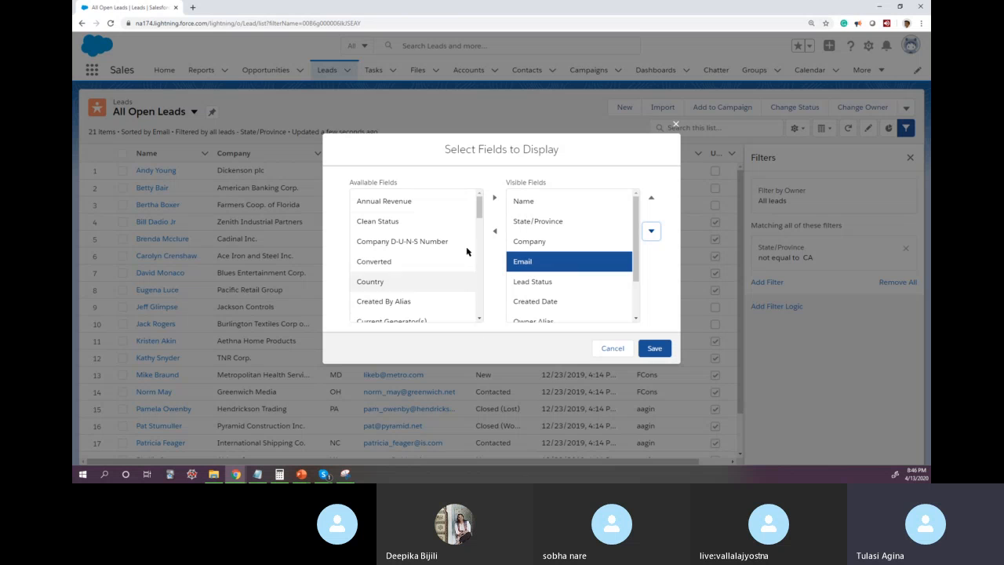
Step: Add Zip/Postal Code to the visible fields and check the end of the visible fields list
drag(478, 209, 478, 302)
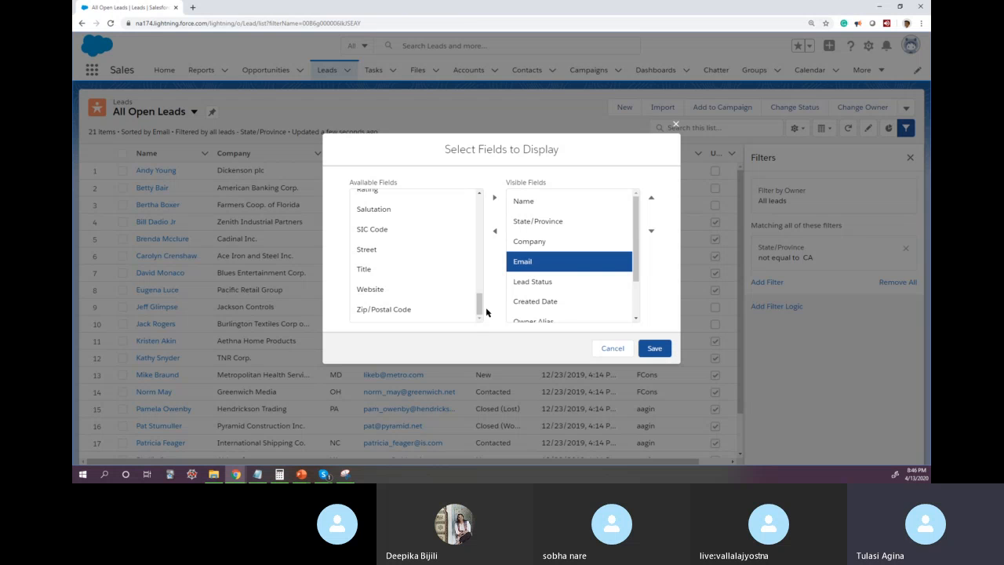
click(412, 311)
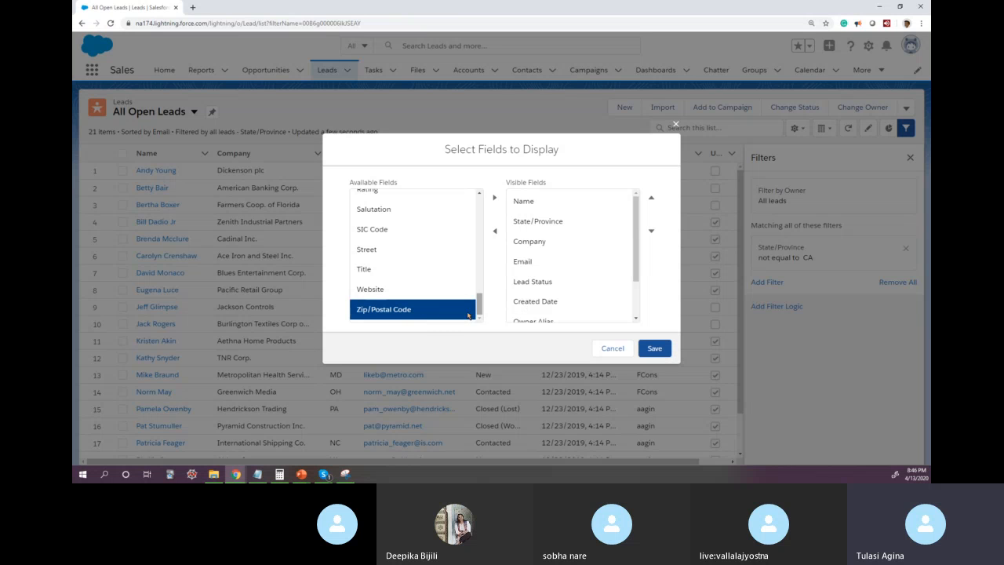
click(494, 200)
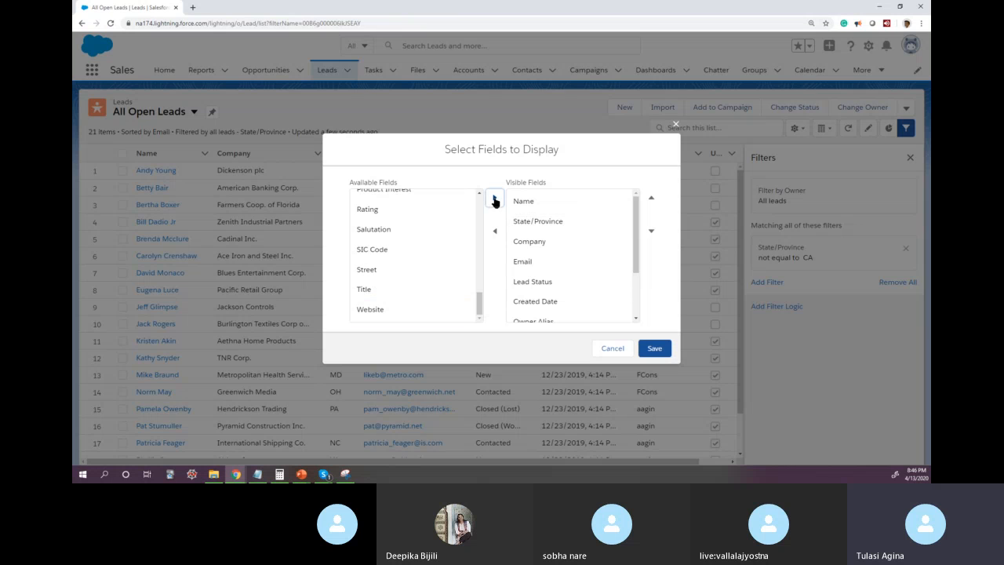
drag(637, 261, 636, 318)
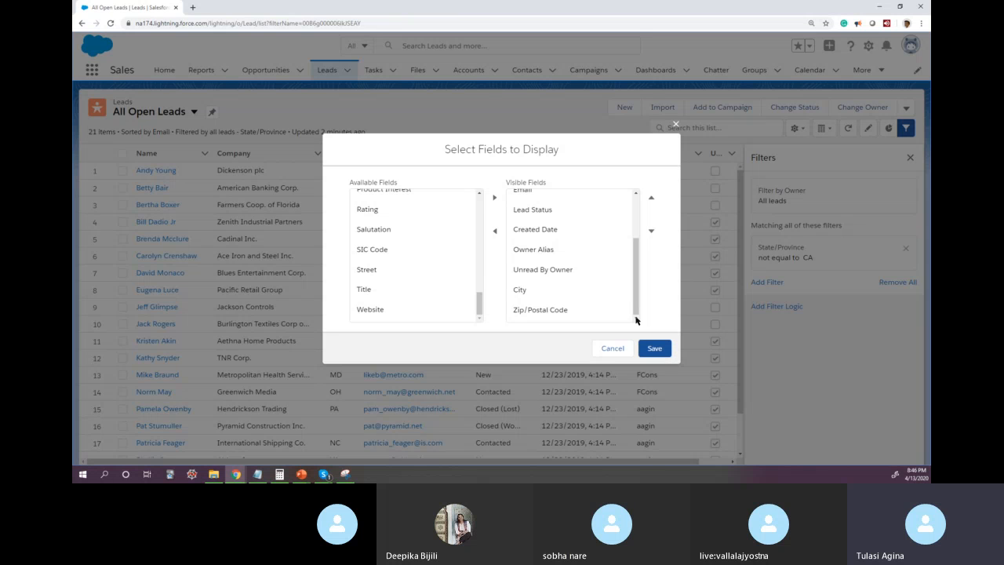
Step: Look through the remaining available lead fields and cancel the field selection without saving
drag(479, 302, 486, 197)
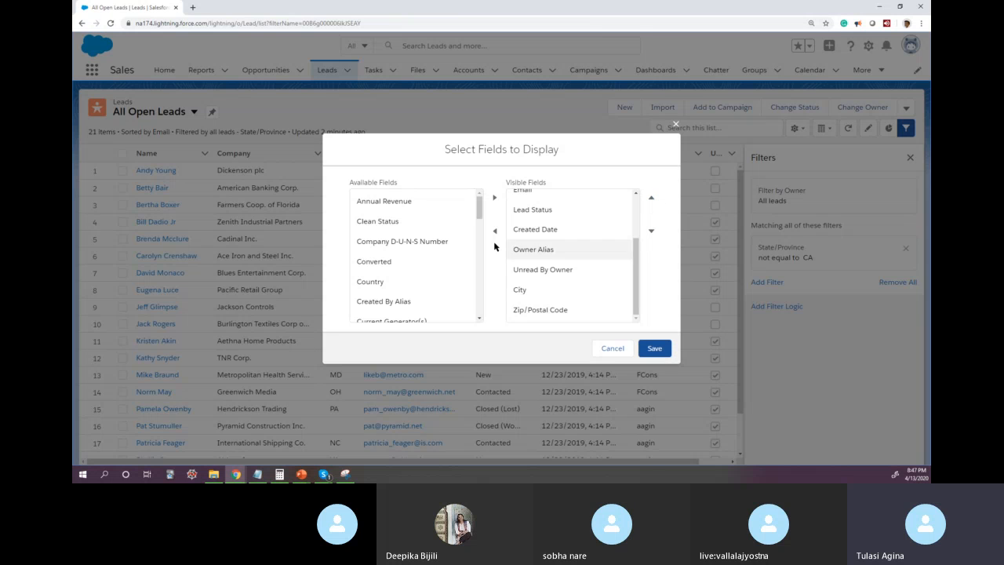
drag(480, 206, 480, 318)
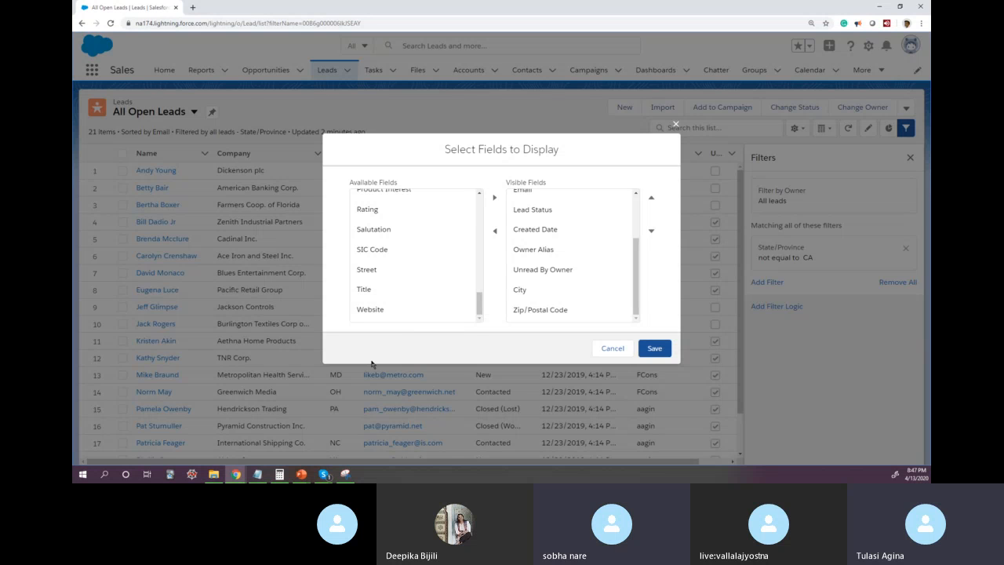
drag(478, 298, 451, 333)
click(613, 349)
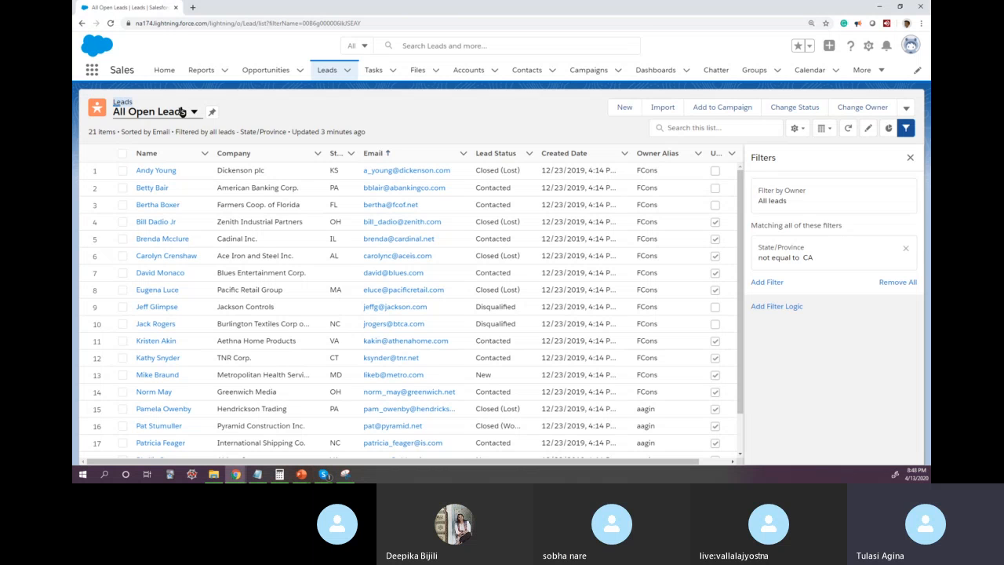
Step: Refresh the All Open Leads list, remove its State/Province filter without saving, and refresh the list again
click(544, 124)
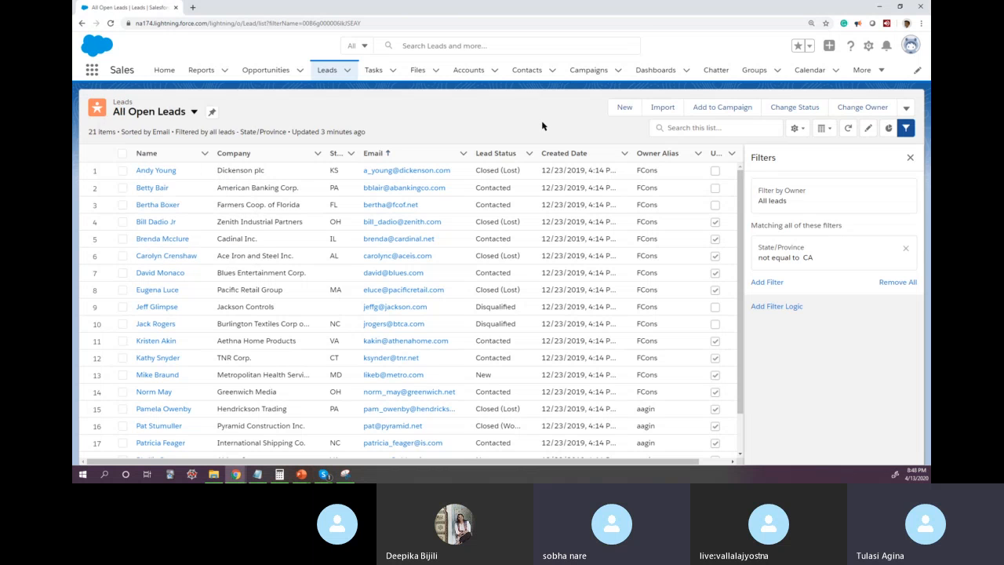
click(847, 130)
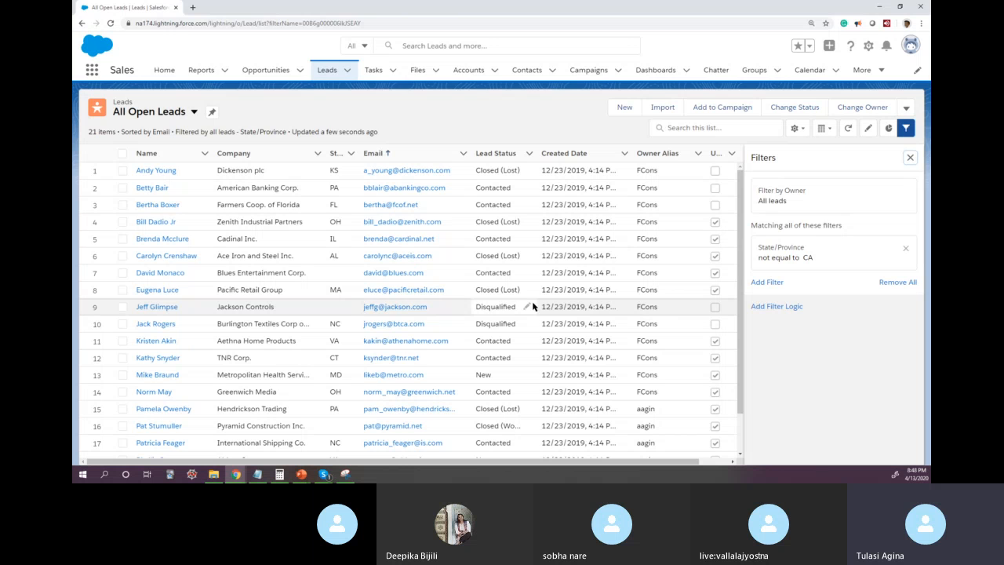
click(906, 249)
click(848, 128)
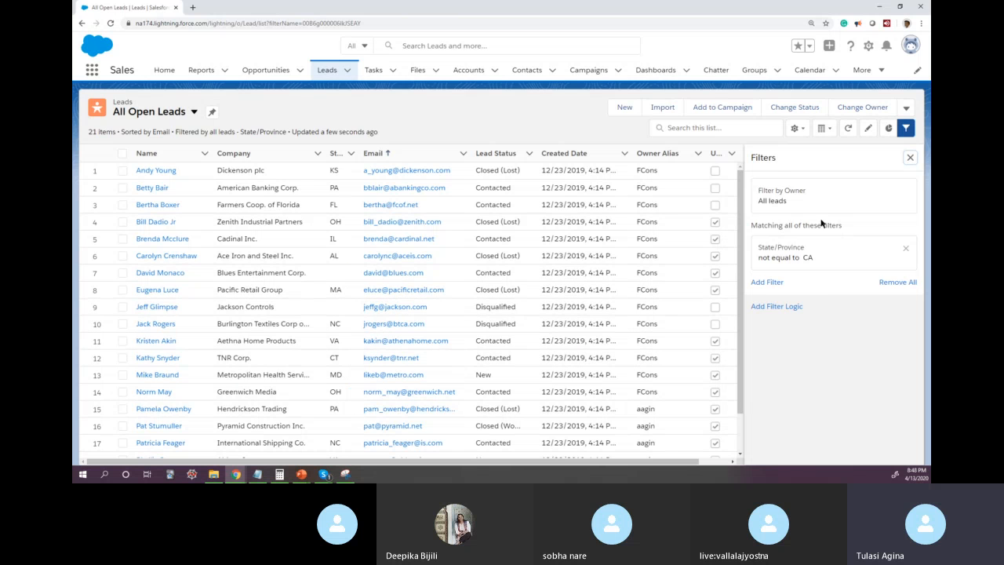
Step: Remove the State/Province filter once more, cancel that unsaved change and close the list filters
click(905, 248)
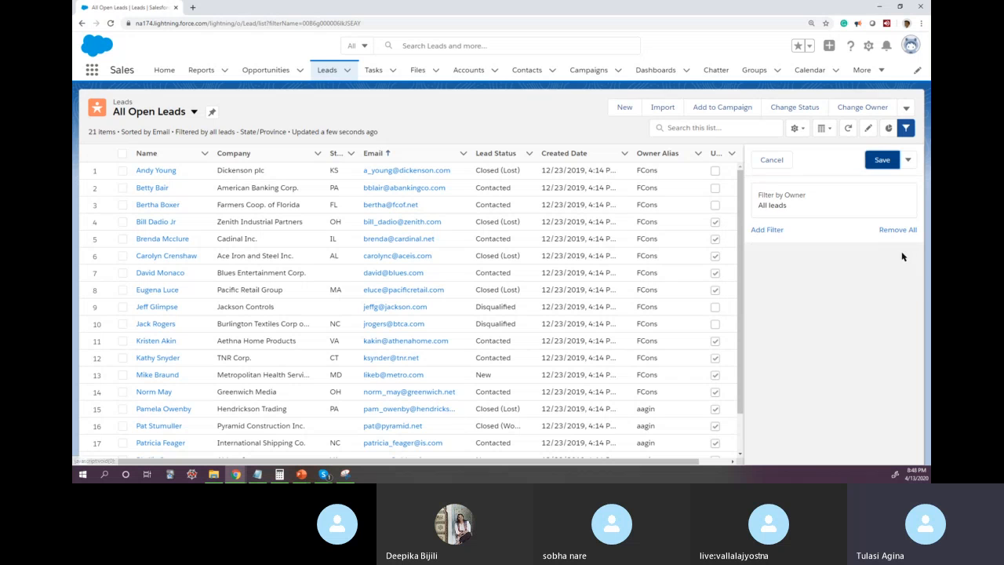
click(870, 129)
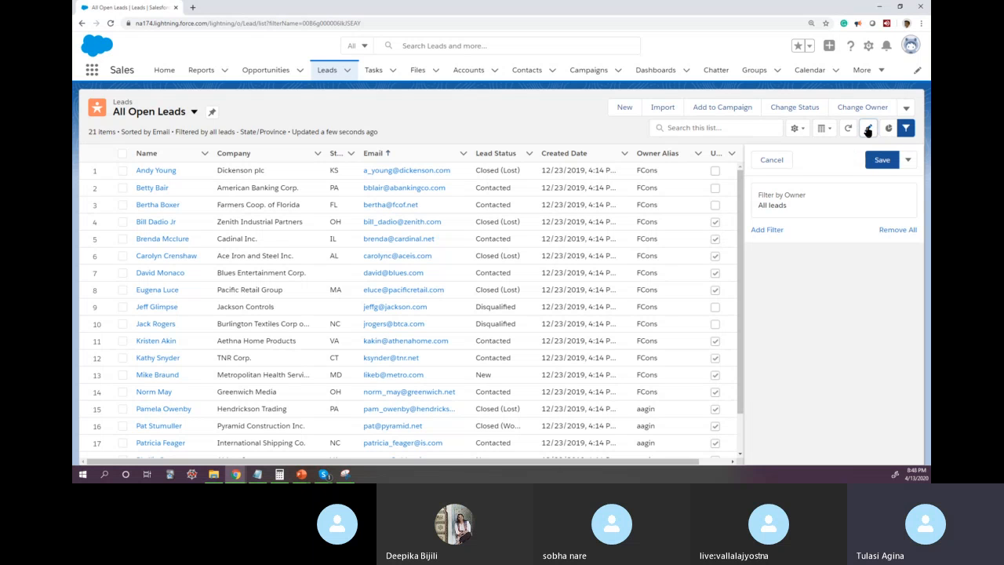
click(781, 167)
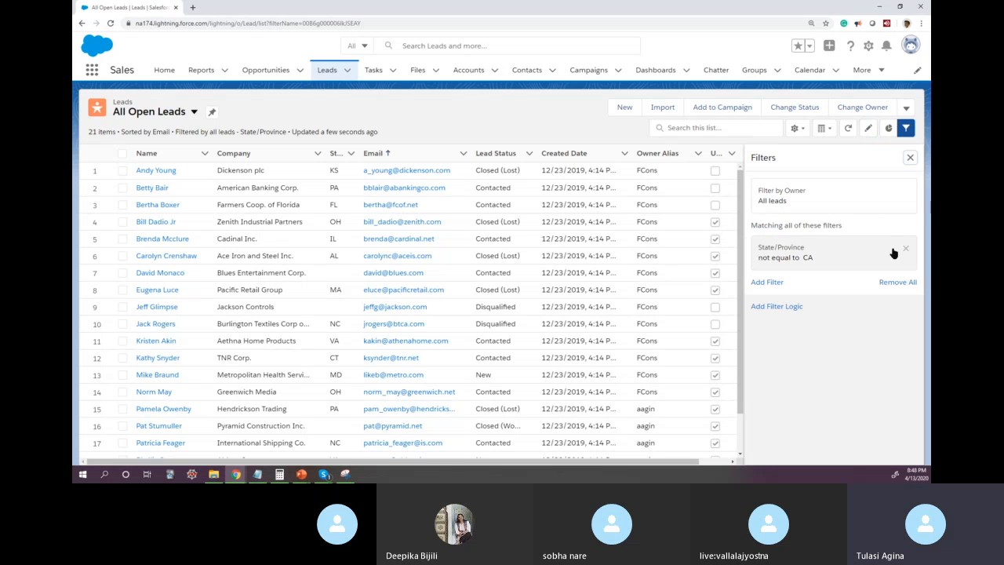
click(912, 160)
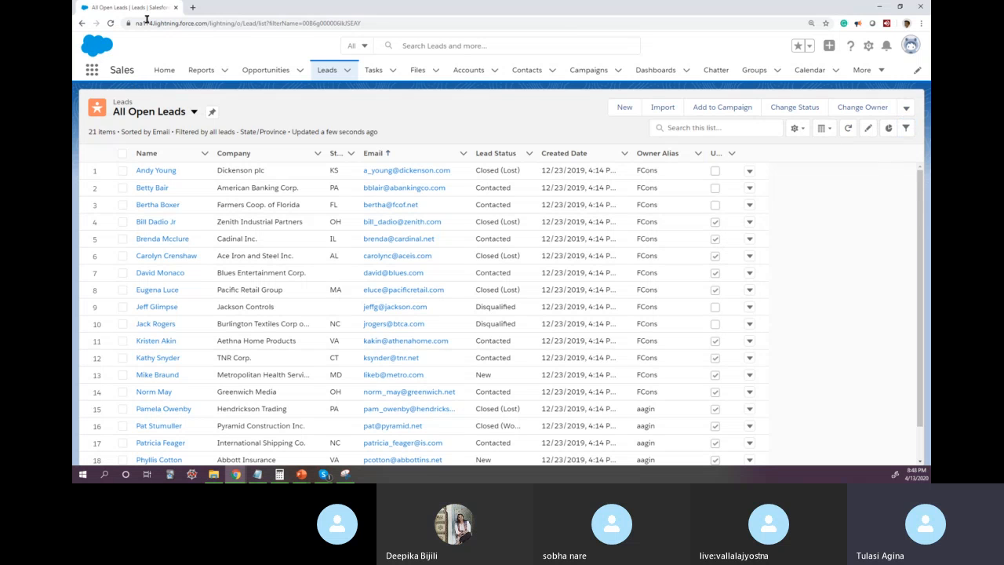
Step: Reload the All Open Leads page, open the first lead's Company value for inline editing and cancel the edit
click(110, 24)
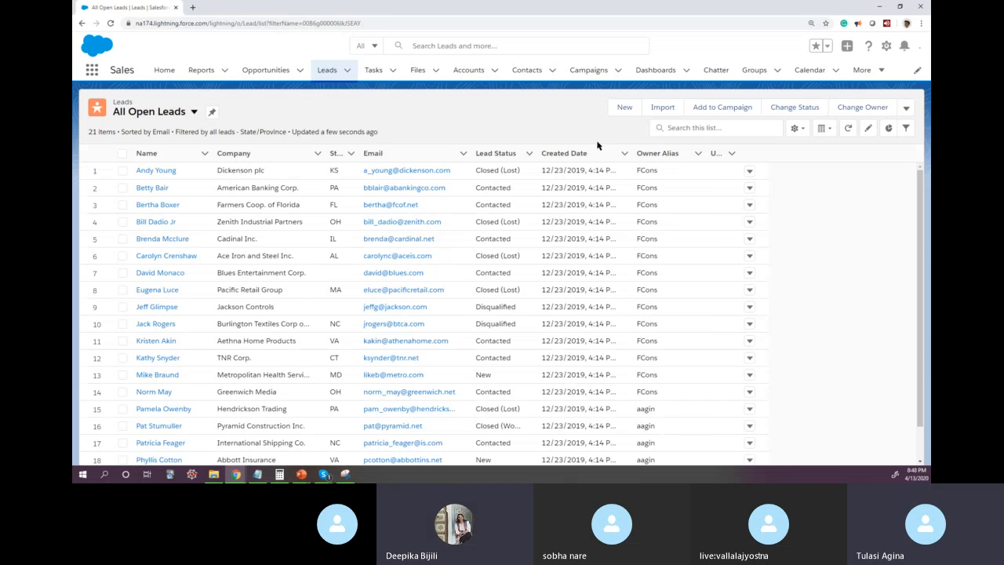
click(868, 129)
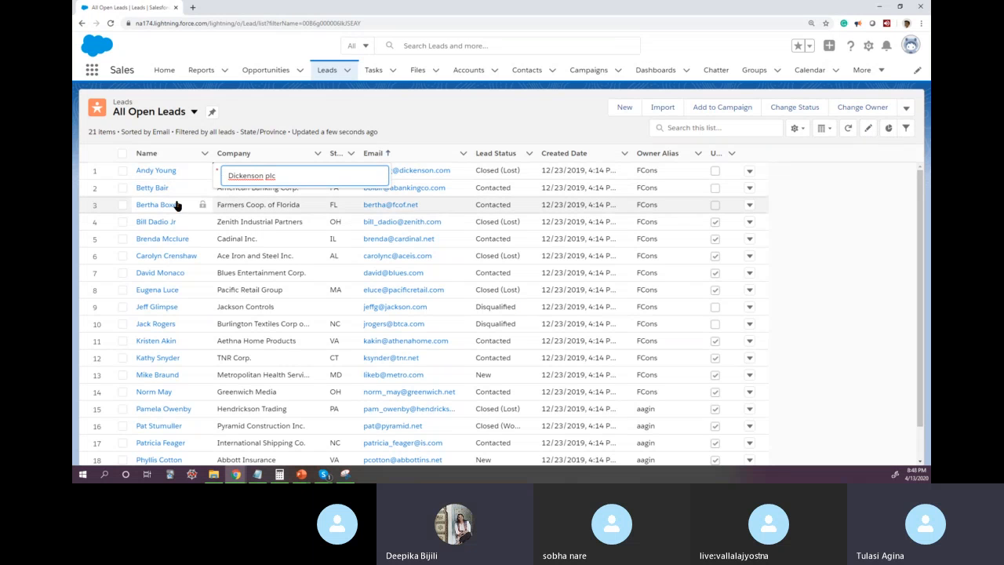
click(448, 122)
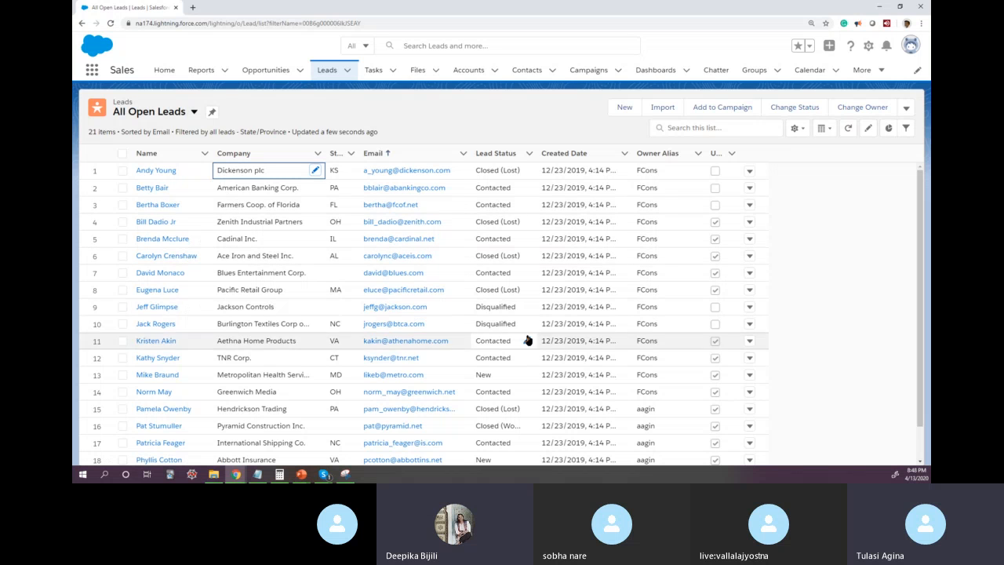
Step: Set the Lead Status of the Pacific Retail Group lead to New directly in the list and save the change
click(527, 292)
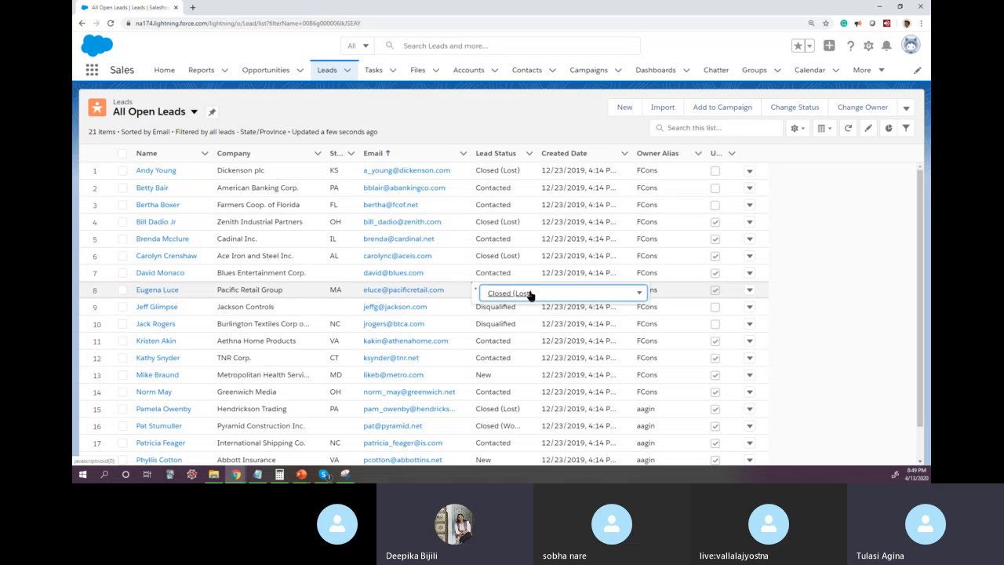
click(541, 293)
click(518, 338)
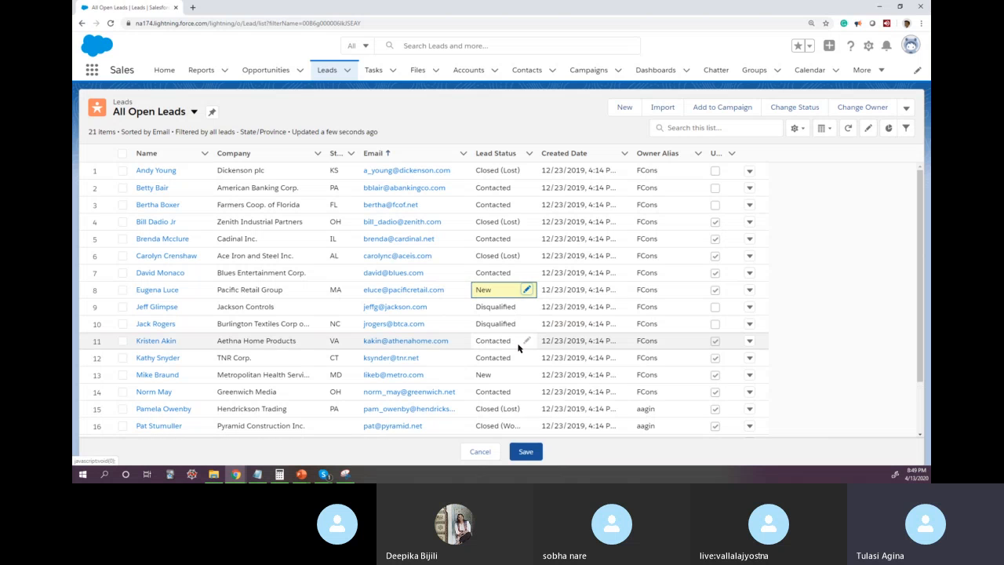
click(526, 452)
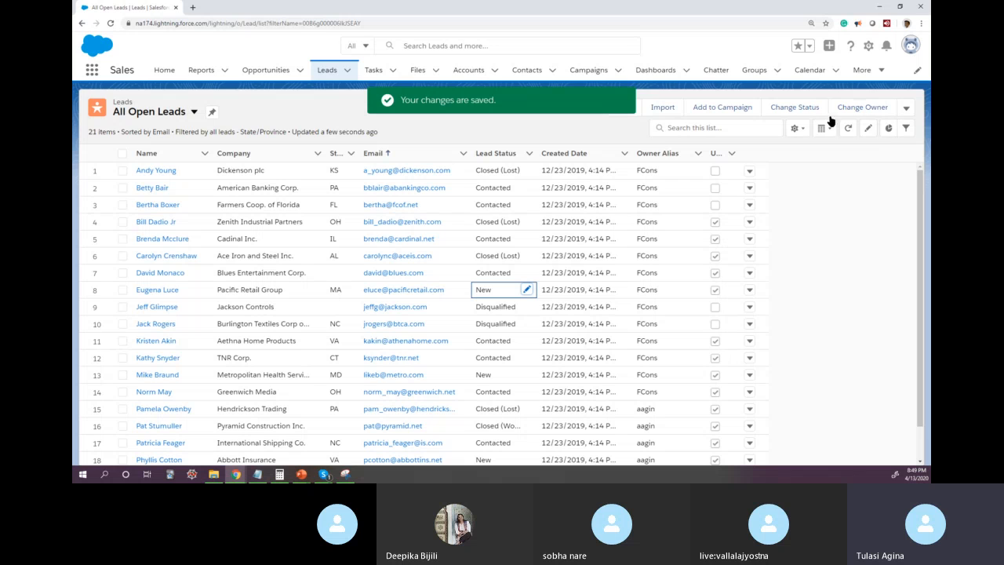
Step: Show the Leads By Lead Source chart, compare its total with the list's item count and examine its individual segments
click(889, 129)
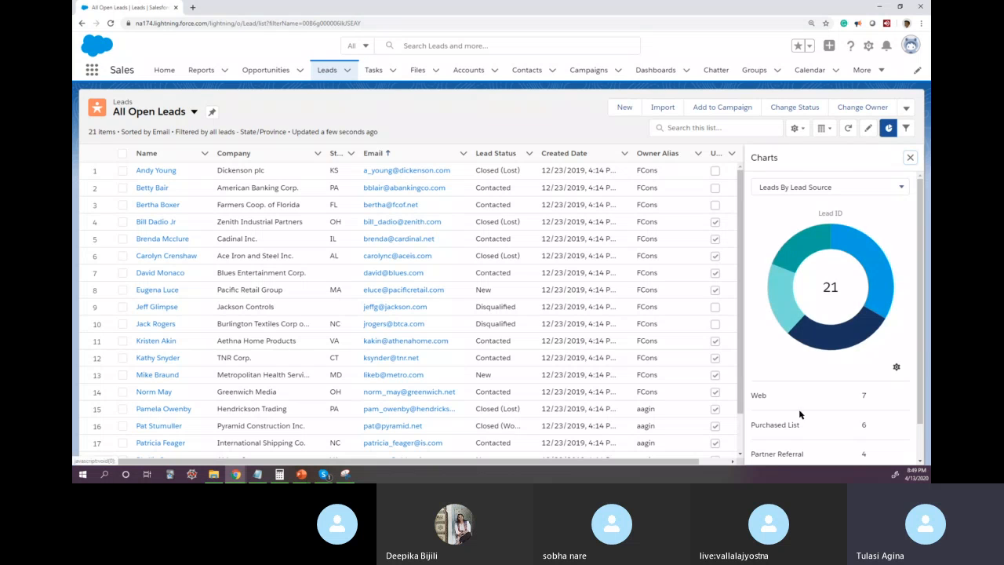
double_click(92, 132)
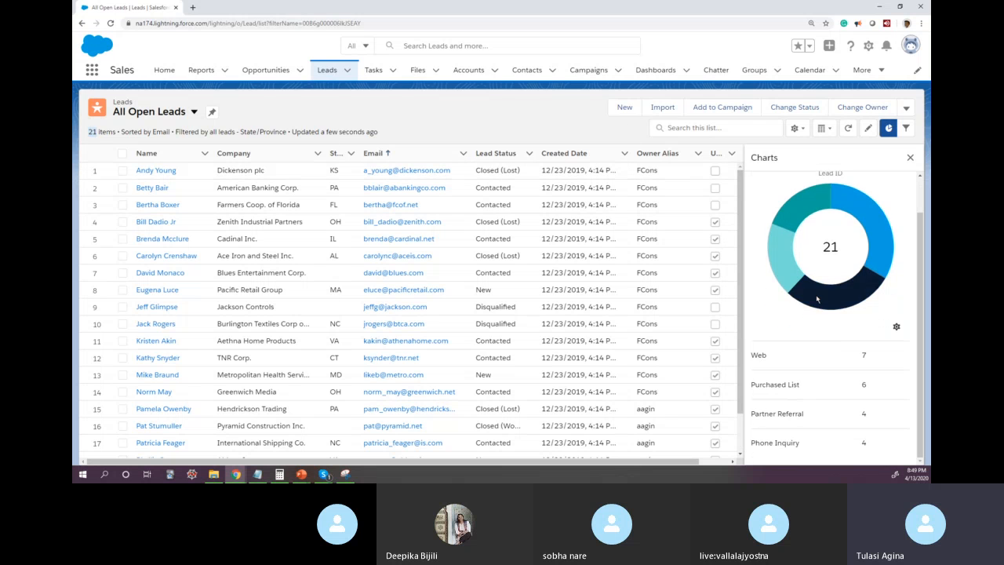
mouse_move(859, 267)
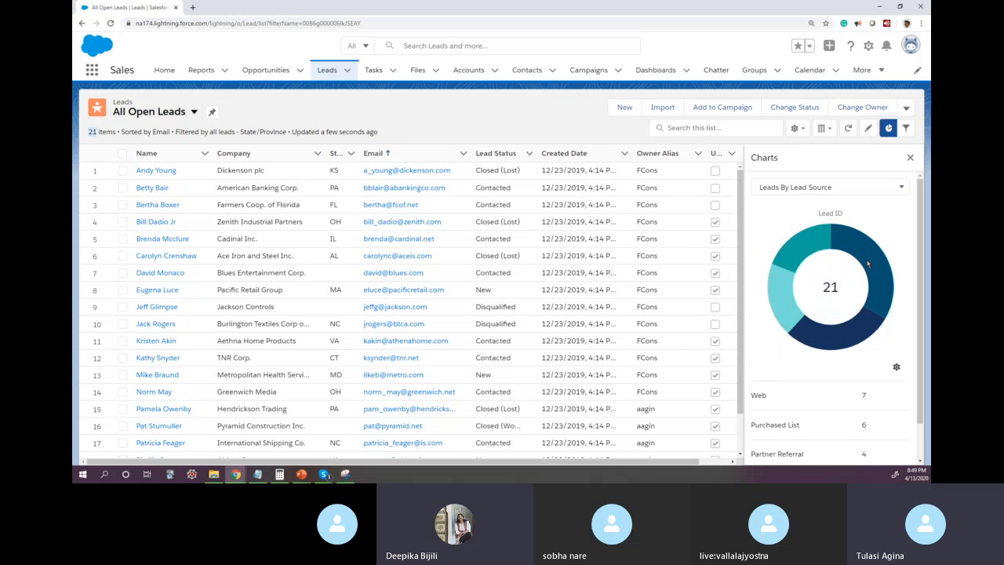
mouse_move(794, 306)
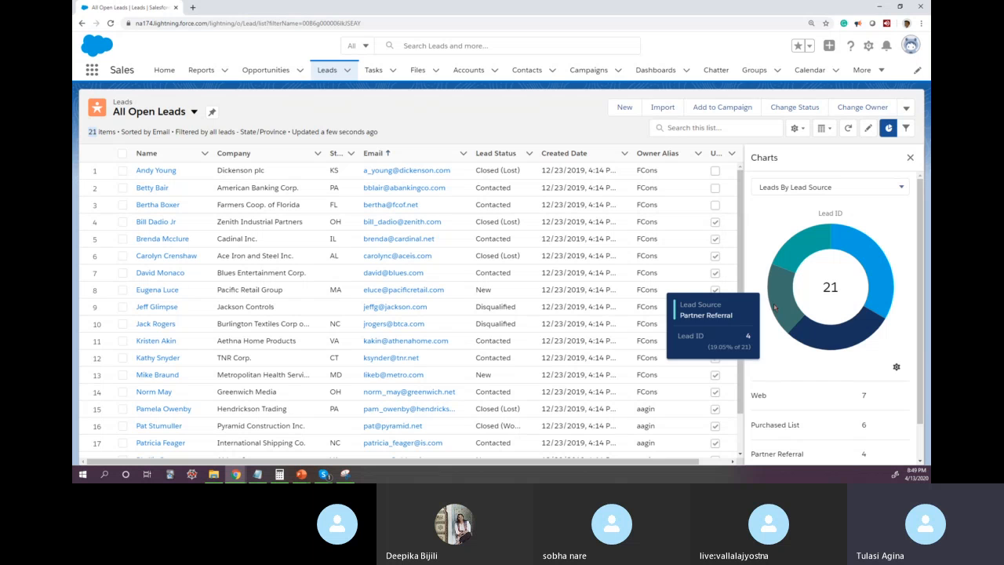
mouse_move(822, 336)
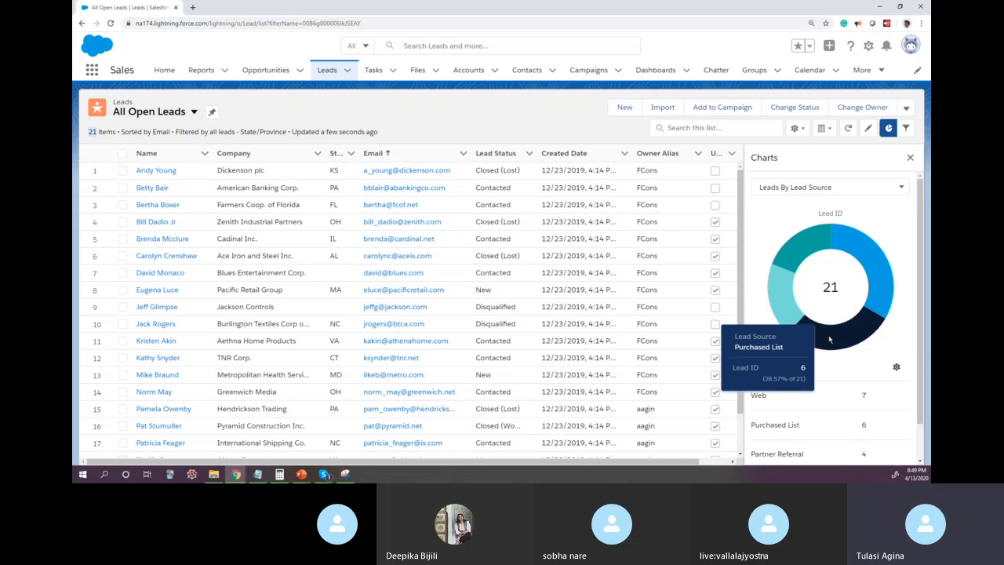
mouse_move(888, 273)
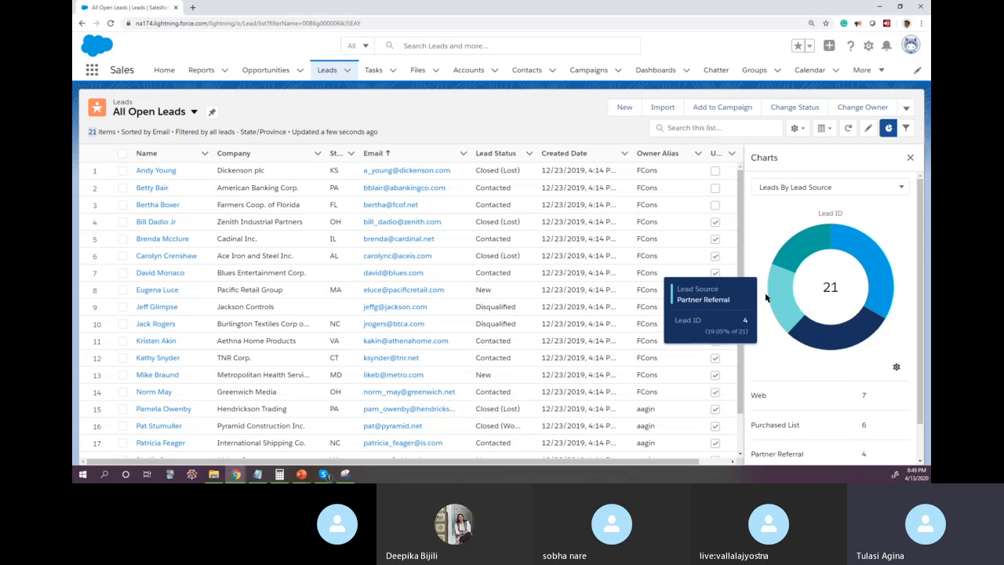
Step: Check which charts are available, review the breakdown by lead source and close the charts
click(795, 189)
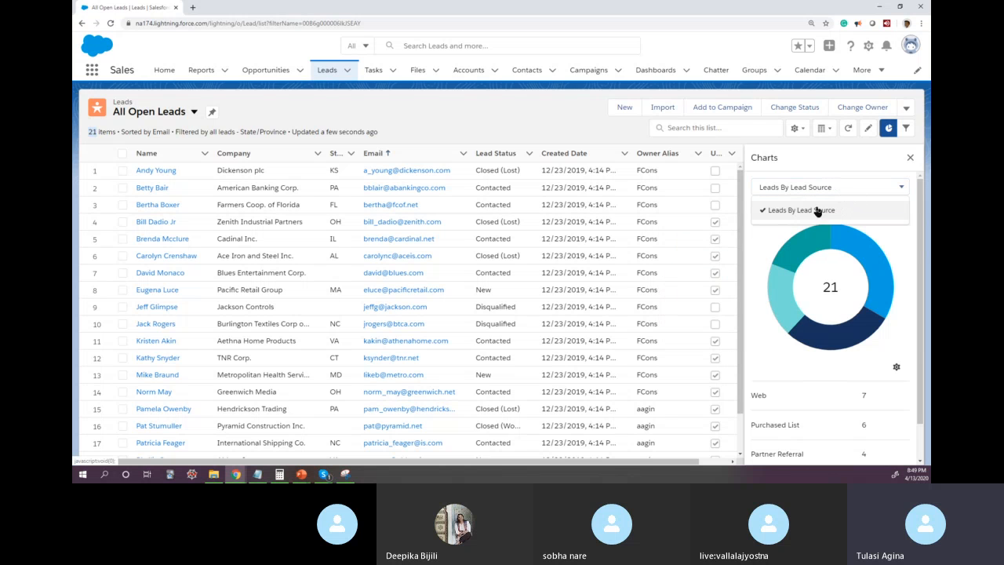
click(890, 244)
scroll(924, 332, down, 1)
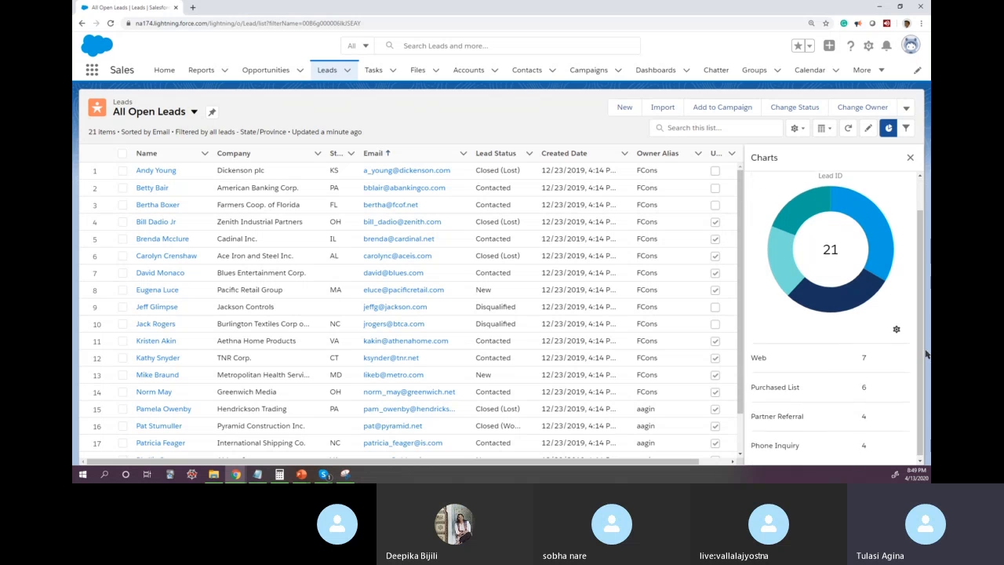
click(911, 158)
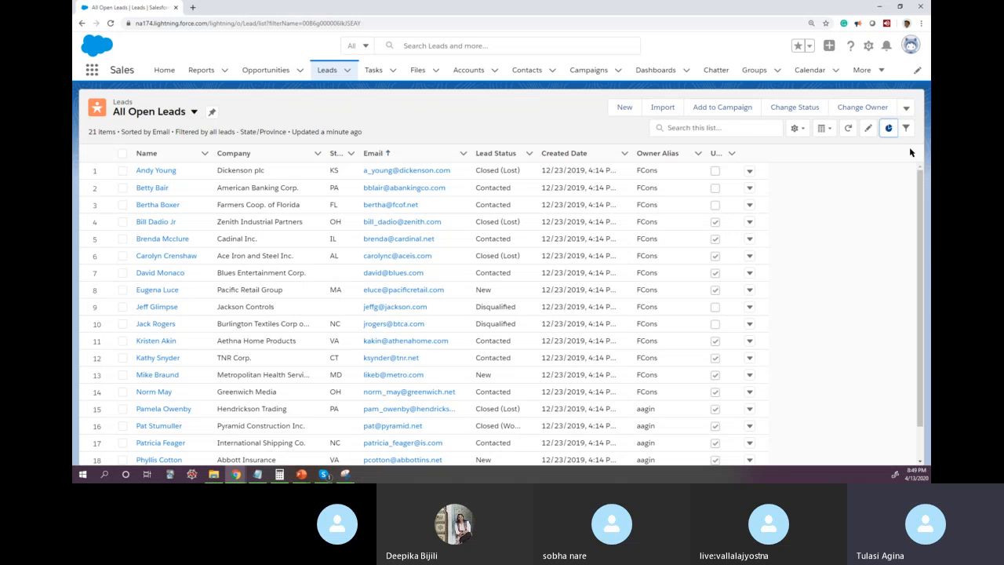
Step: Switch to the Skype call and stop the screen sharing
click(906, 108)
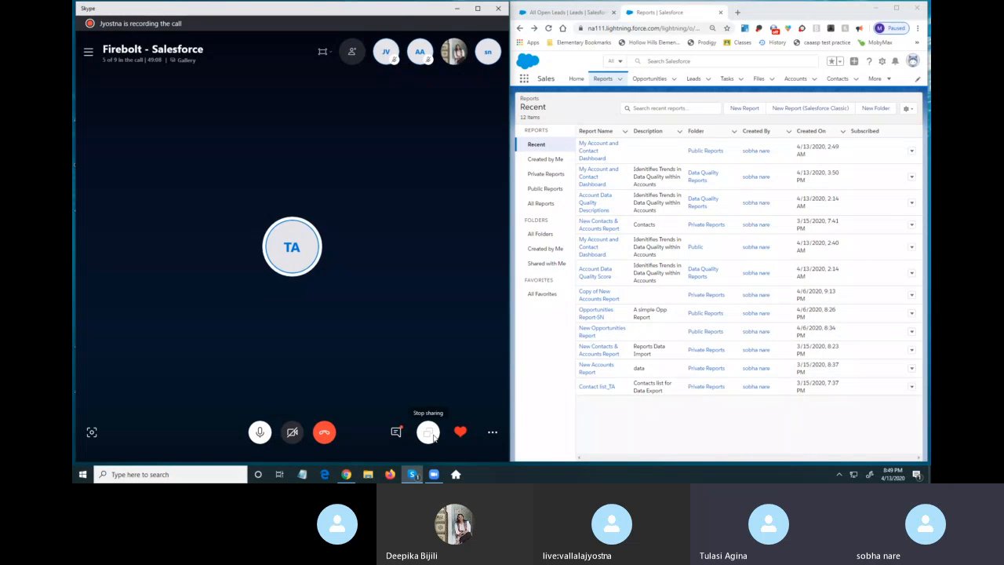
click(434, 437)
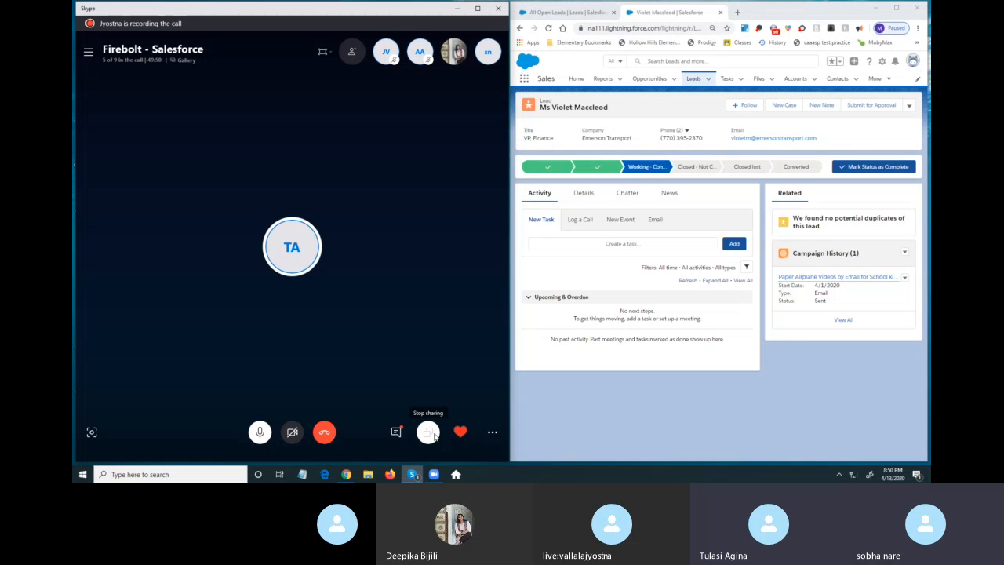
click(429, 432)
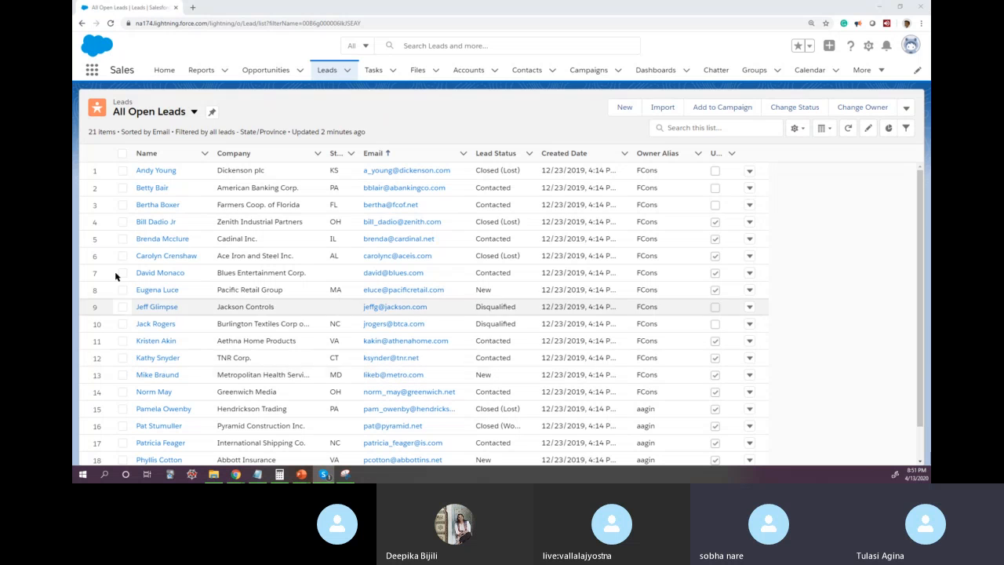
Step: Select the first two leads in All Open Leads and review the additional list actions and list view controls
click(122, 171)
click(122, 187)
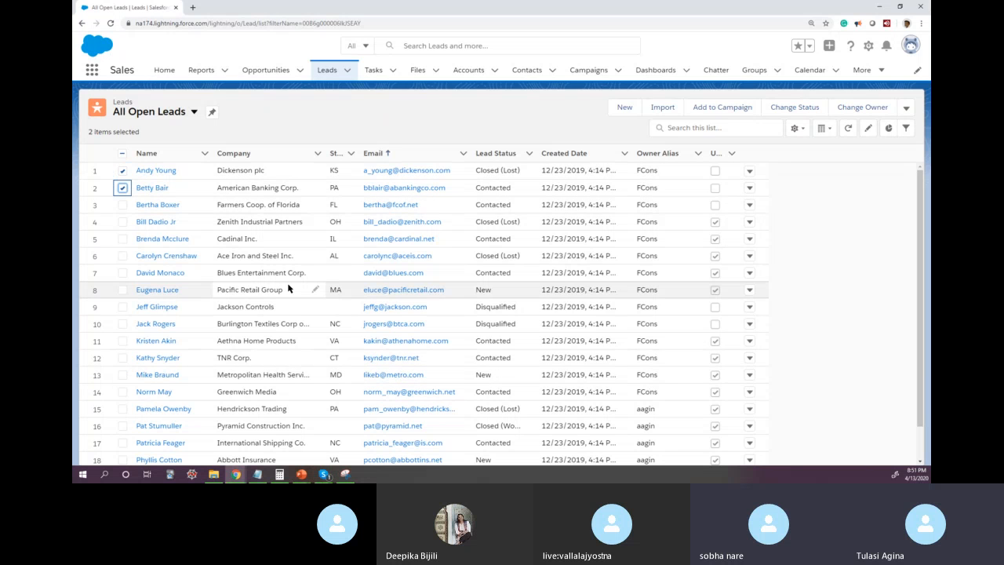
click(906, 110)
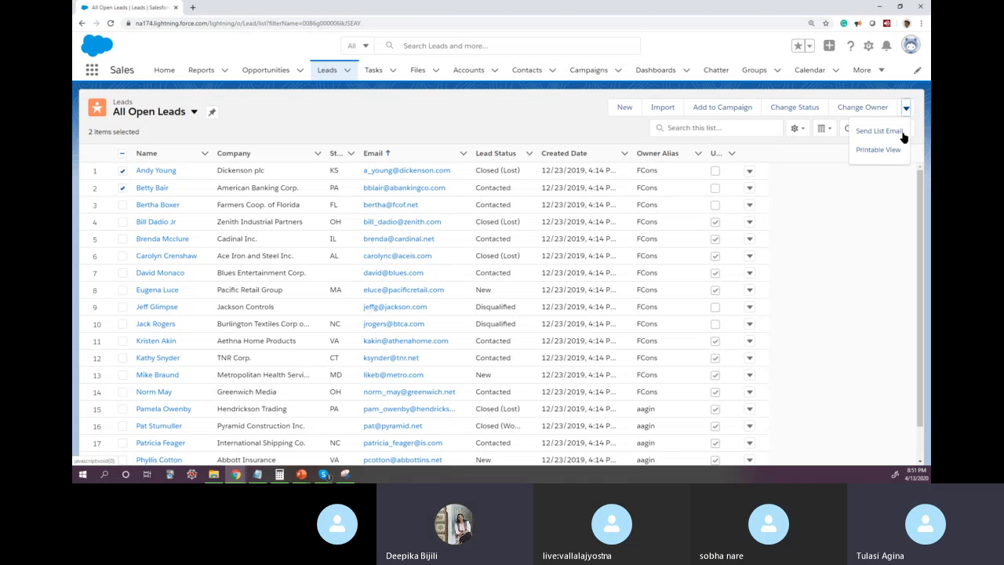
click(873, 217)
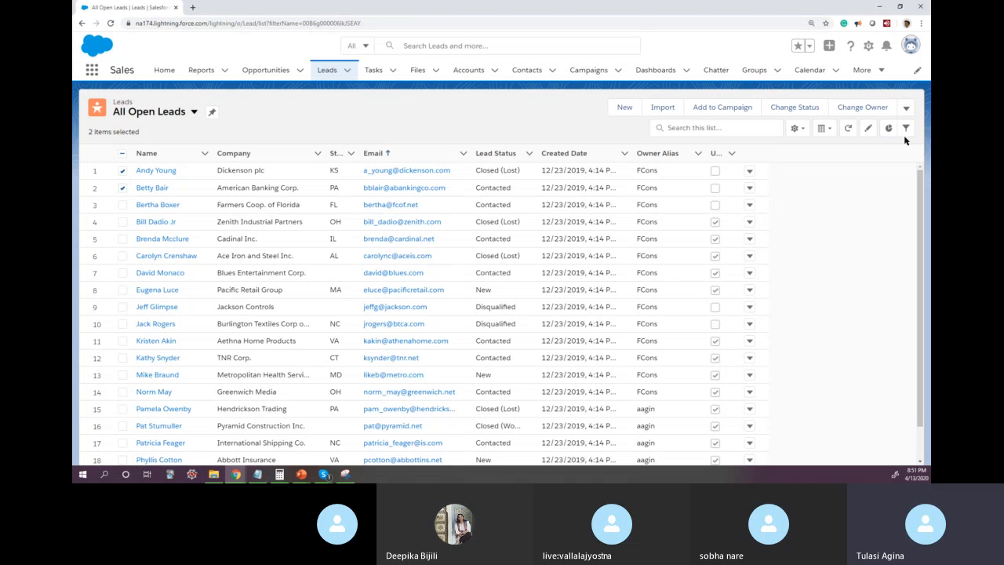
click(797, 129)
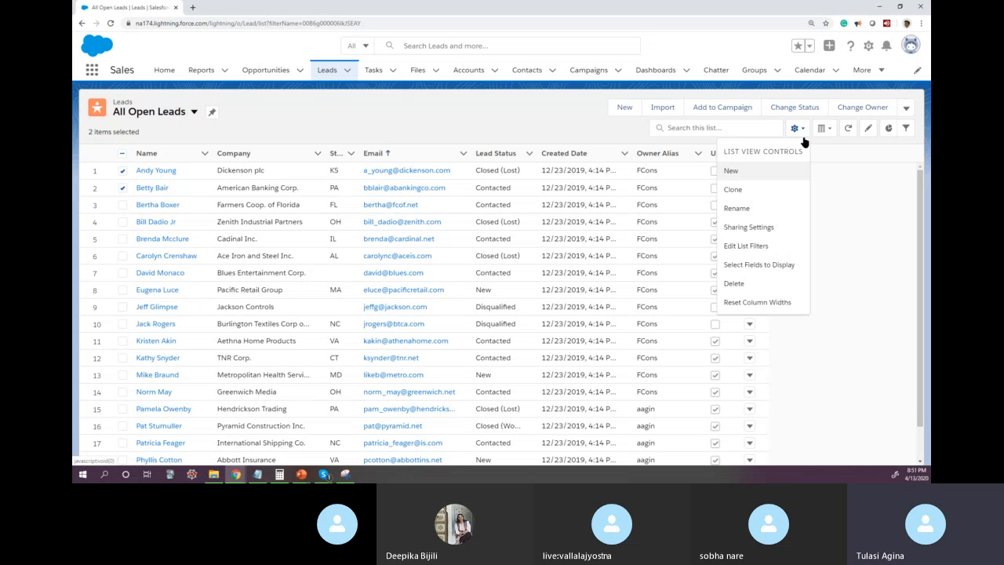
click(839, 194)
Step: Open the Printable View of All Open Leads, look over its records and close it
click(905, 112)
click(884, 150)
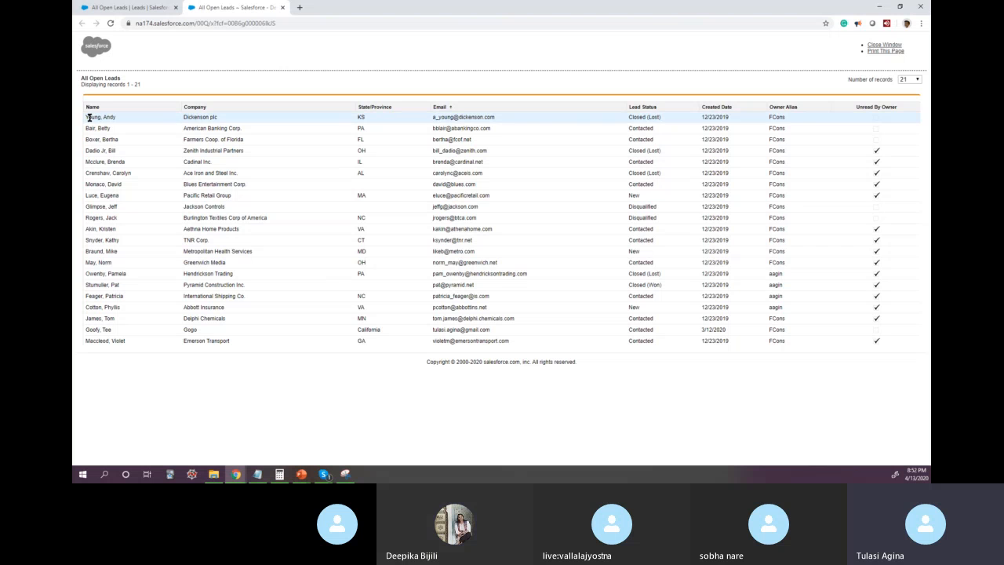
drag(89, 117, 506, 263)
click(141, 90)
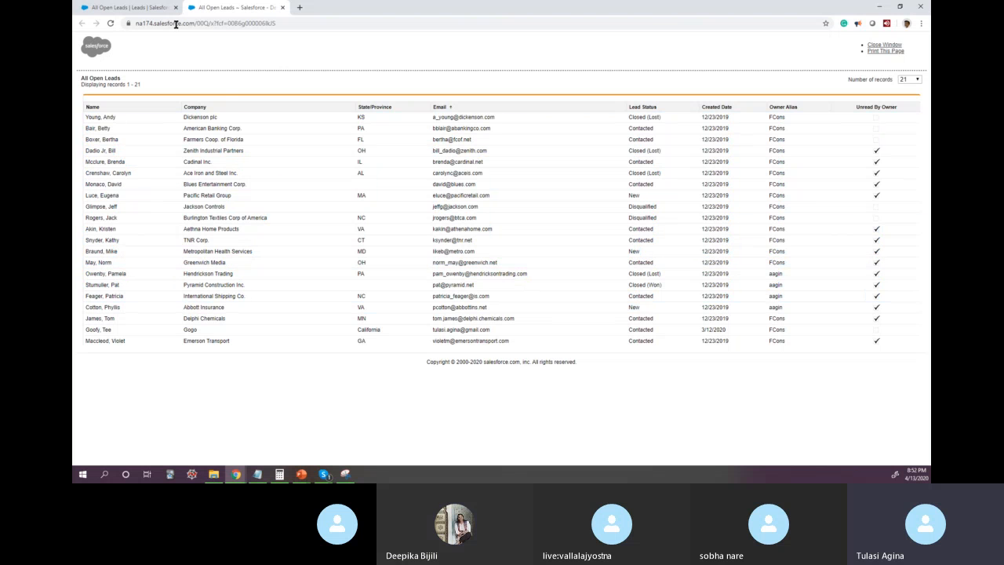
click(282, 8)
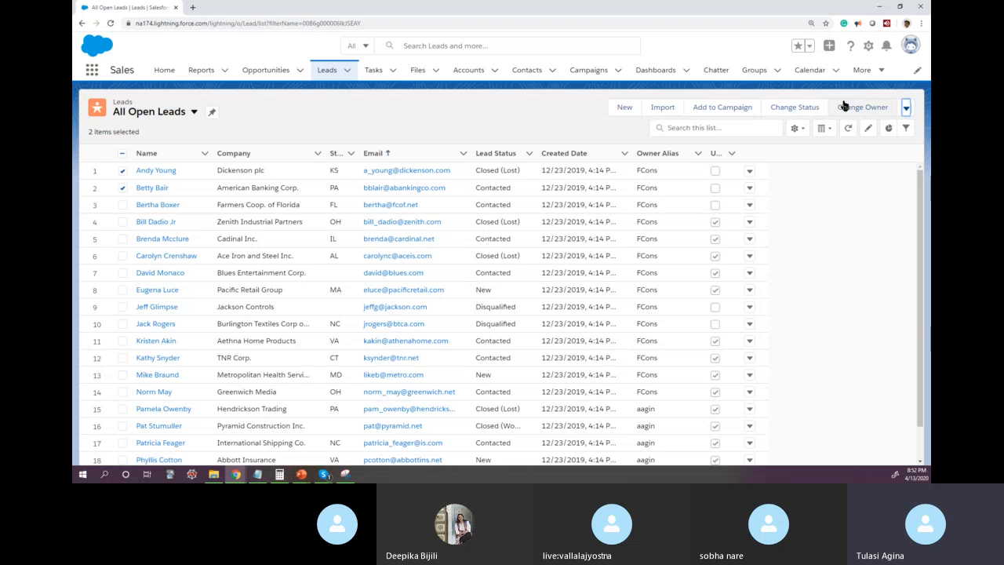
Step: Open the Printable View of the lead list once more and close it again
click(907, 110)
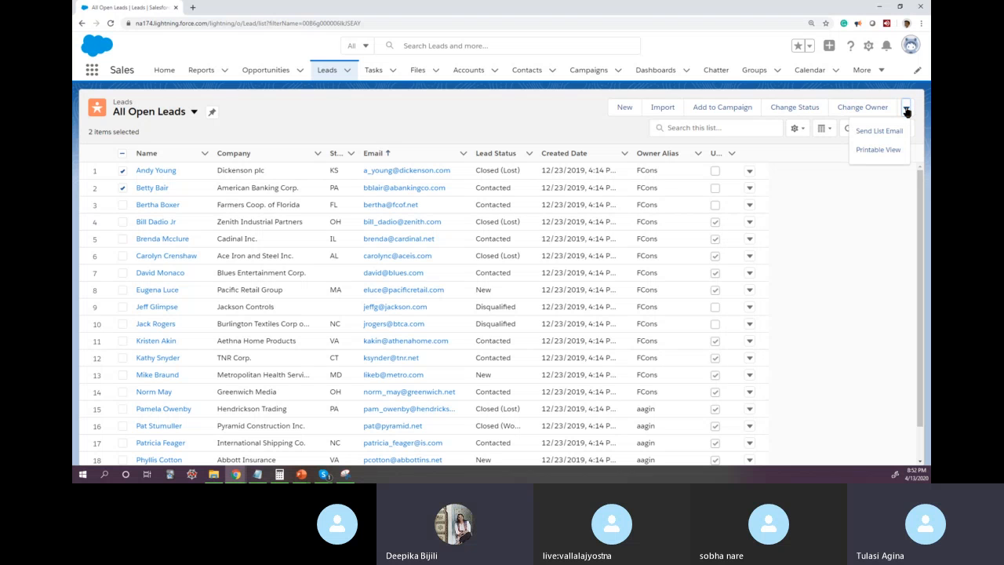
click(875, 154)
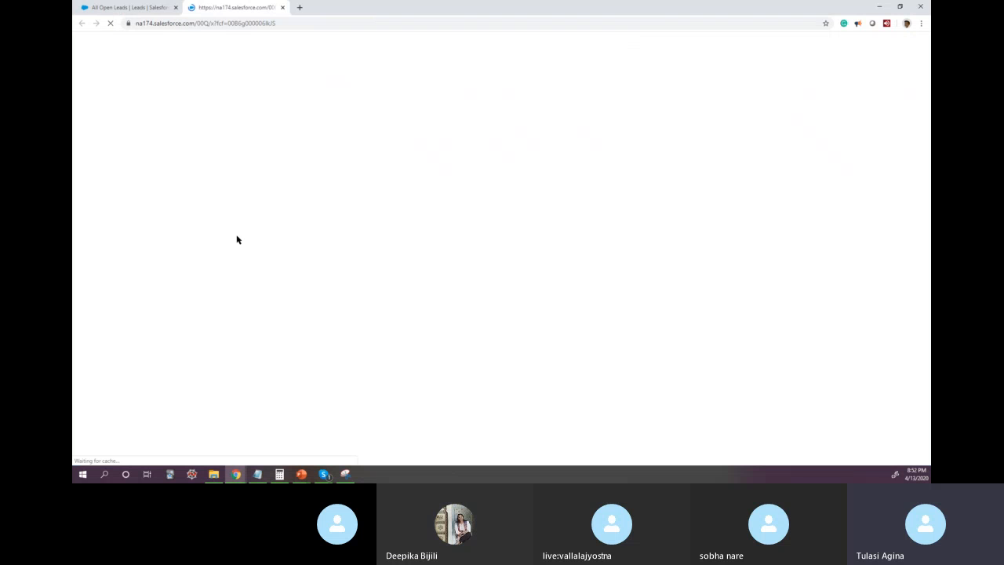
click(282, 8)
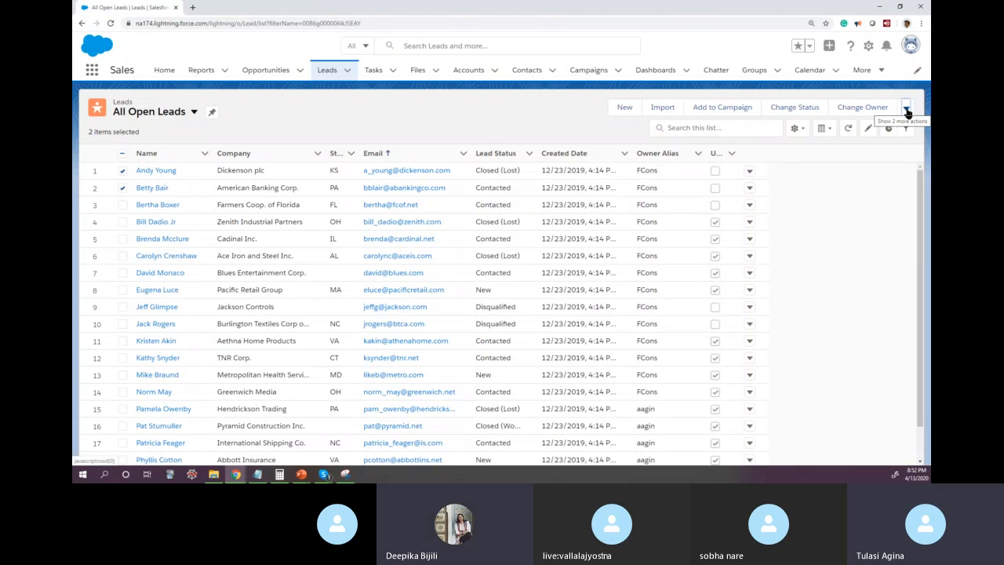
Step: Reopen the Printable View and select the table from its header row through the fourth lead record
click(907, 110)
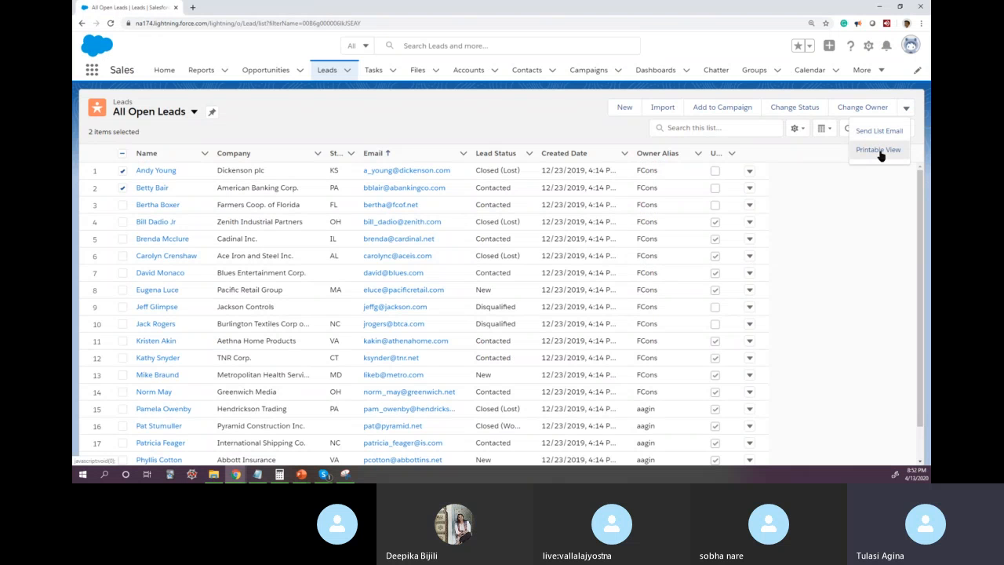
click(878, 150)
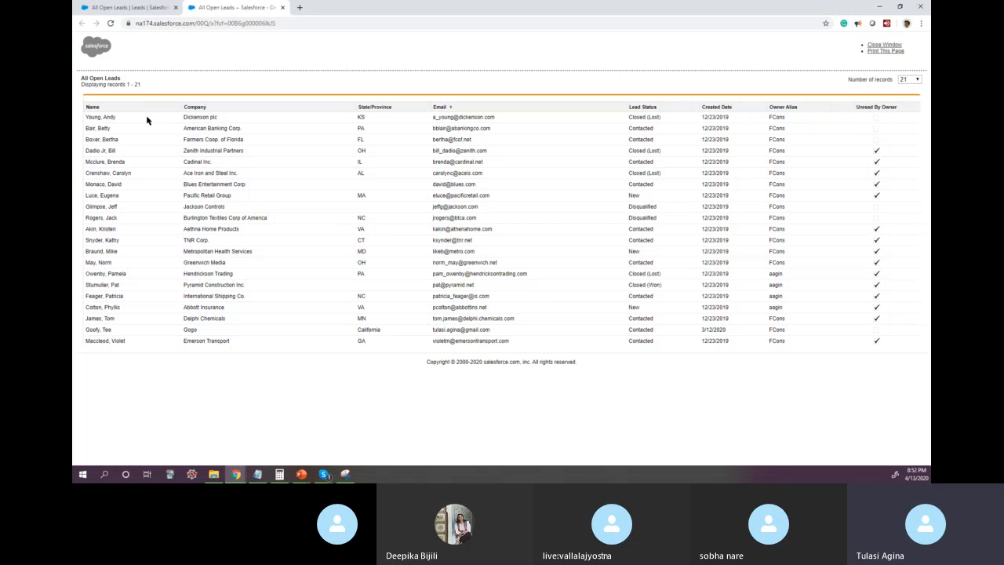
drag(93, 106, 889, 151)
click(88, 105)
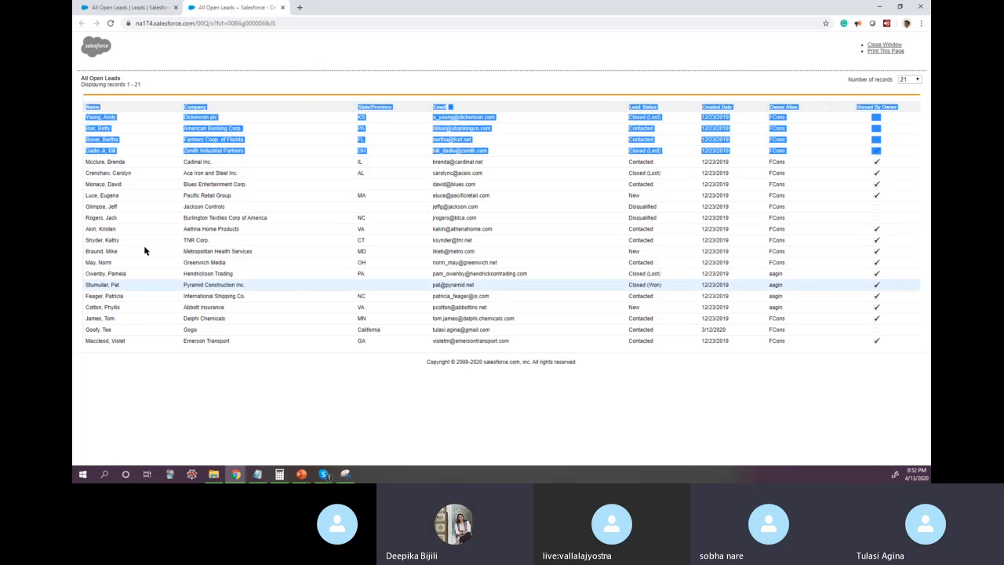
Step: Launch Excel, return to the All Open Leads page and place Excel's start window in front of it
click(105, 475)
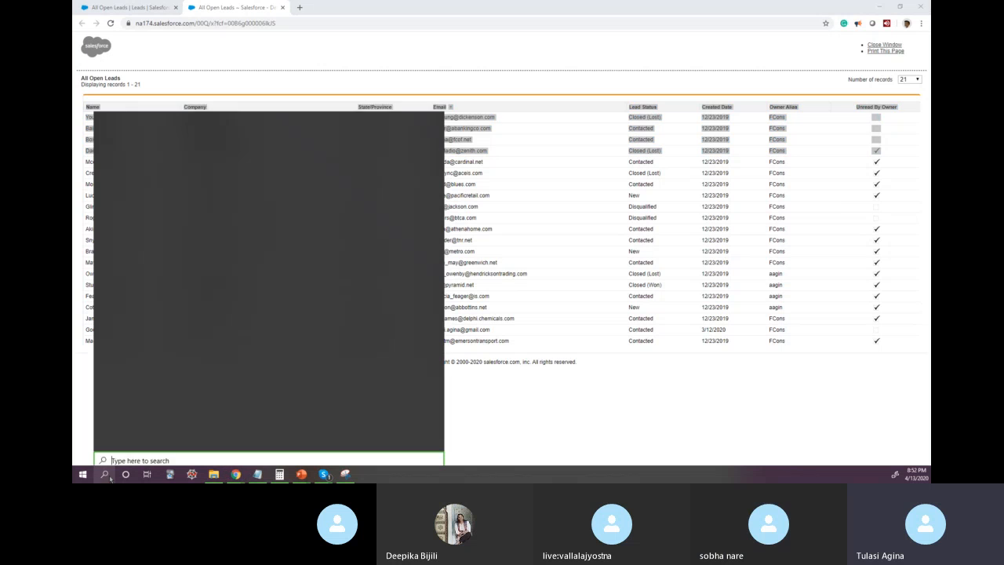
text(excel)
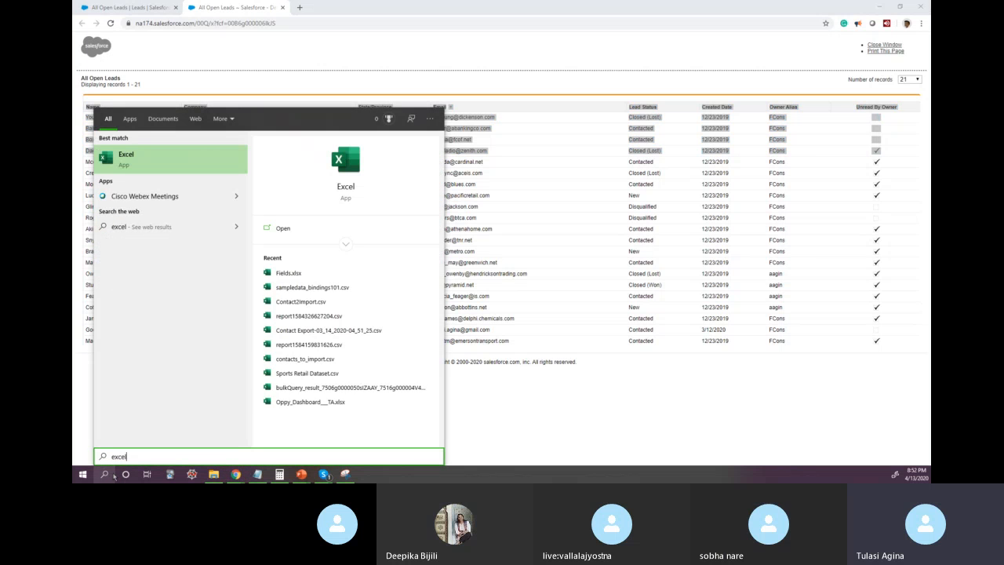
key(Return)
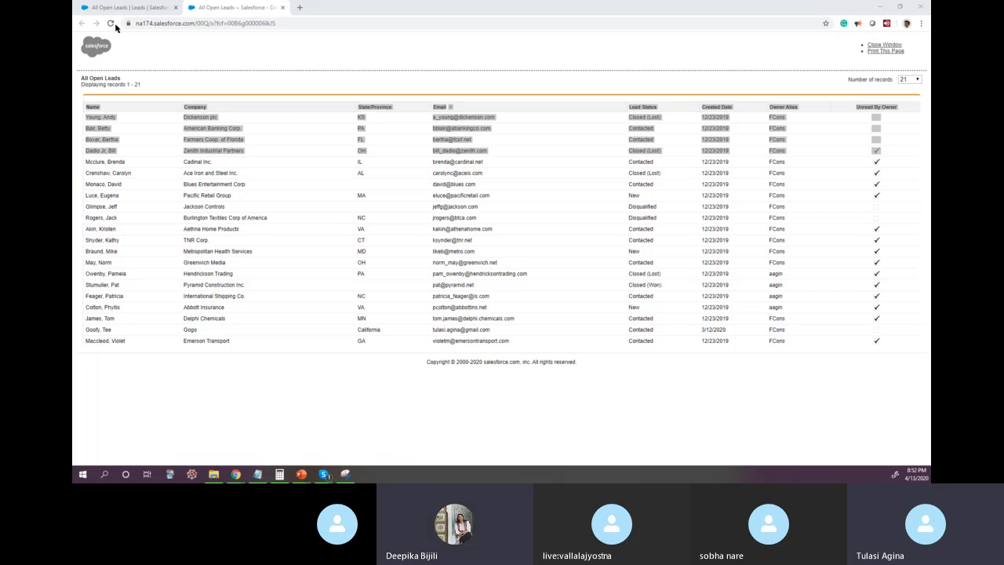
click(139, 8)
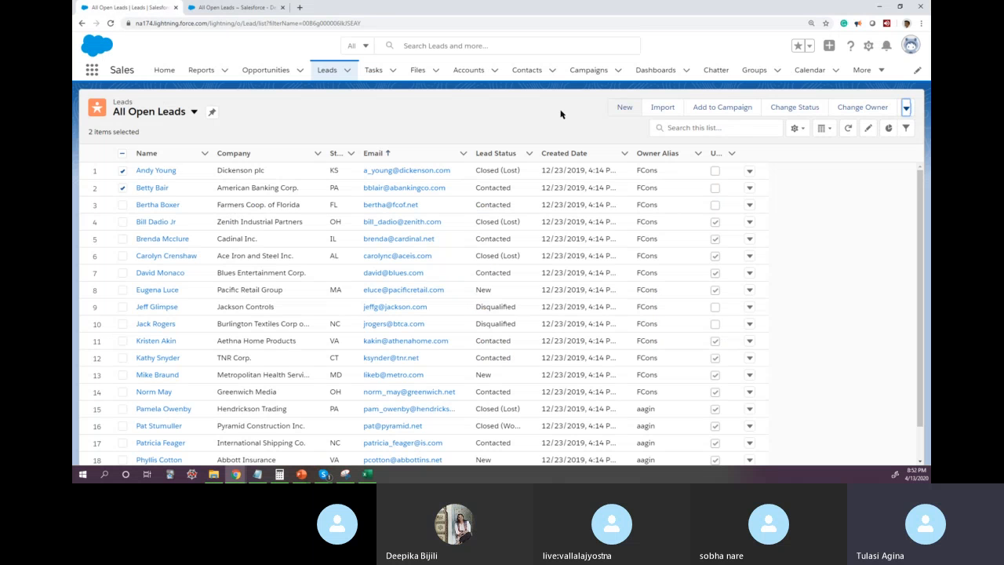
key(alt+Tab)
drag(72, 141, 511, 128)
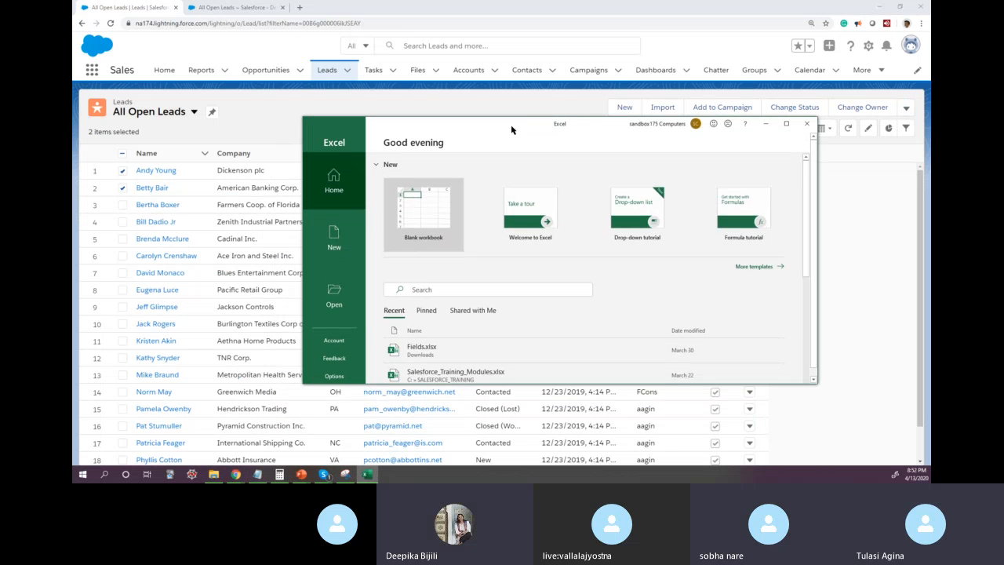
Step: Create a blank workbook in the maximized Excel window and try pasting the copied lead table with its source formatting, undoing the paste
click(786, 124)
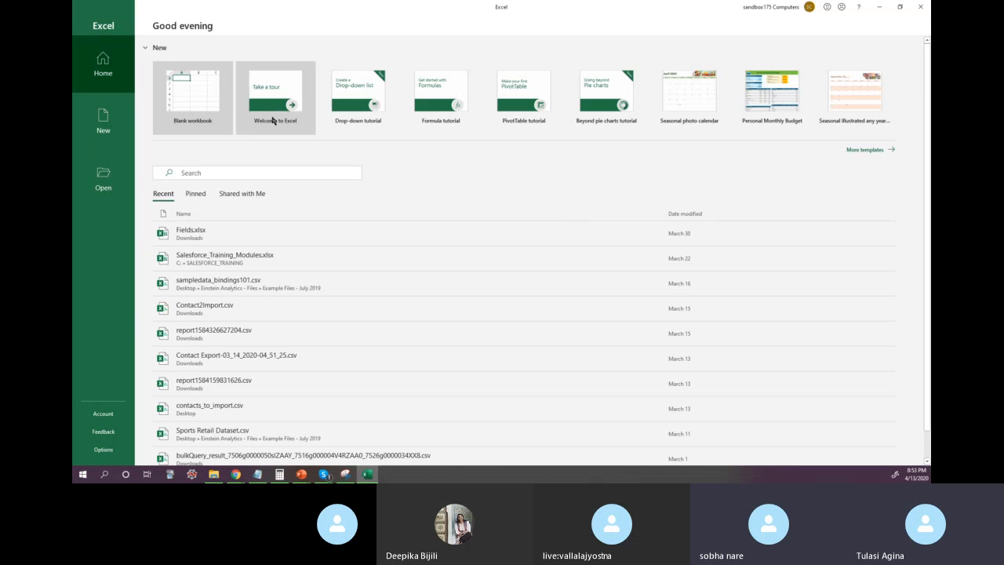
click(200, 99)
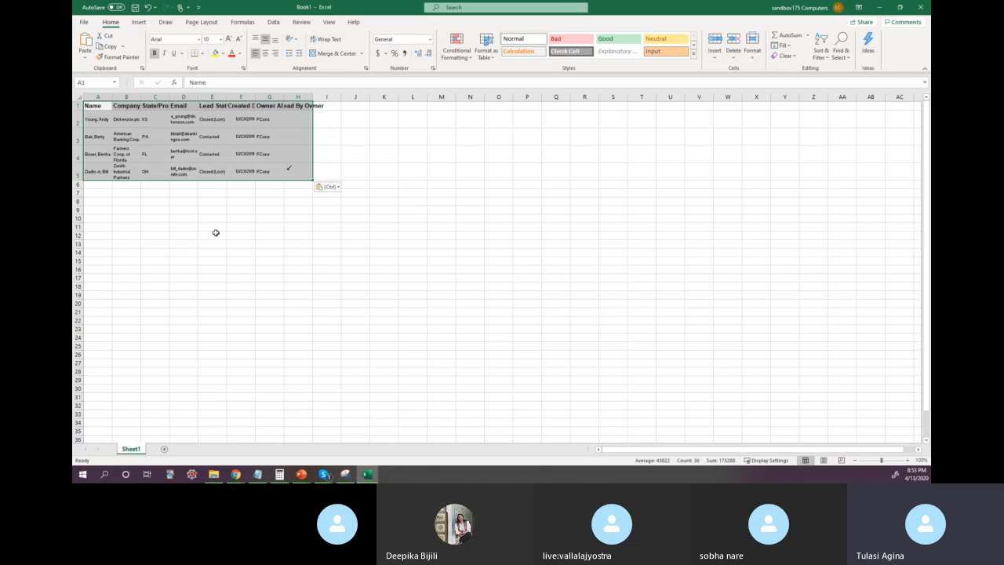
click(216, 233)
key(ctrl+z)
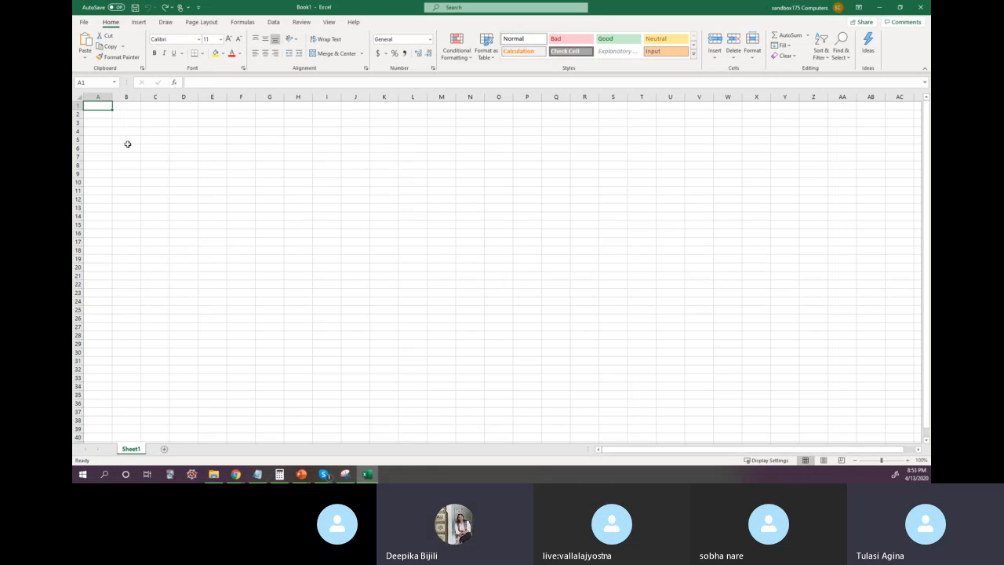
Step: Paste the copied lead table at cell A1 without its source formatting
right_click(103, 104)
click(138, 148)
click(154, 173)
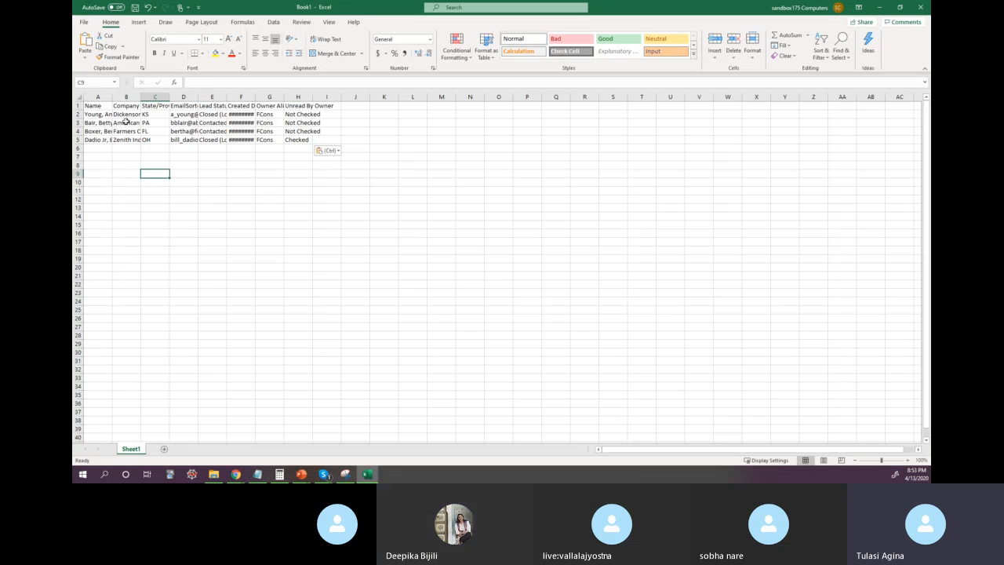
Step: Auto-fit the widths of columns A through H to their contents and deselect them
click(105, 97)
drag(105, 97, 313, 96)
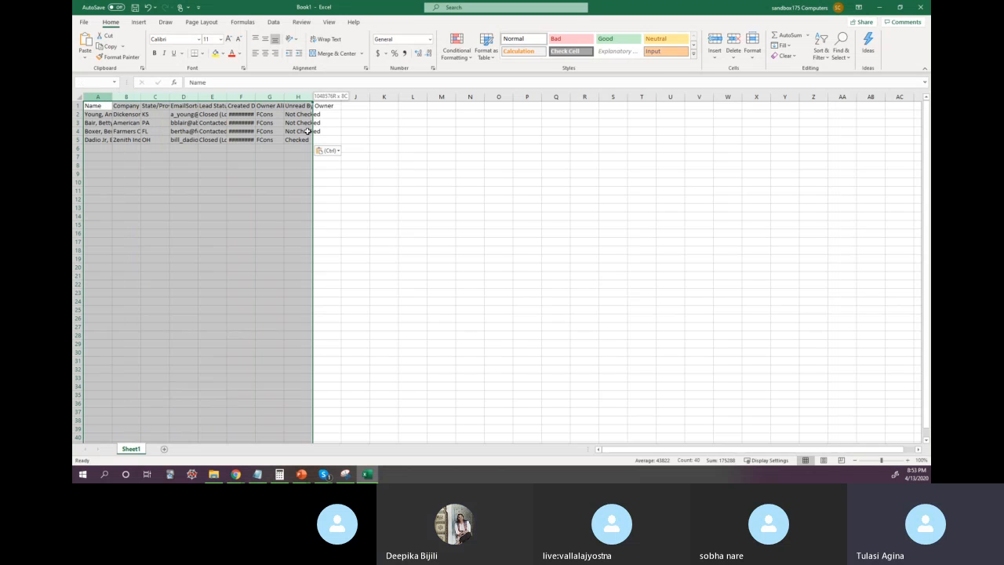
double_click(313, 96)
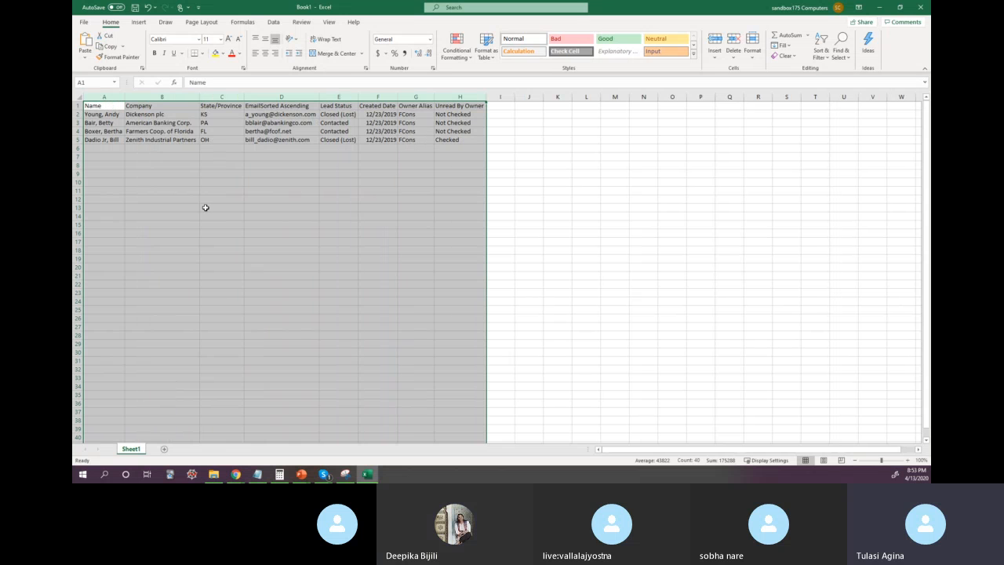
click(204, 207)
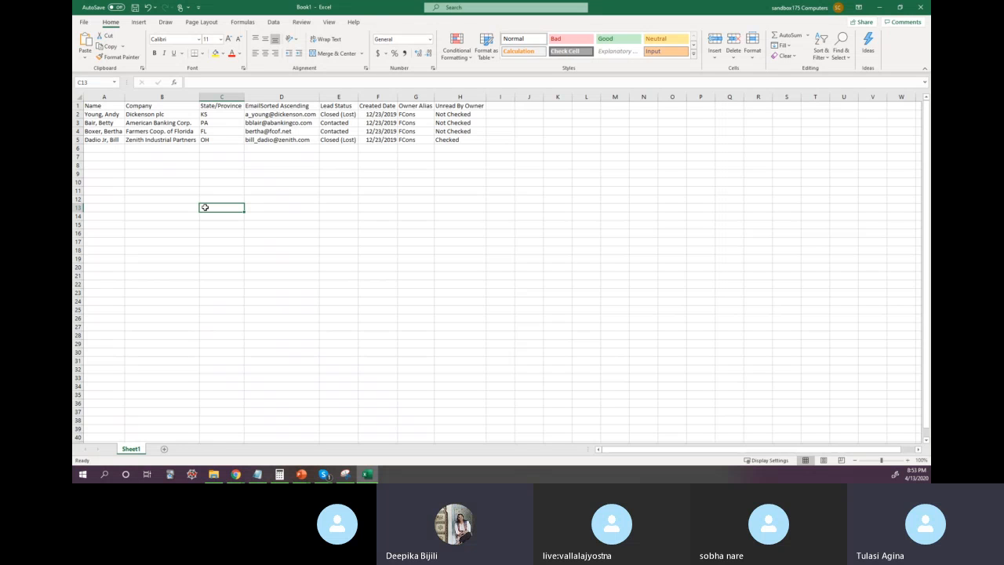
click(204, 164)
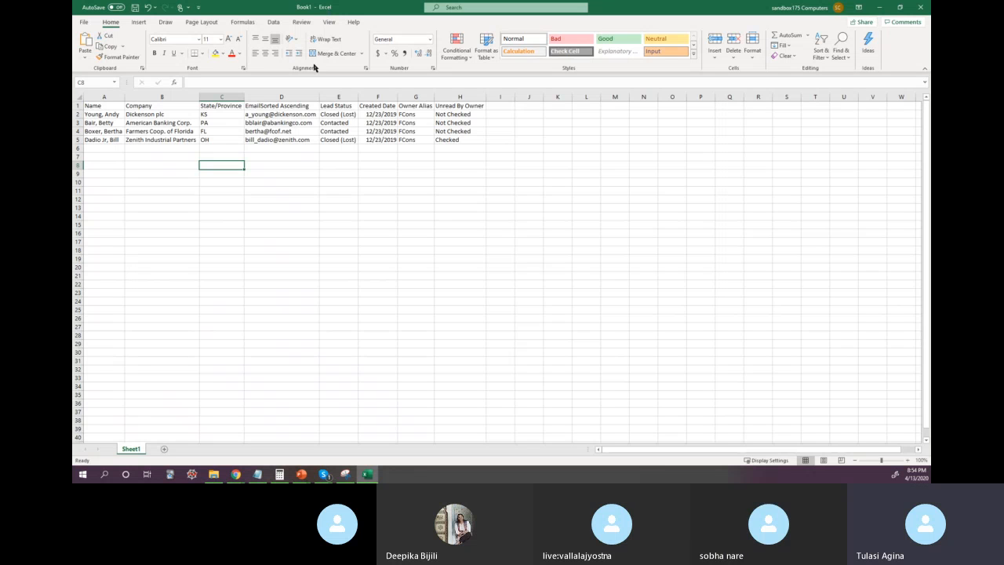
Step: Search Windows for the Excel app and dismiss the search
click(106, 474)
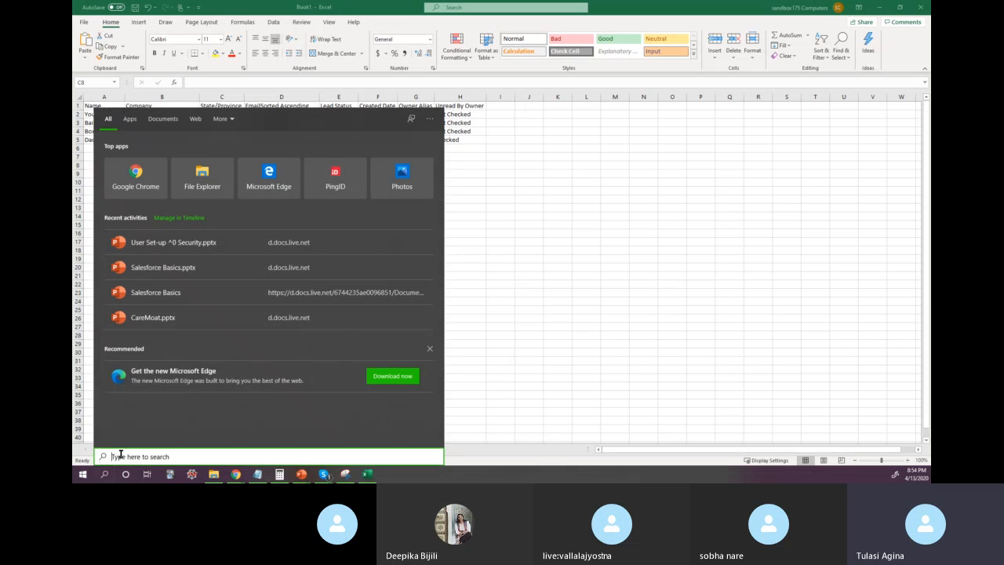
text(Ex)
text(cel)
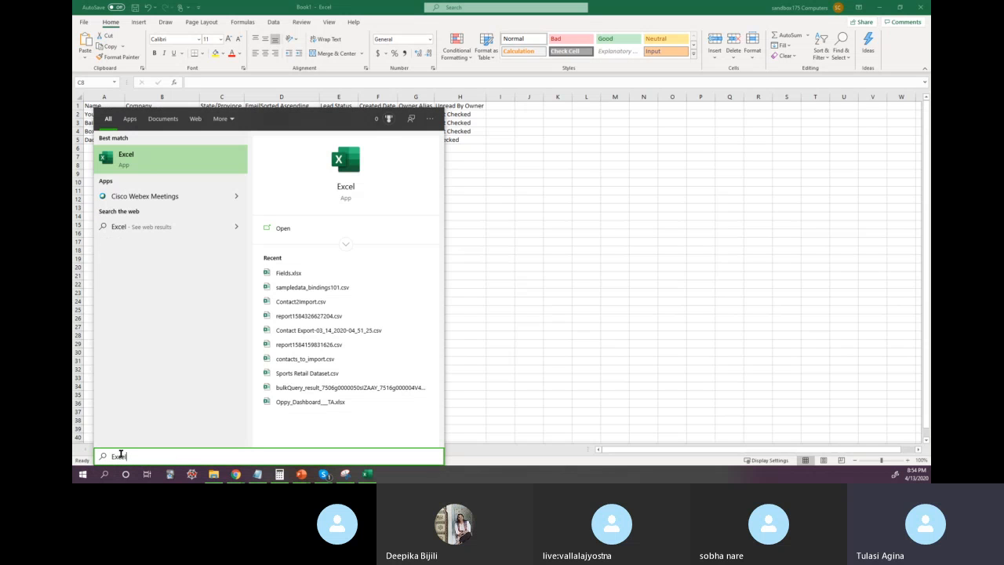
click(493, 269)
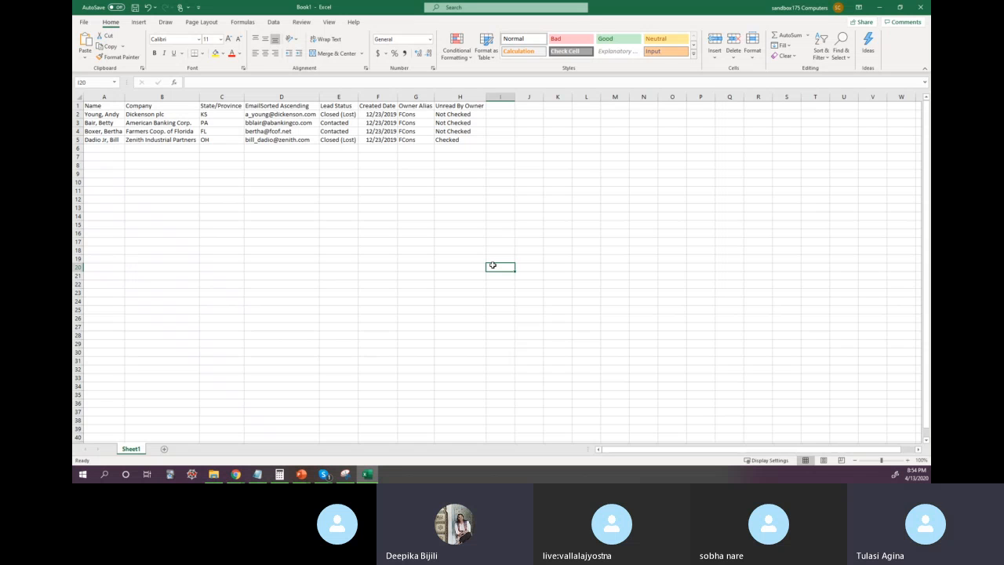
Step: Switch back to Salesforce, close the old Printable View tab and open a fresh Printable View of All Open Leads
click(880, 8)
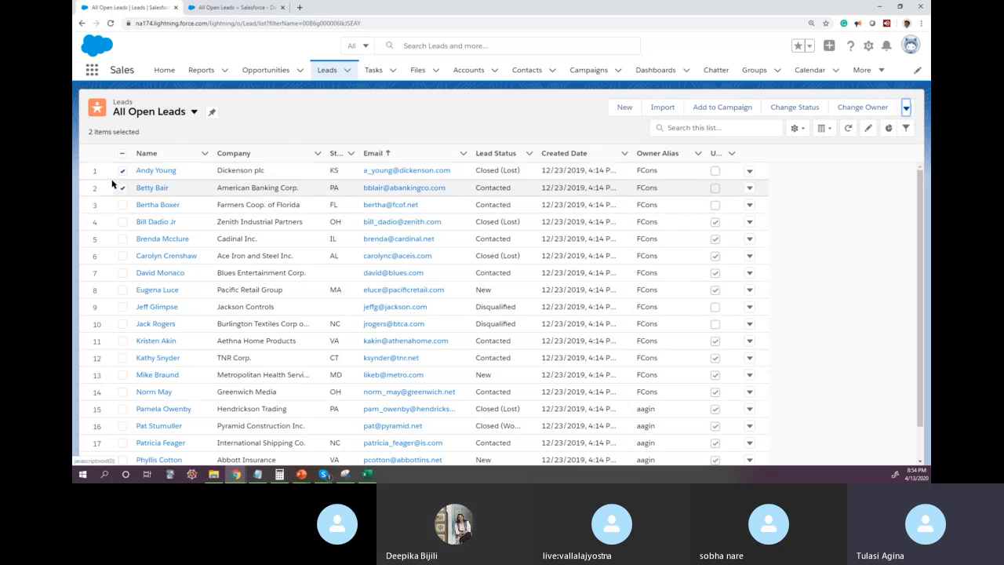
click(907, 110)
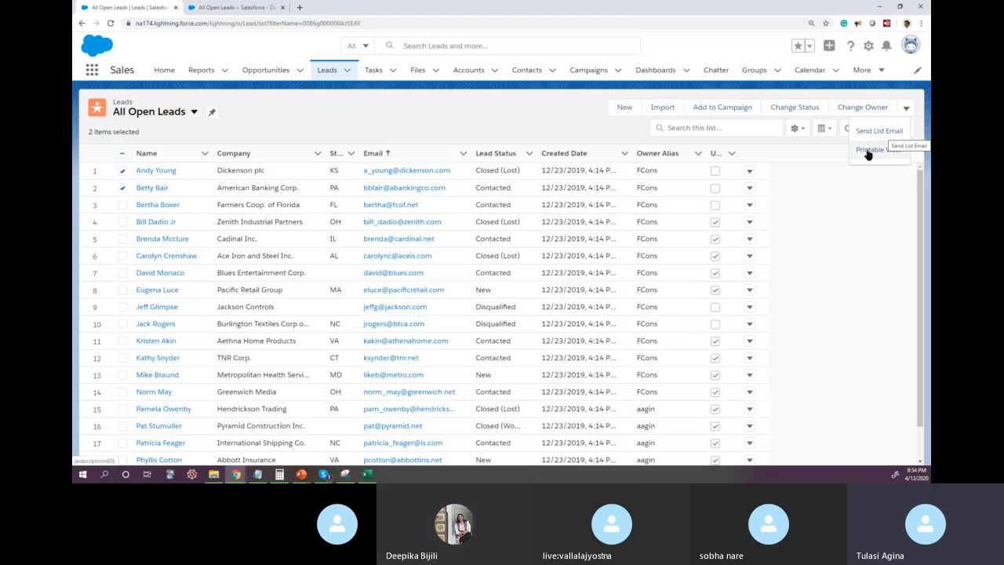
click(283, 7)
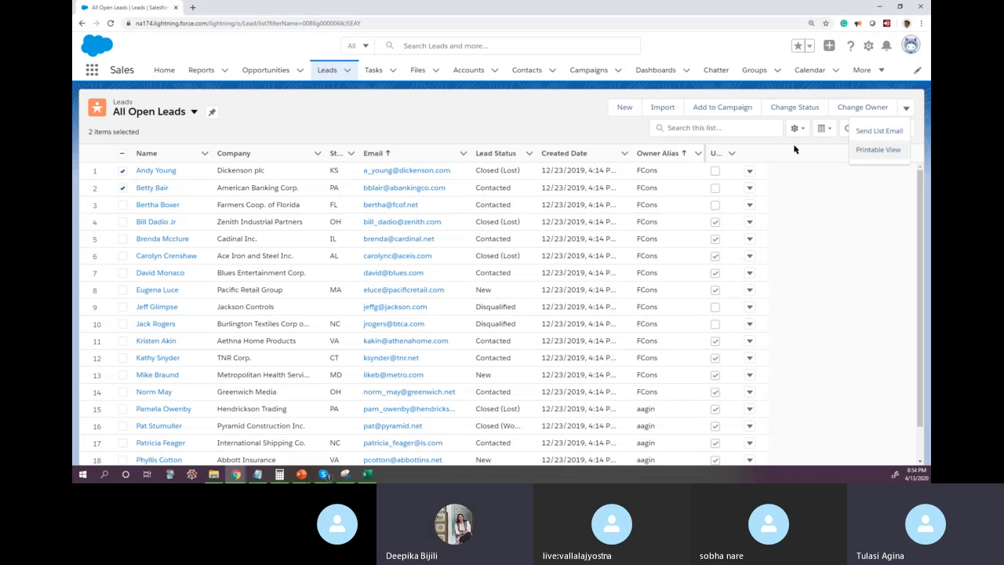
click(877, 150)
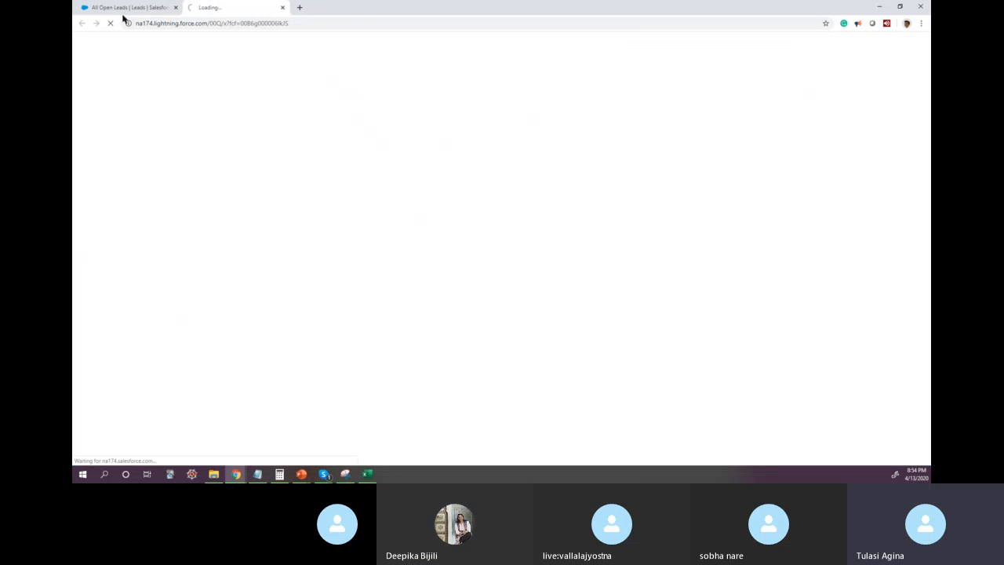
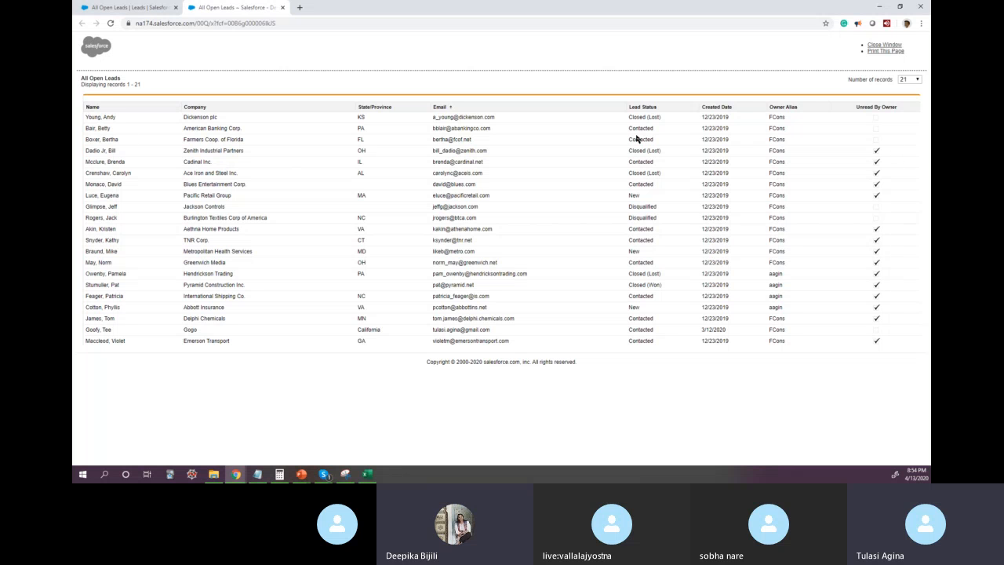
Step: Copy the table header and the first five lead rows from the All Open Leads Printable View
drag(87, 110, 214, 161)
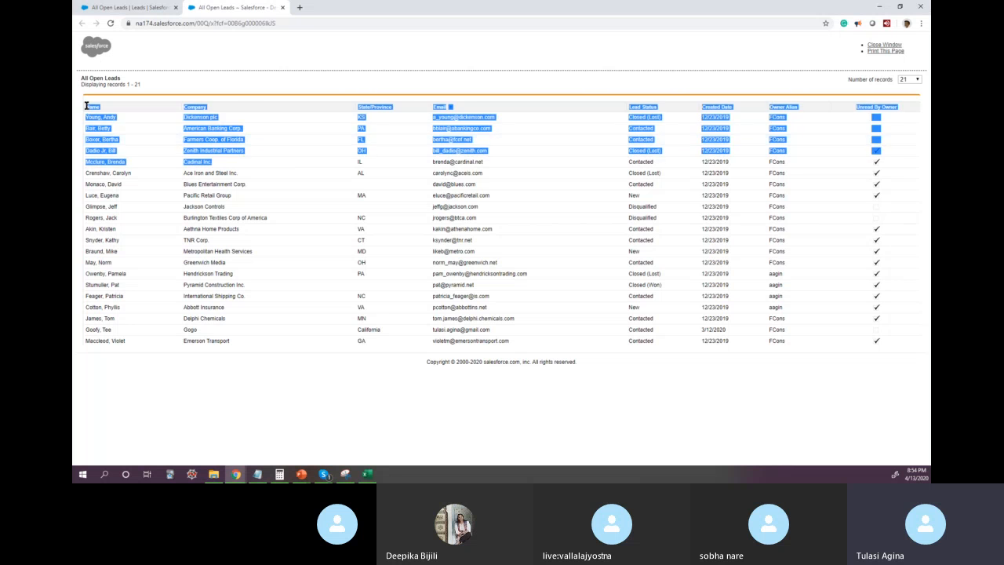
drag(86, 106, 902, 168)
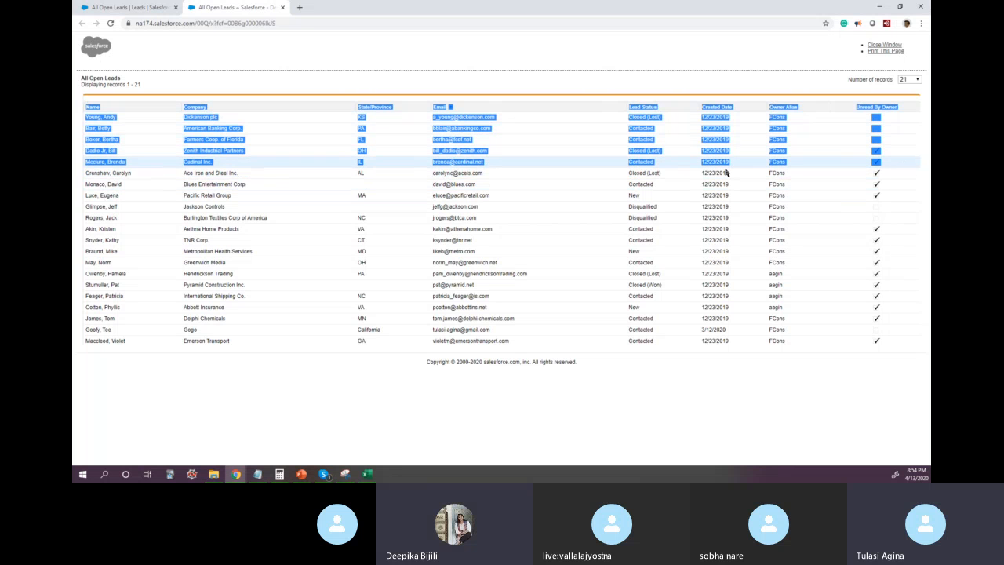
right_click(202, 117)
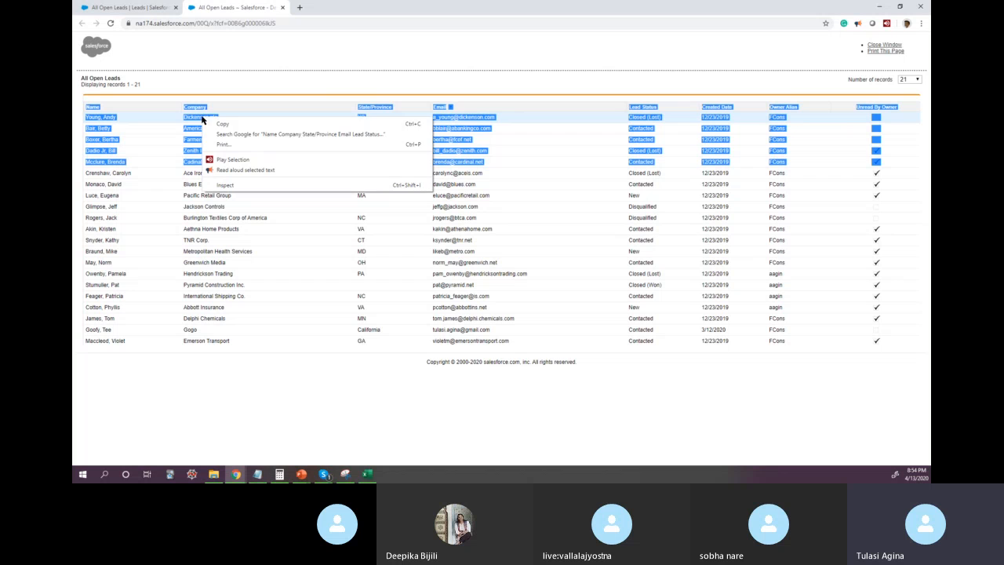
click(255, 125)
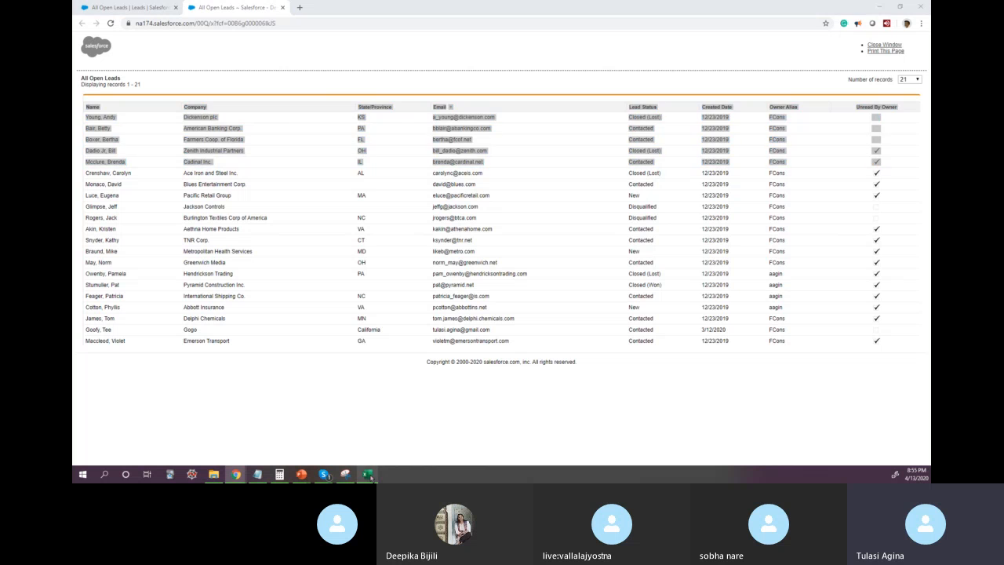
Step: Switch to Excel, paste the copied leads at cell A9 with matching destination formatting, and undo the paste
click(369, 475)
click(104, 172)
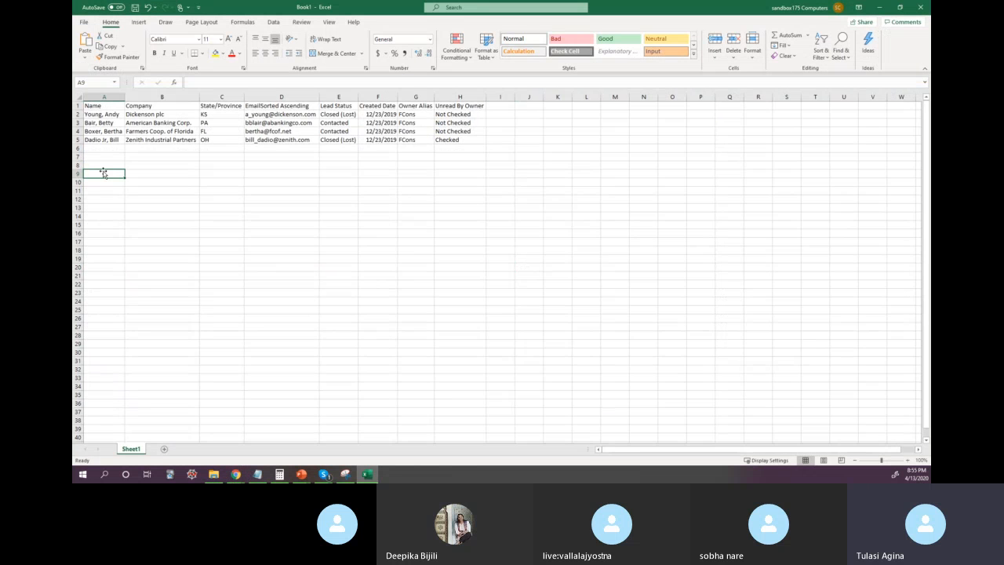
right_click(93, 175)
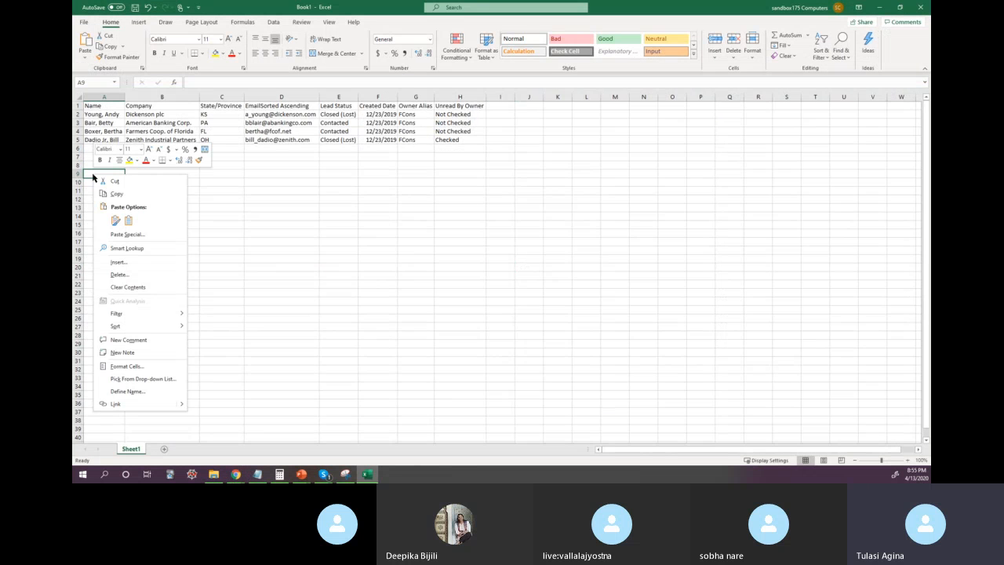
click(129, 222)
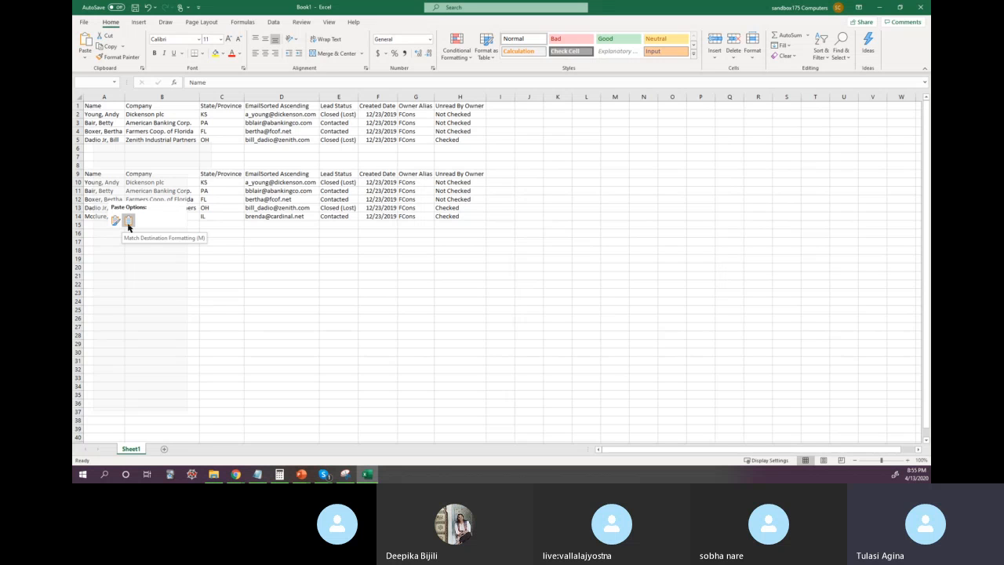
key(ctrl+z)
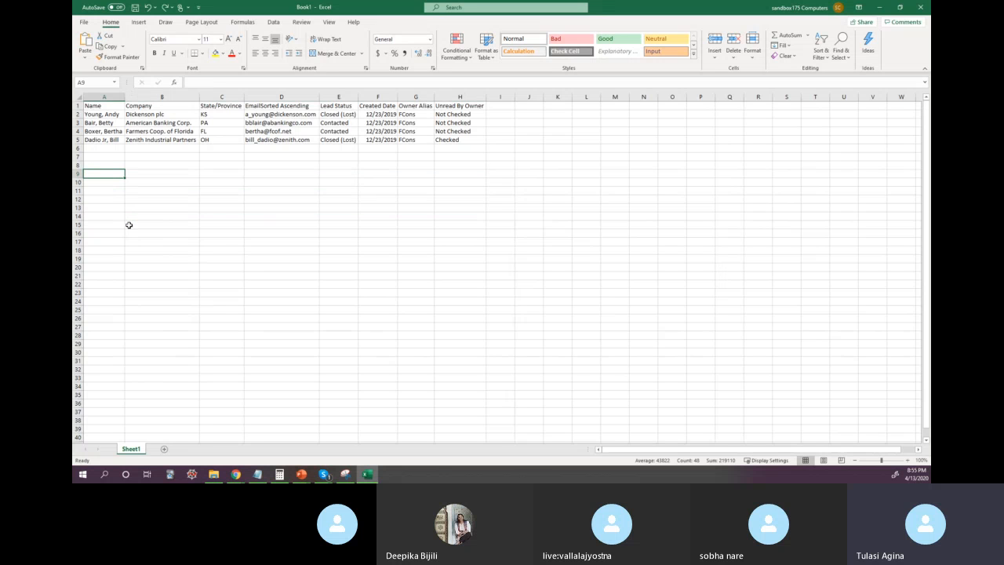
Step: Fill the header cells A1:H1 with yellow
click(174, 184)
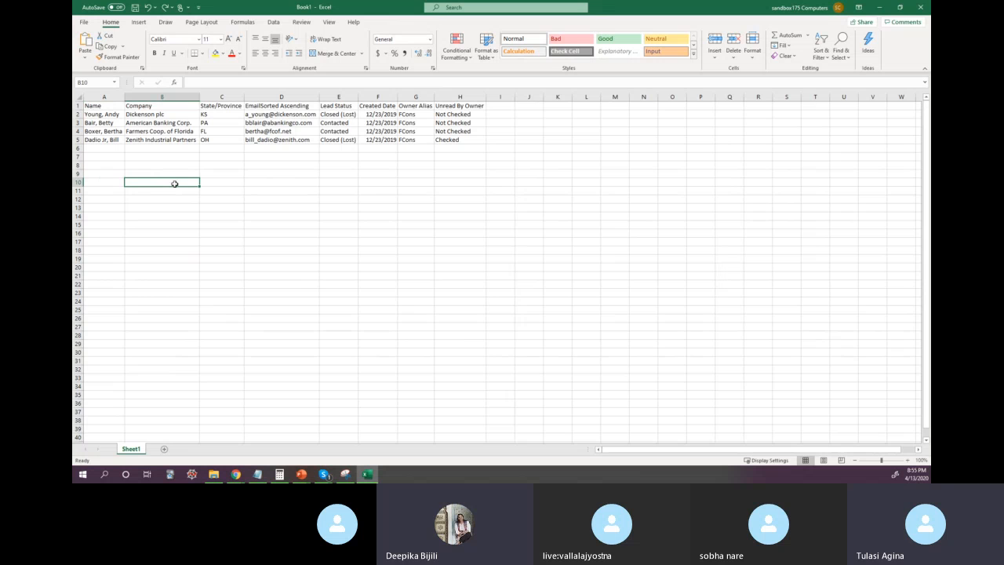
click(224, 155)
drag(110, 106, 465, 106)
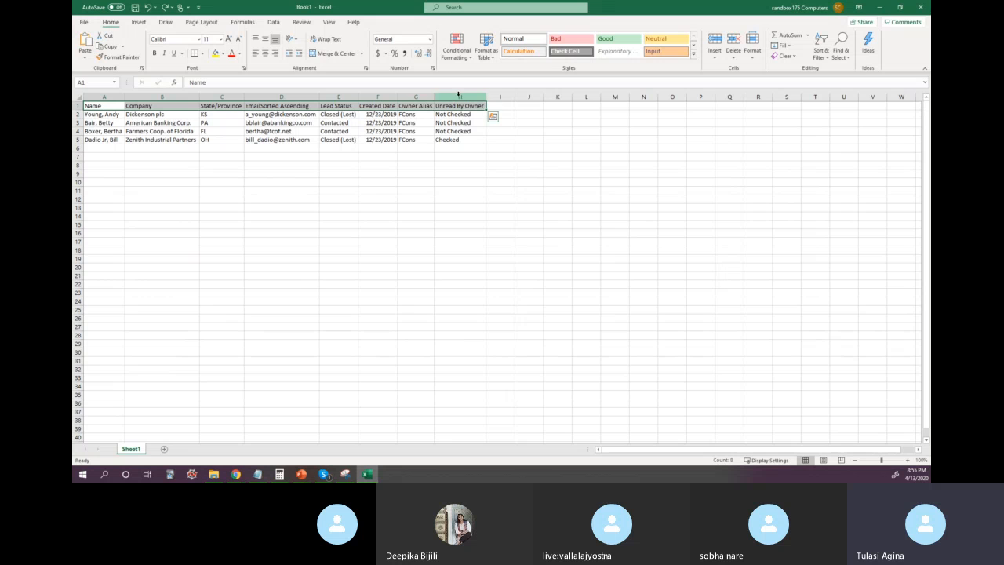
click(215, 53)
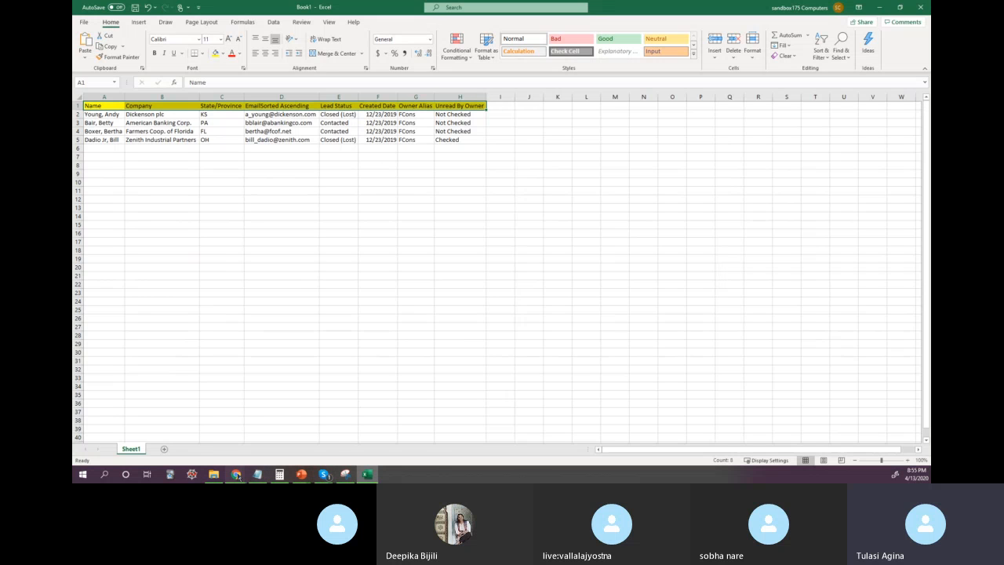
Step: Switch to Chrome, search for "salesforce administrator certification exam guide" in a new tab and open the Trailhead exam guide result
mouse_move(235, 474)
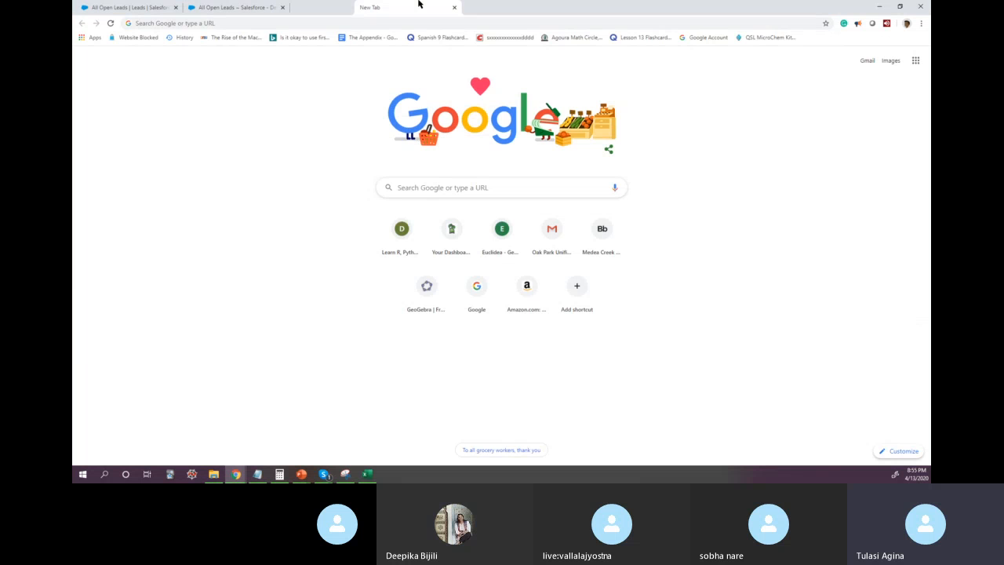
click(304, 22)
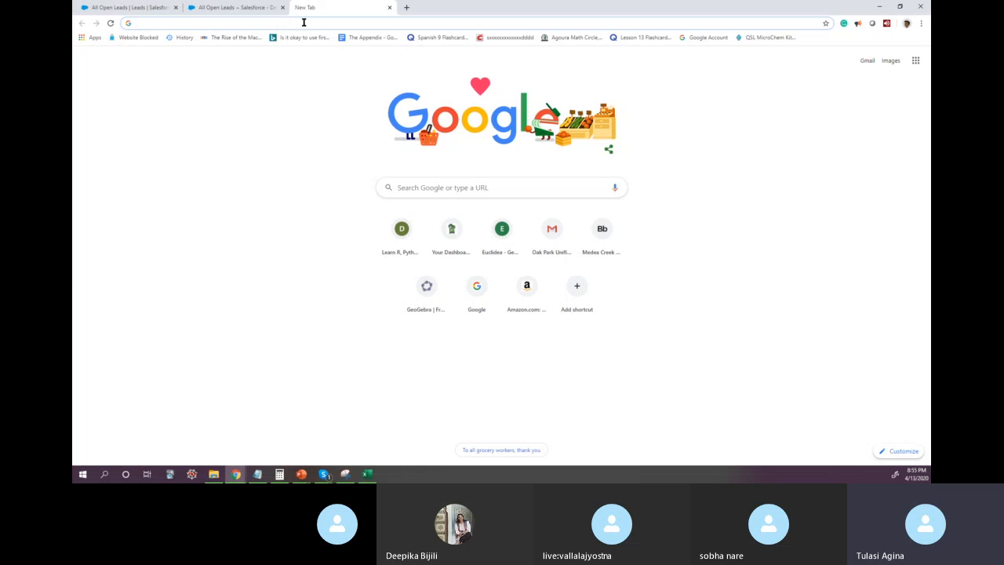
text(SAles)
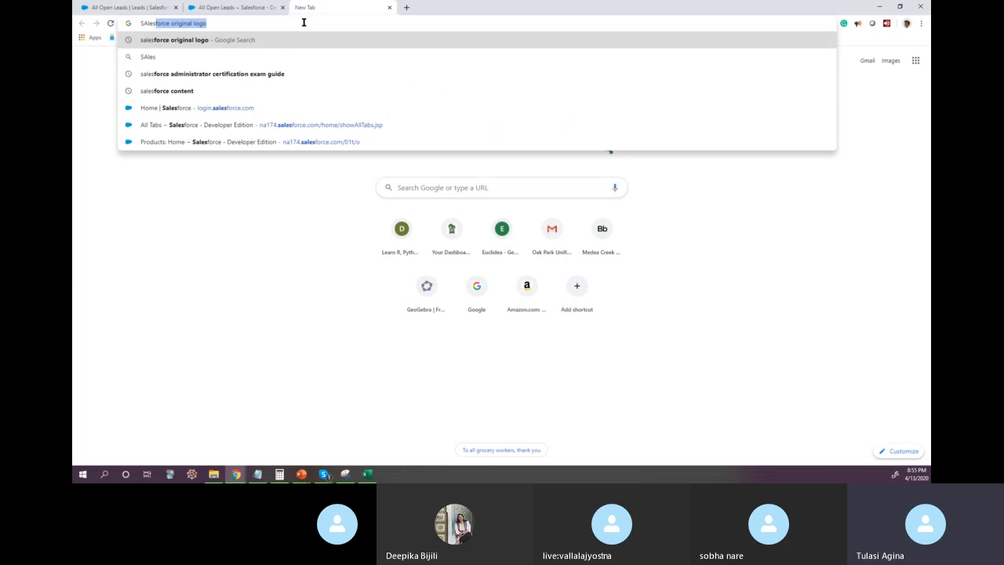
key(Down)
key(Down)
key(Return)
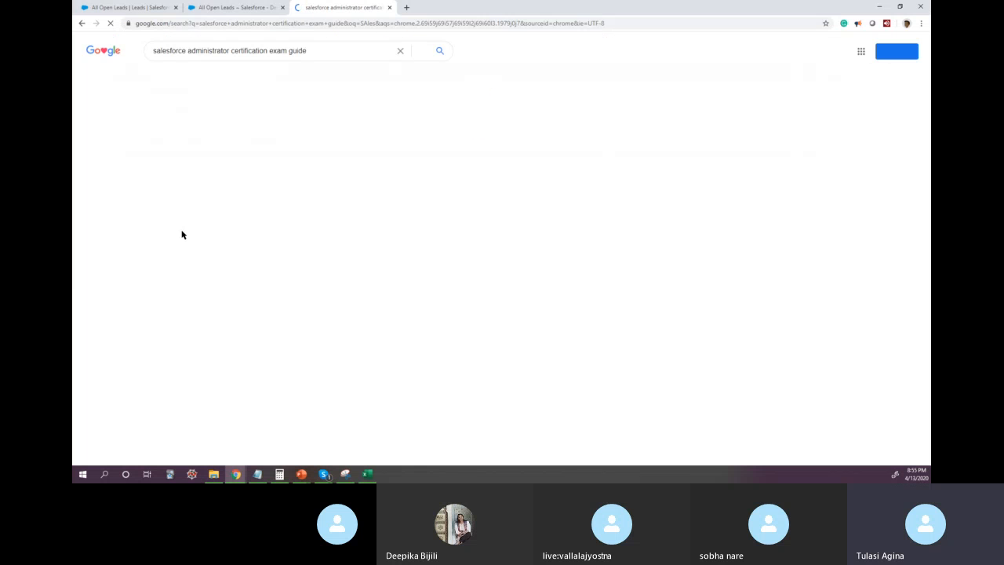
click(308, 127)
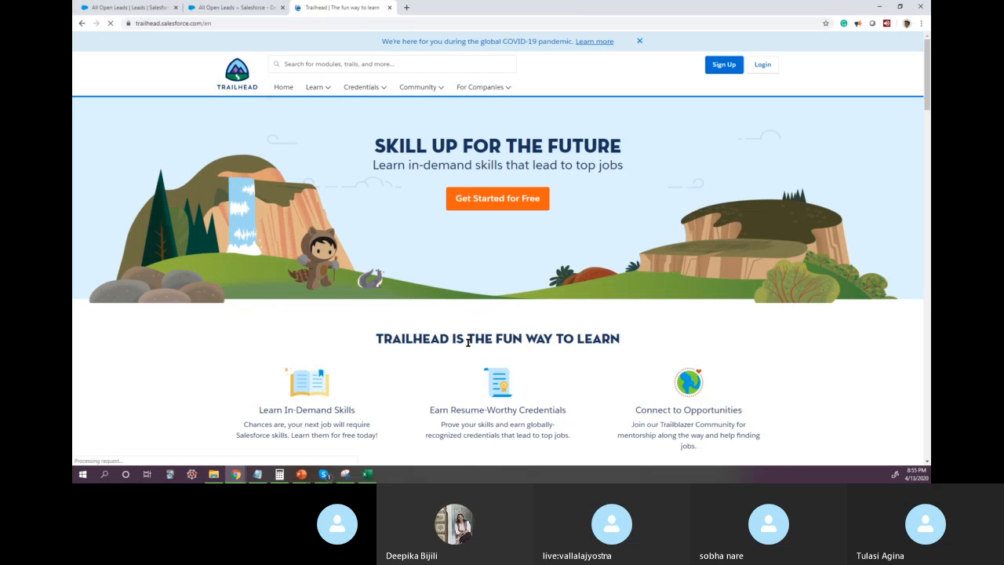
Step: Search Trailhead for "Admin exam guide" and look through the results
scroll(416, 337, down, 5)
scroll(472, 347, down, 5)
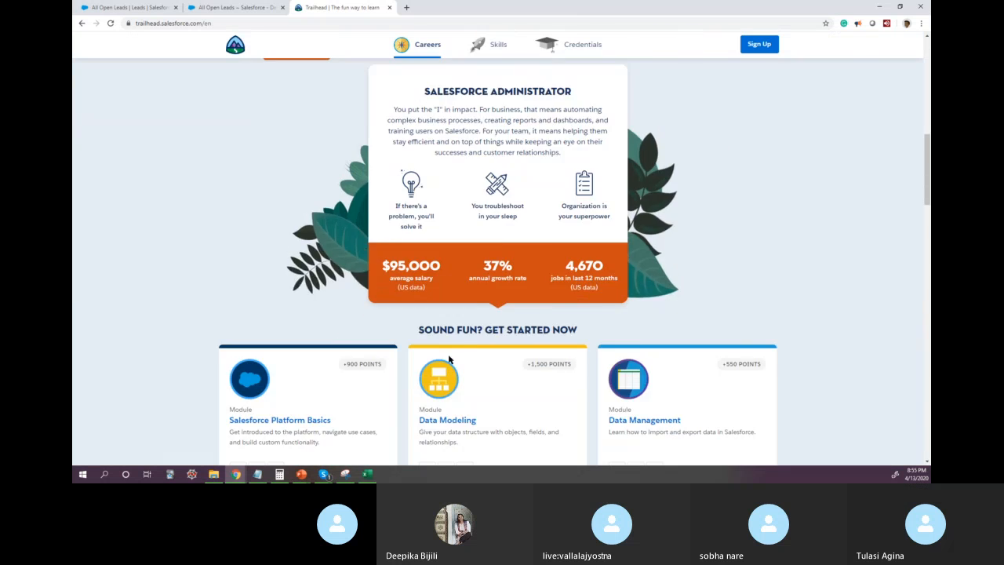
scroll(364, 303, up, 4)
scroll(342, 244, up, 10)
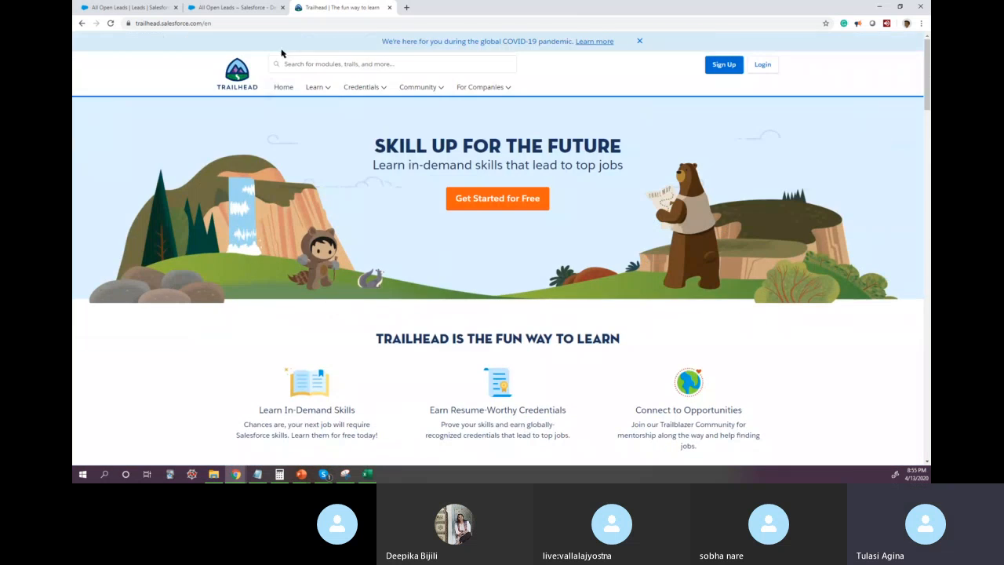
click(334, 63)
text(Admin guide)
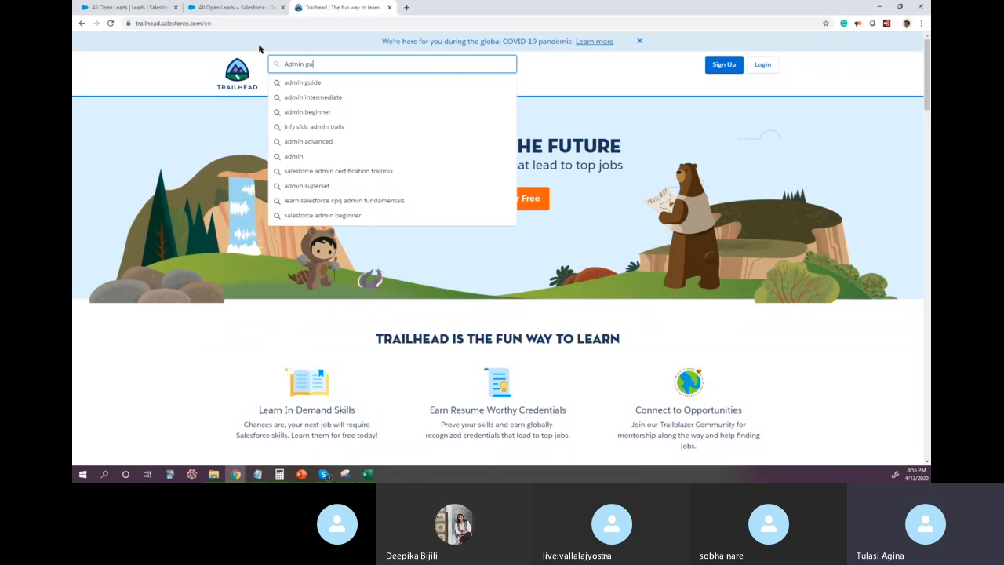
key(Left)
key(Left)
key(Left)
key(Left)
key(Left)
text(exam)
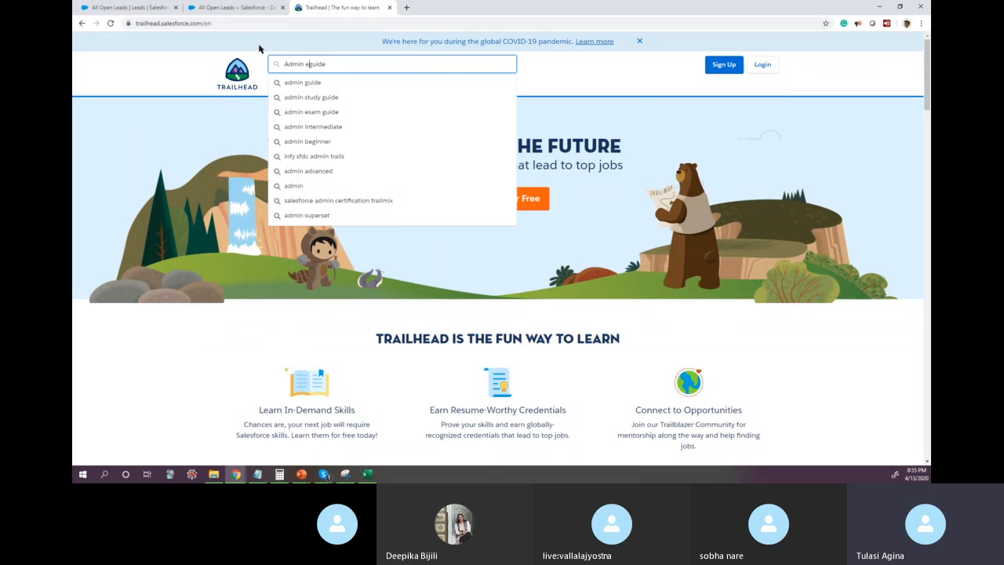
key(Return)
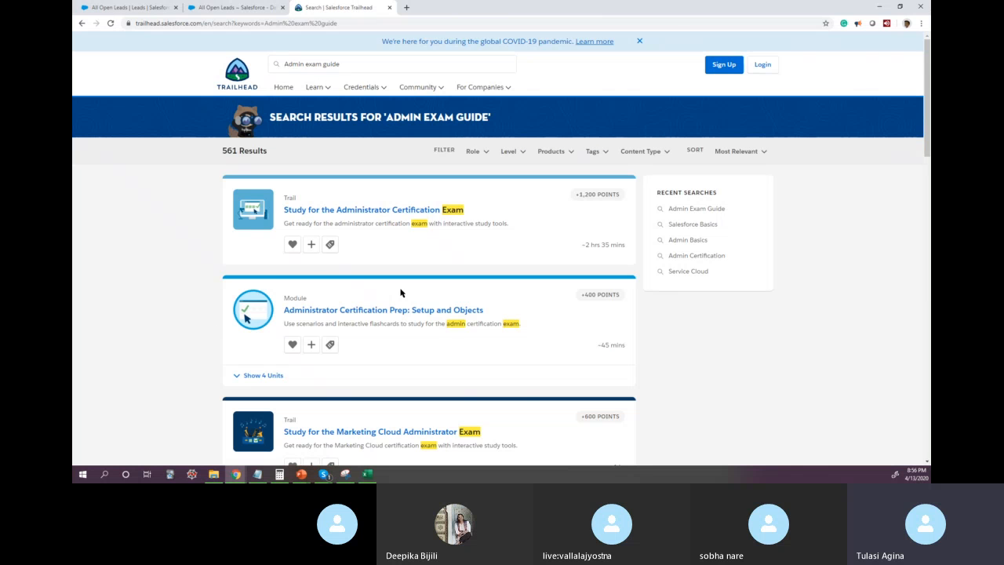
scroll(405, 290, down, 3)
scroll(406, 290, up, 3)
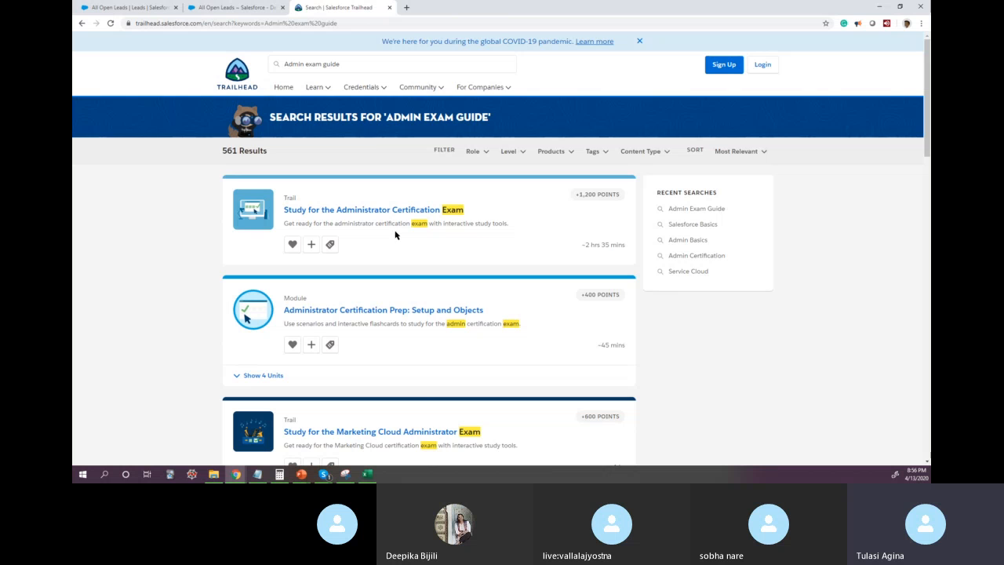
Step: Search Google again for "salesforce administrator certification exam guide" and open the Trailhead Administrator certification page
click(347, 24)
text(Salesforce)
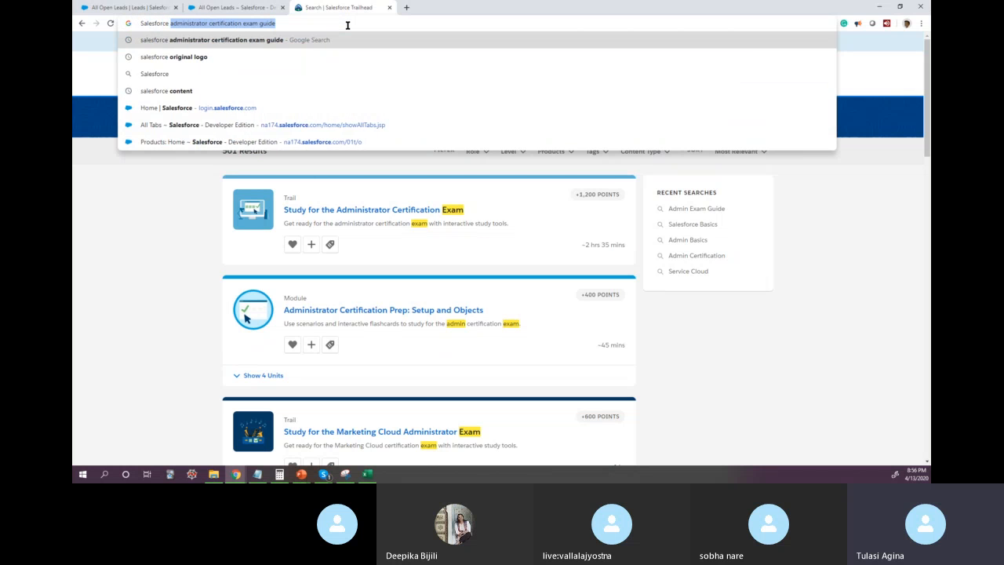
key(Return)
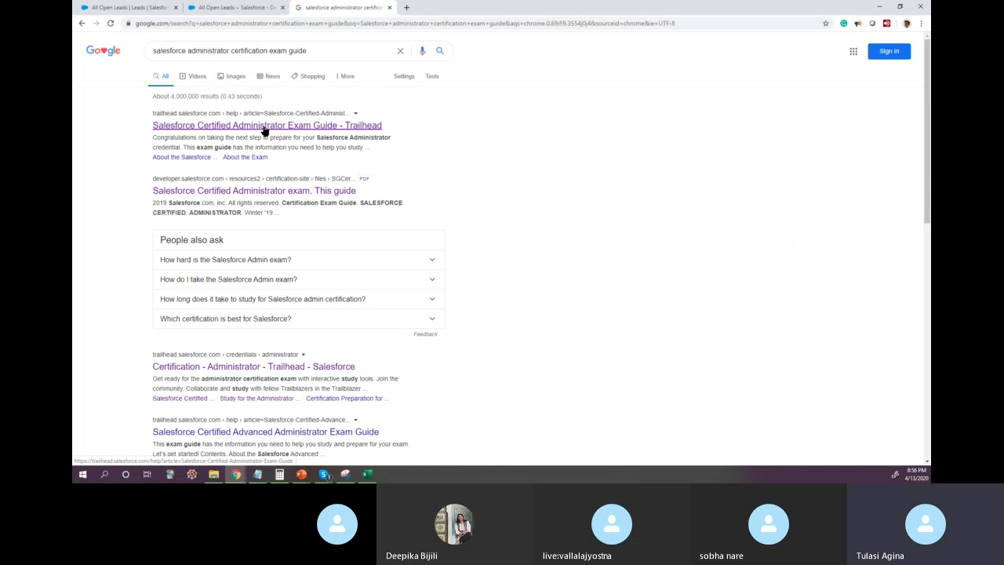
click(342, 368)
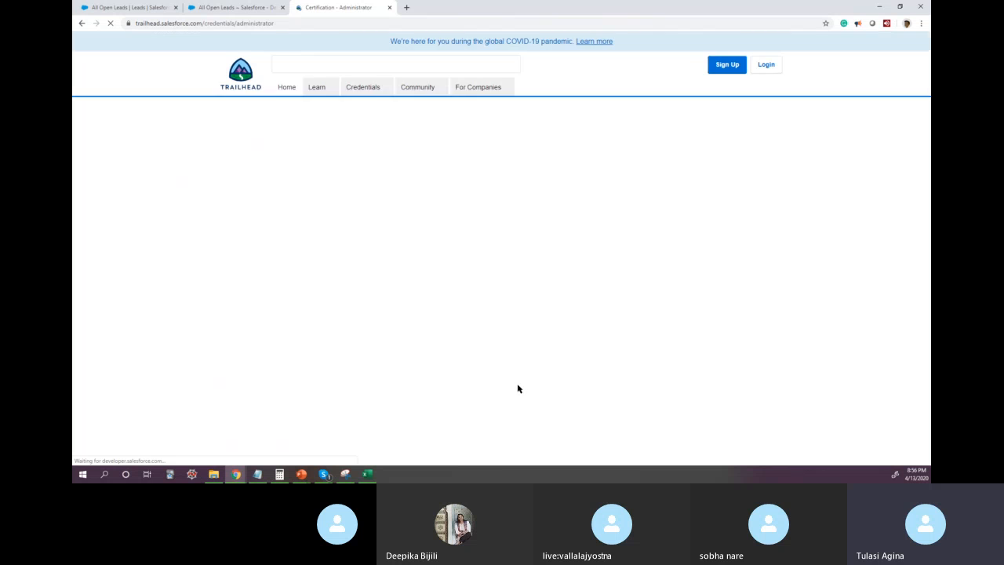
Step: Look through the Administrator certification page and open its exam guide
scroll(412, 321, down, 5)
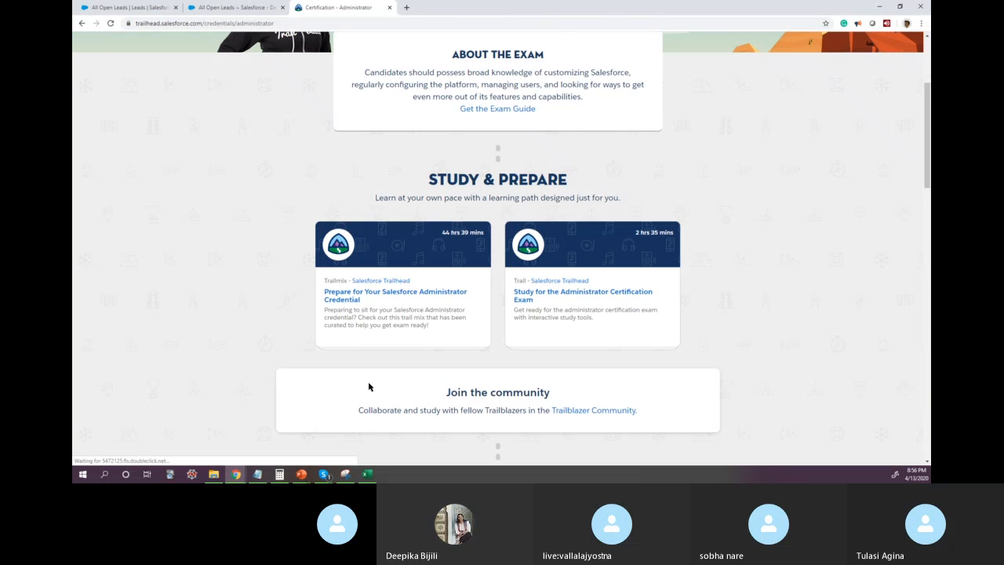
scroll(367, 392, down, 3)
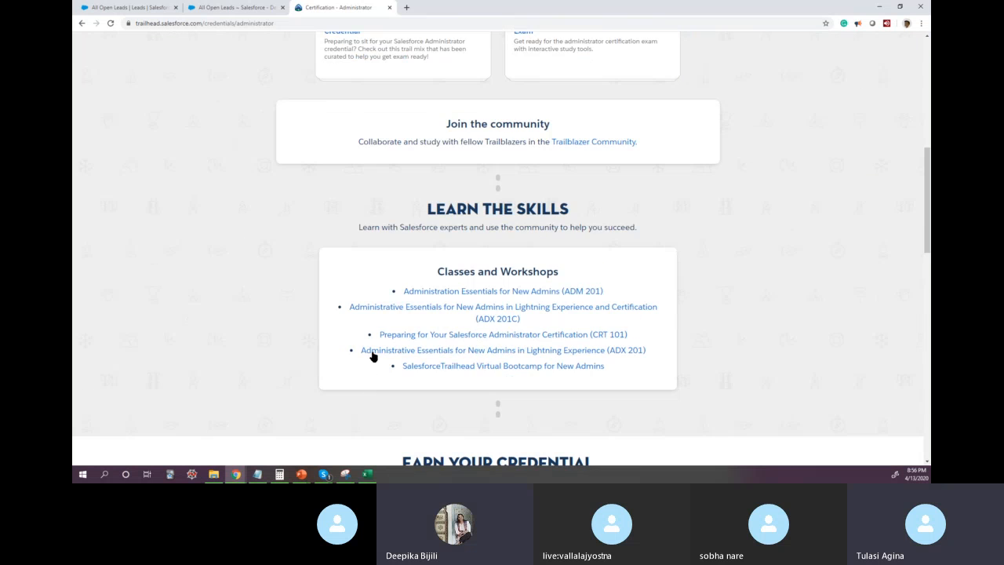
scroll(372, 378, up, 8)
click(497, 288)
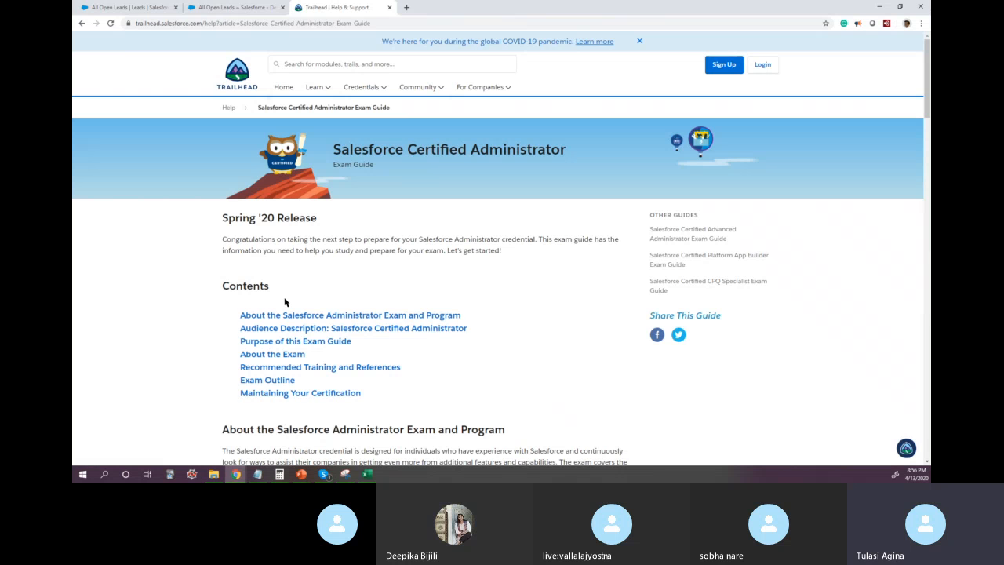
Step: Go to the Exam Outline section of the guide, expand Data Management and highlight its objectives
scroll(298, 353, down, 1)
click(271, 339)
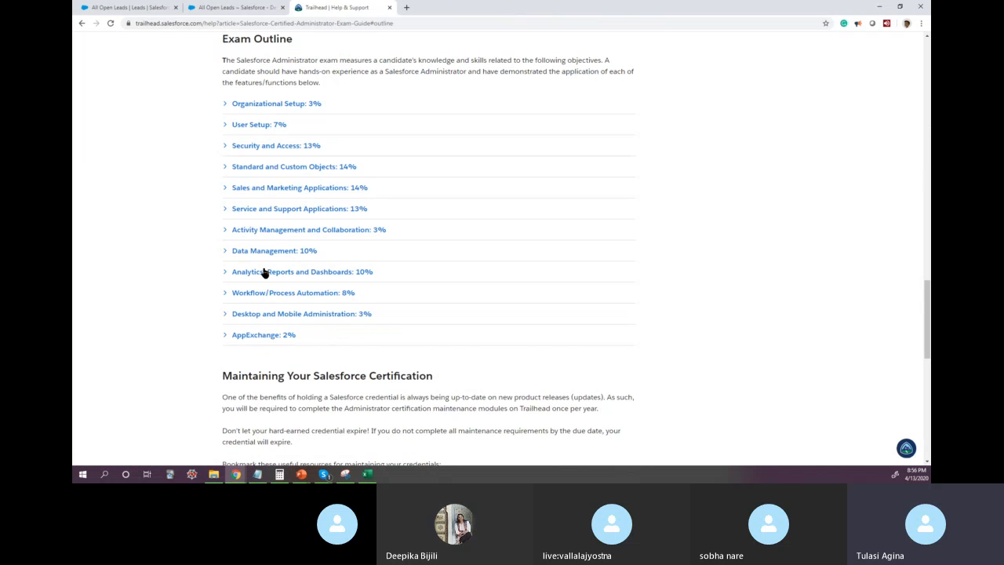
click(227, 252)
mouse_move(267, 474)
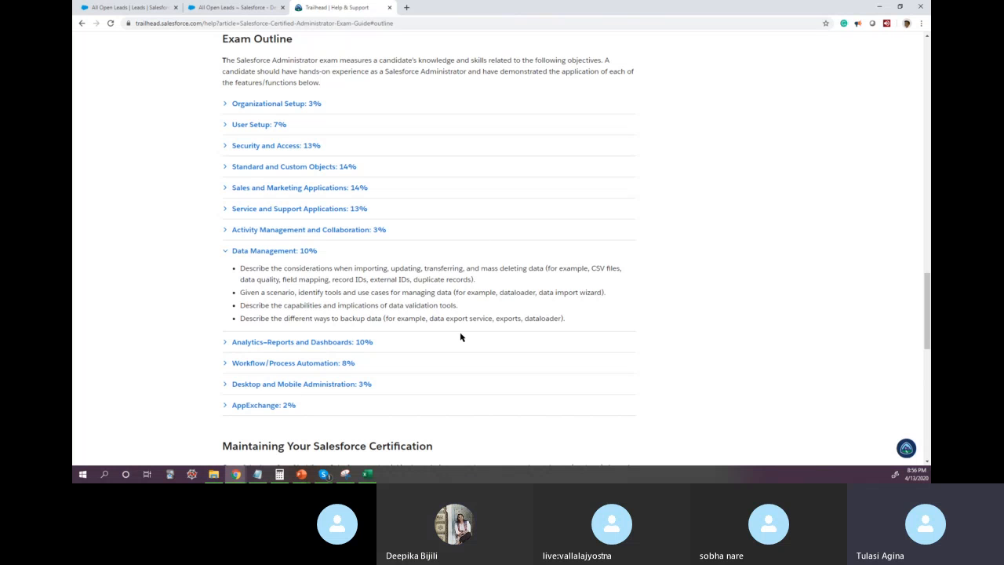
drag(568, 320, 238, 265)
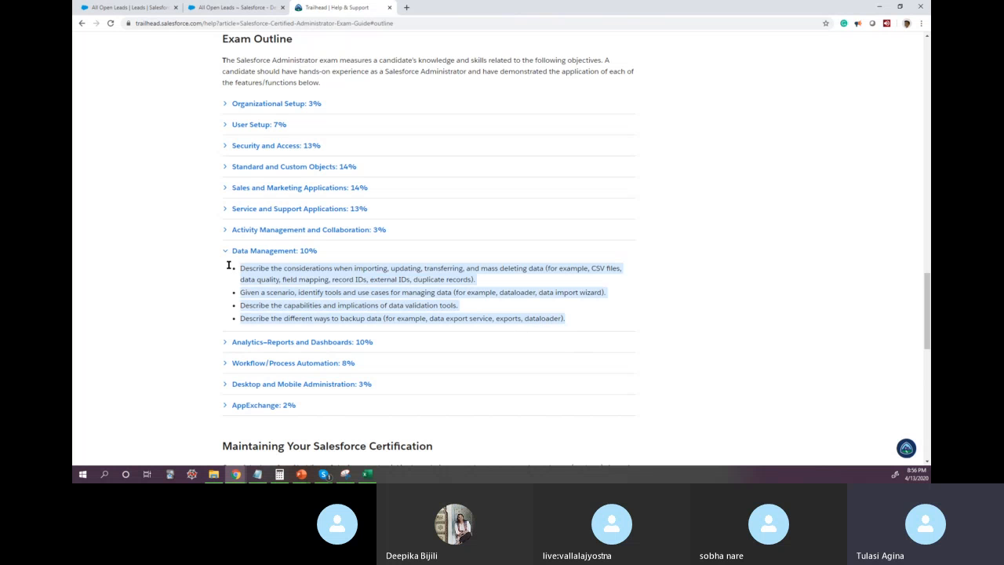
Step: Switch to Excel and clear the contents of cells A3:I6, leaving only the header and the first lead row
click(206, 9)
click(367, 474)
click(250, 224)
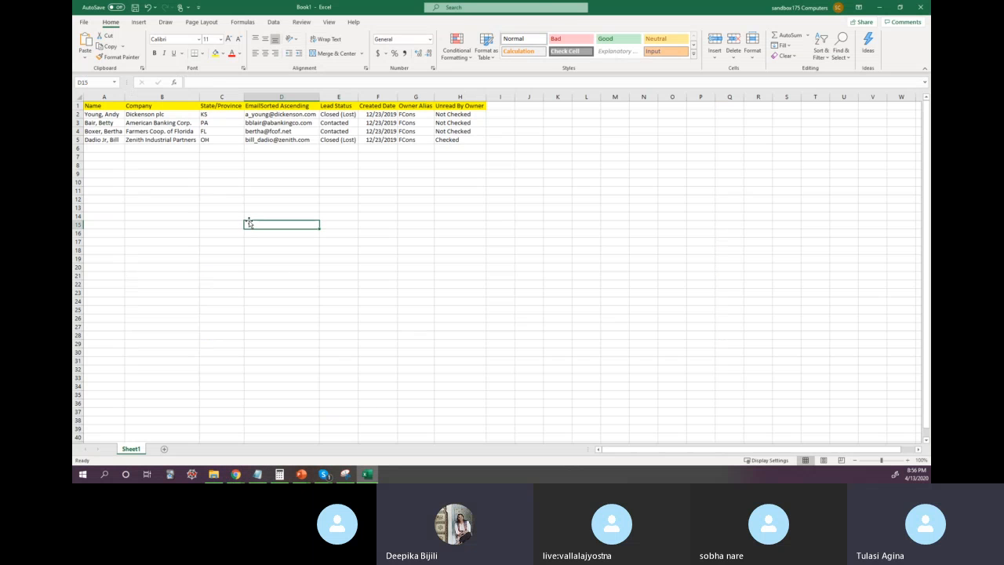
drag(110, 114, 429, 137)
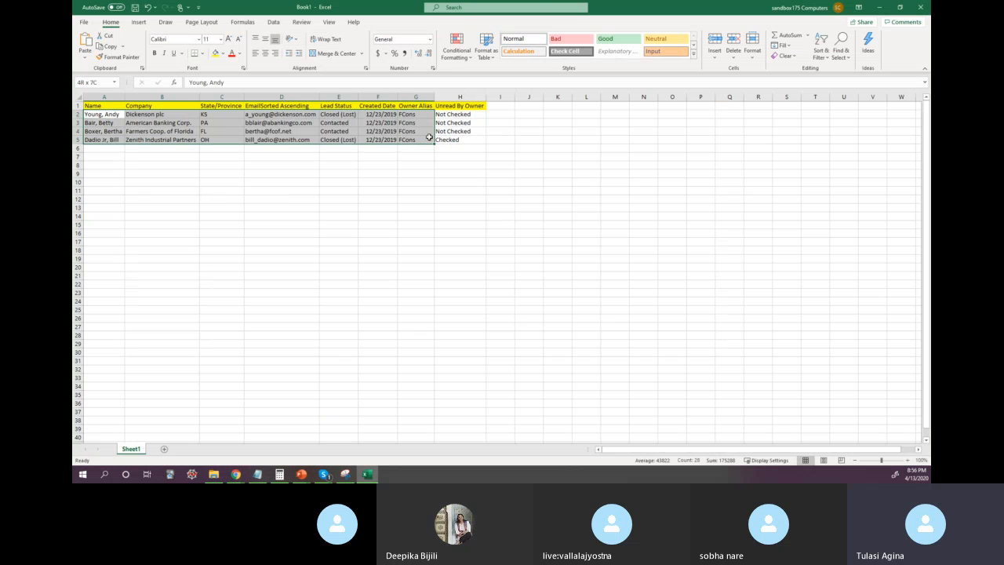
click(90, 147)
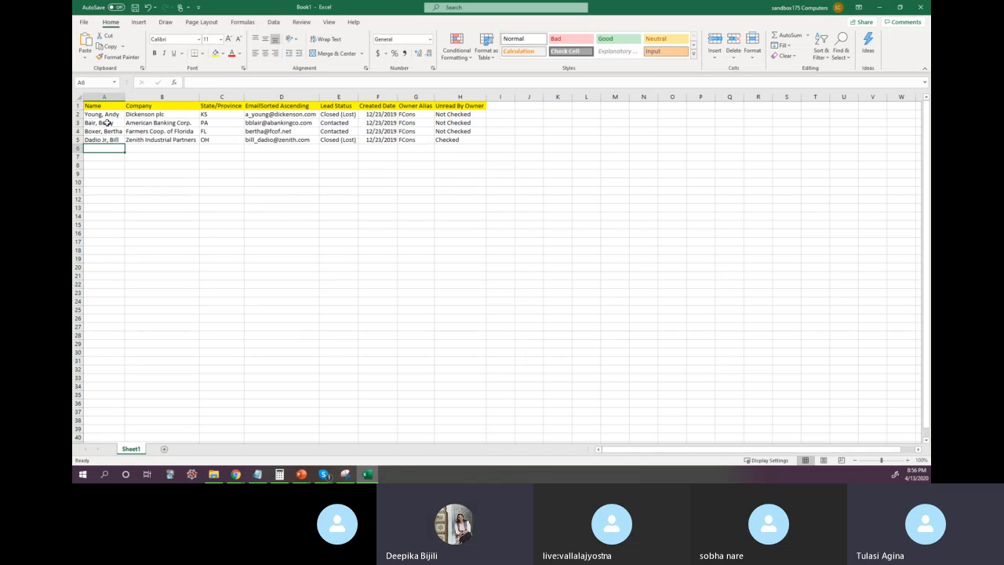
drag(104, 123, 490, 145)
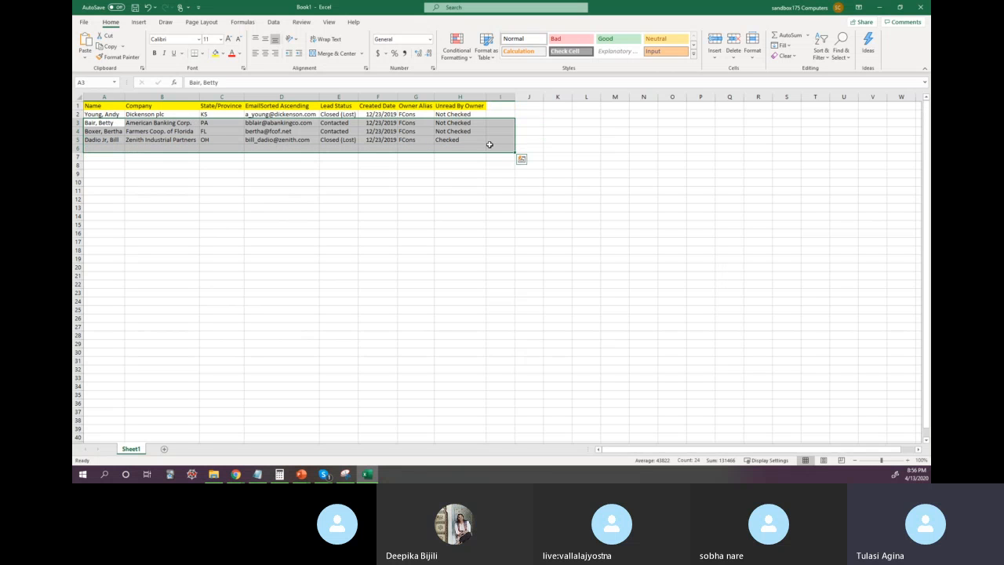
key(Delete)
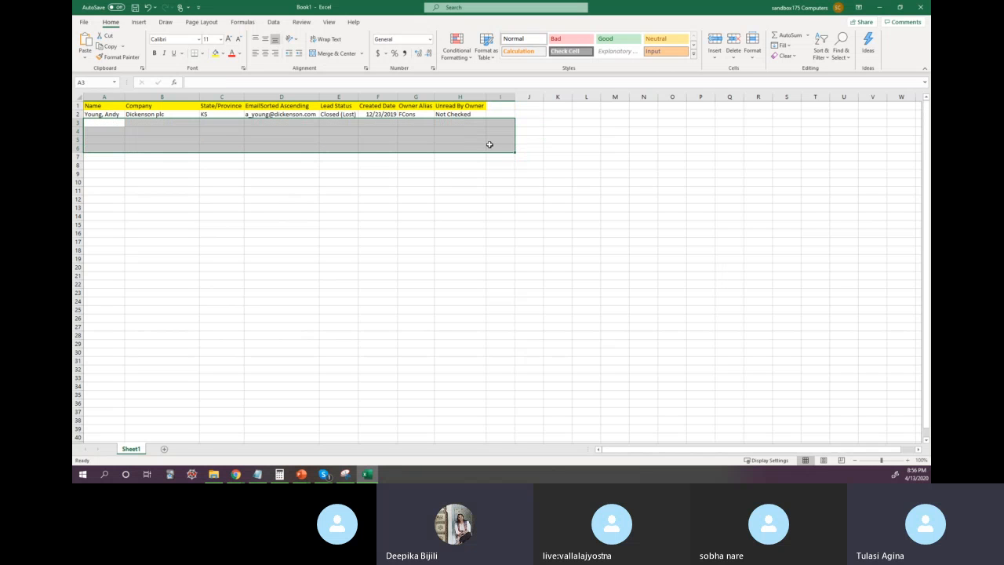
Step: Set the first lead's Unread By Owner value in cell H2 to Checked
click(449, 114)
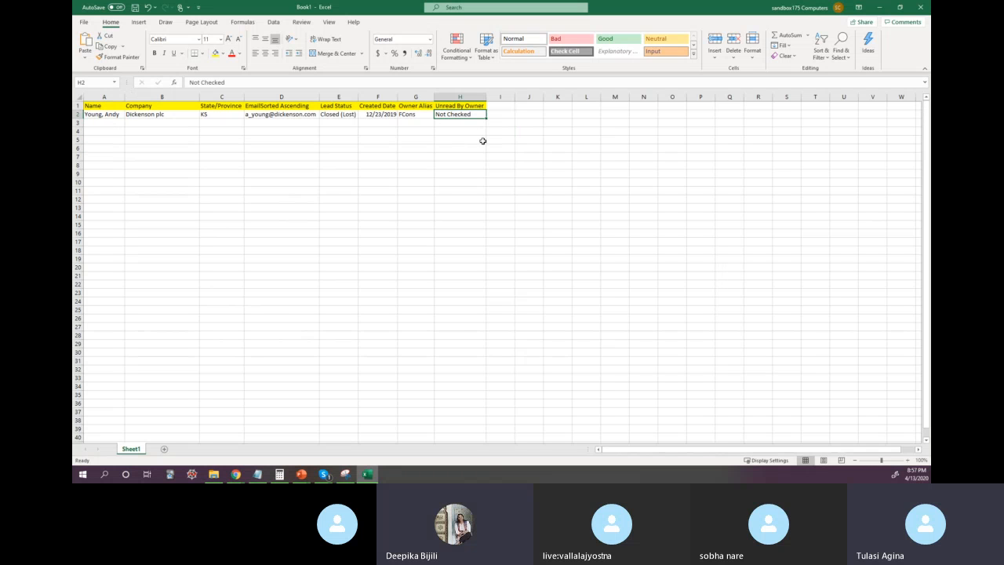
text(Chec)
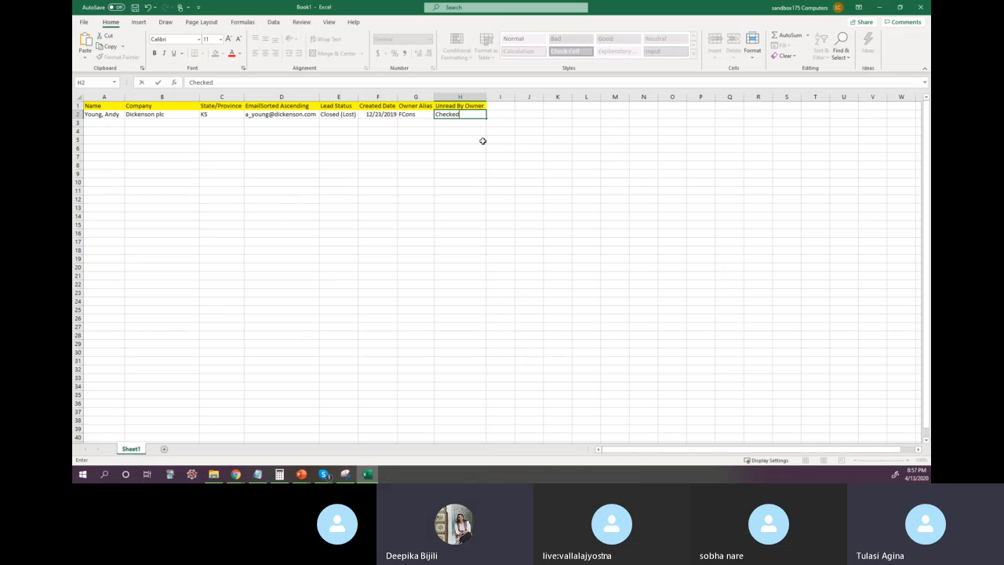
key(Return)
Step: Start a new lead in row 3 with the lead's full name, company Blah Co. and state CA
key(Left)
key(Left)
key(Left)
key(Left)
key(Left)
key(Left)
key(Left)
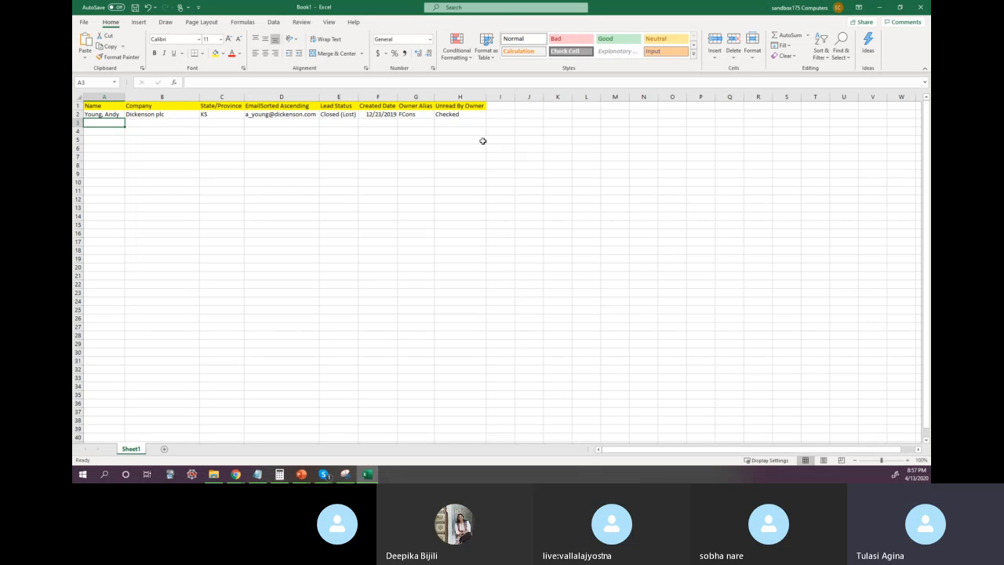
text(J)
text(mith)
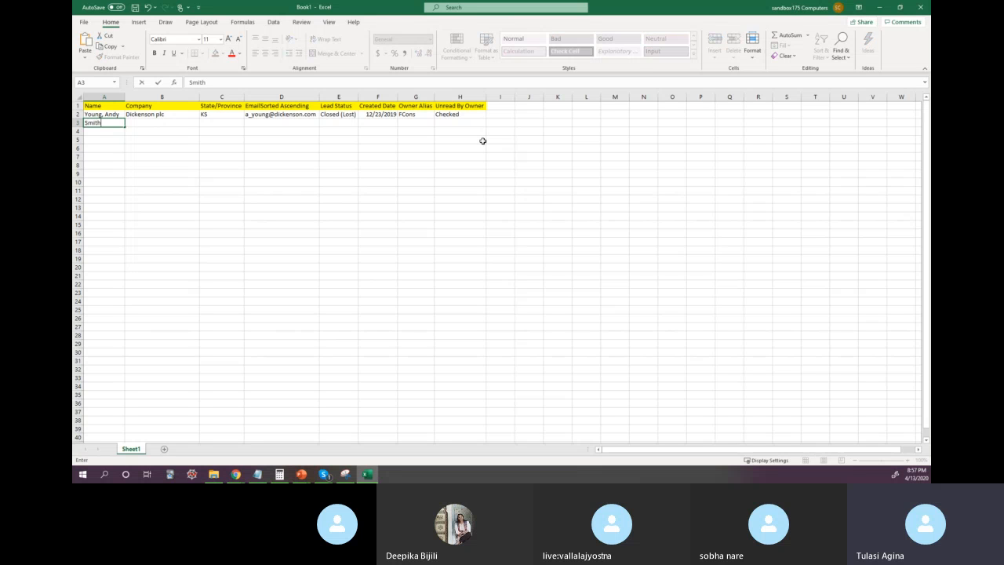
text(, Joe)
key(Tab)
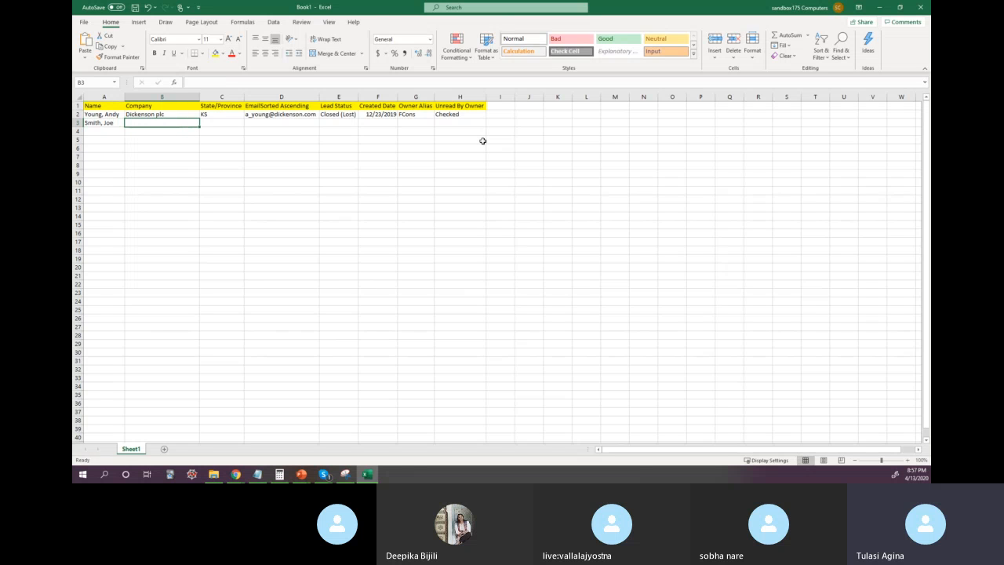
text(Blah Co.)
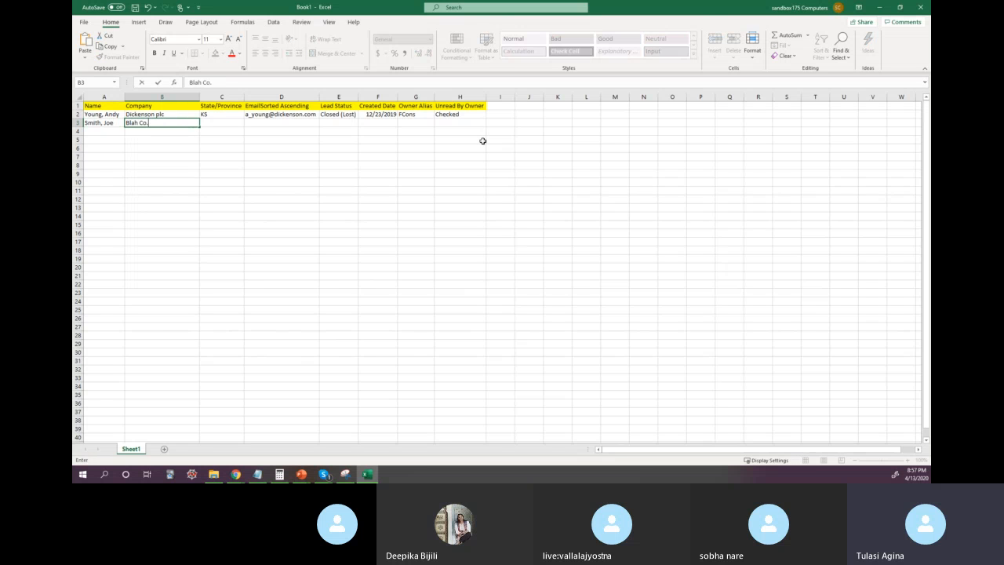
key(Tab)
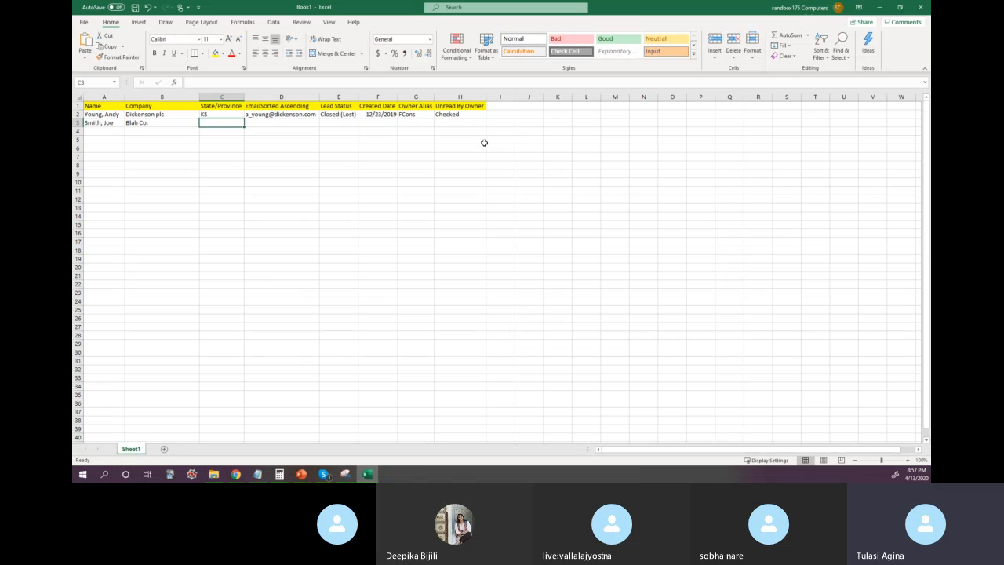
text(CA)
key(Tab)
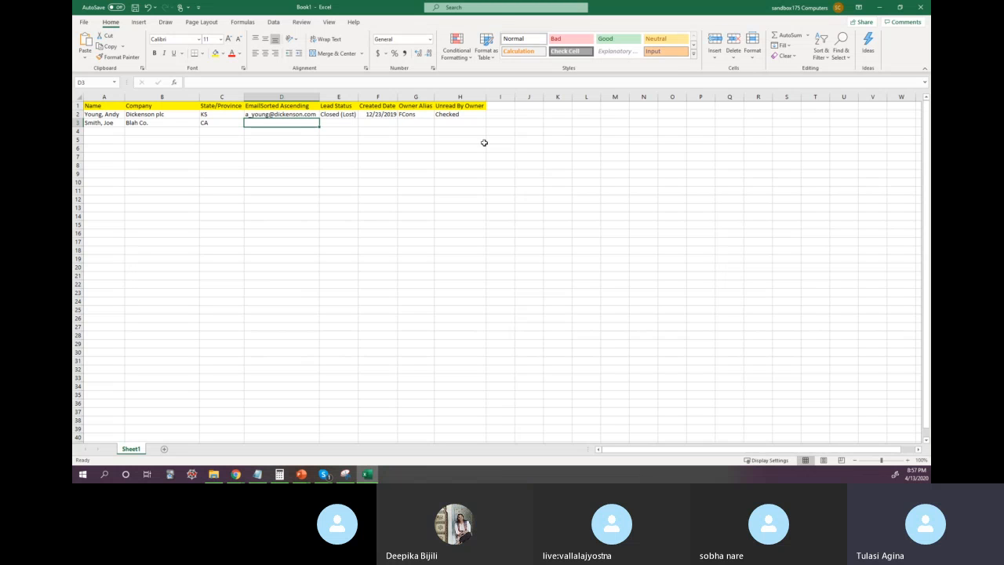
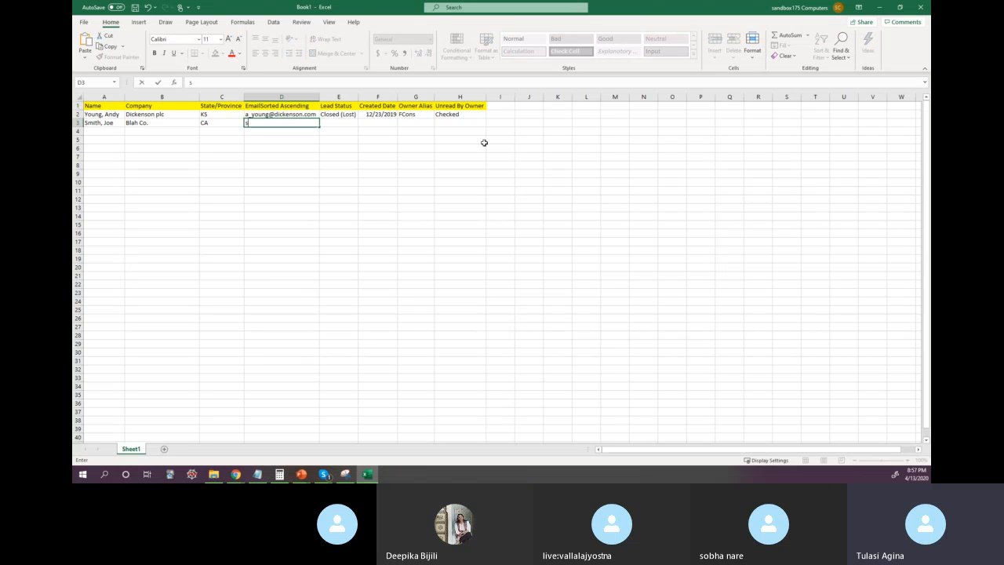
Step: Enter the row 3 lead's email, the status New and the created date 04/13/2020
key(Tab)
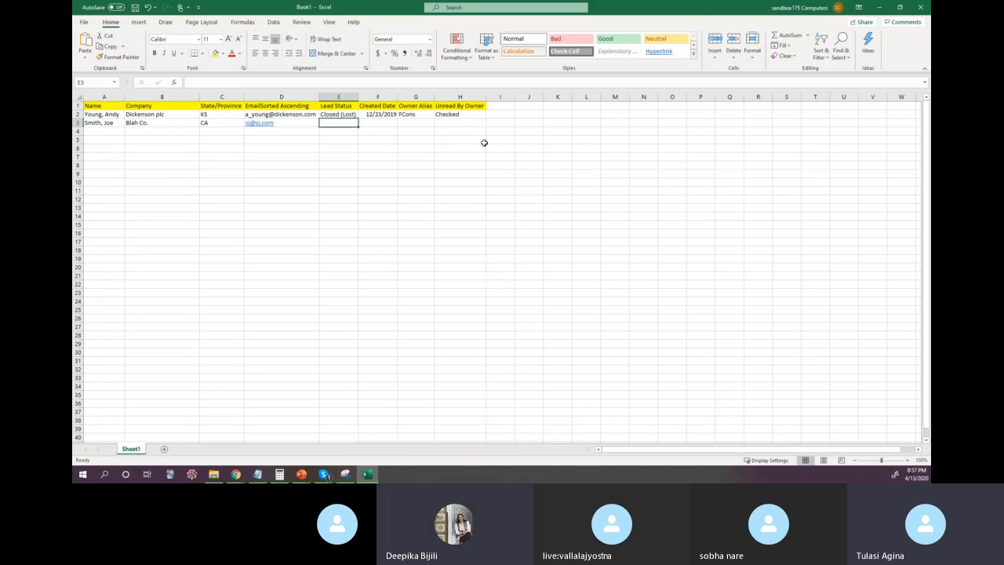
text(New)
key(Tab)
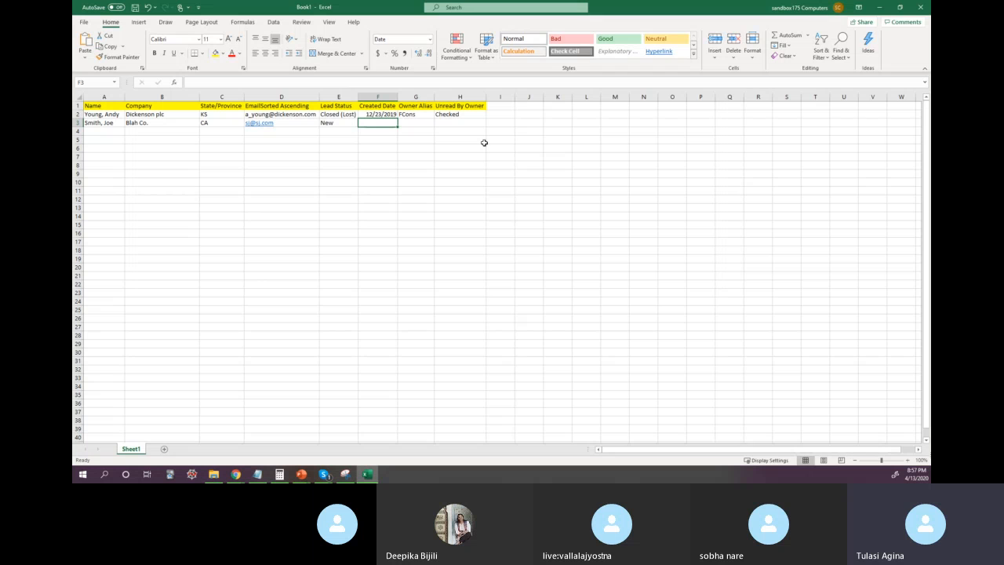
text(04/13/20)
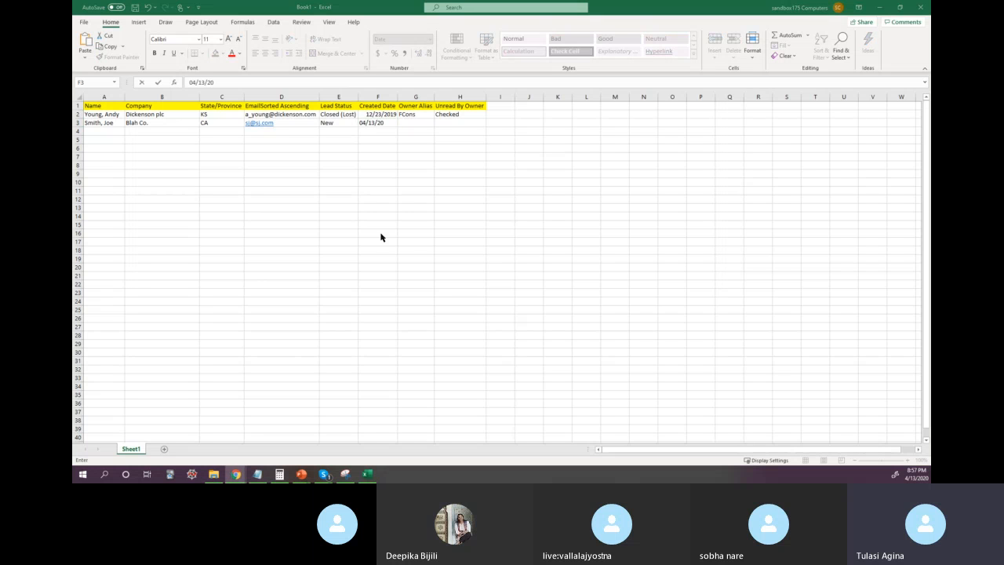
text(2)
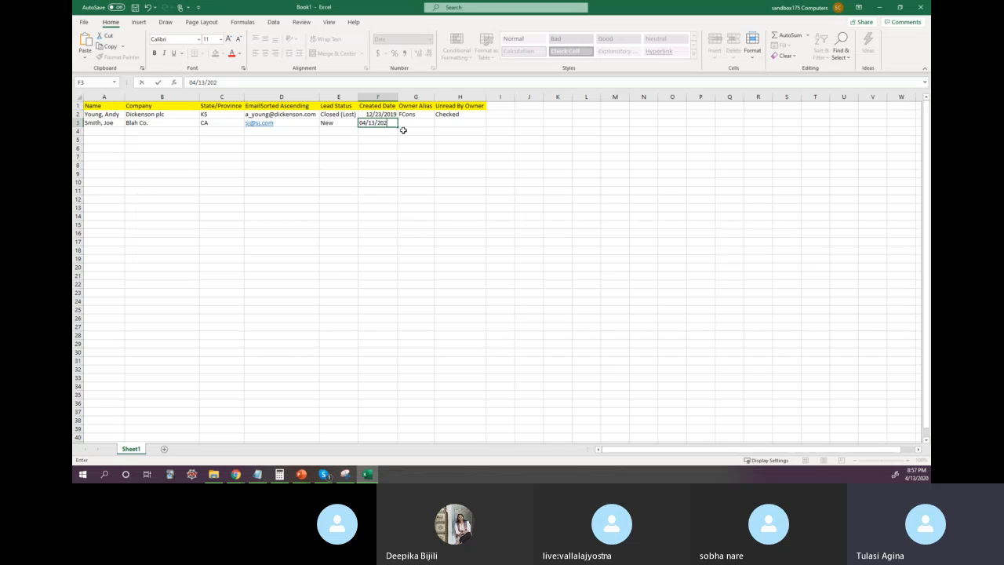
text(0)
key(Tab)
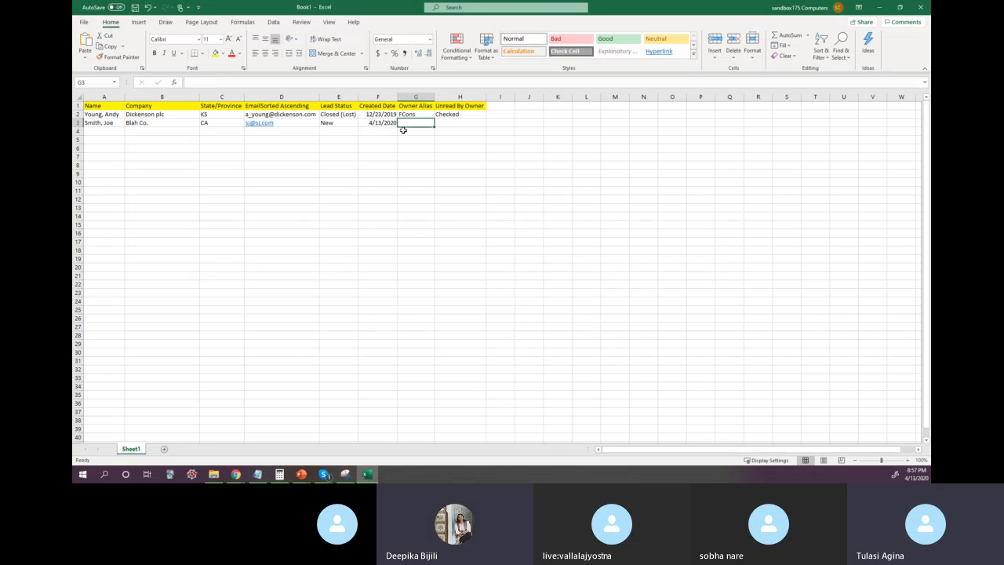
Step: Fill the Owner Alias FCons and the Unread By Owner value Checked from row 2 down into row 3
click(384, 123)
click(404, 125)
click(417, 114)
drag(435, 118, 437, 127)
click(453, 123)
click(459, 114)
drag(486, 118, 487, 127)
click(319, 150)
Step: Enter another lead's full name in cell A4, last name first
click(109, 123)
click(110, 131)
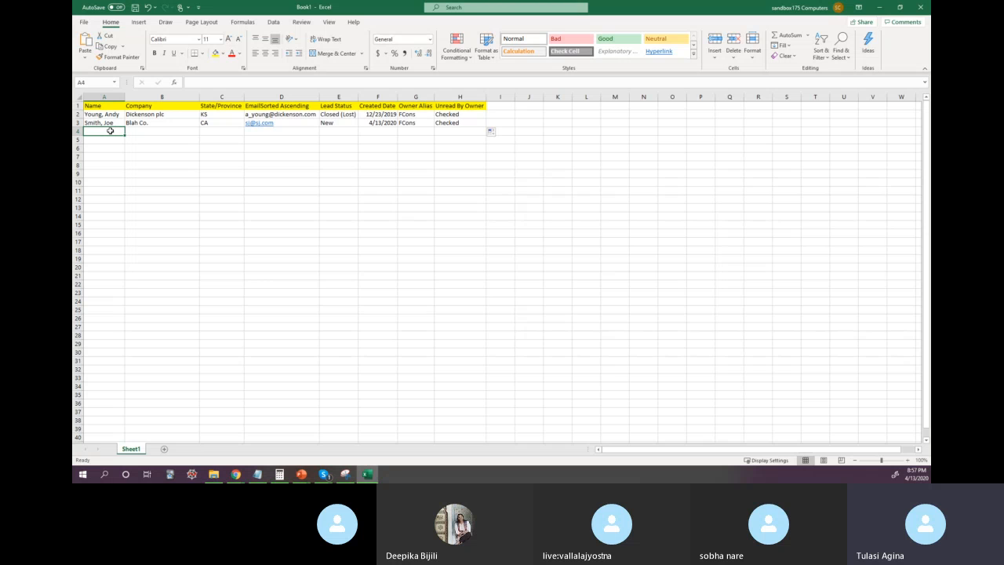
text(P)
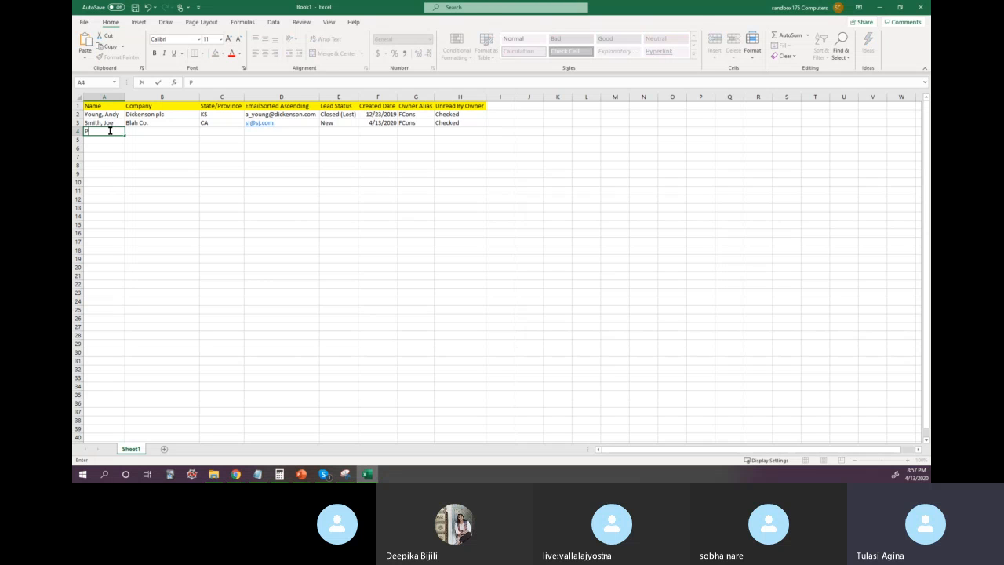
text(o, Pr)
key(BackSpace)
key(BackSpace)
key(BackSpace)
text(ny, Prince)
key(Tab)
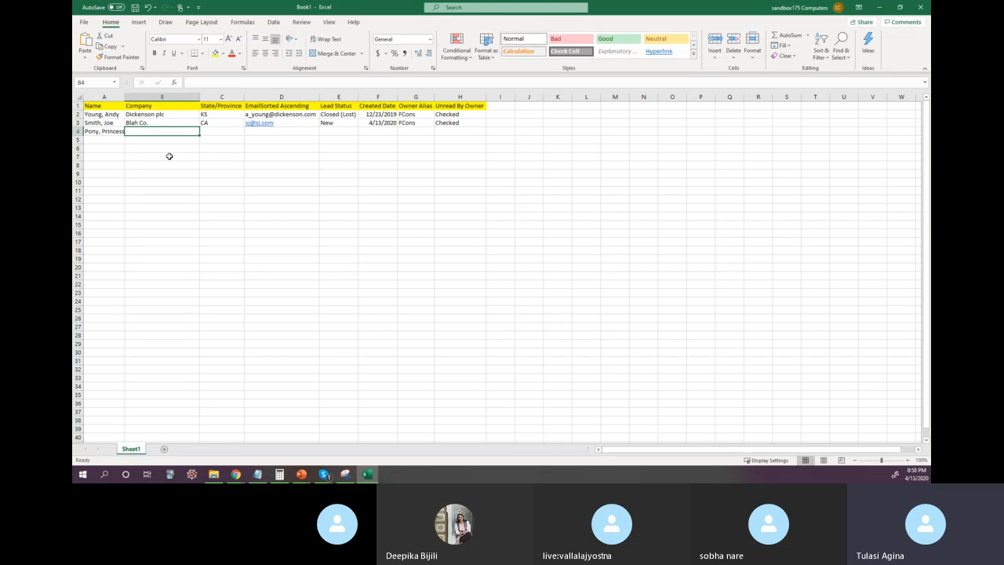
Step: Enter the company Pricess Cruises and the state CA for the lead in row 4
text(Pricess)
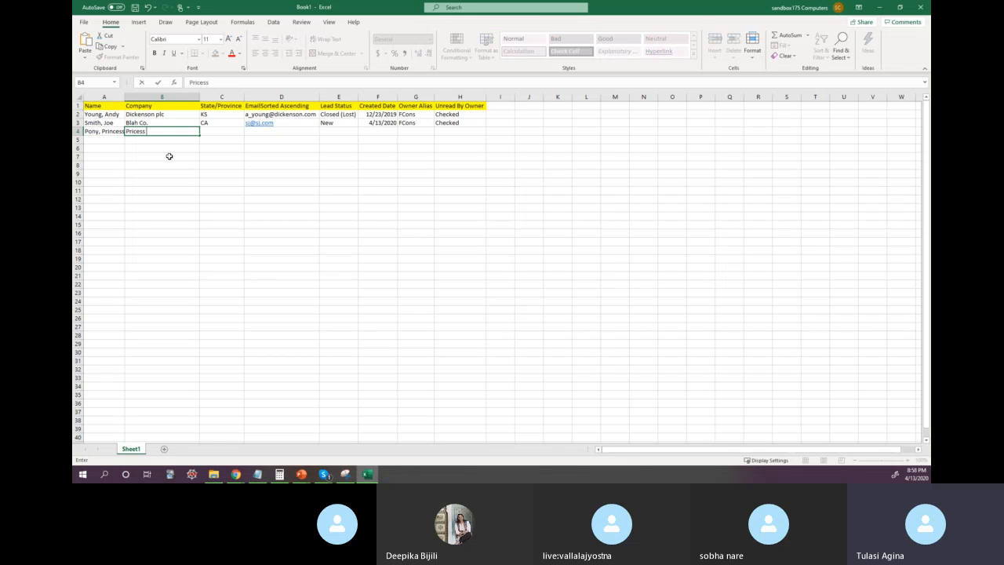
text( Cruises)
key(Tab)
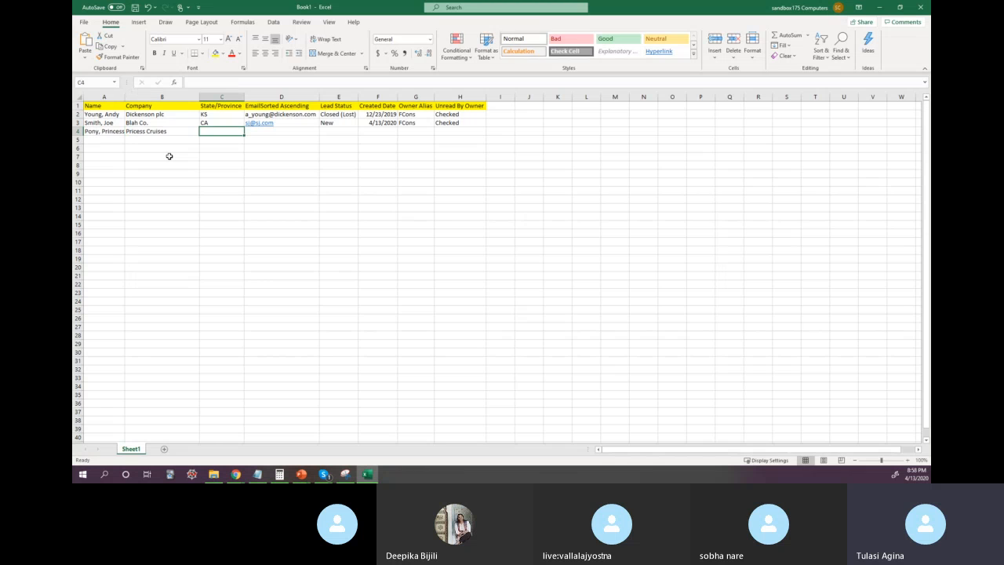
text(CA)
key(Tab)
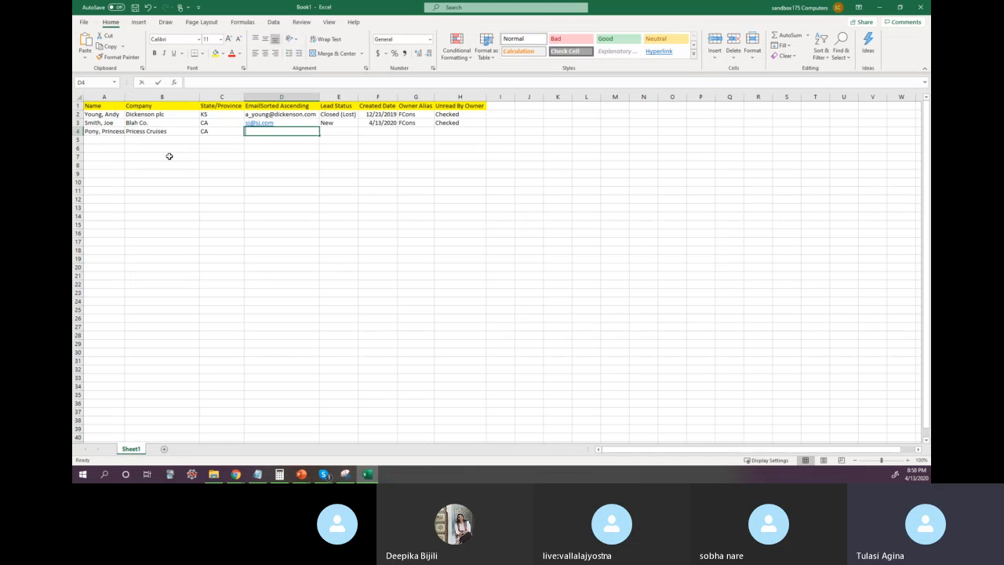
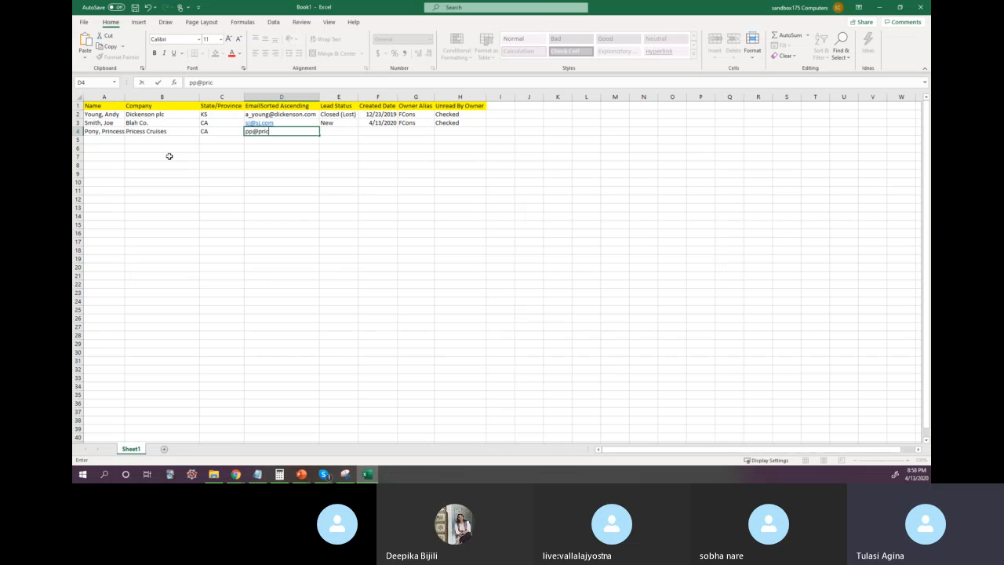
Step: Enter the row 4 lead's email address and set its Lead Status to New
key(Tab)
text(New)
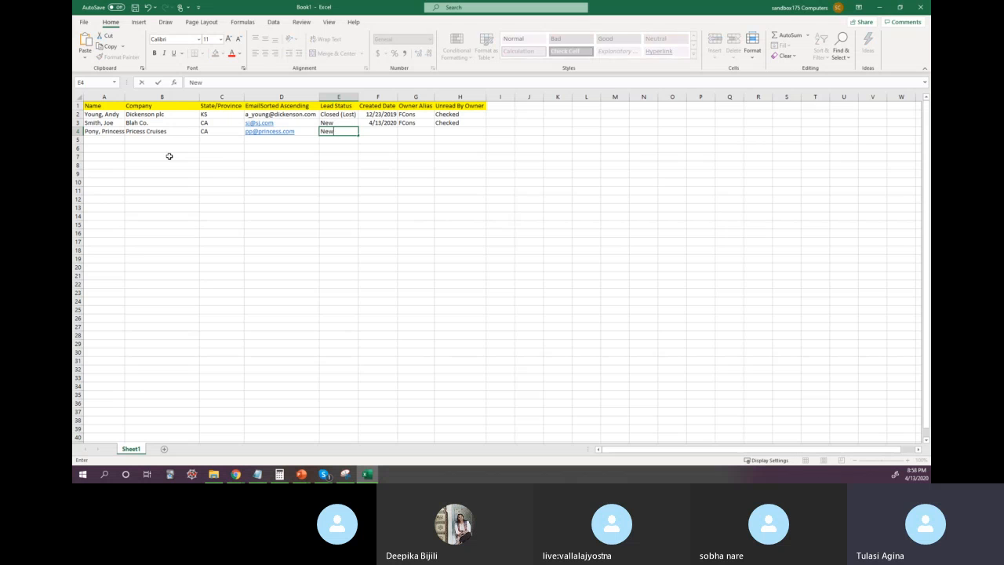
Step: Copy the Created Date from row 3 into row 4
key(Tab)
key(Up)
key(ctrl+c)
key(Down)
key(ctrl+v)
Step: Copy the Owner Alias and Unread By Owner values from row 3 into row 4
key(Tab)
key(Up)
key(shift+Right)
key(ctrl+c)
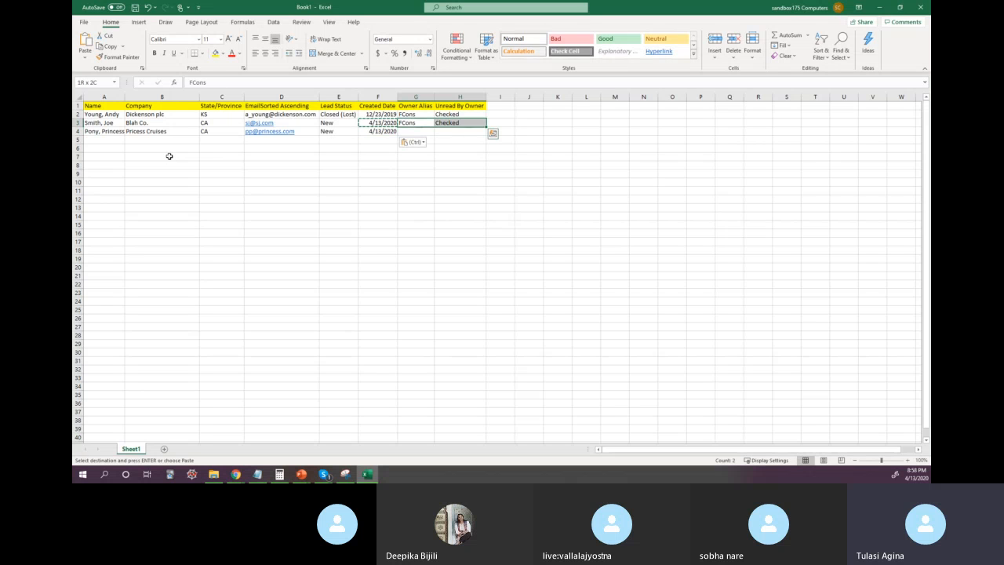
key(Down)
key(ctrl+v)
Step: Change the Unread By Owner values in cells H3 and H4 to Unchecked
key(Right)
key(Up)
text(Unchecked)
key(Return)
text(U)
key(Return)
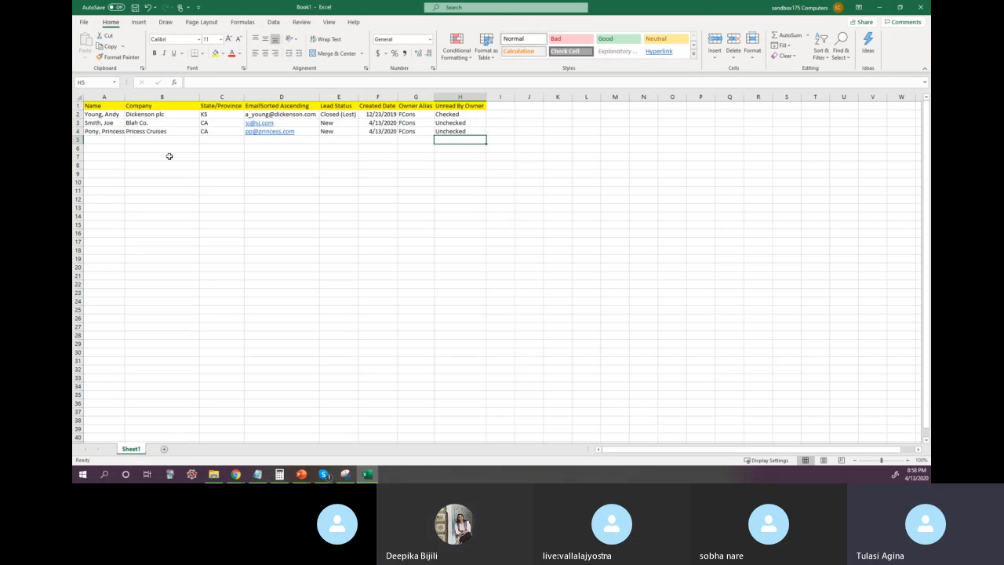
click(166, 162)
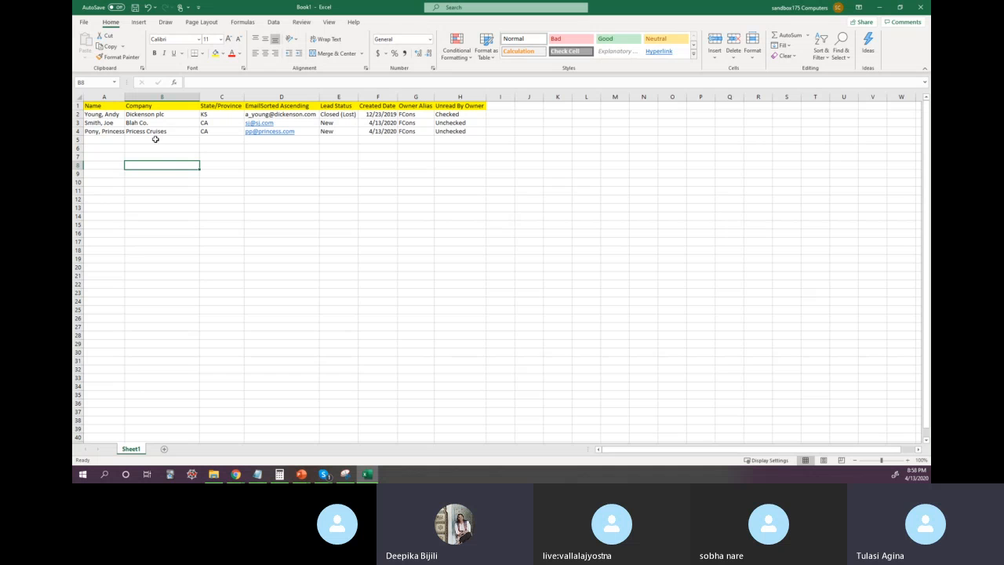
Step: Save the workbook to the Desktop as a CSV UTF-8 (Comma delimited) file named SampleImport
click(76, 114)
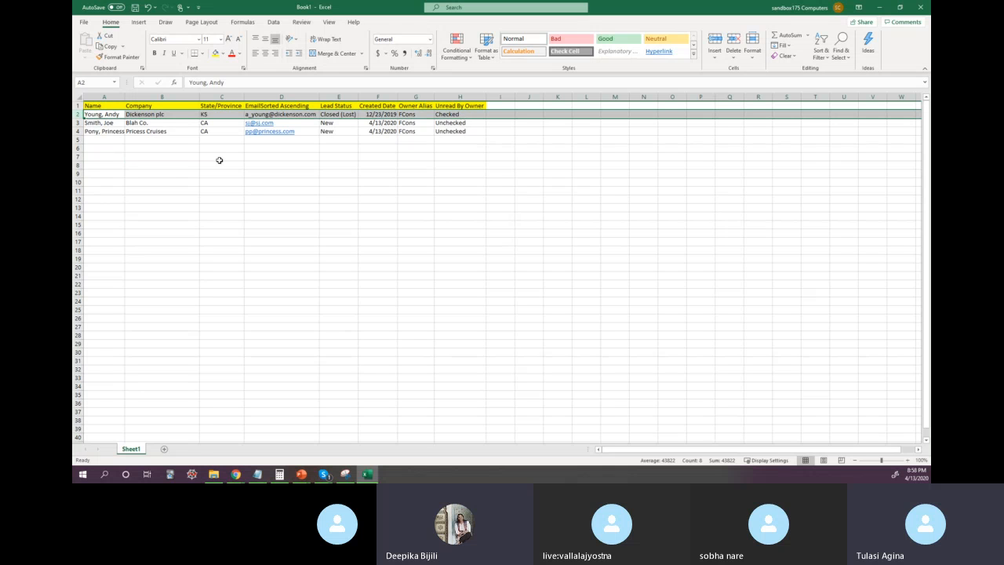
click(81, 24)
click(115, 141)
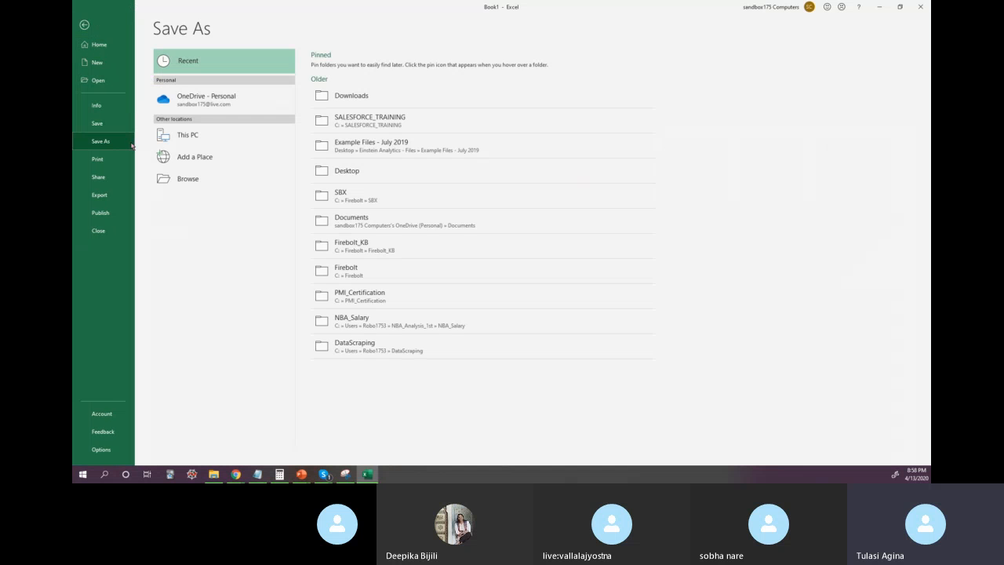
click(357, 170)
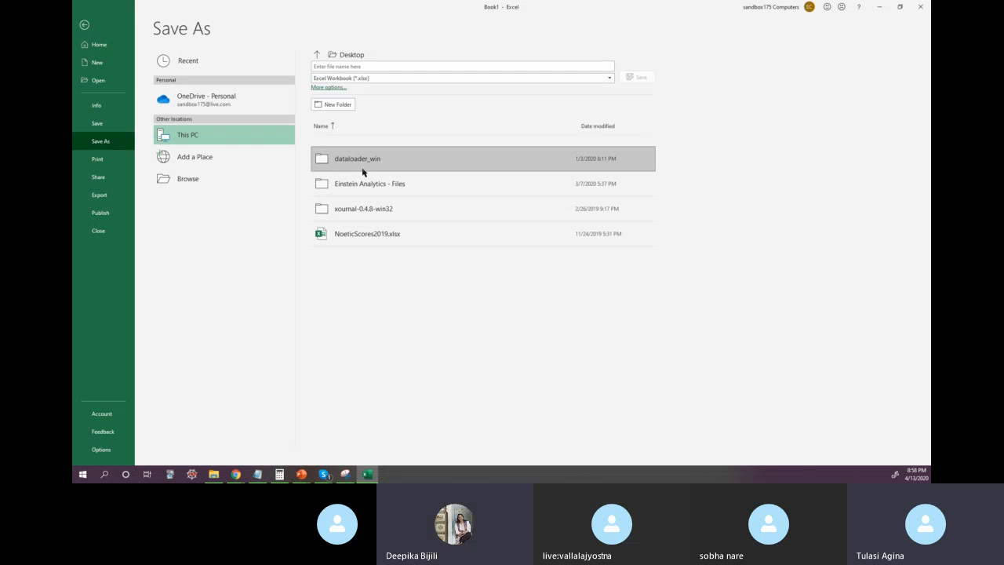
click(373, 79)
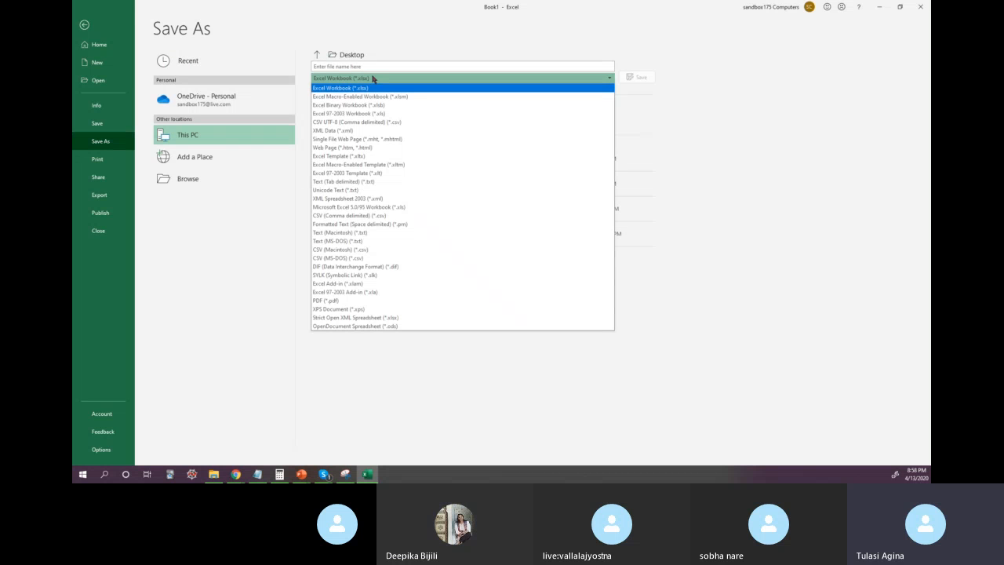
click(375, 123)
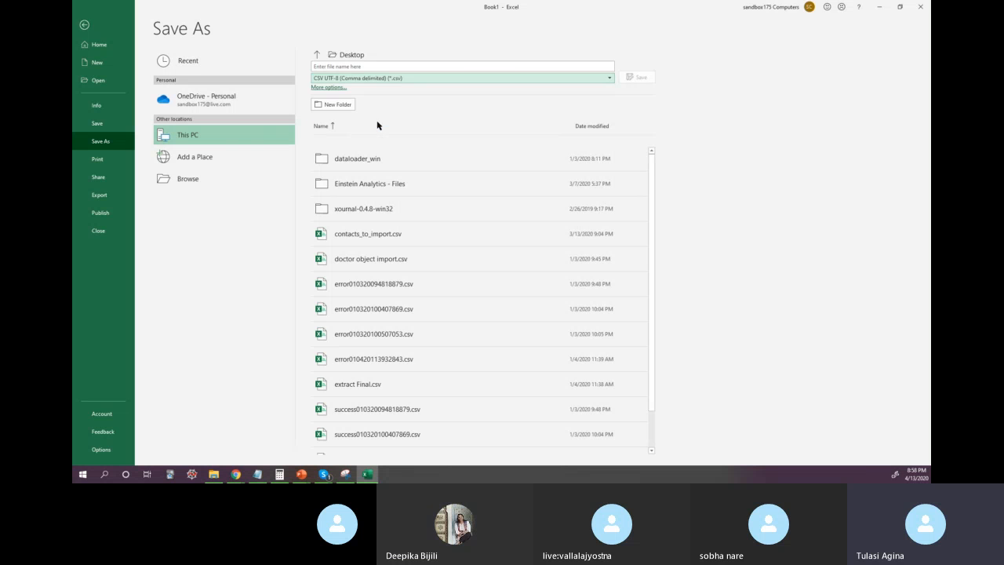
click(377, 66)
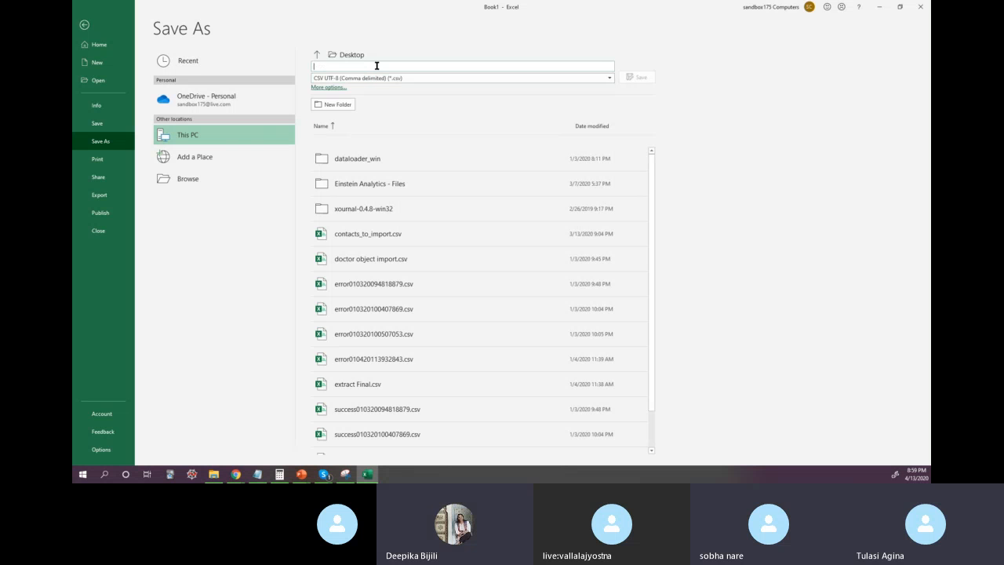
text(Sam)
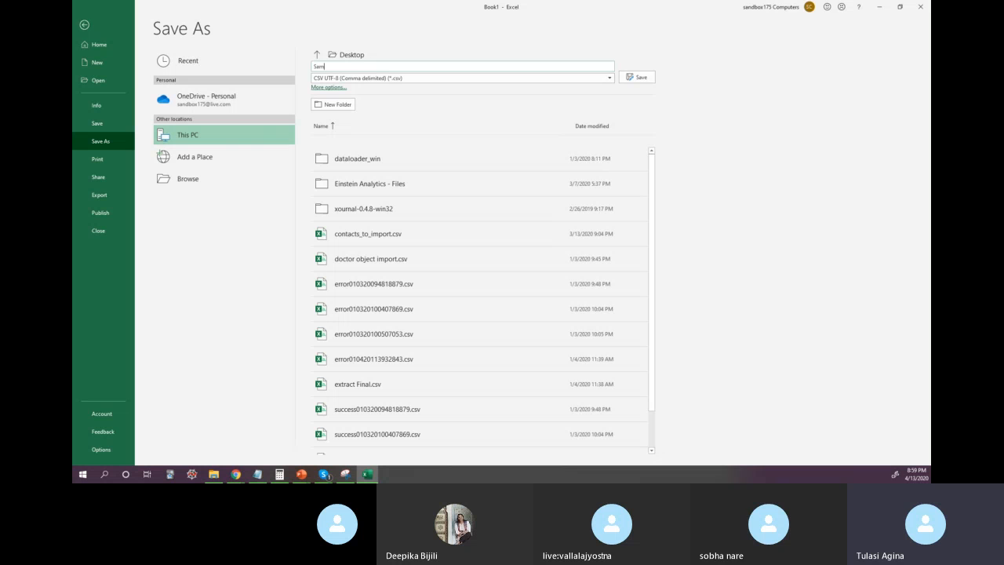
text(pleImport)
click(648, 78)
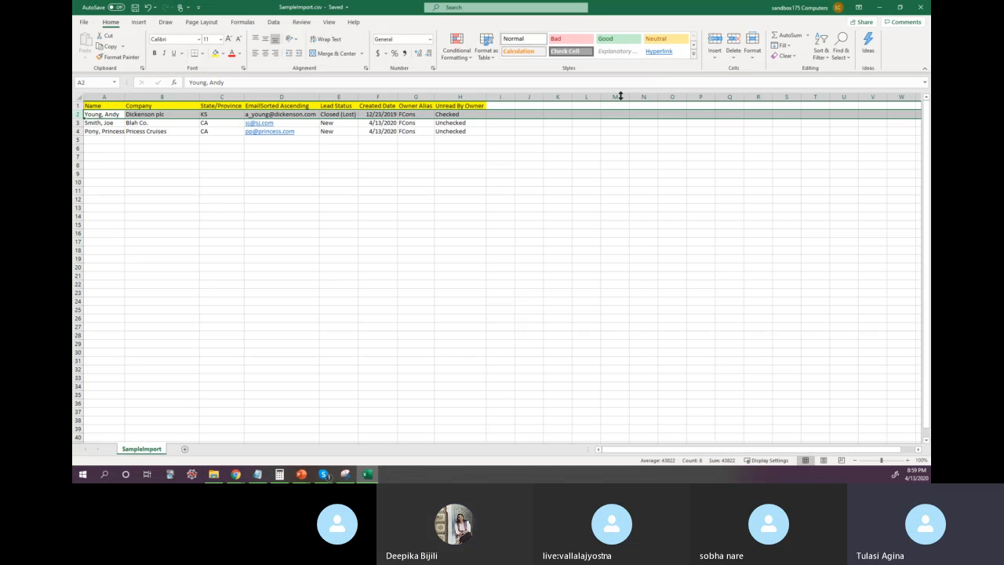
Step: Close the SampleImport.csv workbook and return to the Salesforce leads page
click(378, 216)
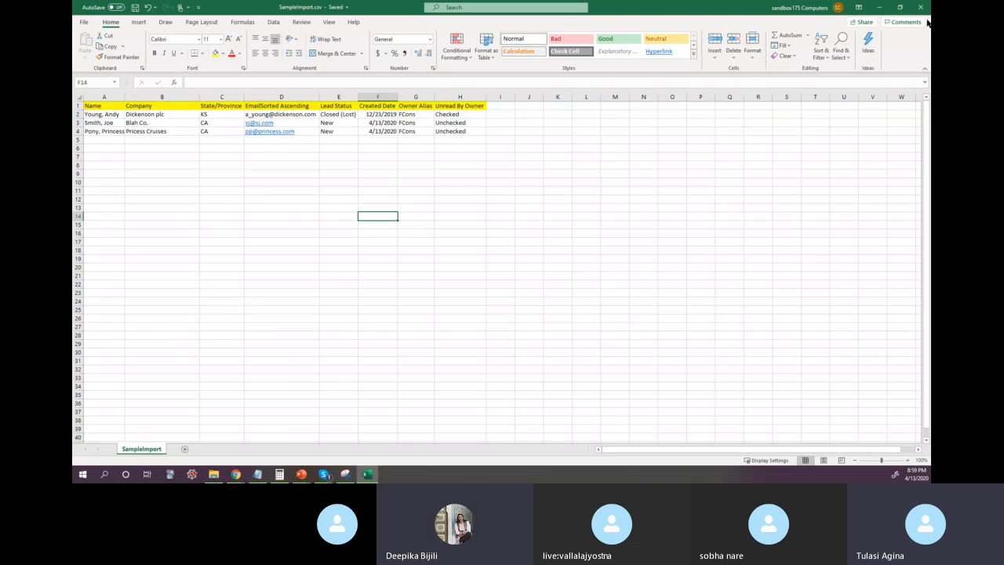
click(921, 8)
click(919, 7)
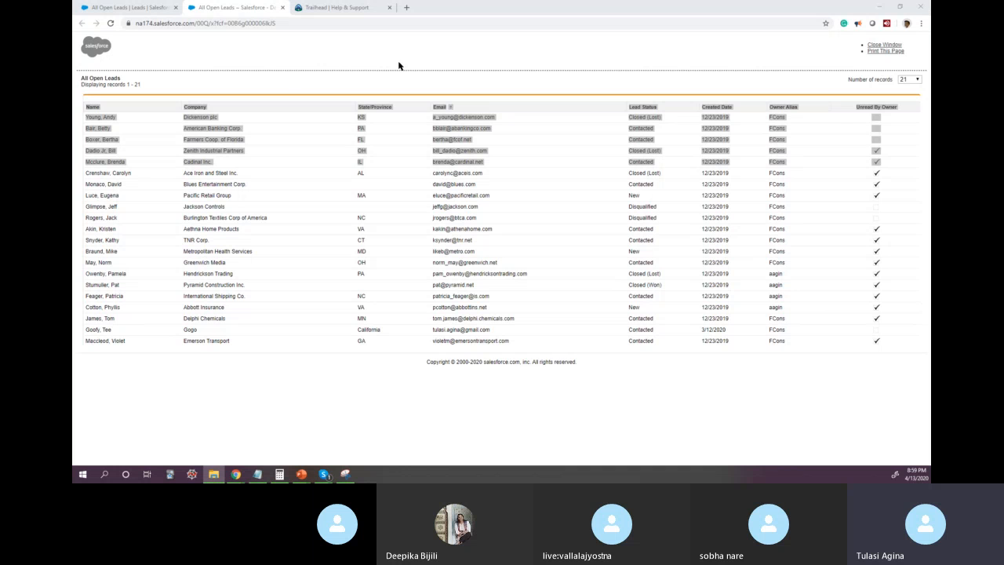
Step: Switch to File Explorer and open SampleImport.csv from the Desktop folder
drag(73, 93, 514, 94)
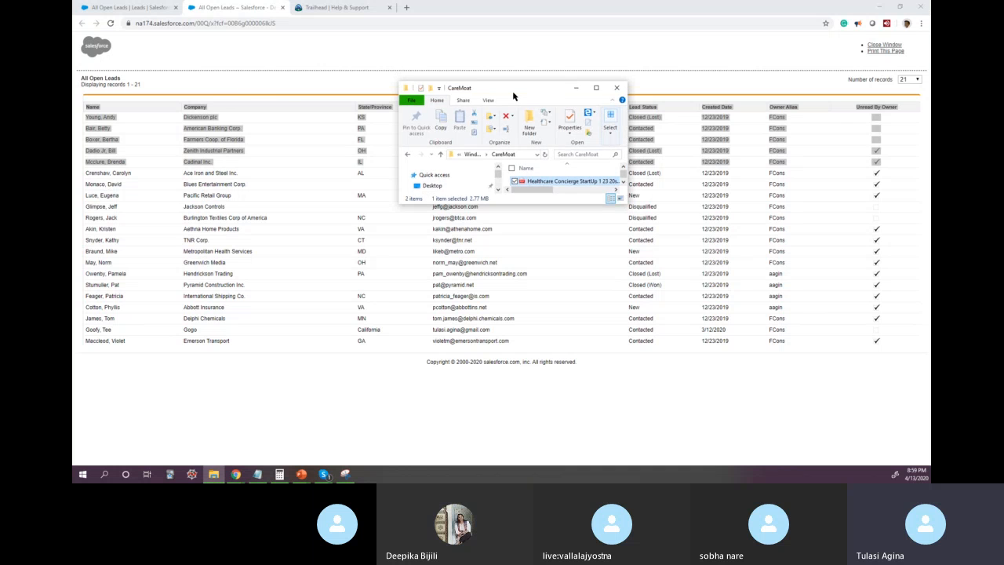
click(596, 88)
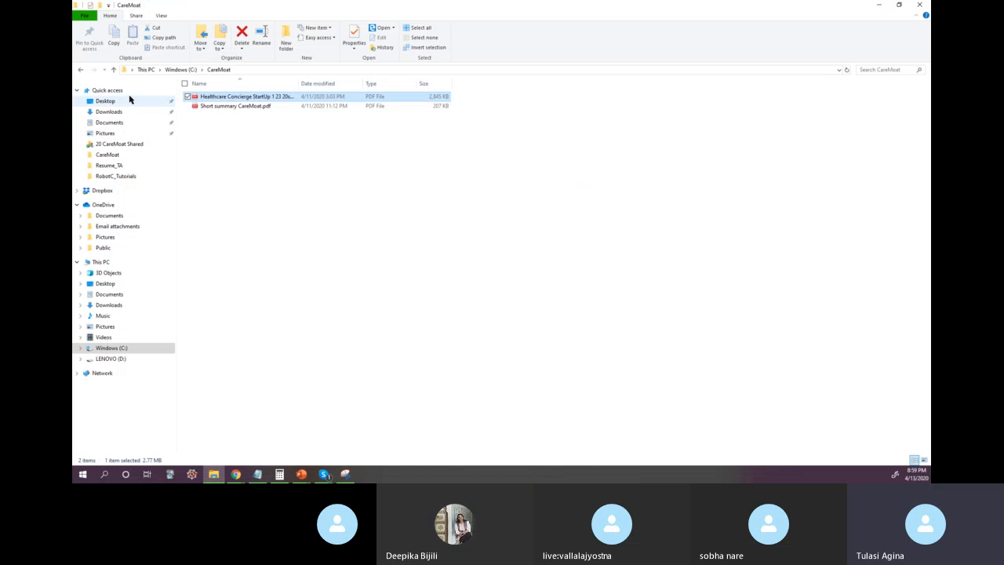
click(104, 103)
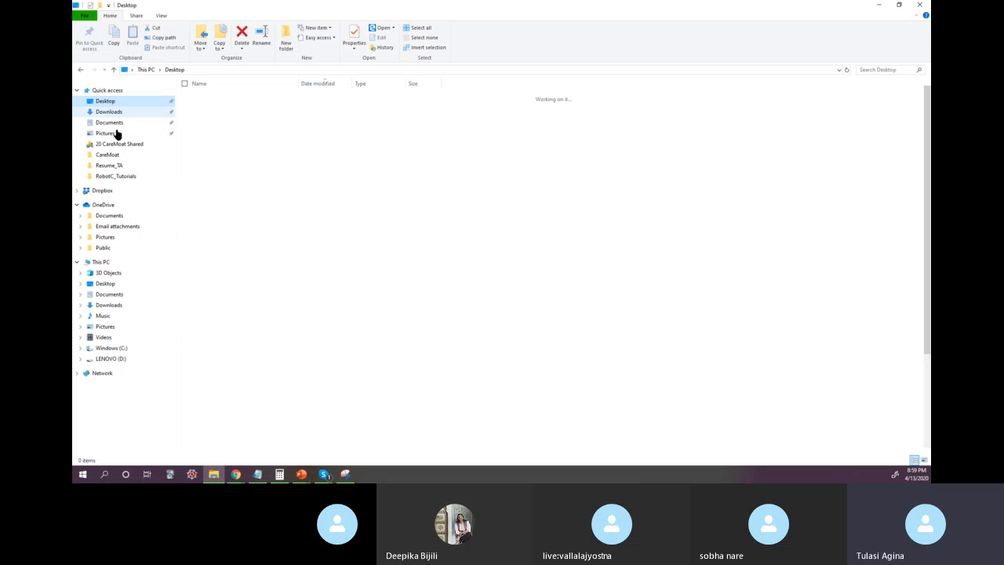
double_click(238, 98)
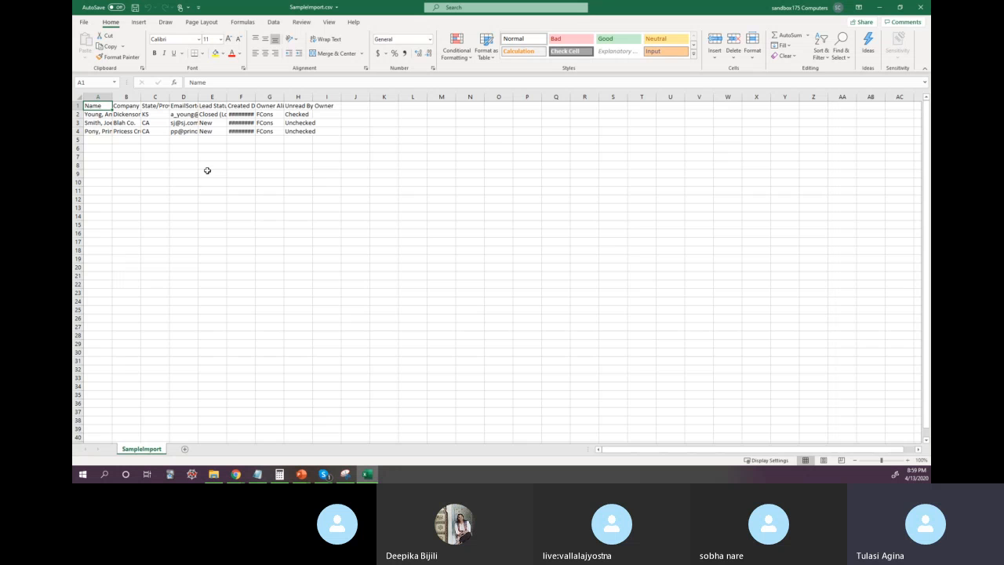
Step: Autofit columns A to H to review the lead data, then close the workbook without saving
drag(101, 97, 306, 82)
double_click(284, 97)
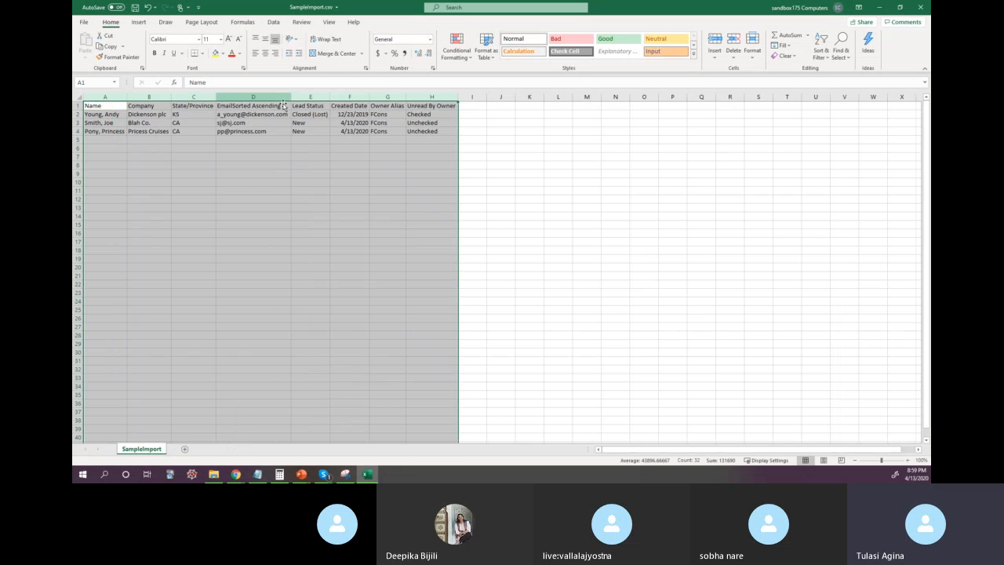
click(212, 175)
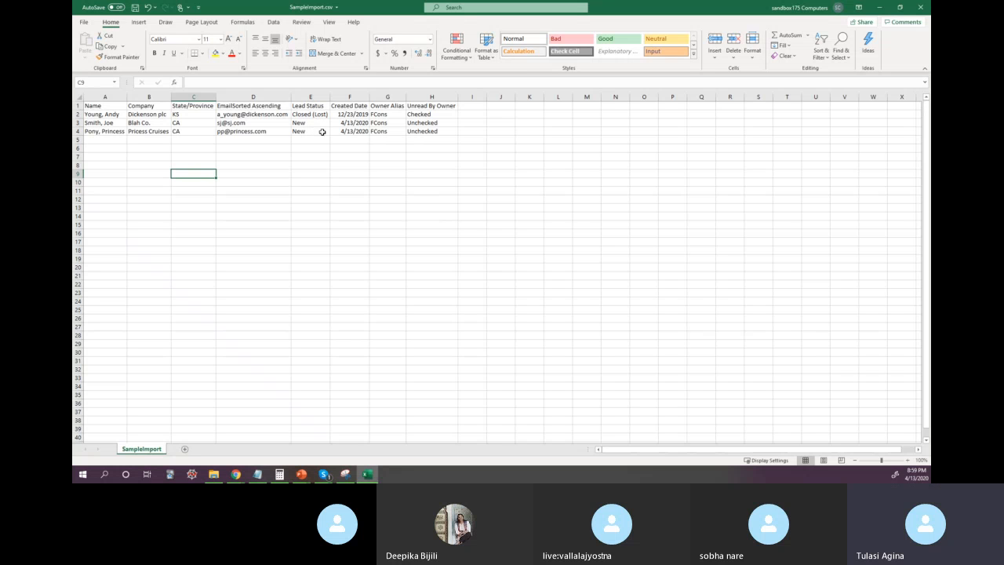
click(335, 173)
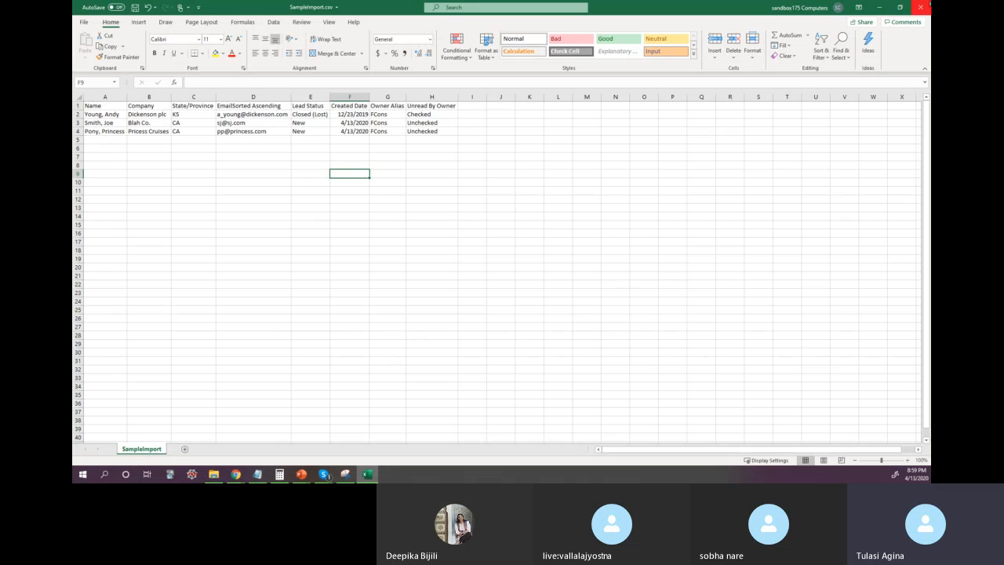
click(929, 4)
click(502, 248)
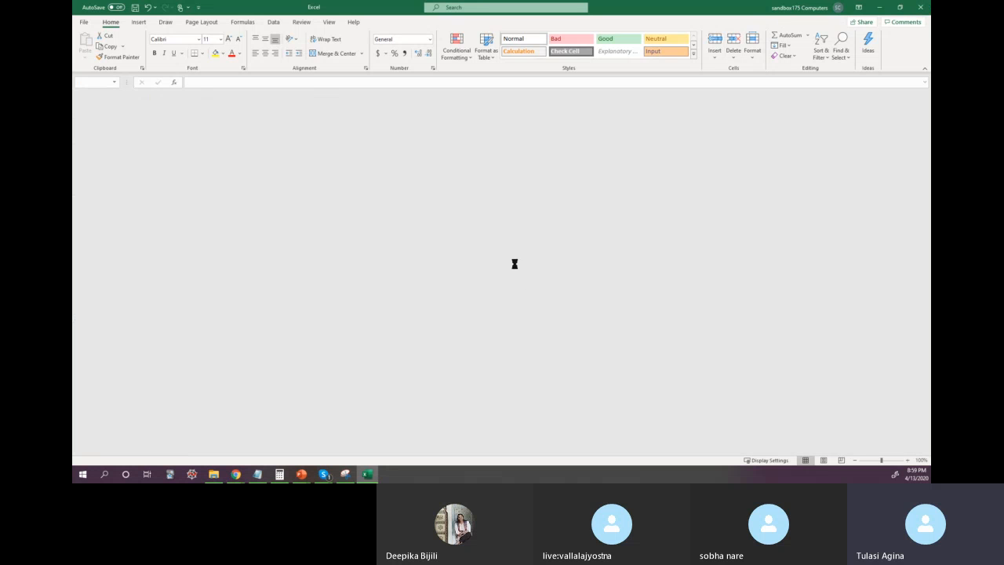
Step: Switch to the Salesforce browser window, close the printable All Open Leads page, and return to the Leads list
click(236, 474)
click(204, 453)
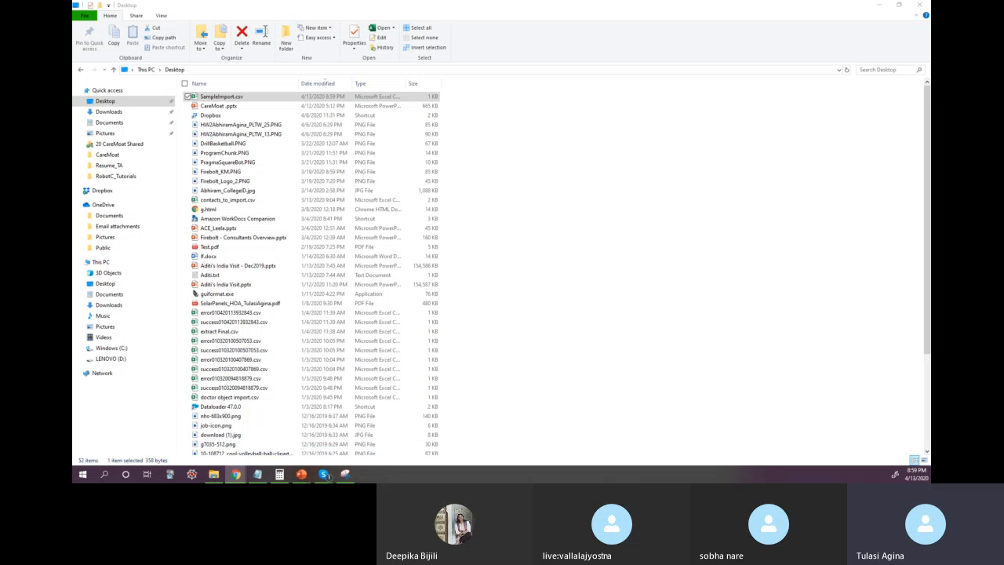
click(233, 474)
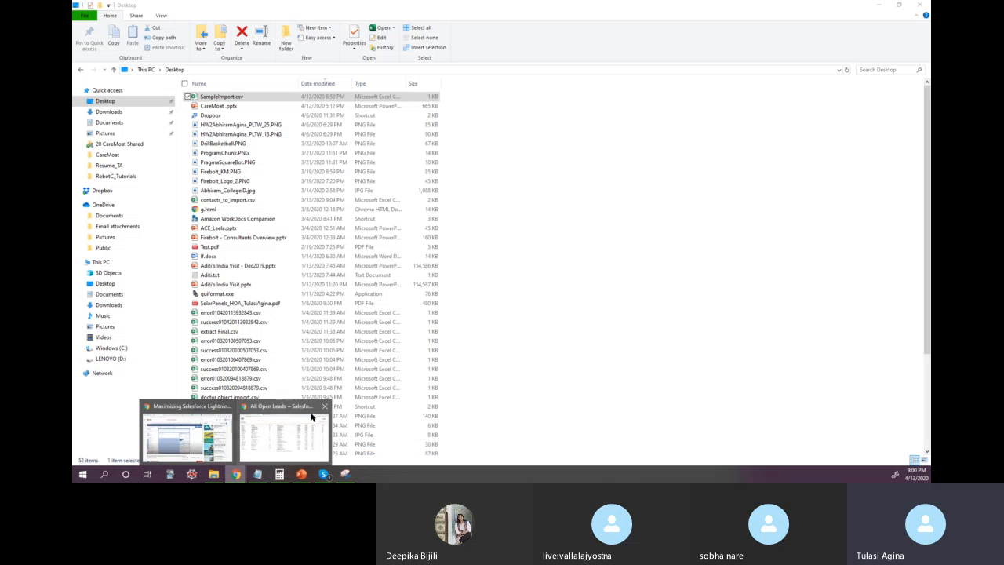
click(301, 425)
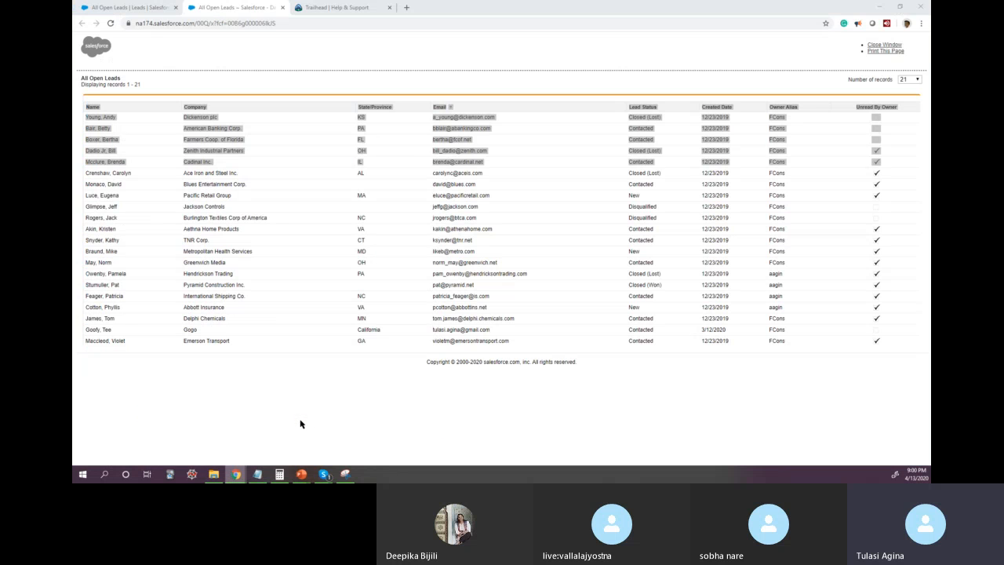
click(284, 7)
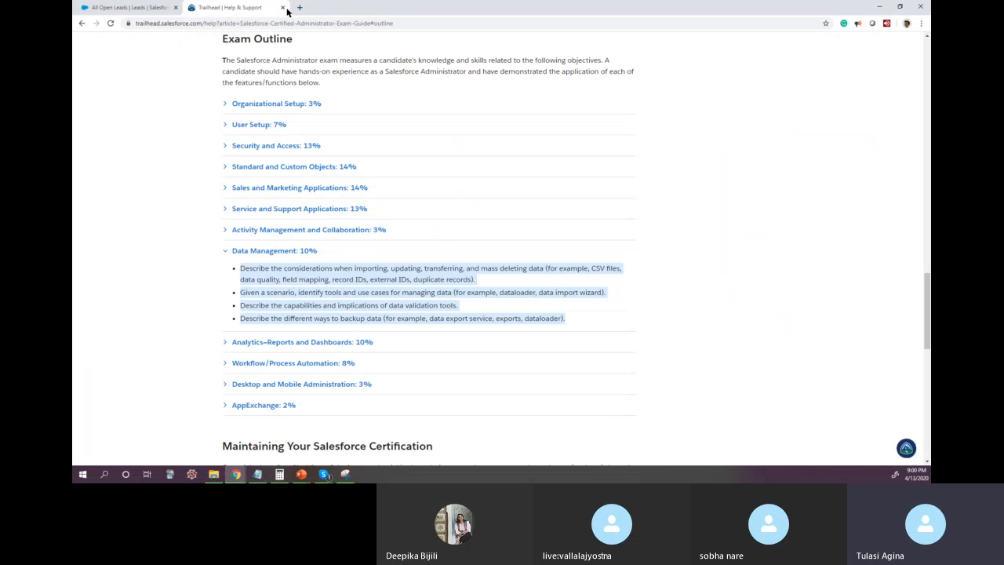
click(158, 9)
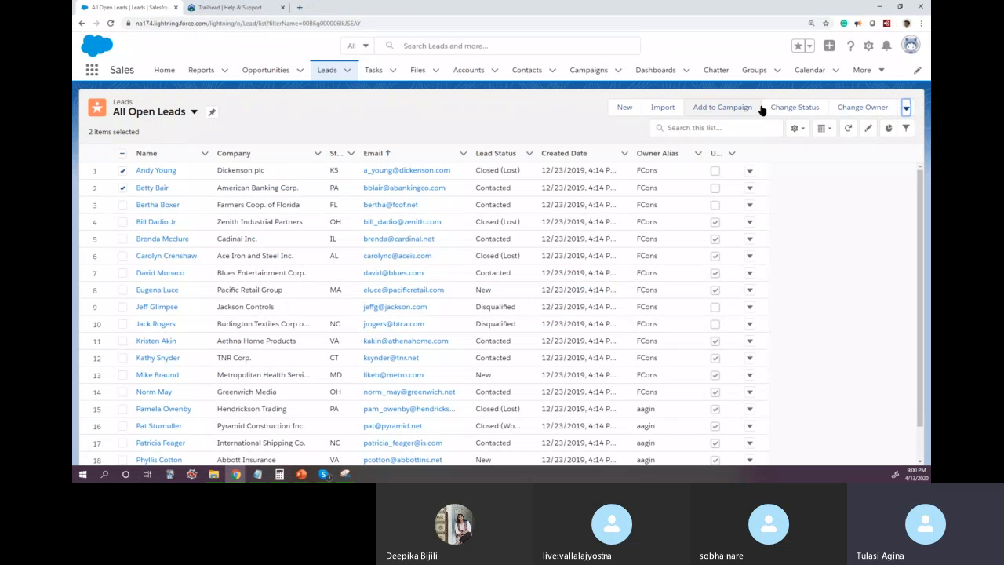
Step: Start a lead import that adds new and updates existing records, matching leads by Email
click(659, 107)
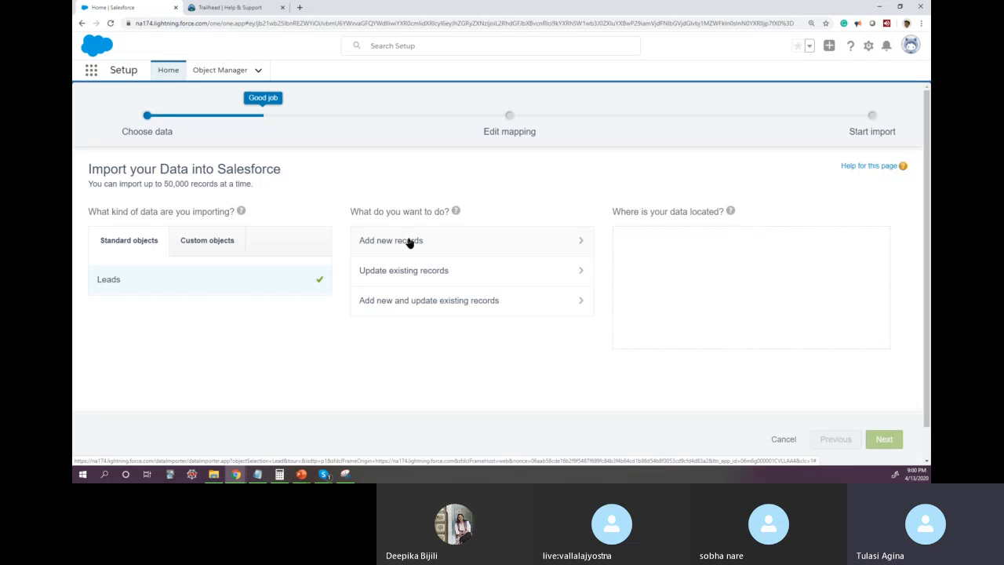
click(406, 305)
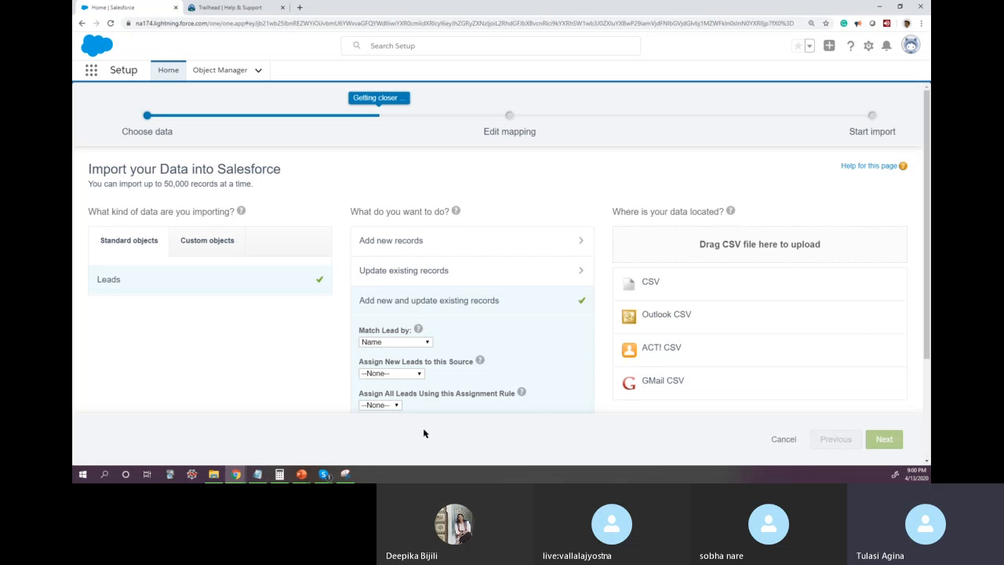
scroll(488, 416, down, 2)
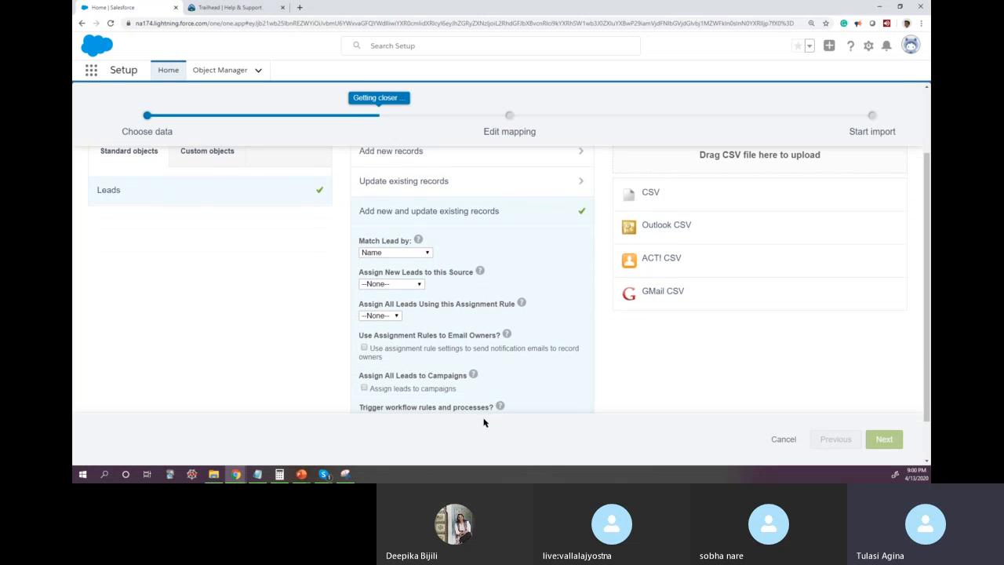
scroll(555, 333, down, 1)
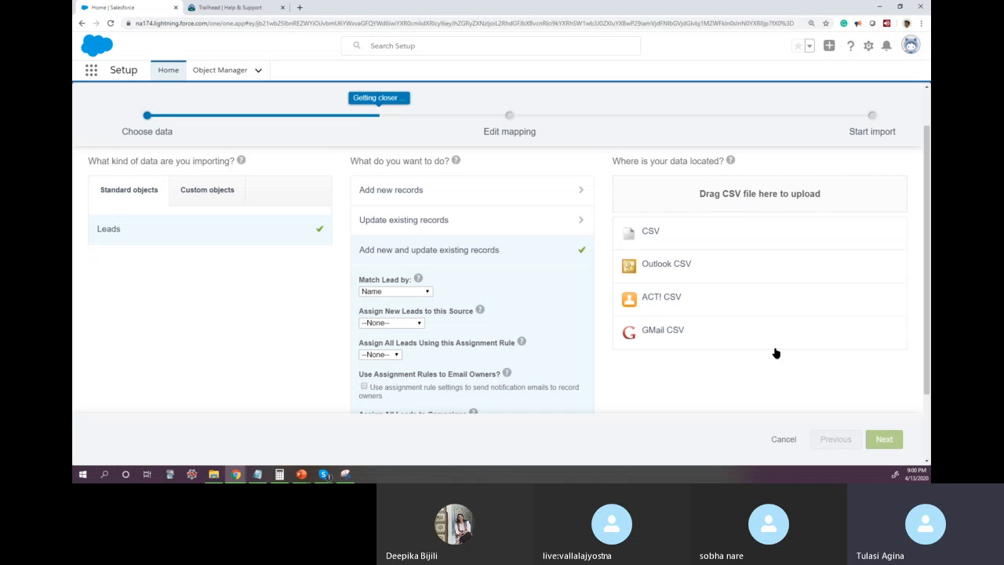
scroll(753, 349, up, 1)
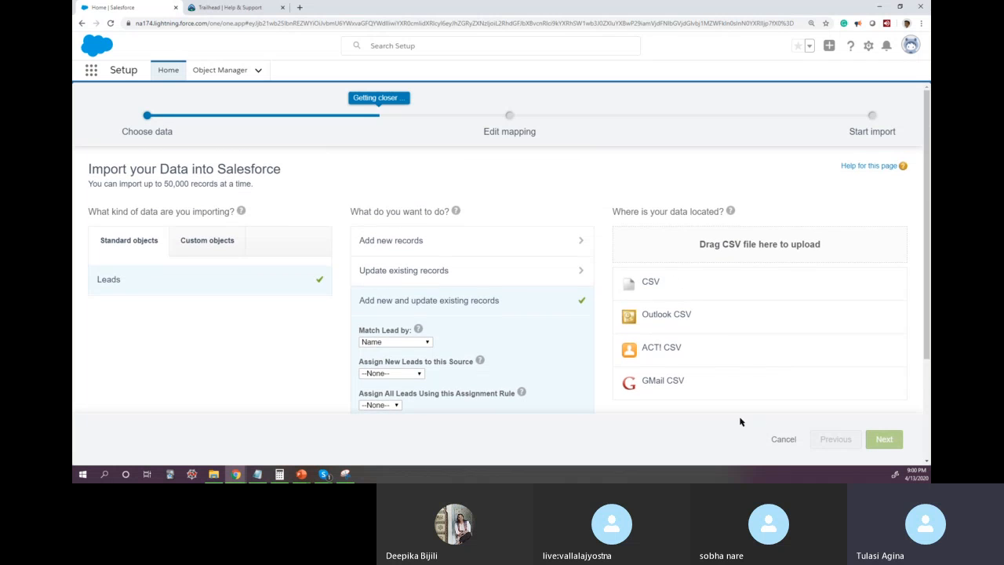
scroll(672, 319, down, 1)
scroll(673, 320, down, 2)
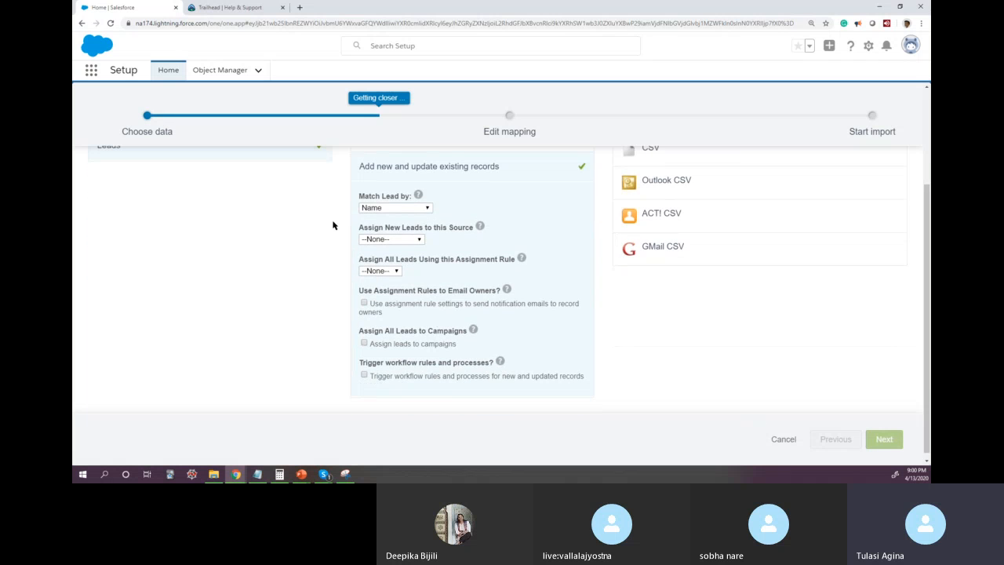
click(393, 208)
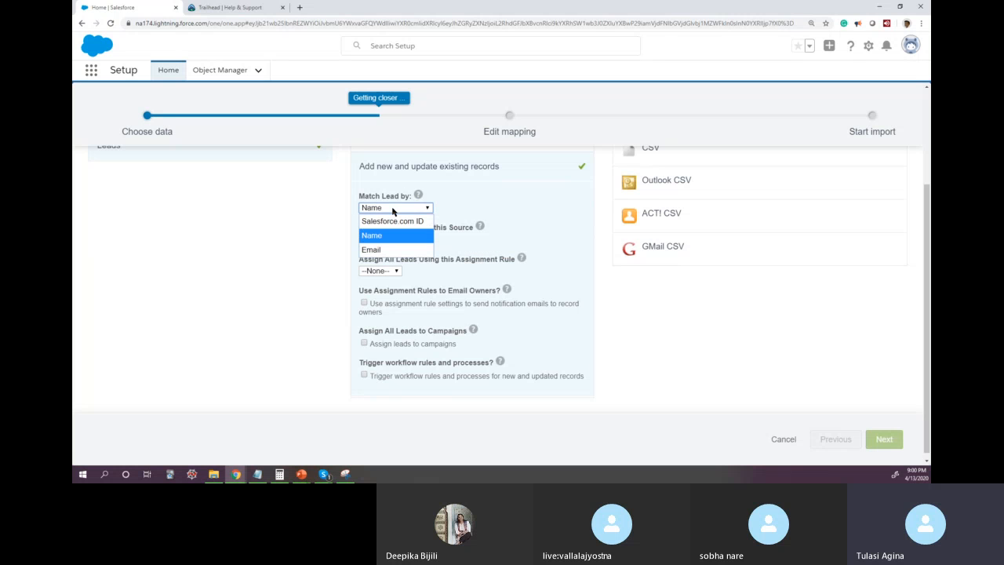
click(387, 249)
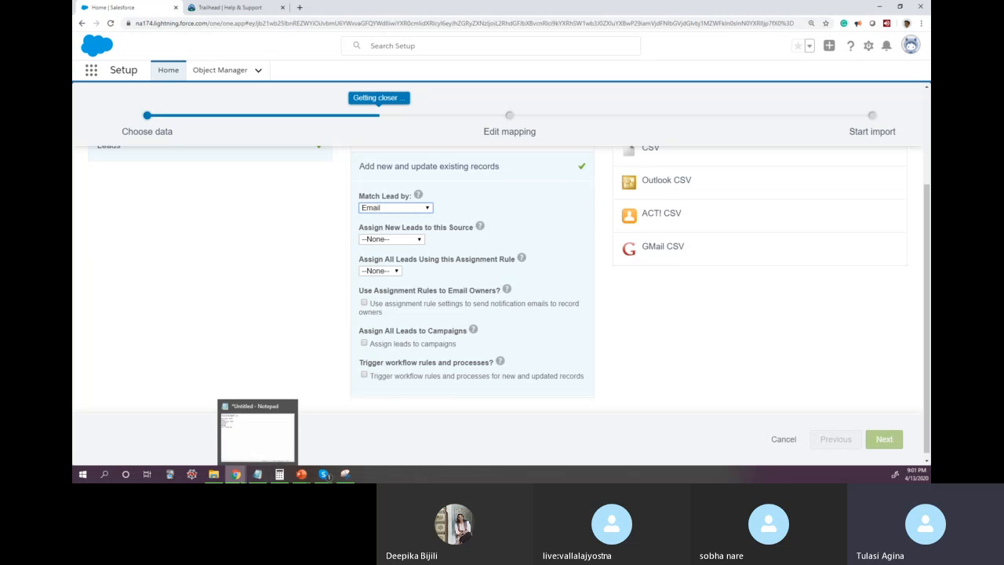
Step: Reopen SampleImport.csv from the Desktop in Excel and autofit columns A to H
mouse_move(215, 474)
click(232, 447)
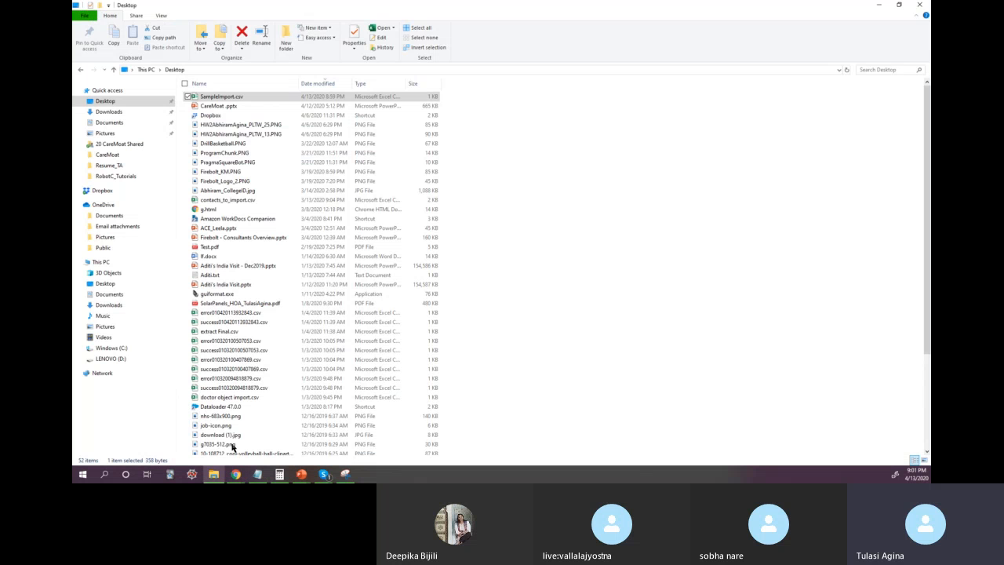
double_click(235, 96)
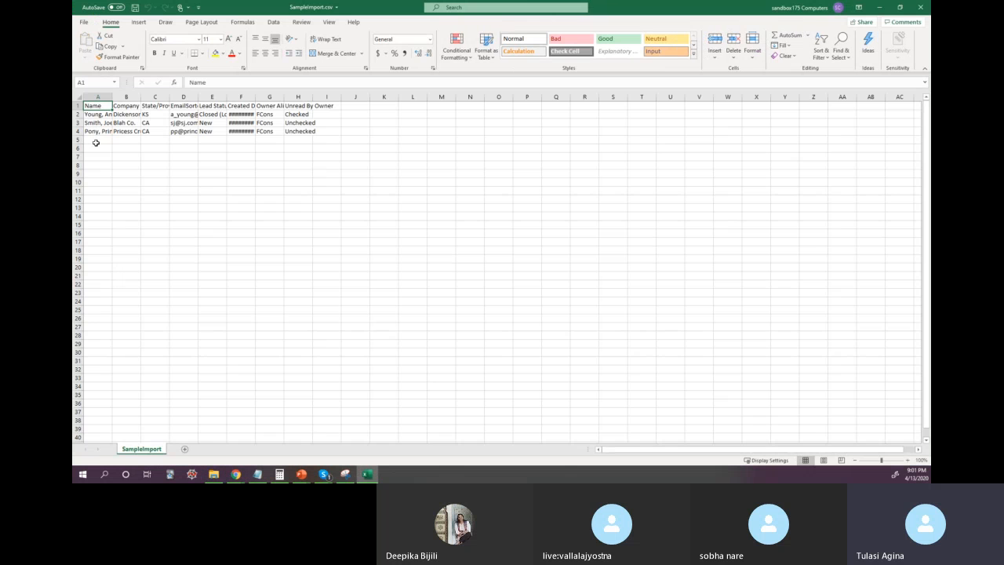
mouse_move(98, 97)
mouse_down()
mouse_move(309, 74)
mouse_move(312, 92)
mouse_up()
double_click(313, 94)
click(285, 182)
Step: Compare the existing lead in row 2 with the new leads in rows 3 and 4, including Created Date and Unread By Owner
drag(102, 115, 427, 115)
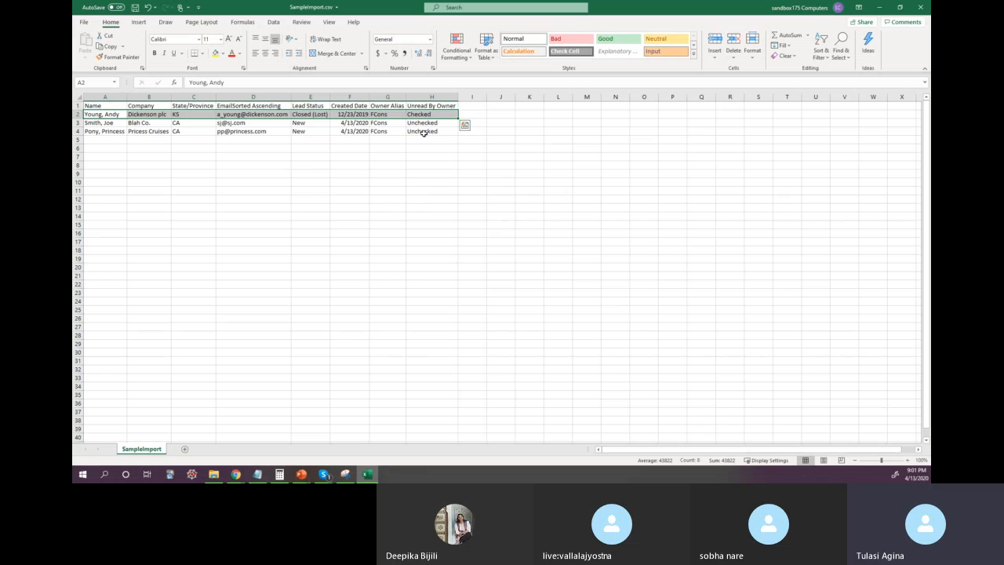
drag(114, 122, 444, 132)
drag(349, 122, 350, 131)
click(348, 114)
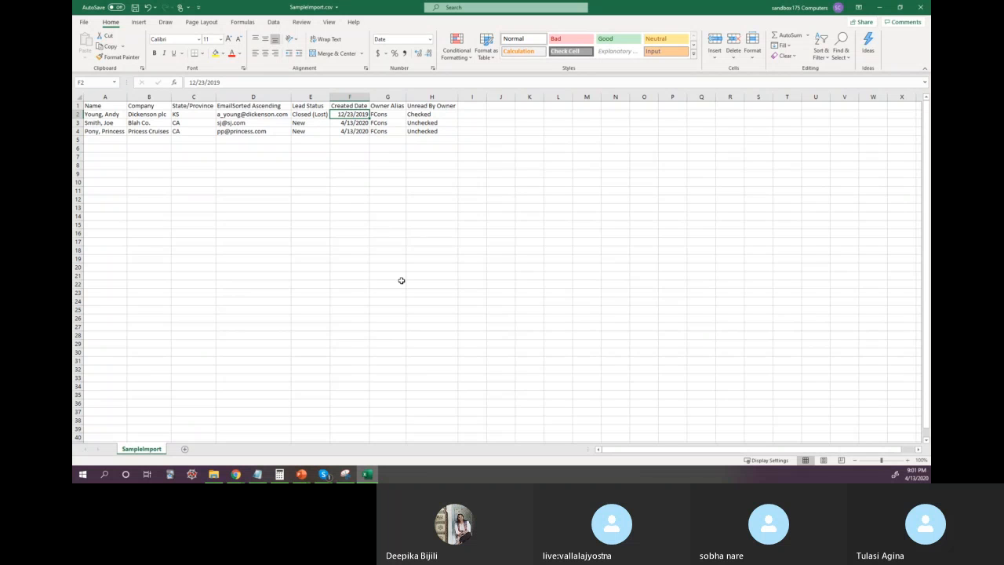
click(421, 114)
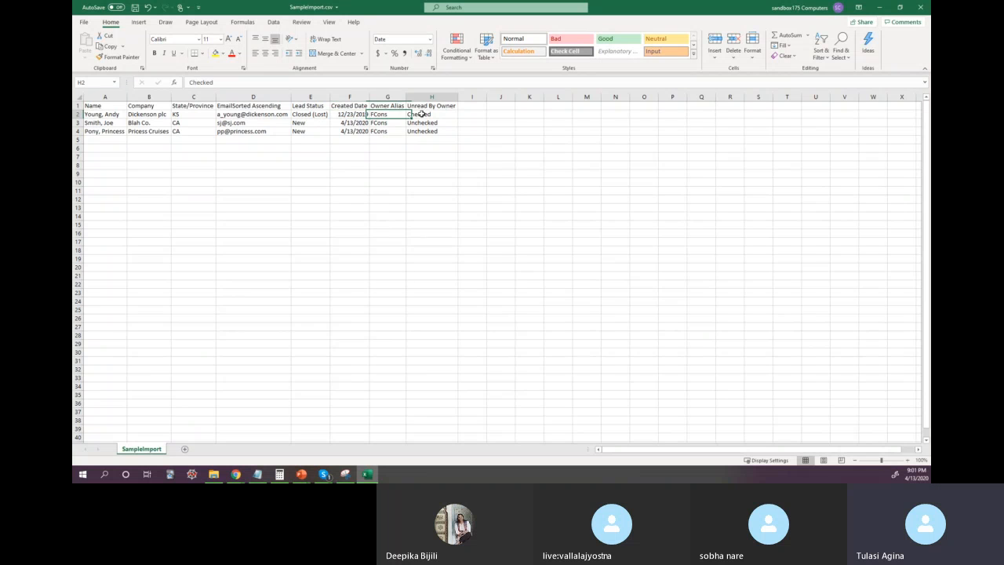
Step: Set the Lead Status in cell E2 to New, then save and close SampleImport.csv
click(316, 115)
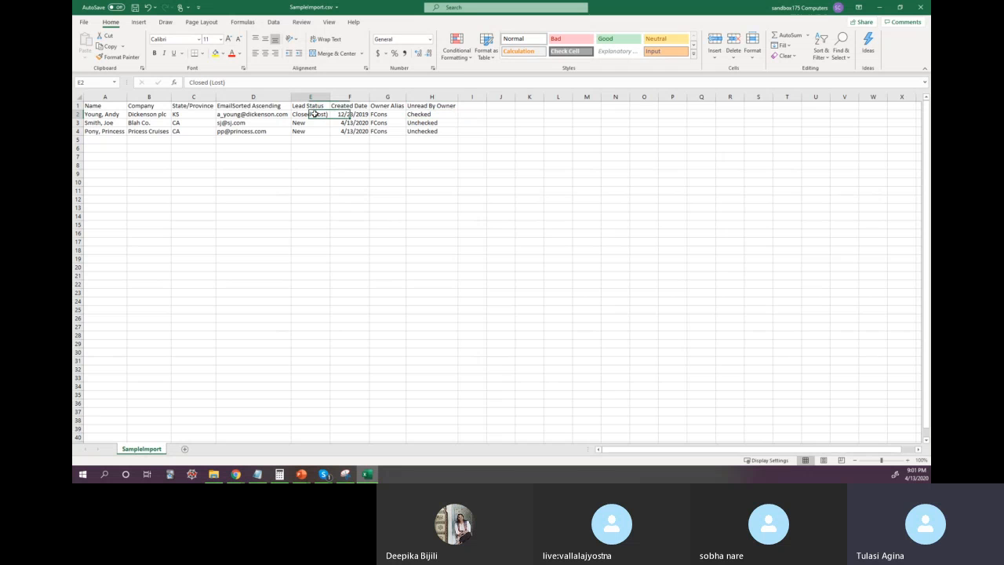
text(New)
key(Return)
click(348, 267)
click(135, 7)
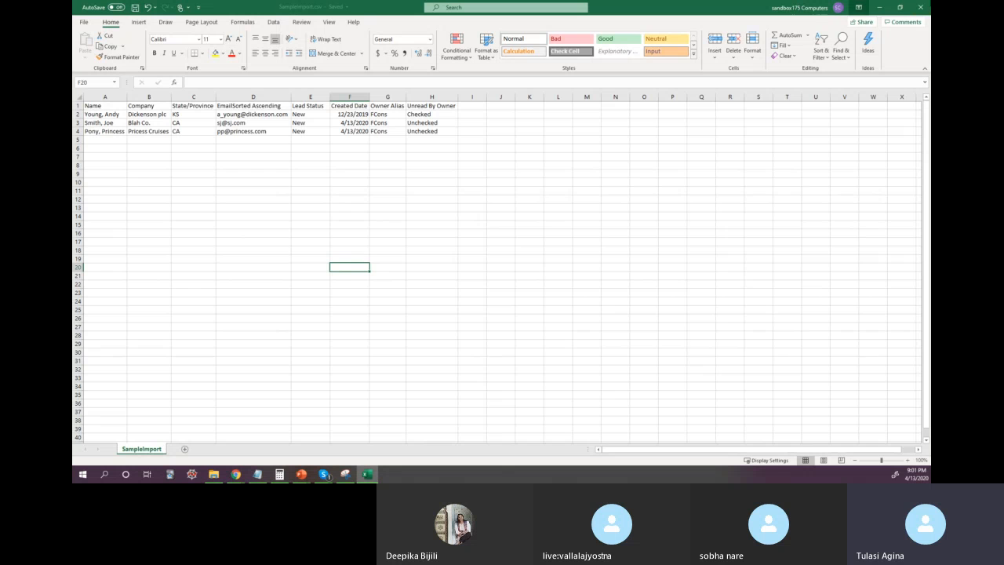
click(921, 7)
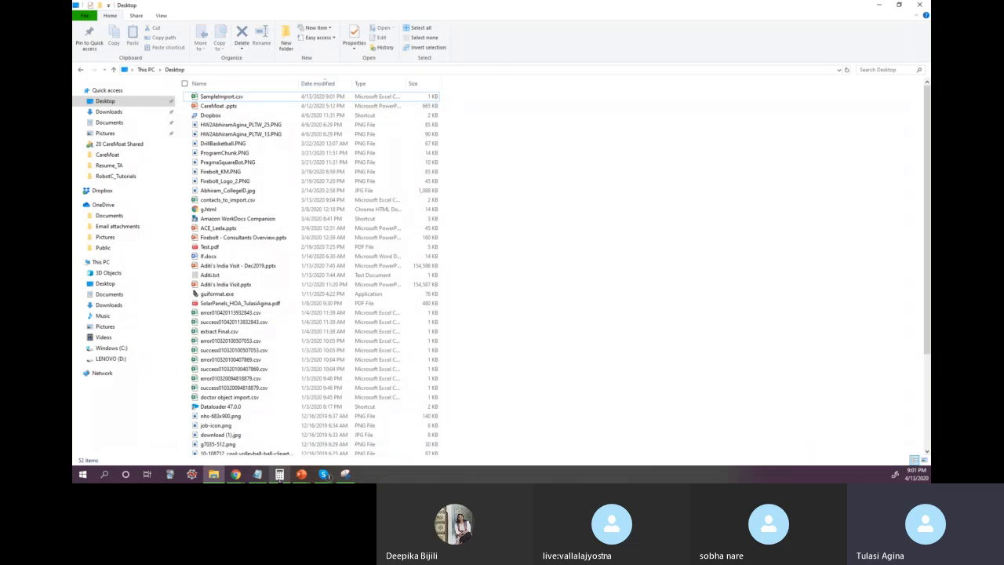
Step: Return to the Salesforce import wizard and set the new leads' source to Web and the assignment rule to Standard
mouse_move(243, 476)
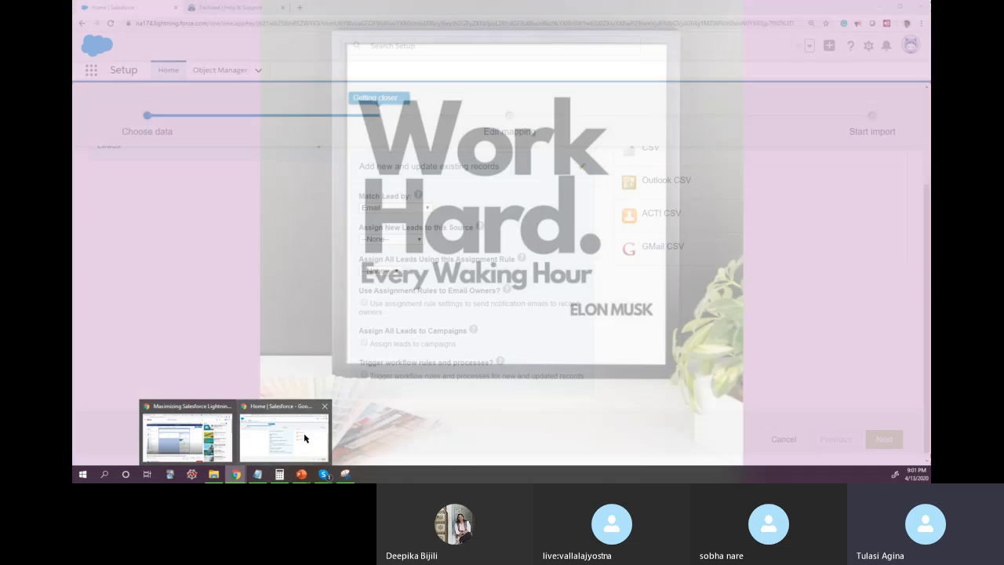
click(306, 435)
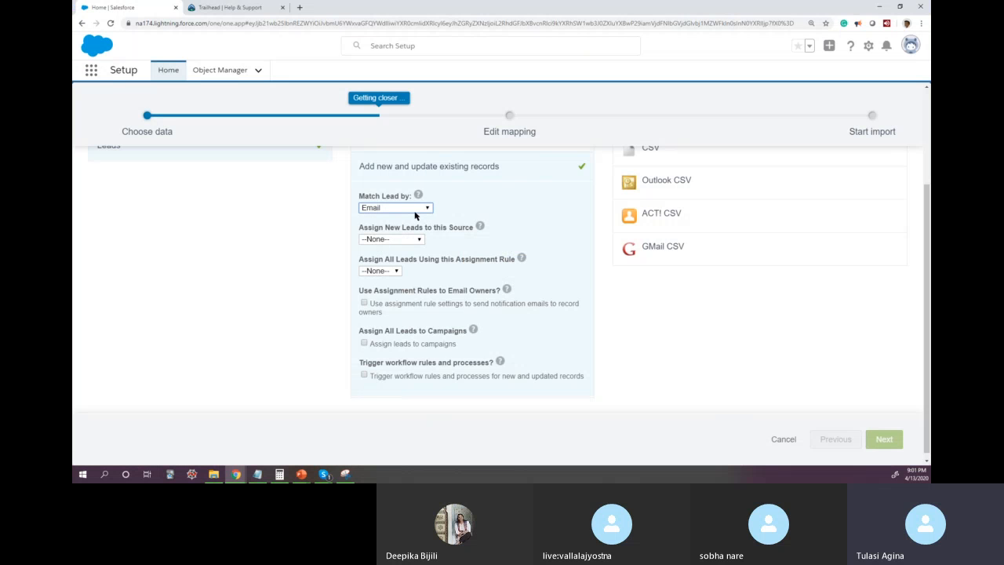
click(396, 240)
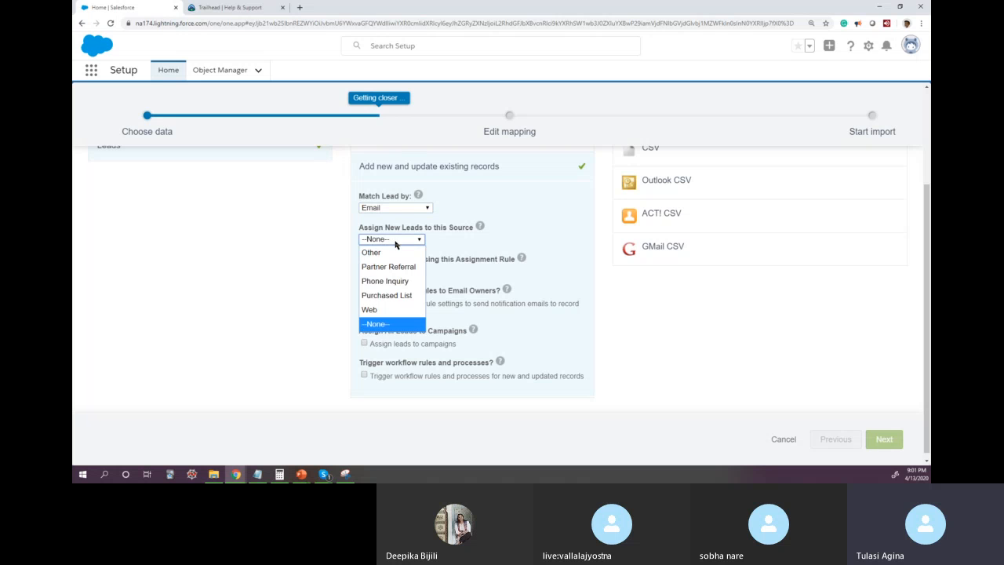
click(530, 222)
click(390, 241)
click(380, 310)
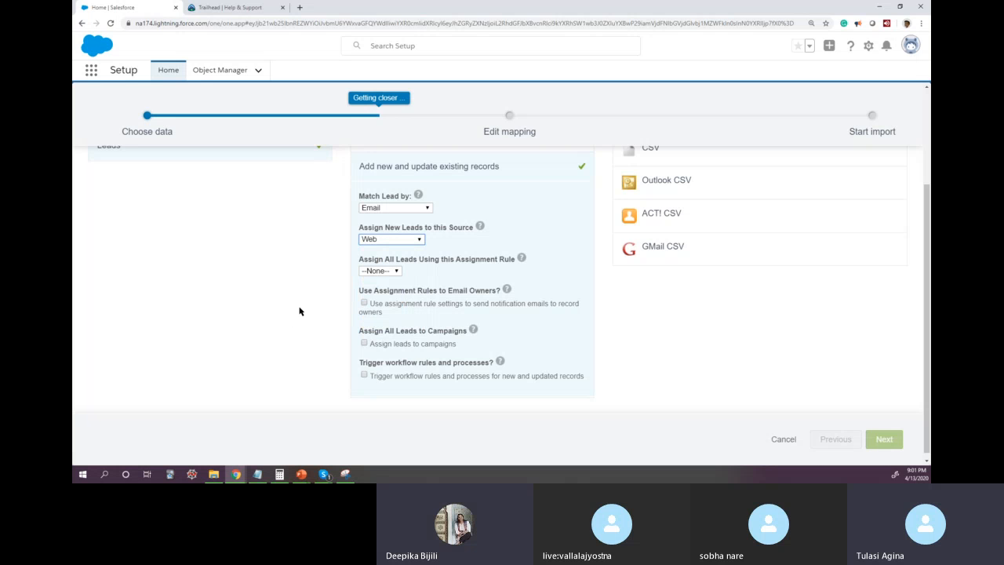
click(399, 271)
click(376, 284)
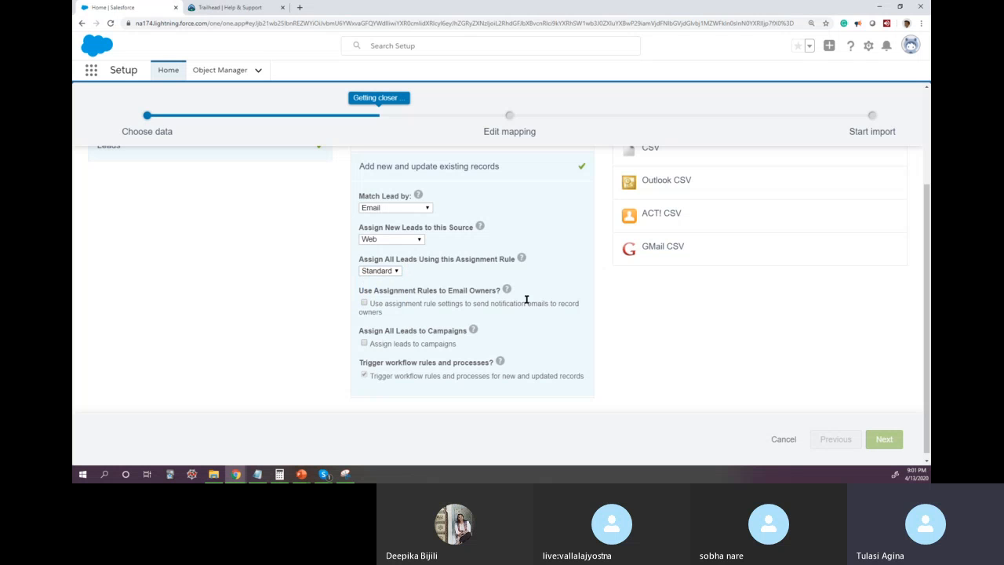
scroll(628, 322, up, 2)
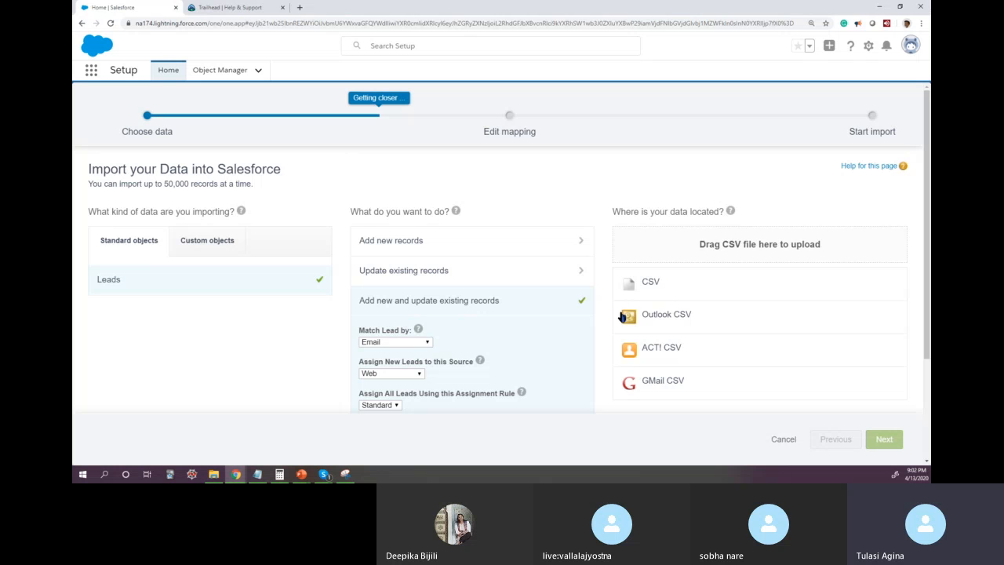
Step: Review the lead matching, source, assignment rule, campaign and workflow options for adding new and updating existing records
scroll(621, 316, down, 2)
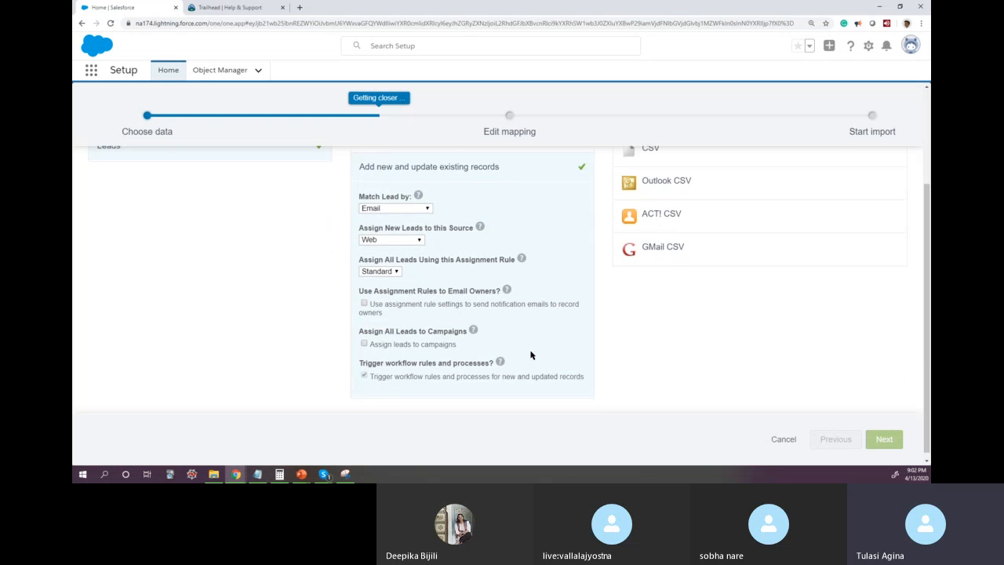
scroll(531, 353, up, 2)
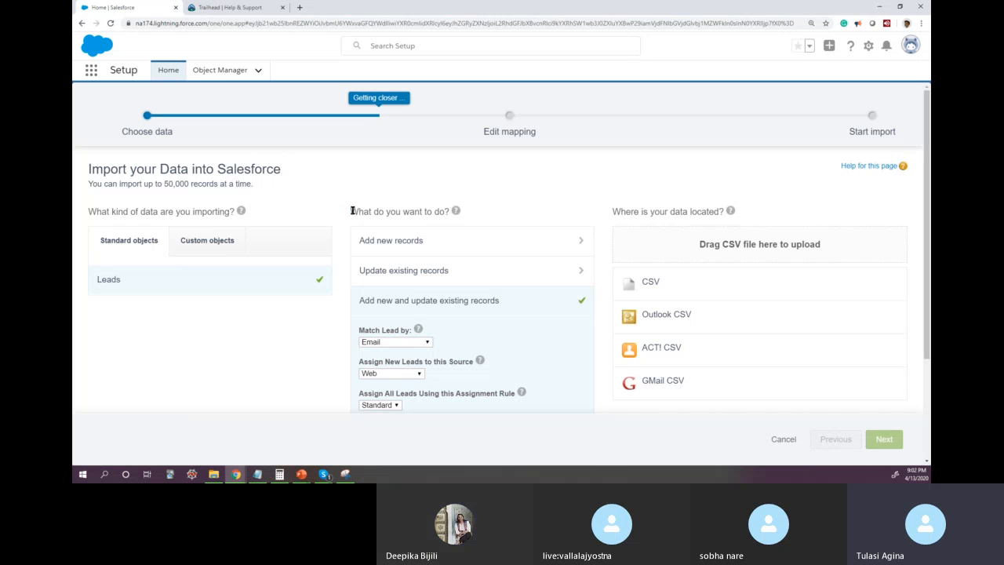
drag(351, 209, 463, 204)
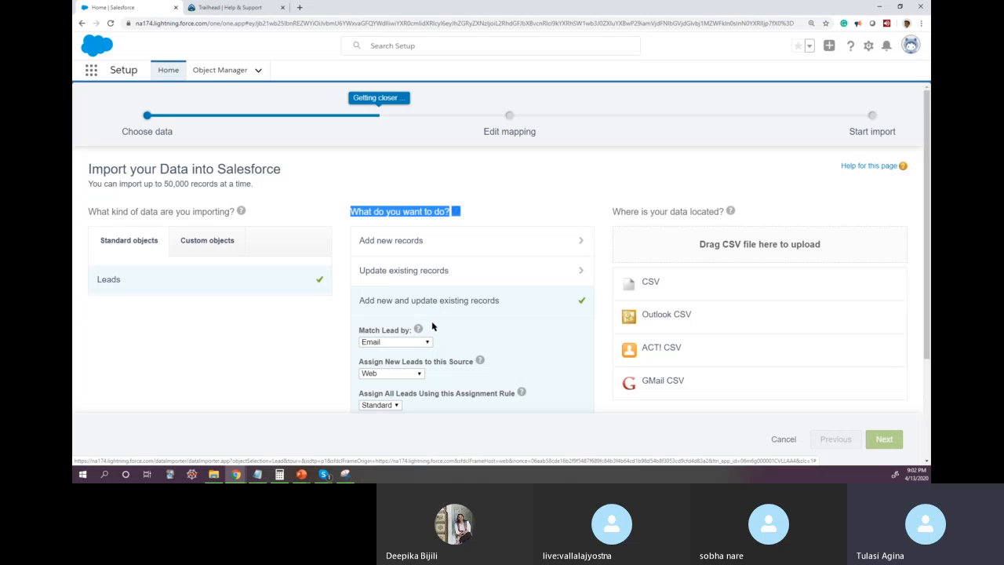
drag(358, 305, 443, 304)
Step: Upload SampleImport.csv from the Desktop folder as the import data source and proceed to the field mapping stage
click(214, 474)
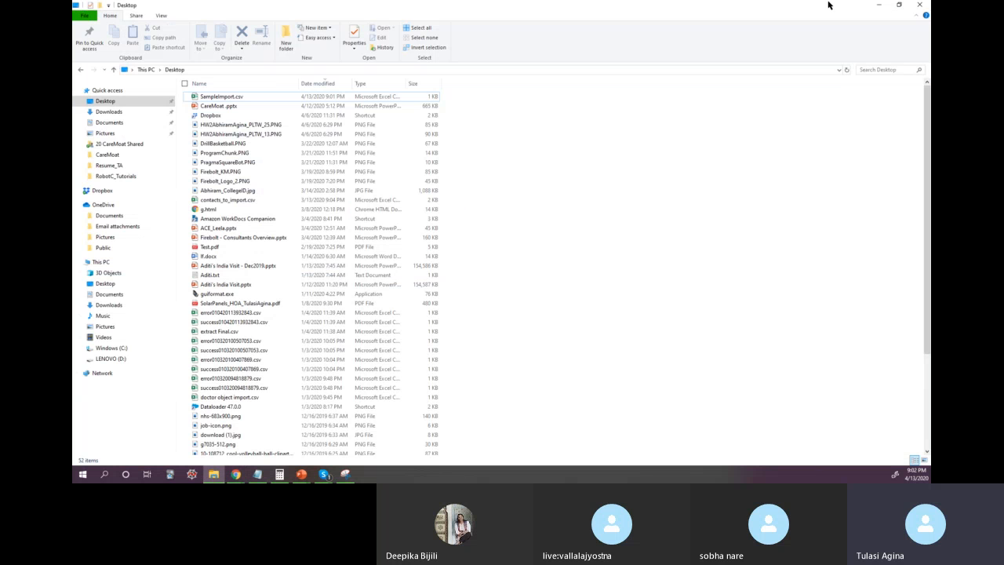
click(899, 5)
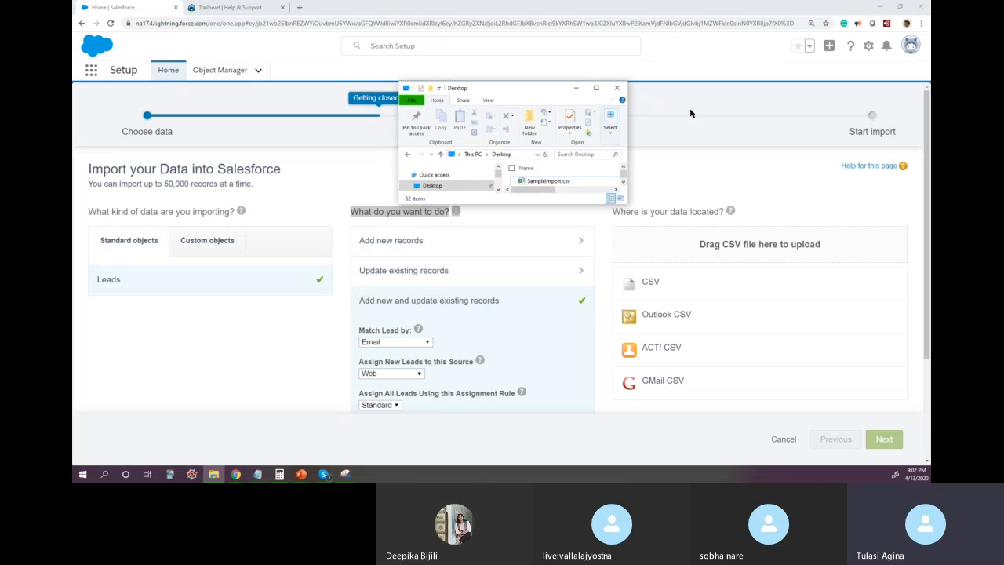
drag(444, 204, 444, 352)
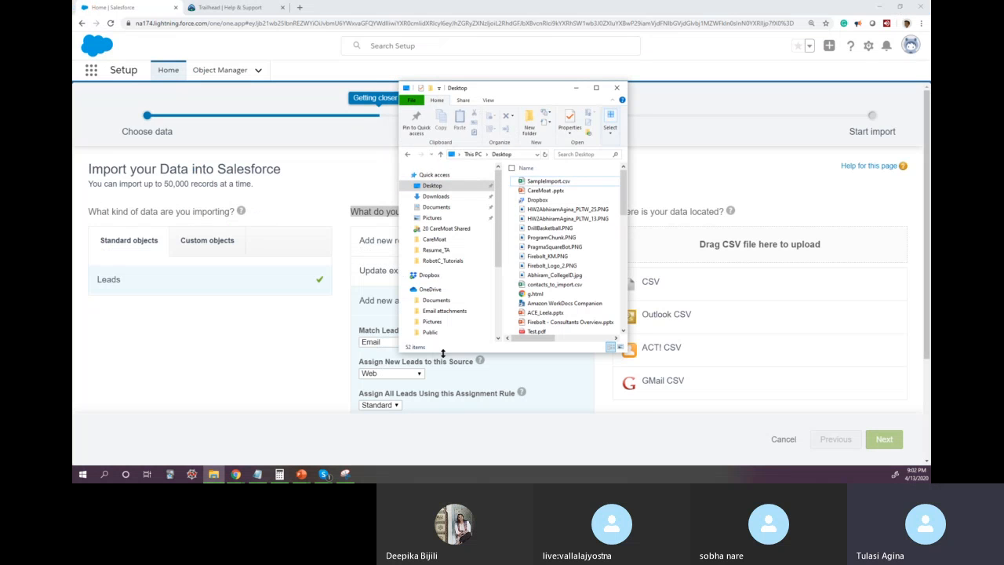
drag(398, 217, 305, 217)
click(463, 181)
drag(462, 181, 703, 254)
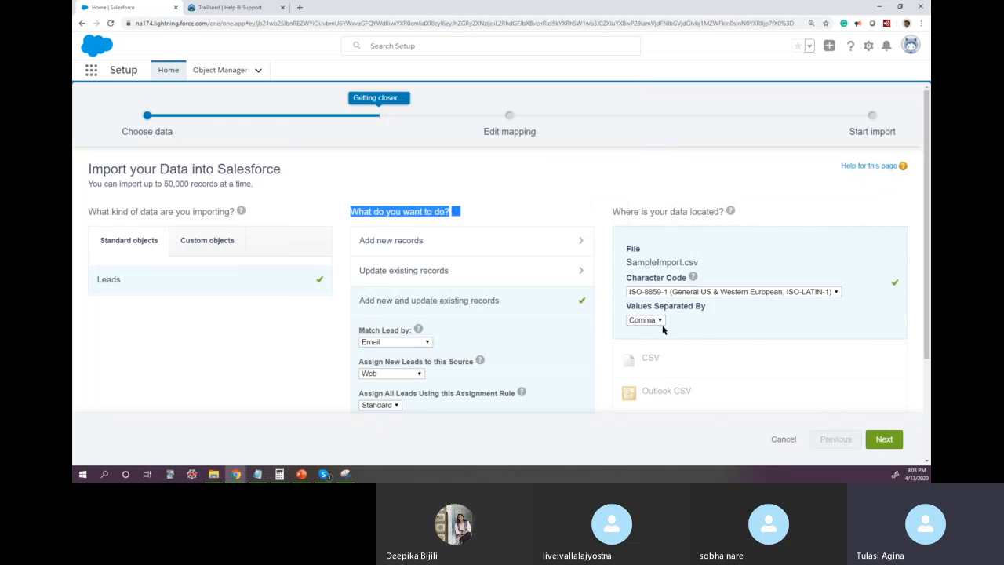
click(888, 441)
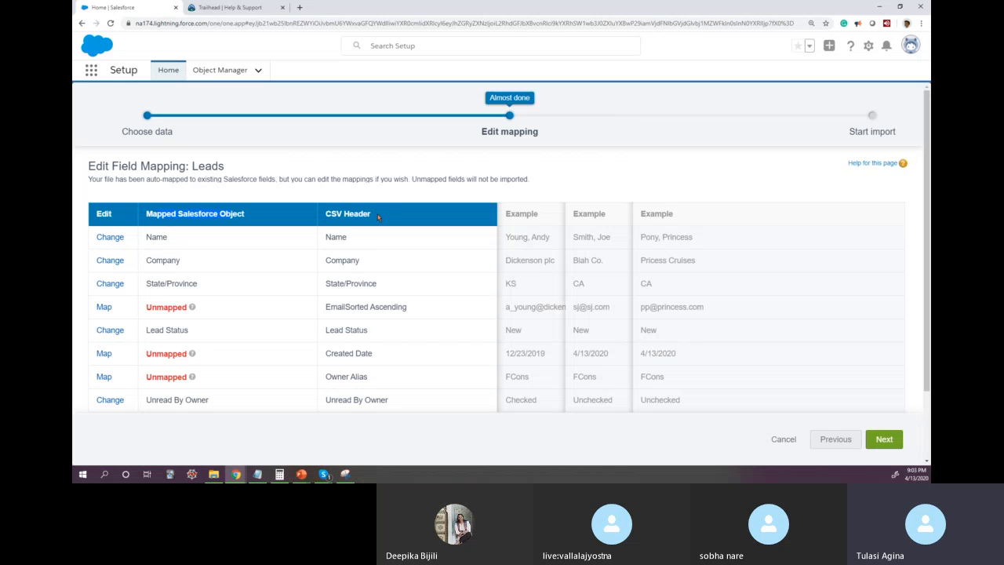
Step: Open SampleImport.csv from the Desktop folder in Excel and autofit columns A to I
click(214, 474)
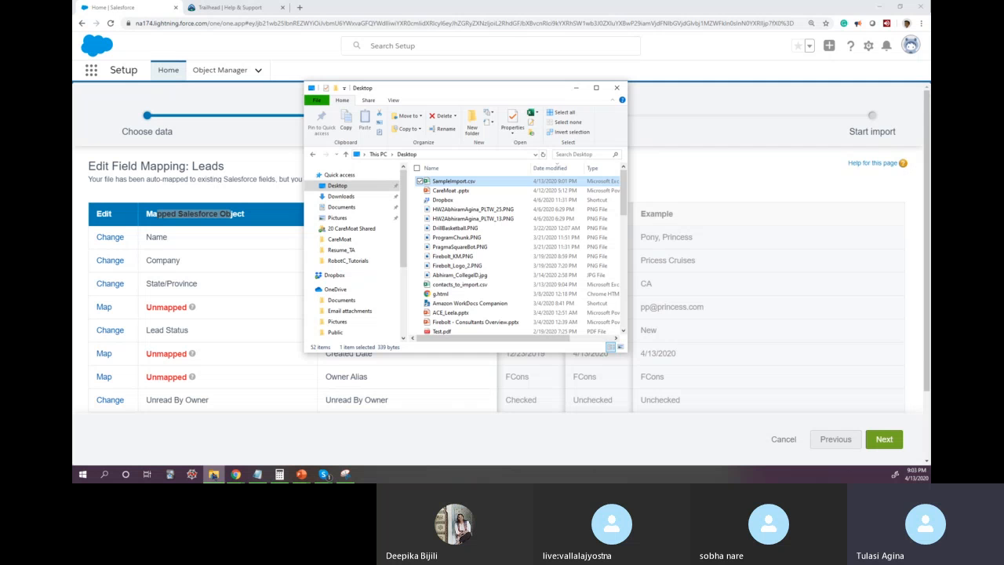
double_click(465, 182)
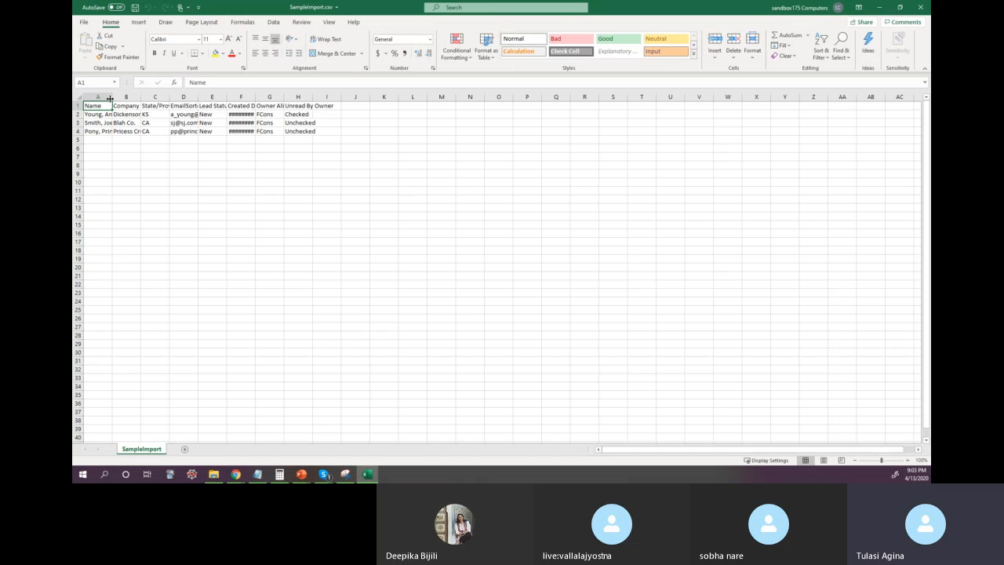
drag(110, 99, 313, 98)
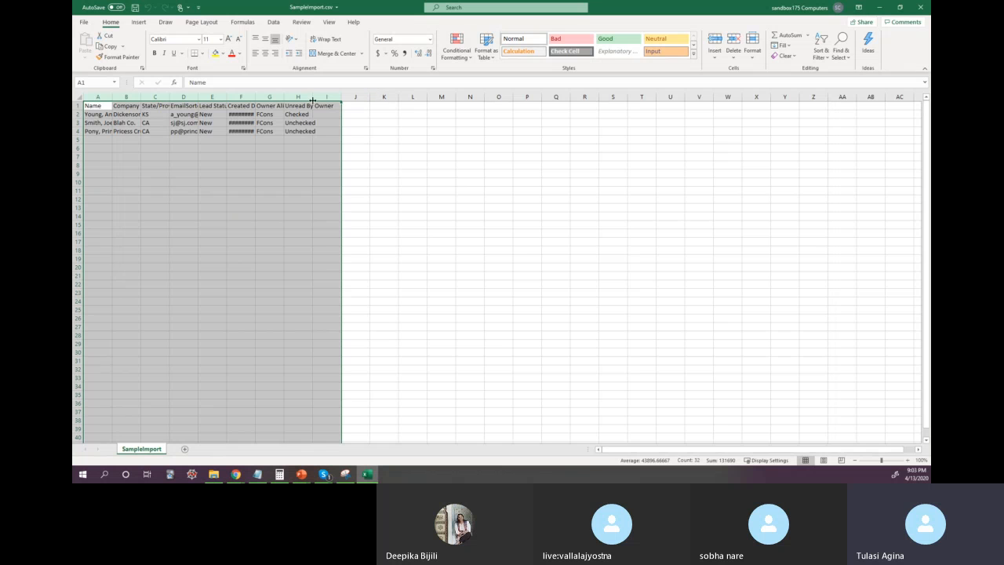
double_click(313, 97)
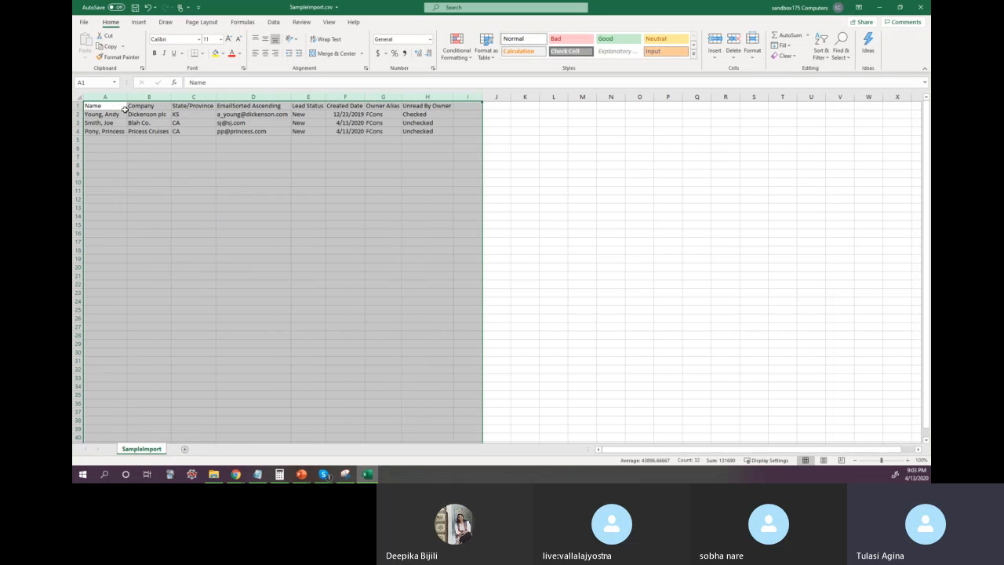
Step: Highlight the header row 1 of the SampleImport sheet with a yellow fill
click(78, 105)
click(214, 53)
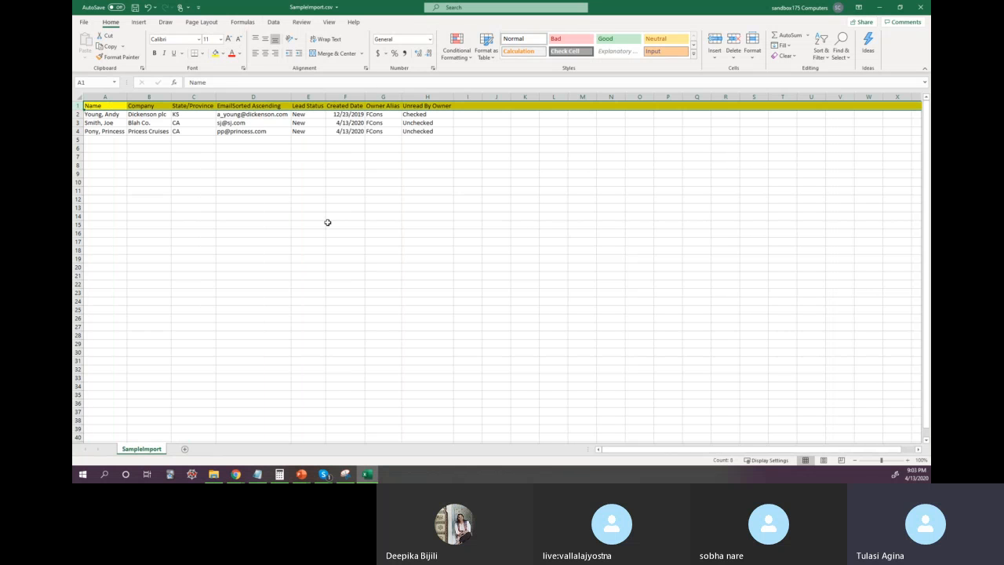
click(328, 223)
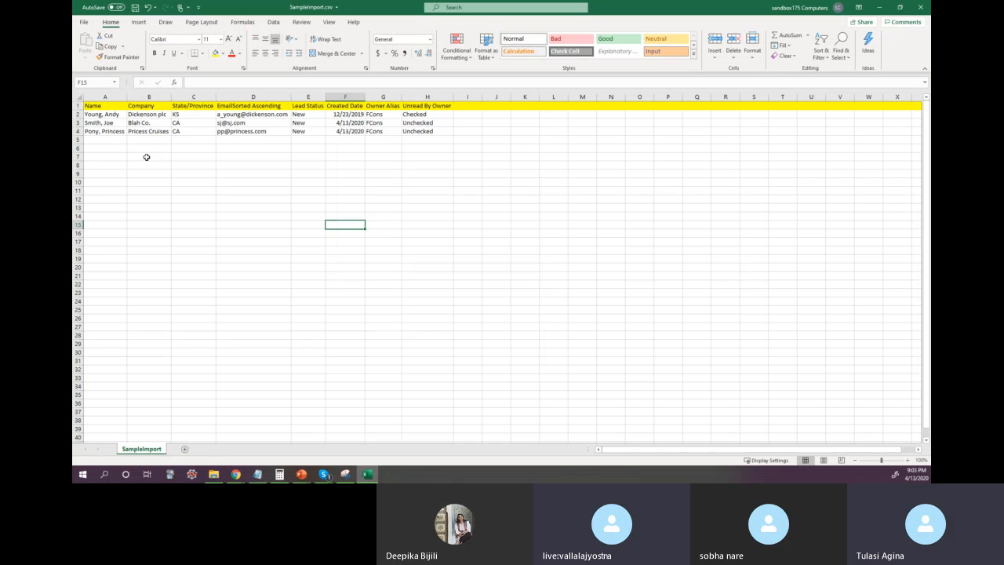
Step: Return to the Salesforce import wizard and map the EmailSorted Ascending CSV header to the Email field
click(881, 8)
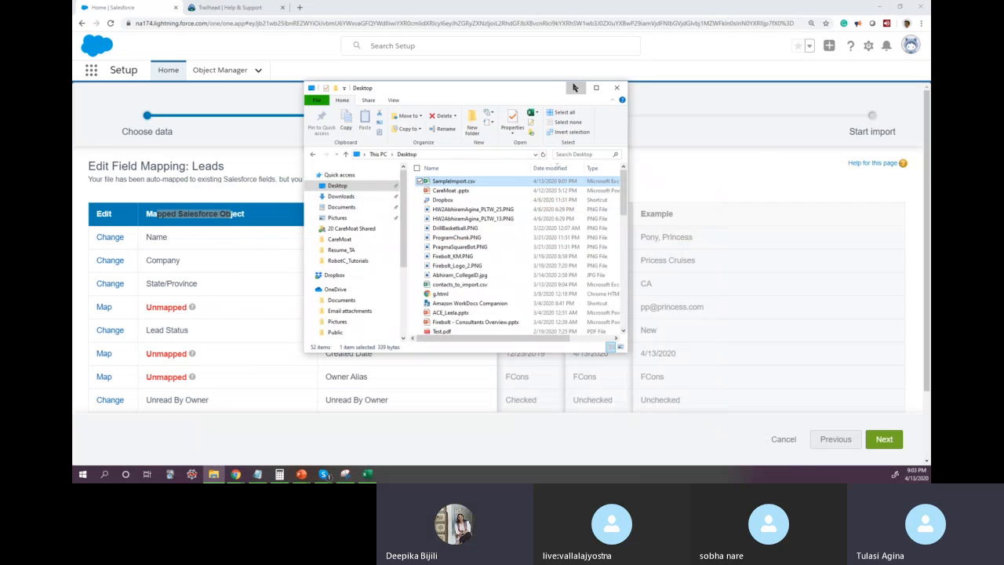
click(575, 88)
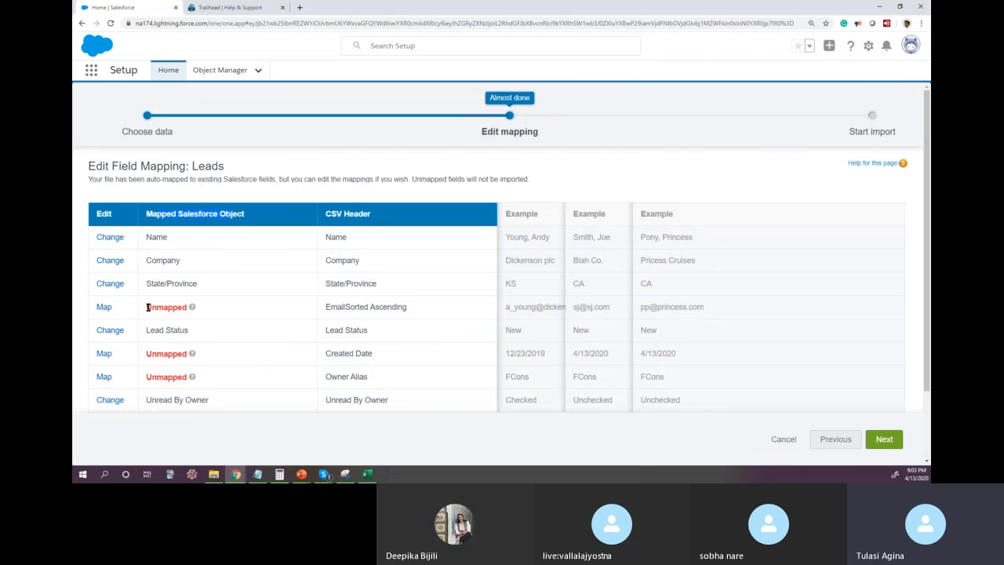
click(105, 308)
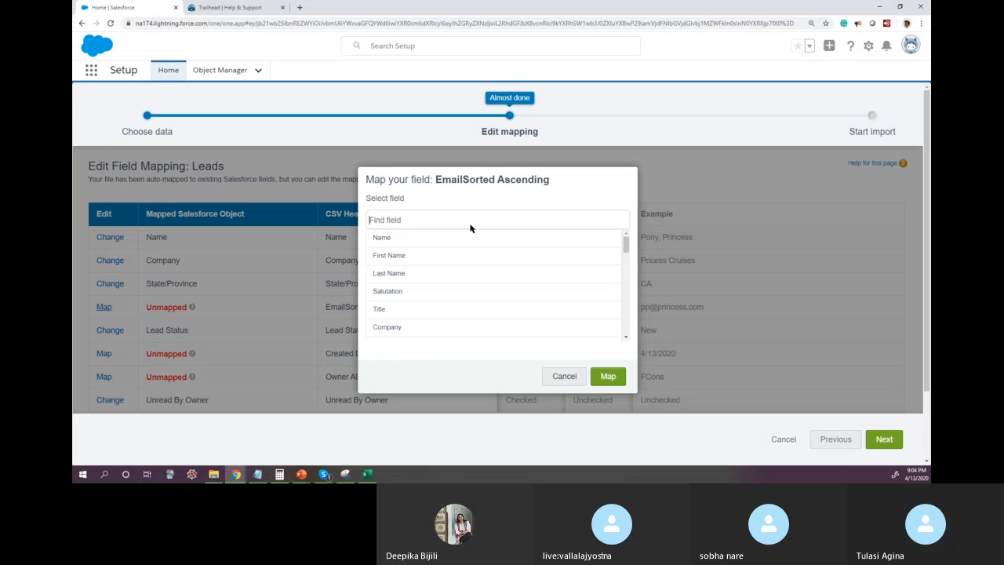
text(Em)
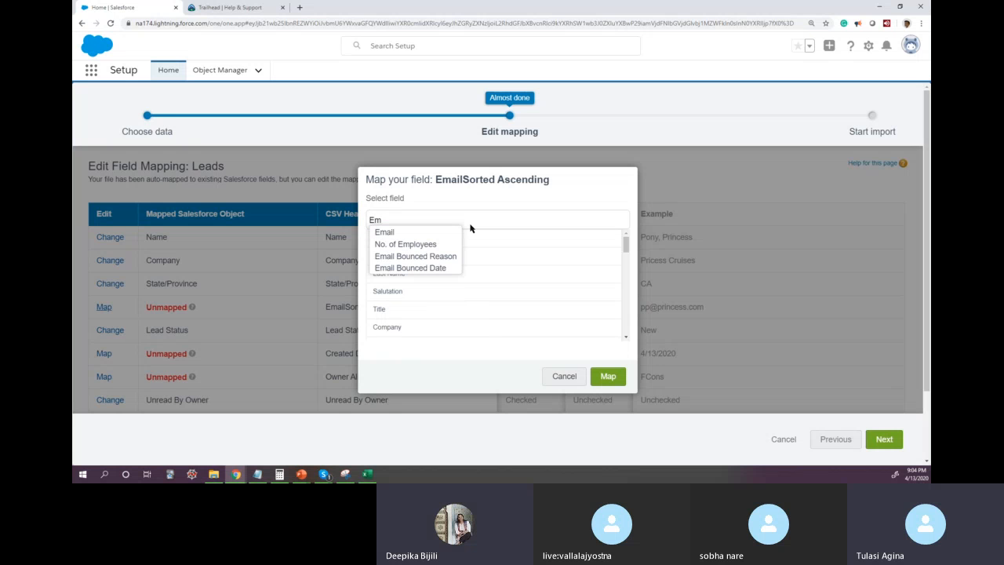
click(384, 232)
click(609, 379)
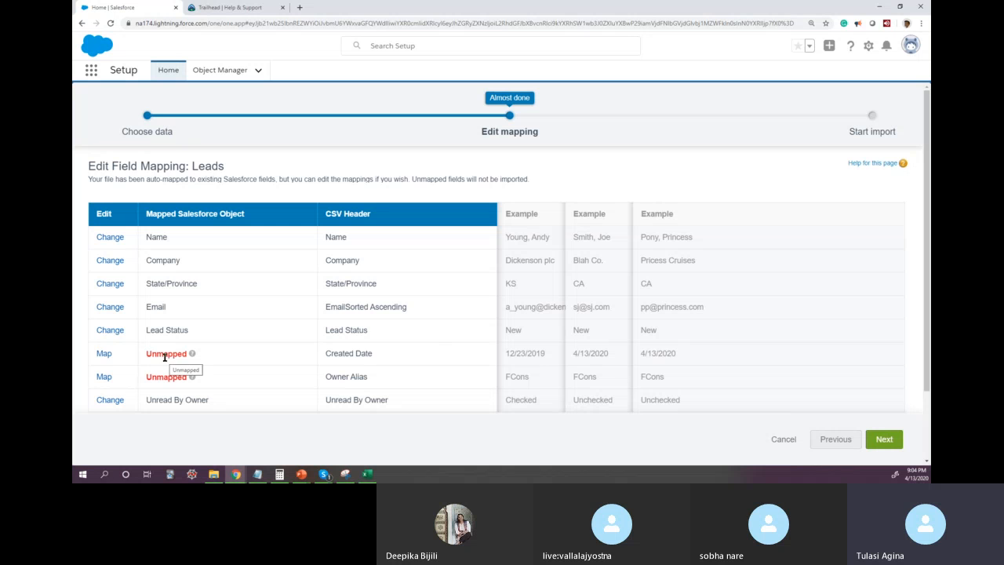
Step: Look for a lead field matching the Created Date CSV header by searching for "Creat" and browsing the field list
click(106, 355)
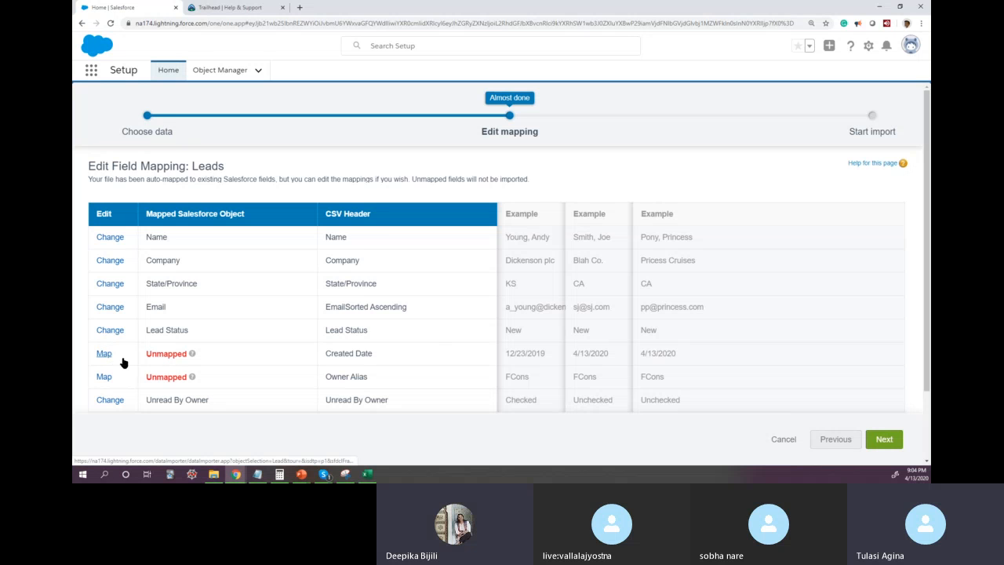
text(Creat)
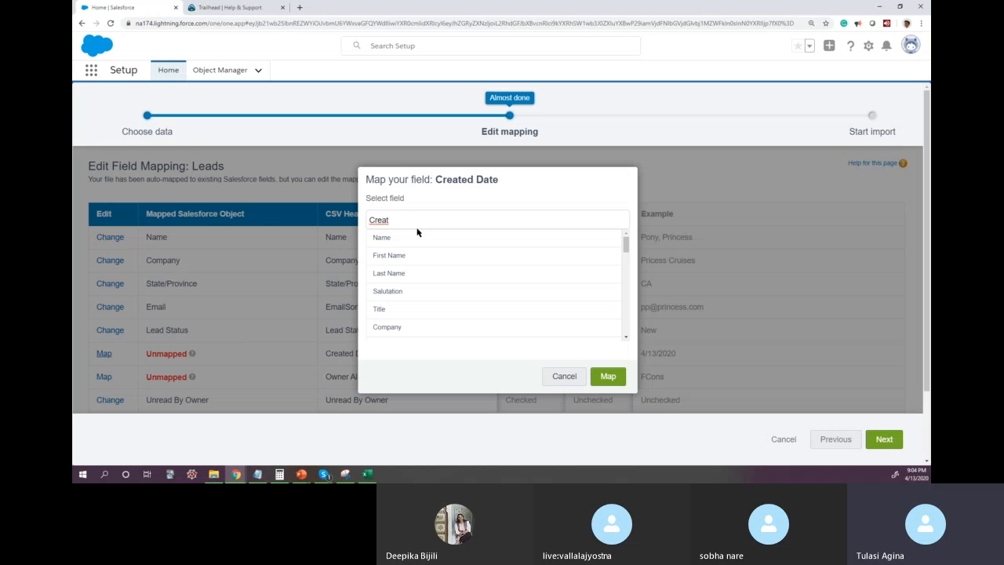
scroll(477, 307, down, 5)
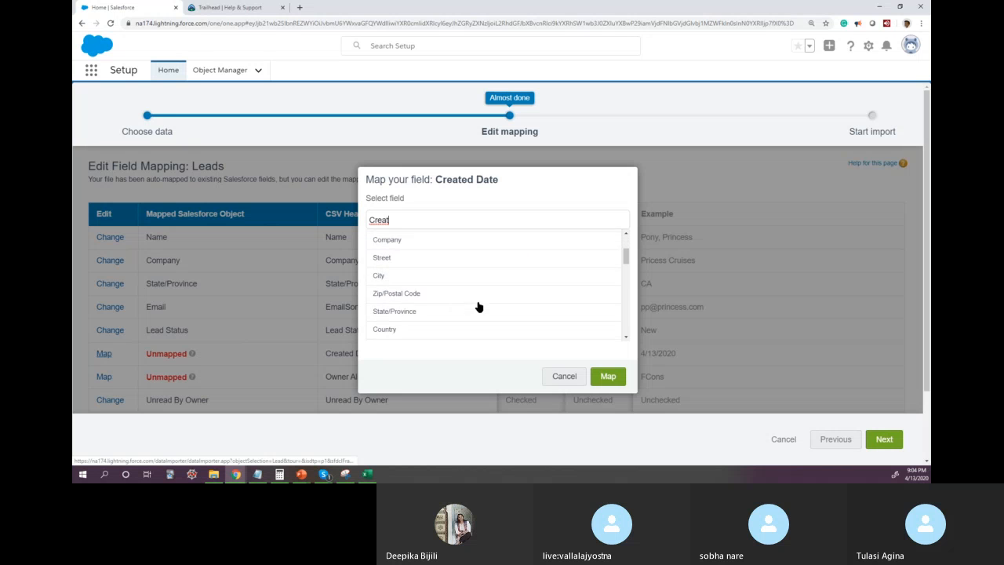
scroll(479, 307, down, 5)
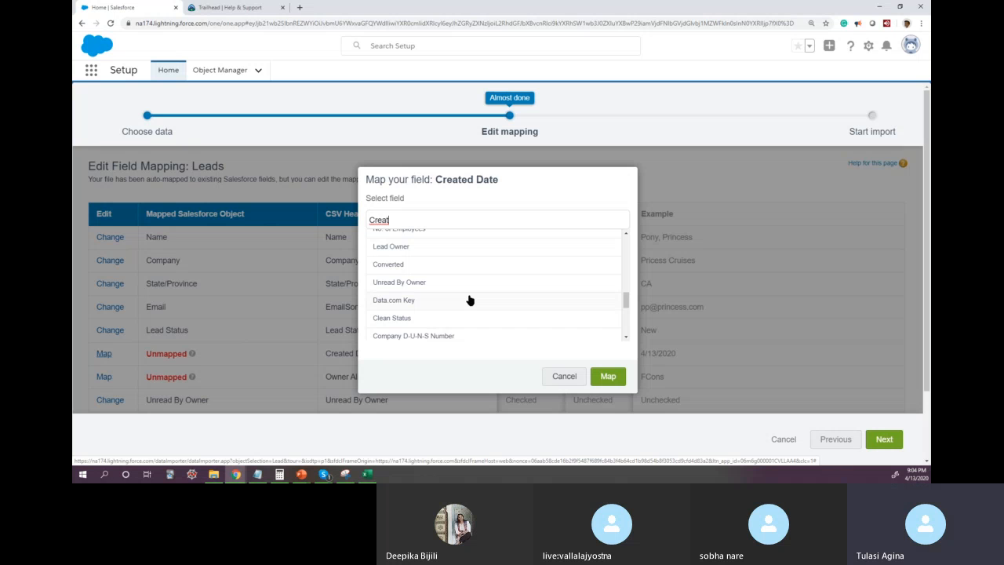
scroll(469, 301, up, 1)
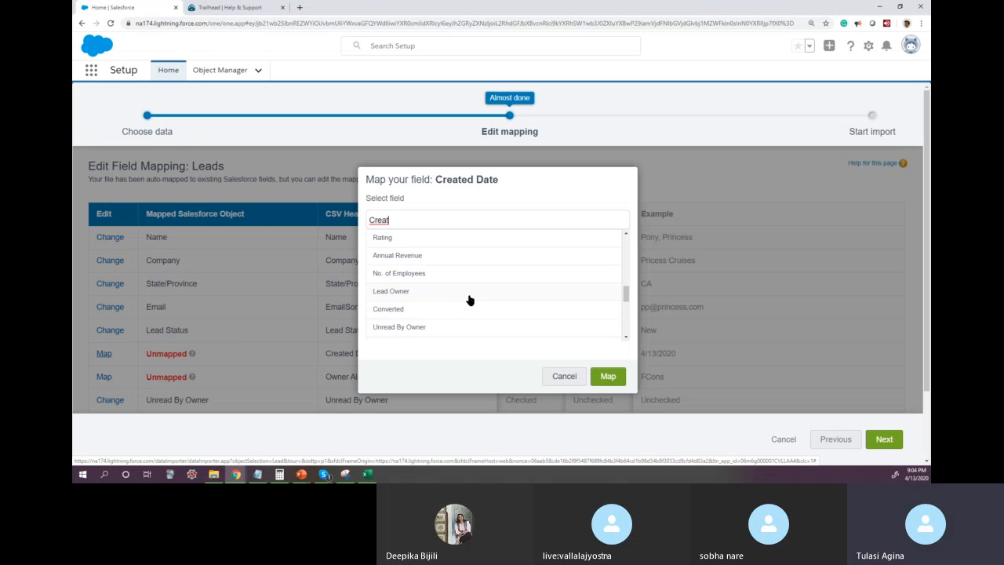
scroll(469, 300, down, 5)
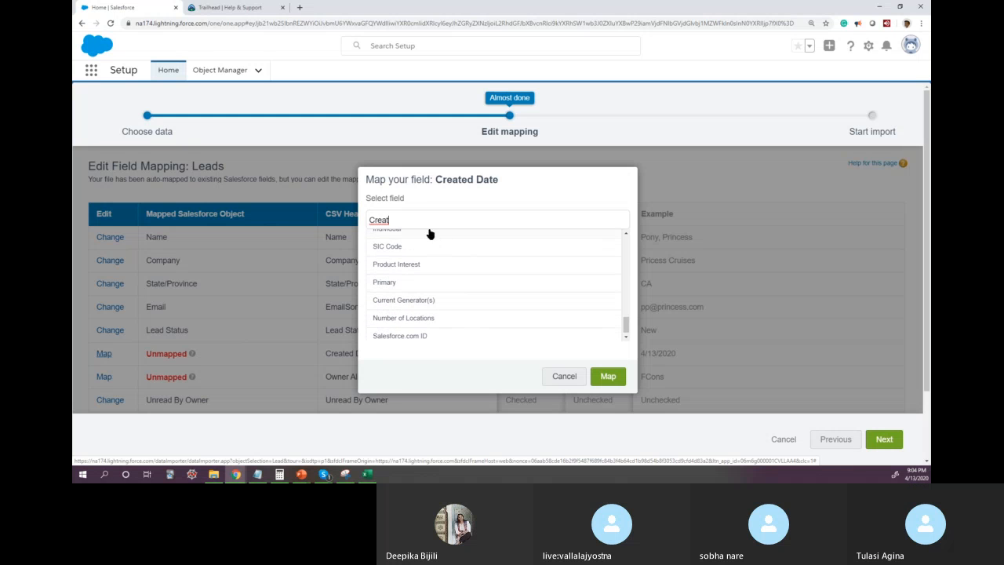
Step: Search the lead fields for "Date" and "Created", and map the Created Date CSV header to Email Bounced Date
key(BackSpace)
key(BackSpace)
key(BackSpace)
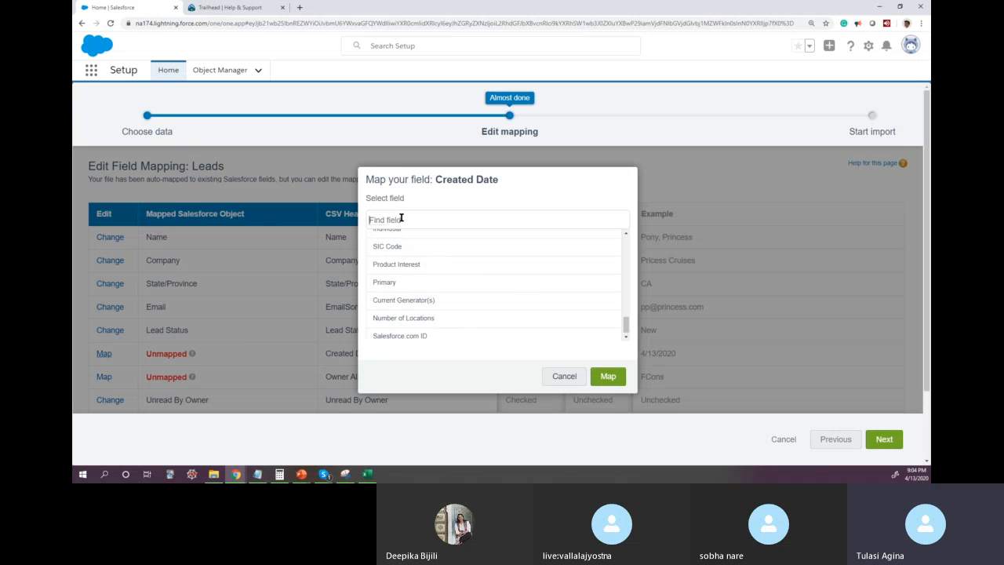
text(Date)
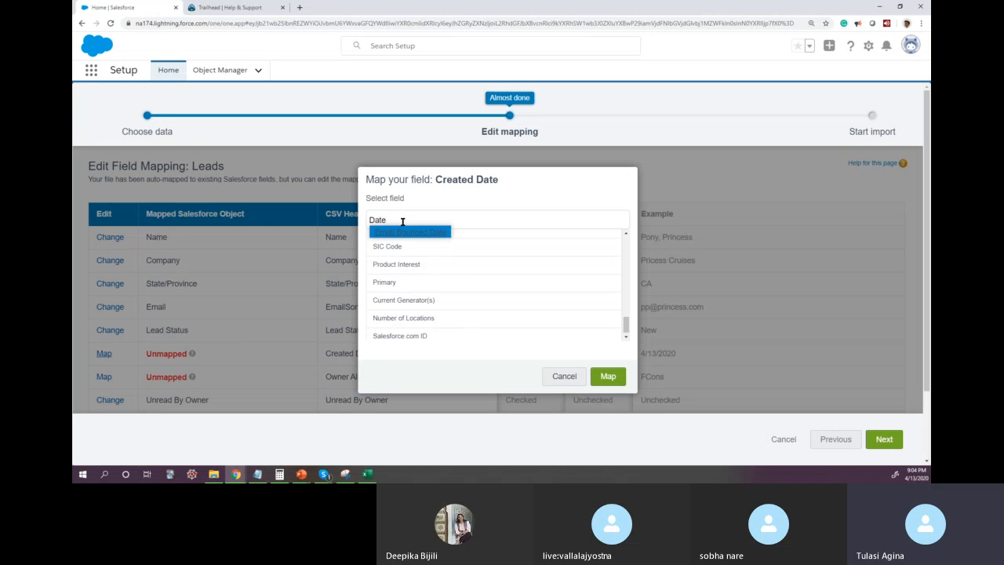
key(ctrl+a)
text(Create)
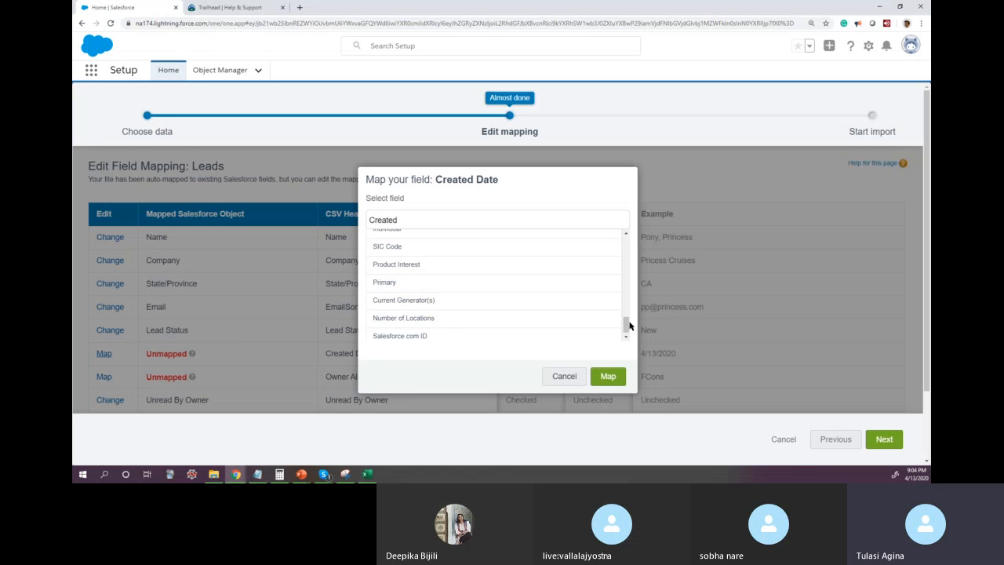
drag(626, 327, 632, 307)
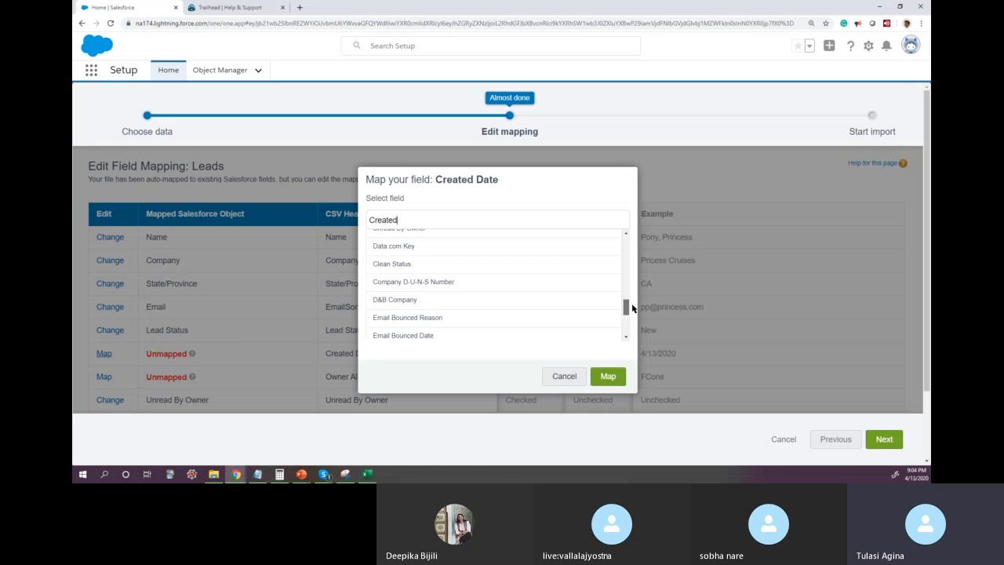
mouse_move(633, 307)
mouse_down()
mouse_move(645, 247)
mouse_move(641, 326)
mouse_move(645, 233)
mouse_move(651, 333)
mouse_move(645, 317)
mouse_up()
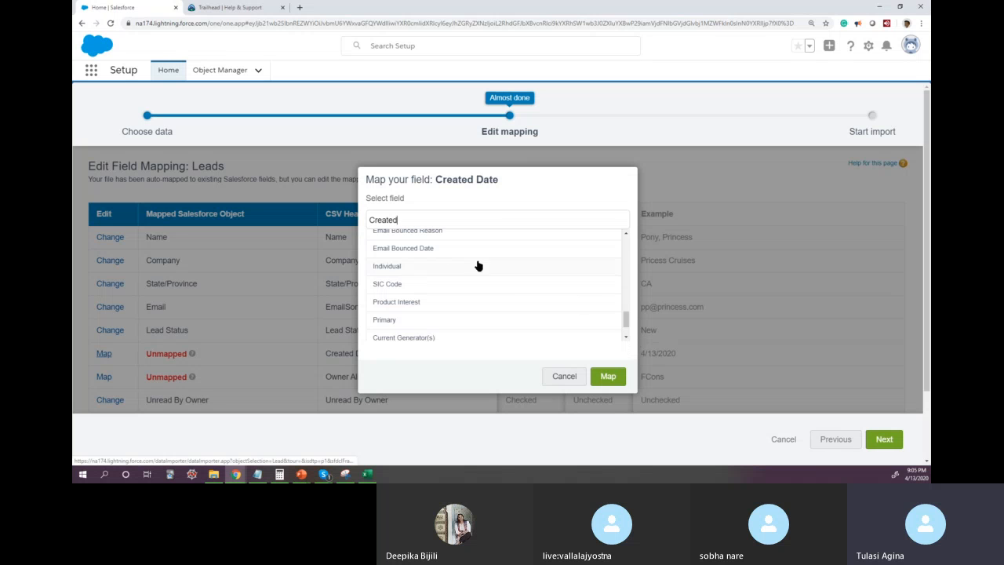
click(440, 251)
click(607, 379)
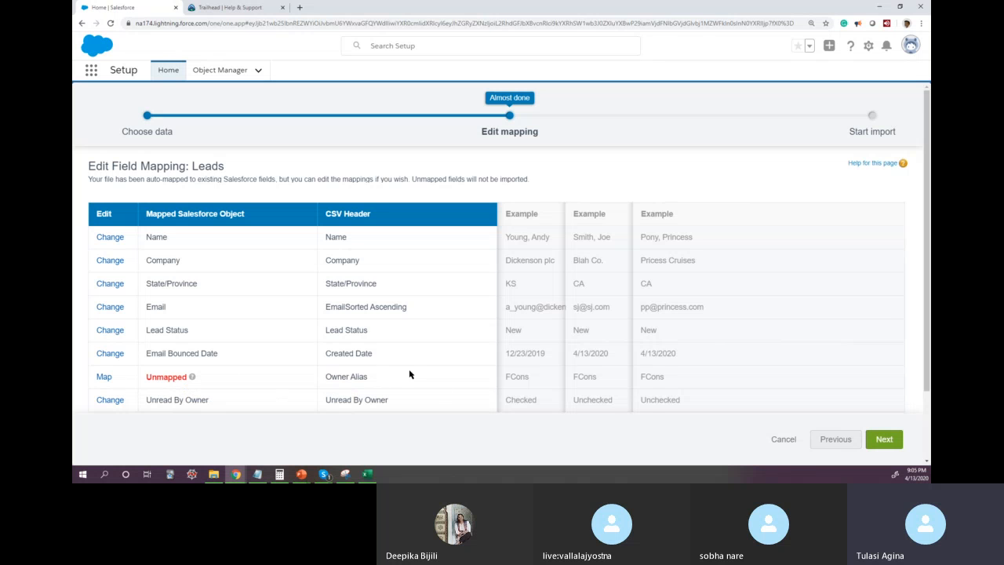
Step: Check the Owner Alias values of the three leads in SampleImport.csv in Excel, and return to the Salesforce field mapping
scroll(468, 386, down, 1)
click(369, 473)
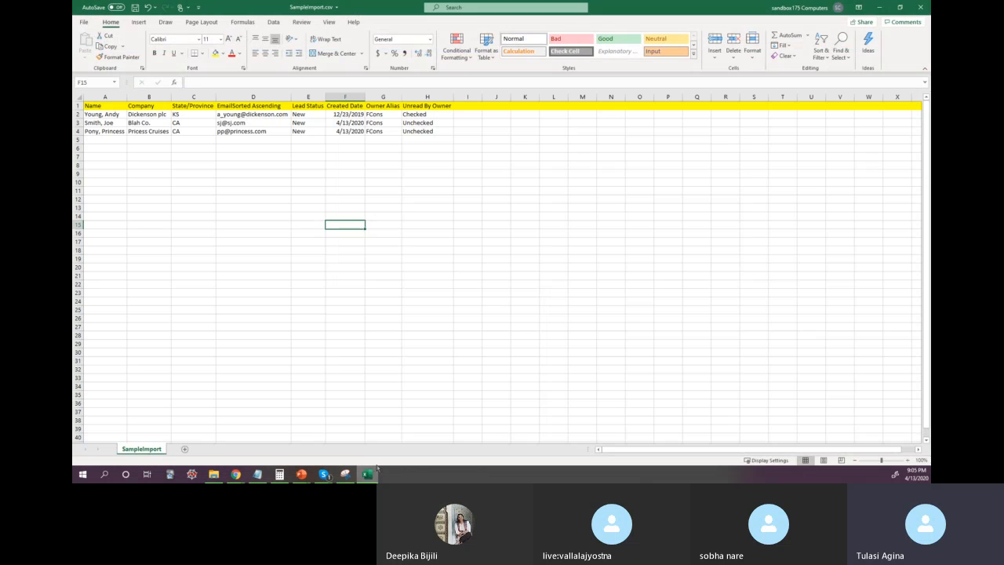
click(199, 171)
drag(383, 114, 384, 132)
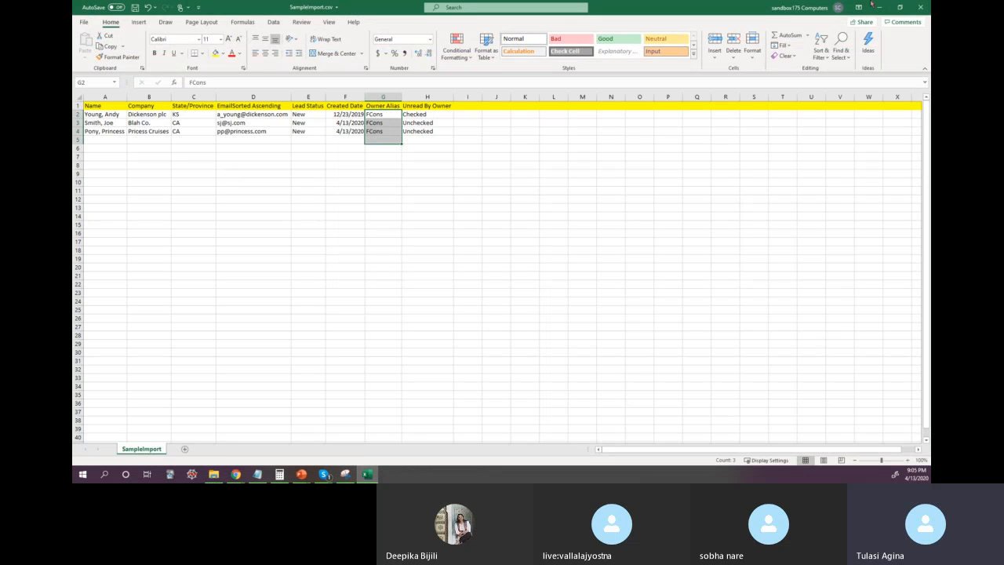
click(878, 8)
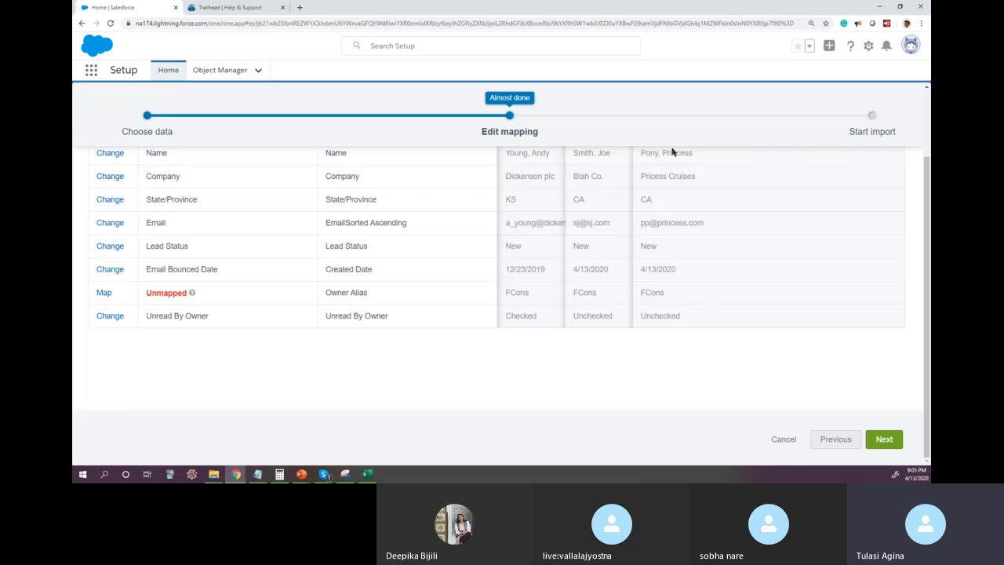
Step: Map the Owner Alias CSV header to the Lead Owner field, searching the lead fields for "Owner"
click(104, 294)
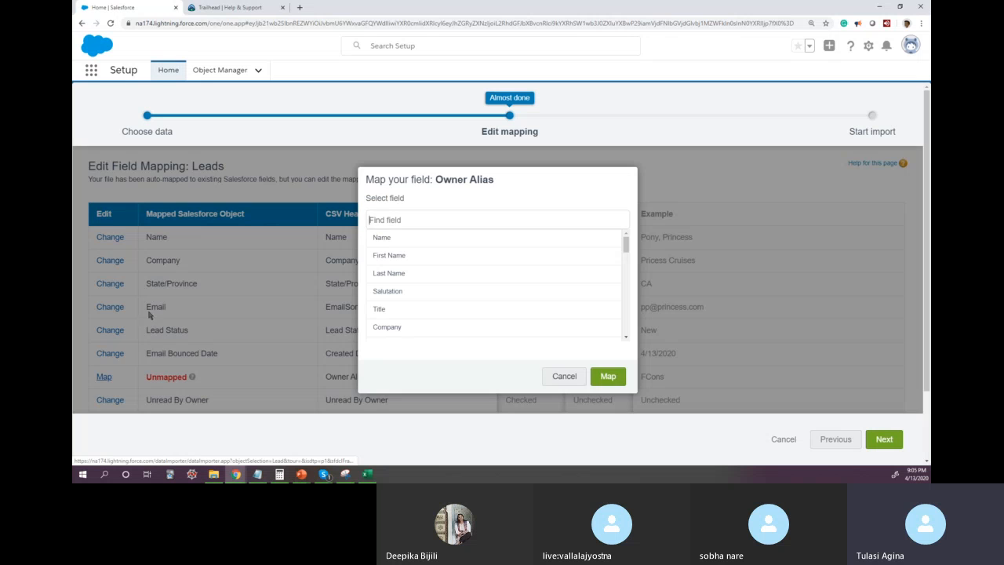
click(573, 376)
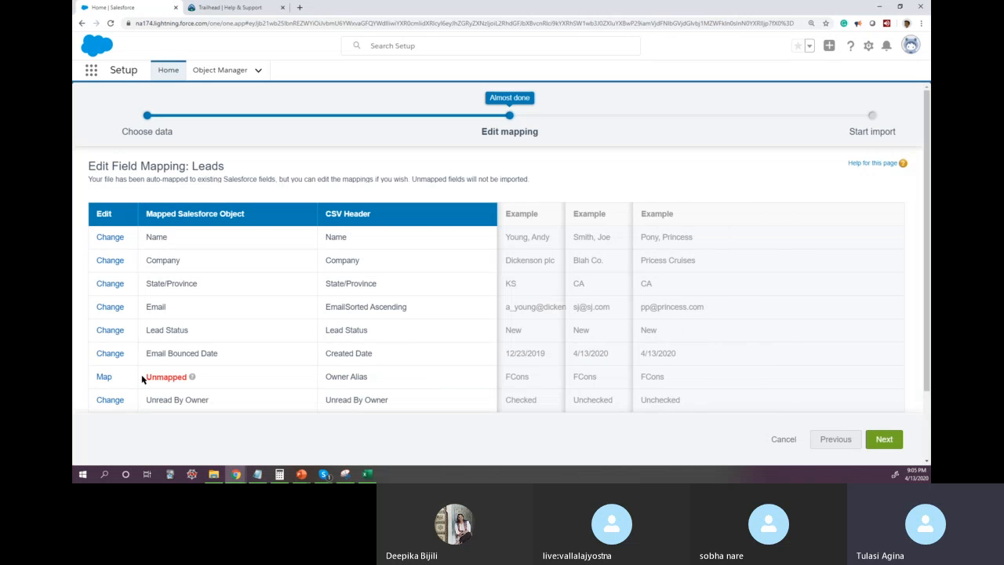
click(103, 376)
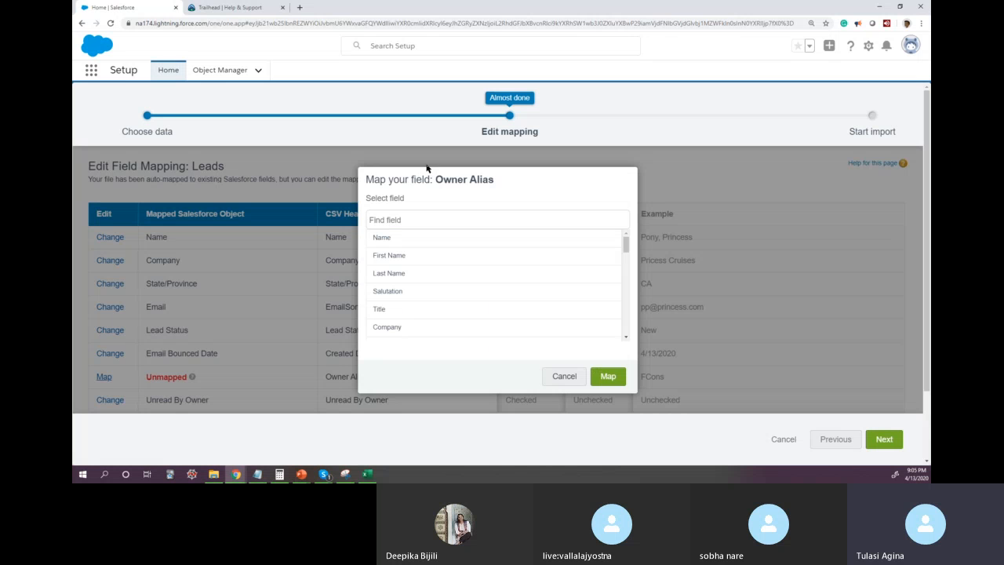
text(Owner)
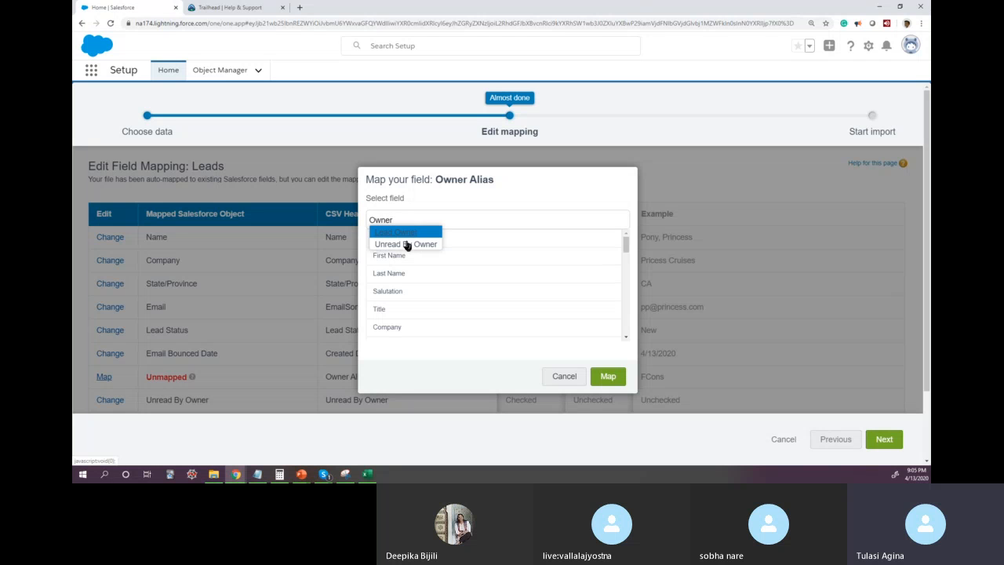
click(400, 233)
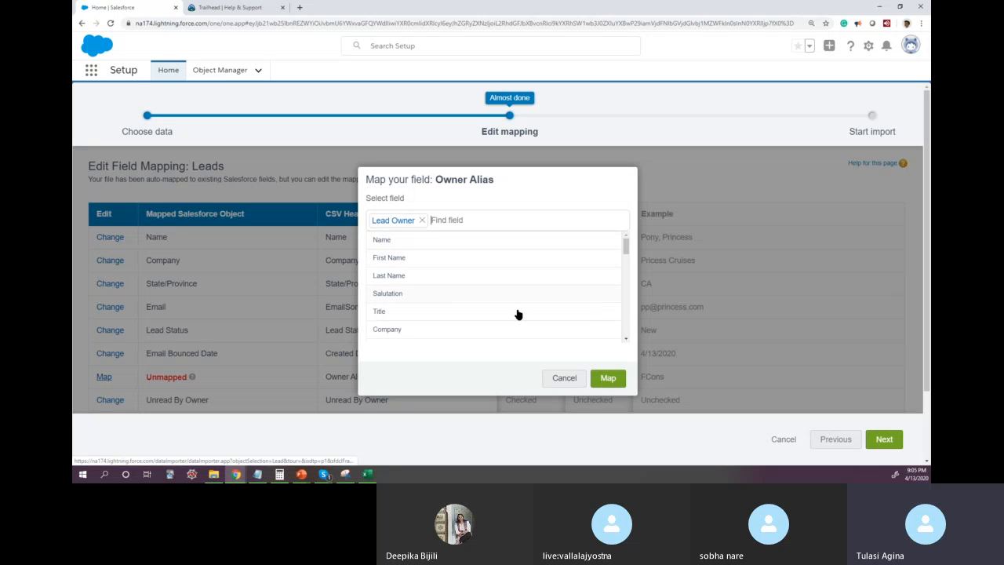
click(605, 377)
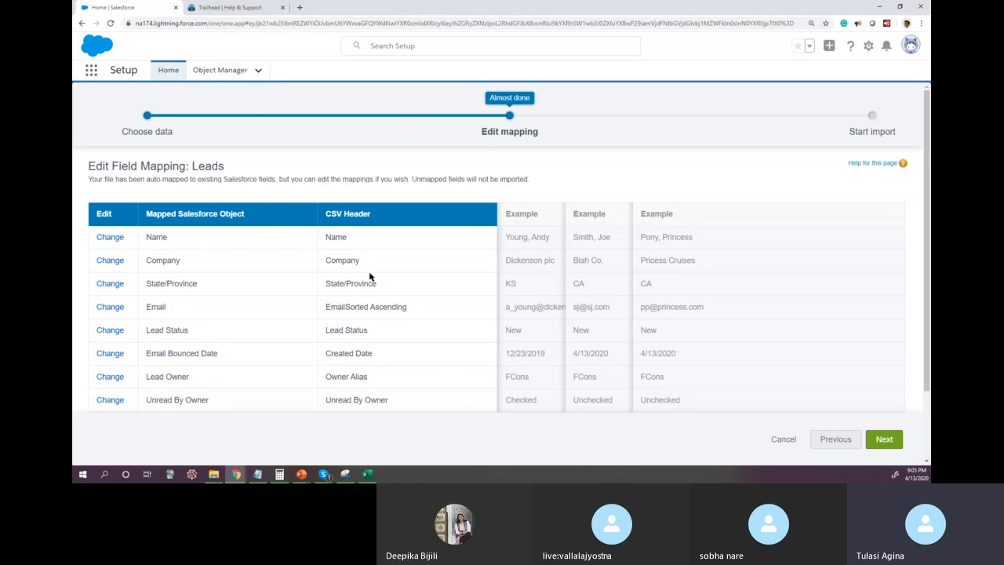
Step: Remove the Email Bounced Date mapping from the Created Date CSV header and leave that header unmapped
drag(378, 354, 117, 347)
click(110, 354)
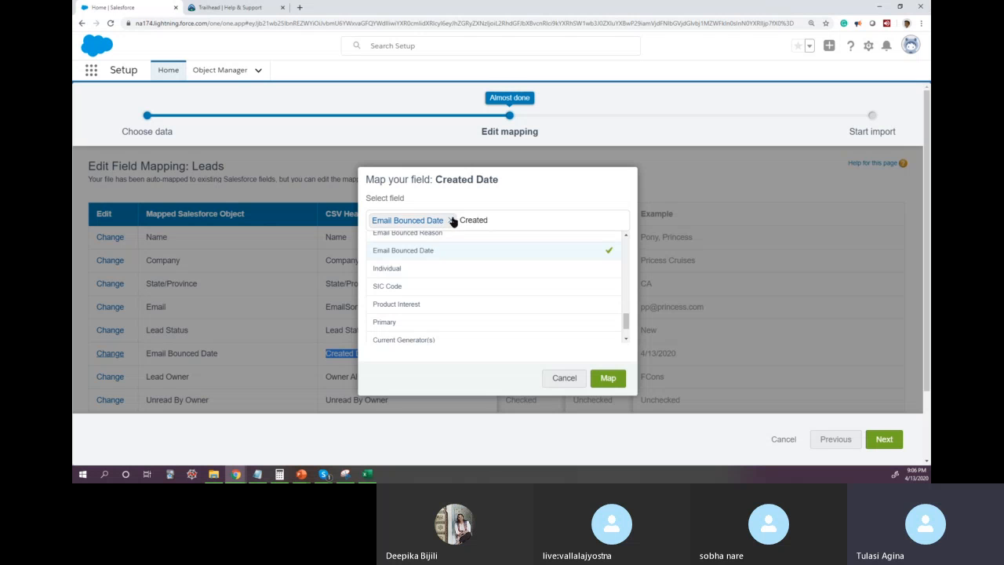
click(451, 220)
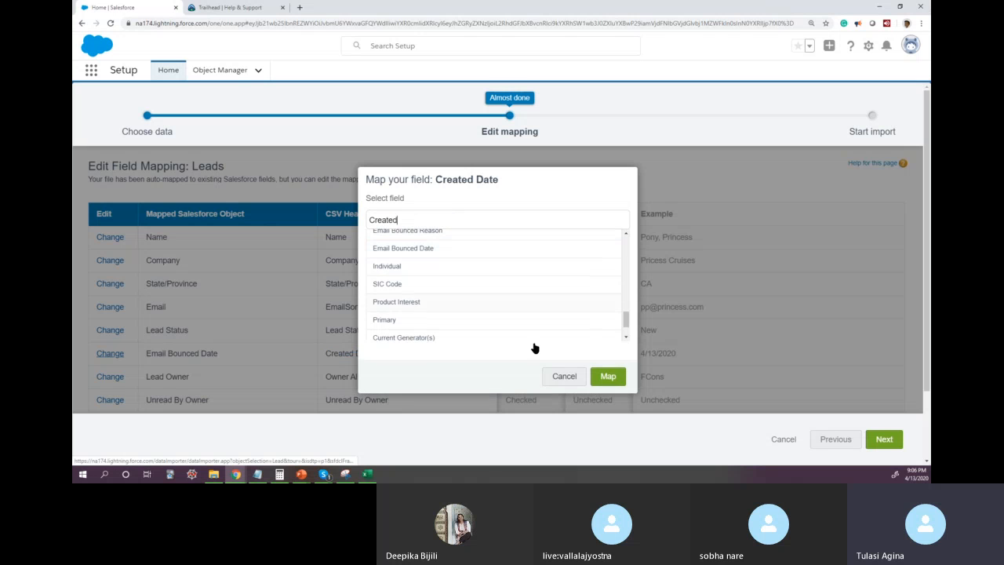
click(608, 377)
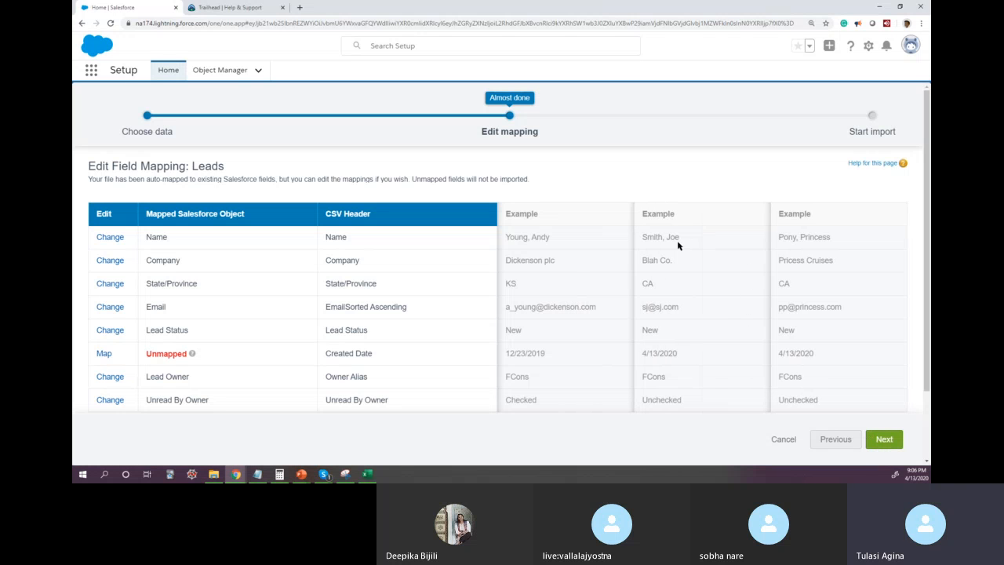
Step: Check the example values of the second and third leads in the field mapping, and continue to the import review
drag(644, 237, 688, 400)
drag(781, 238, 812, 403)
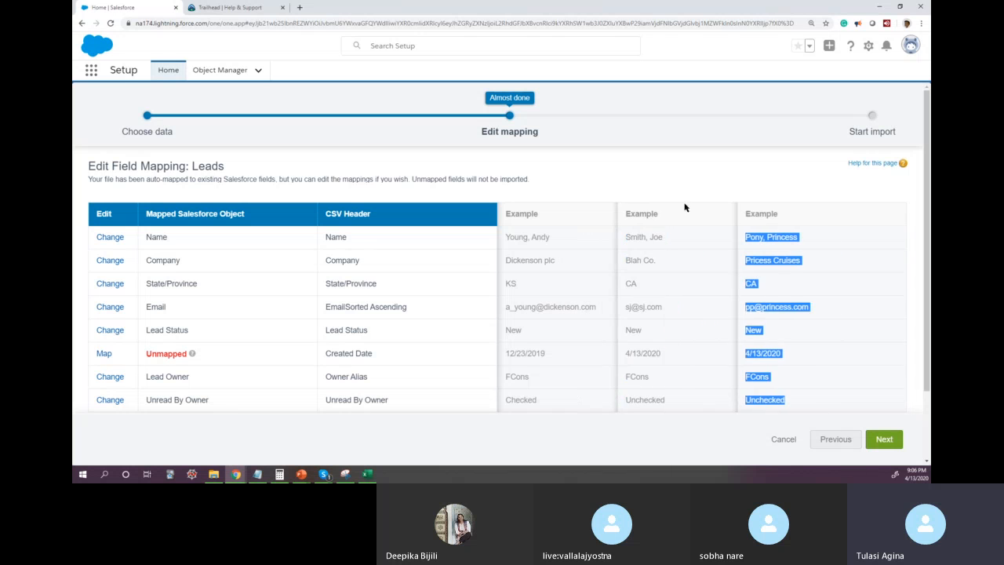
click(884, 441)
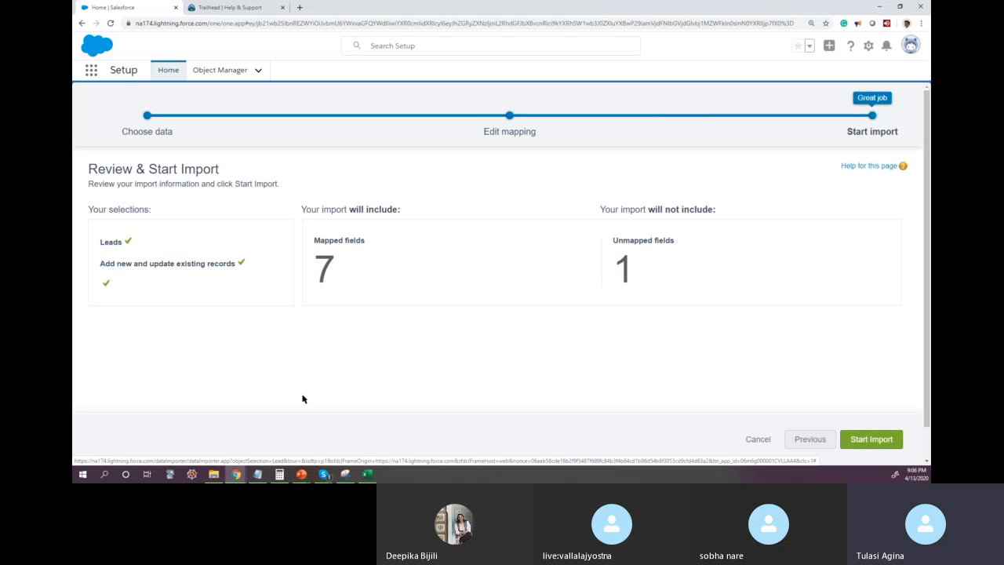
Step: Compare the number of mapped and unmapped fields with the header cells of SampleImport.csv in Excel, and return to the Salesforce import review
drag(317, 253, 335, 261)
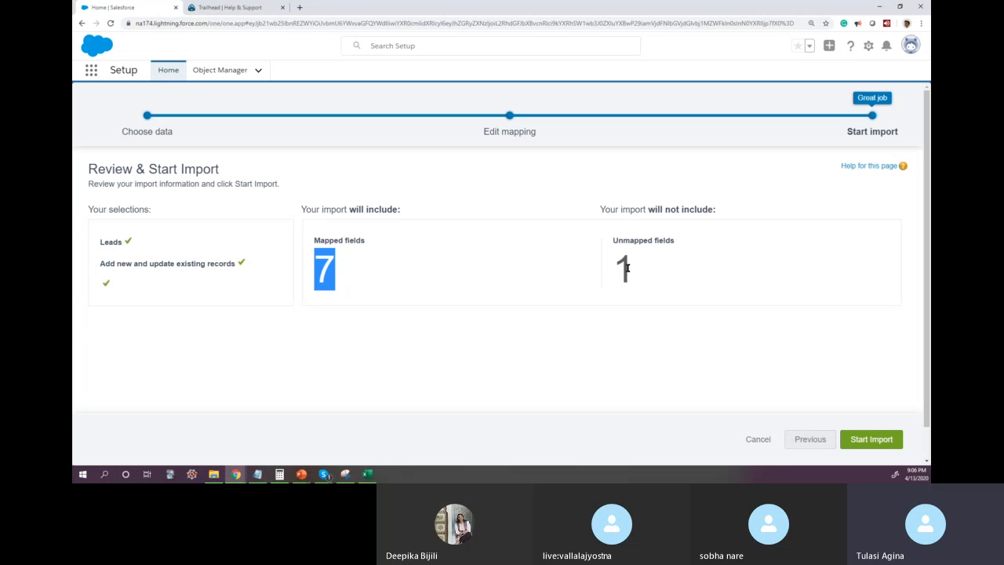
click(368, 474)
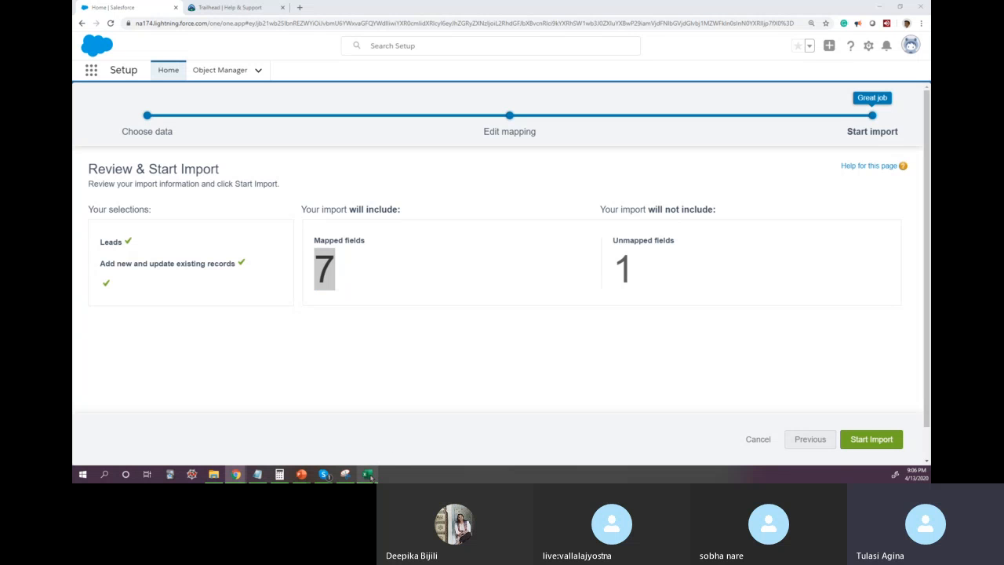
drag(117, 105, 443, 106)
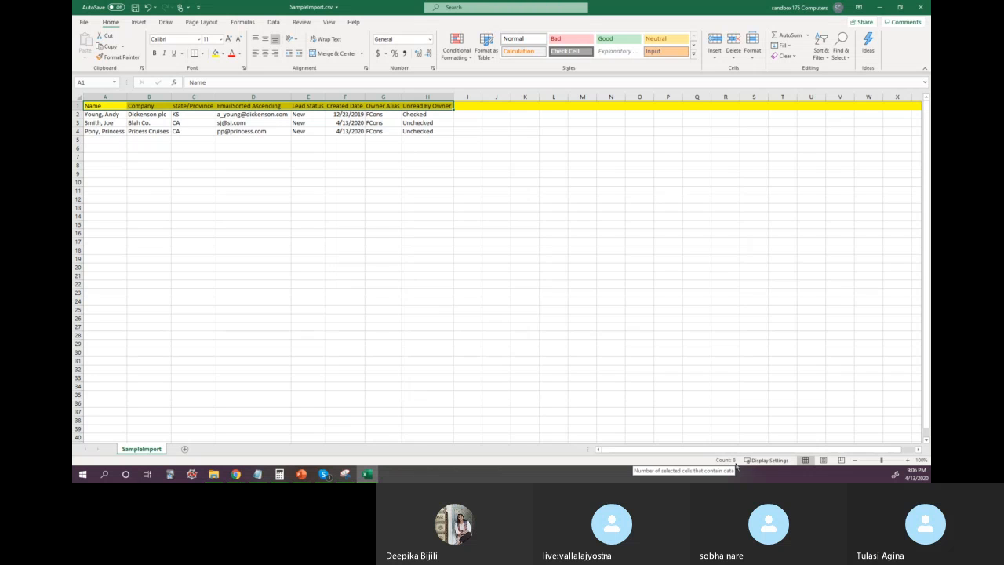
mouse_move(237, 475)
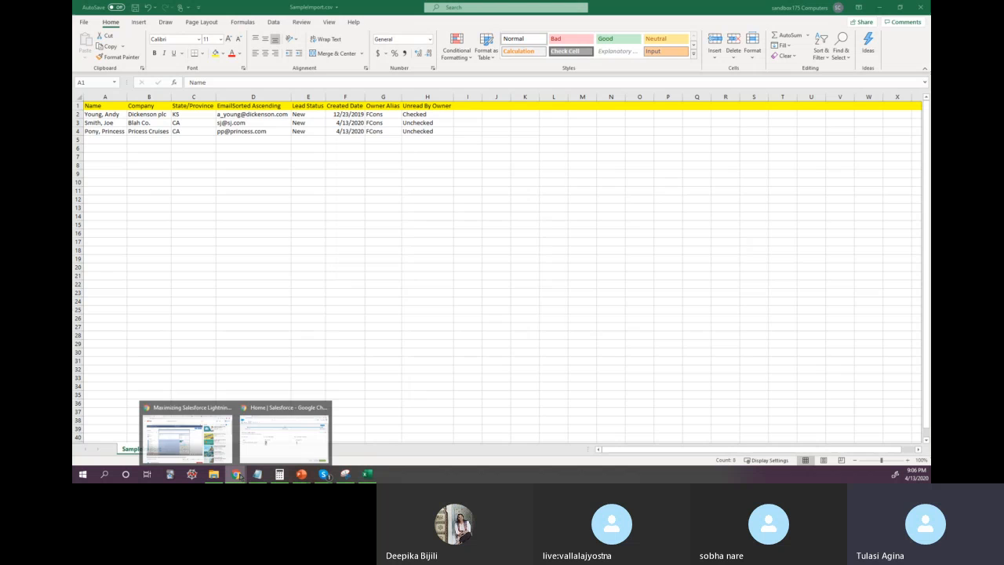
click(275, 435)
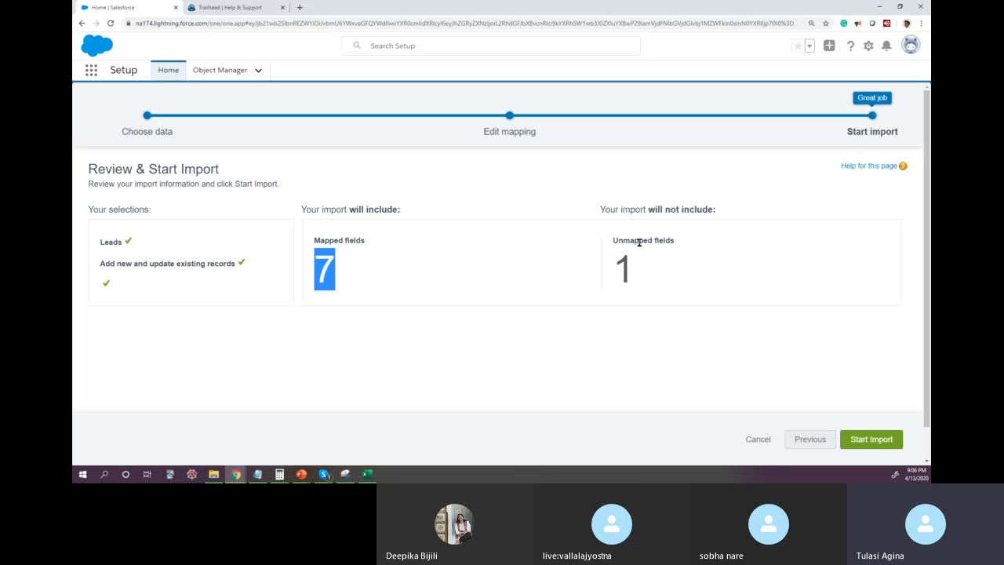
Step: Start the lead import, and check the job's operation, status and batch result on its Bulk Data Load Job page
click(881, 439)
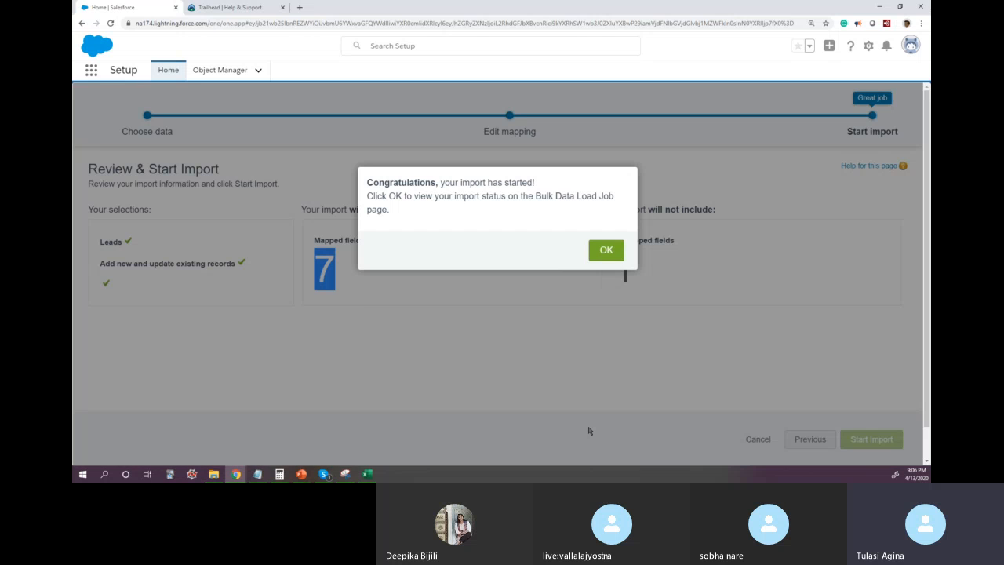
click(607, 249)
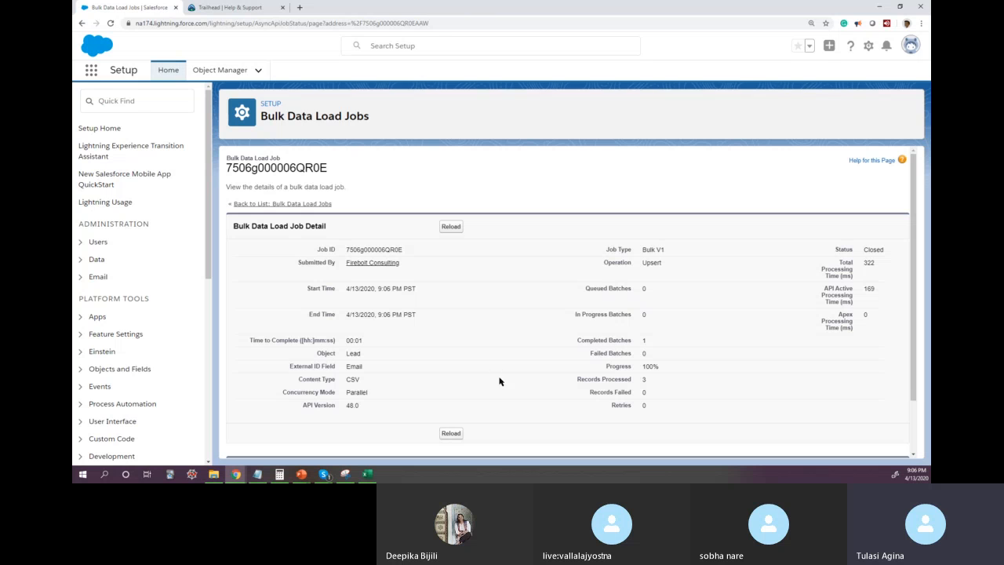
drag(642, 265, 662, 265)
drag(868, 250, 887, 250)
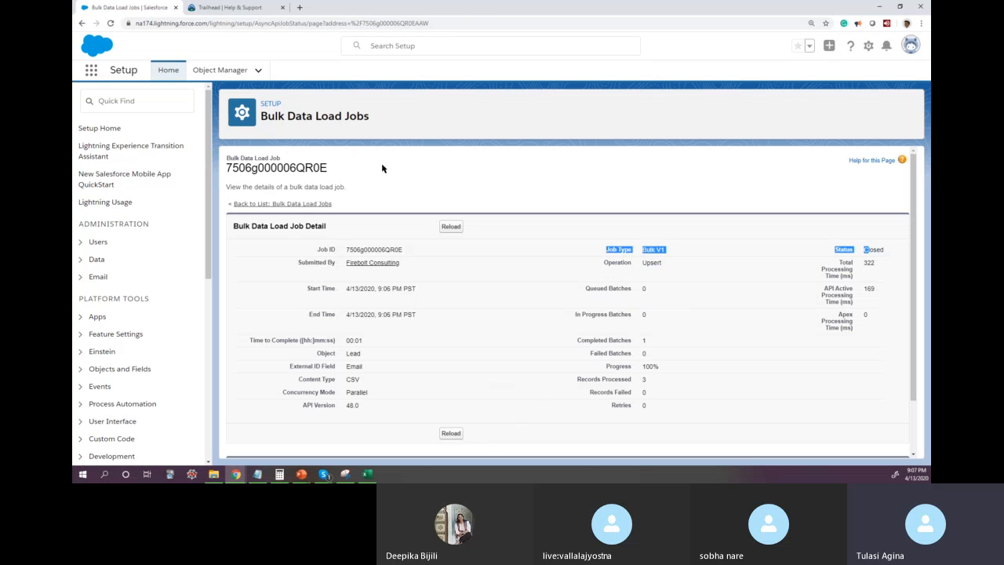
scroll(447, 172, down, 1)
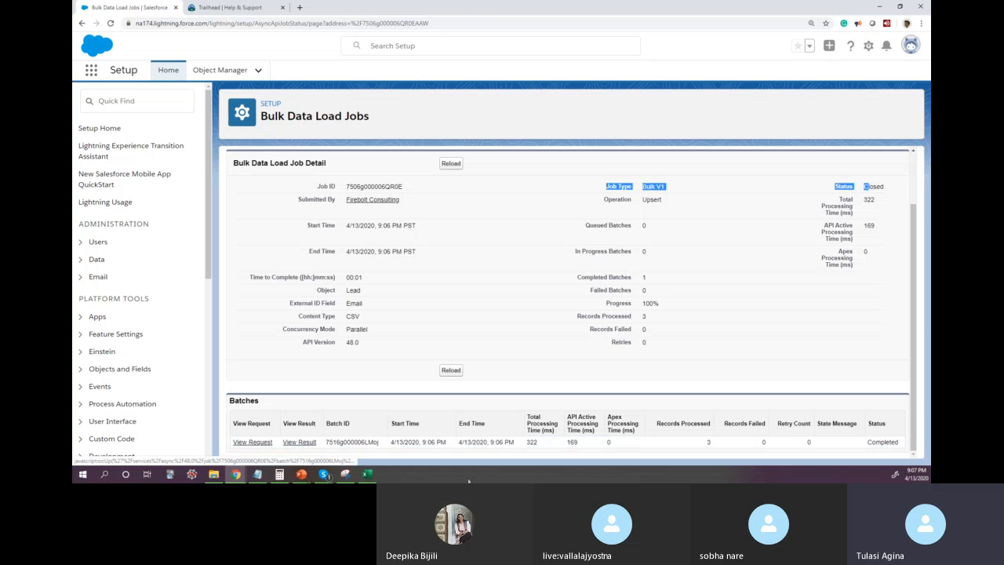
double_click(883, 442)
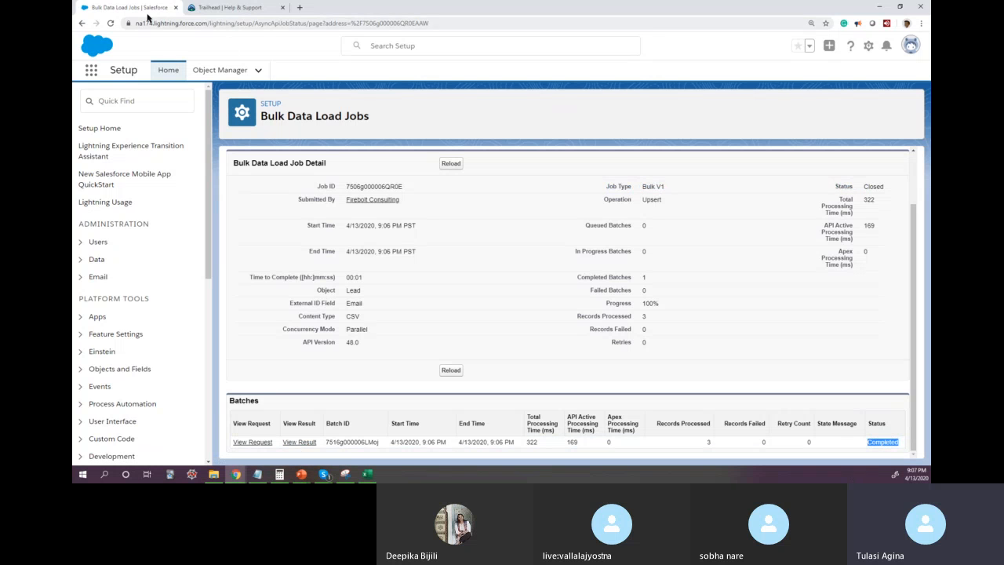
Step: Find the Sales app by searching for "Sales", and open its Leads list
click(92, 71)
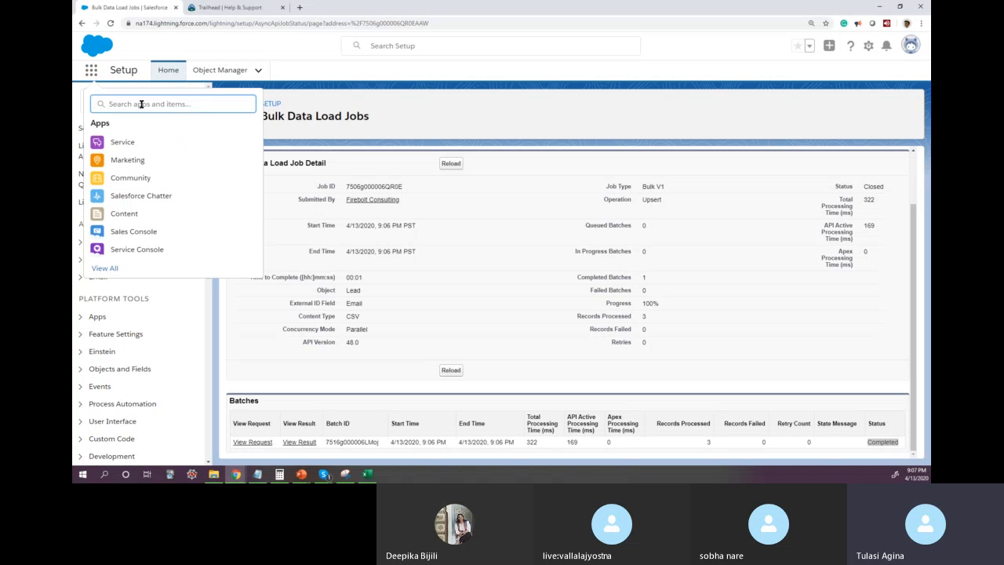
text(Sales)
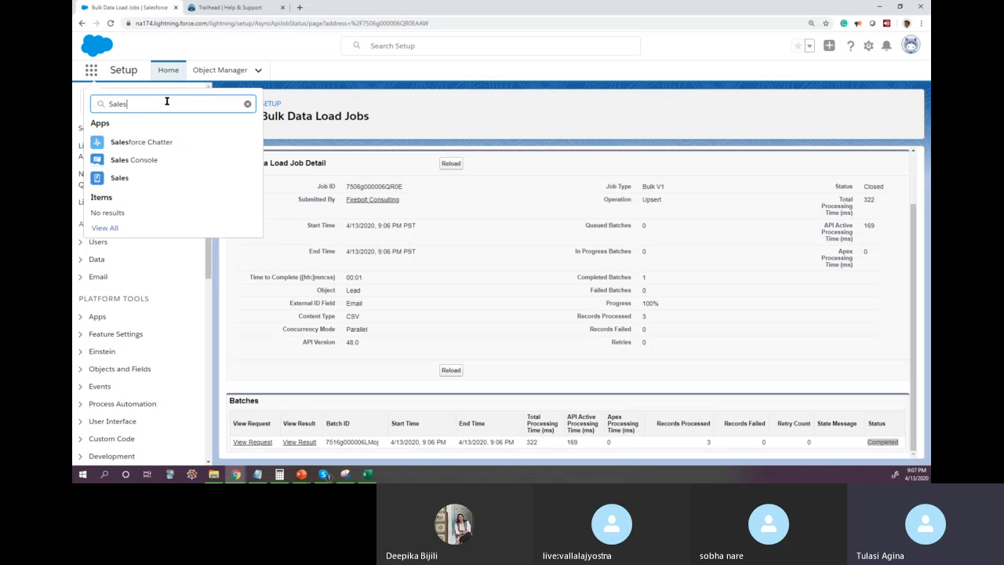
click(118, 180)
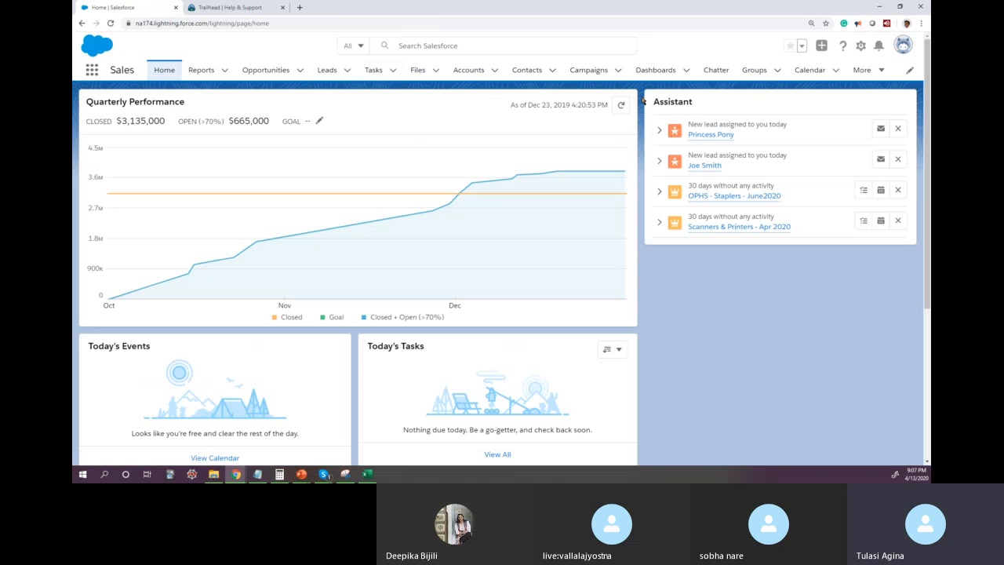
click(328, 70)
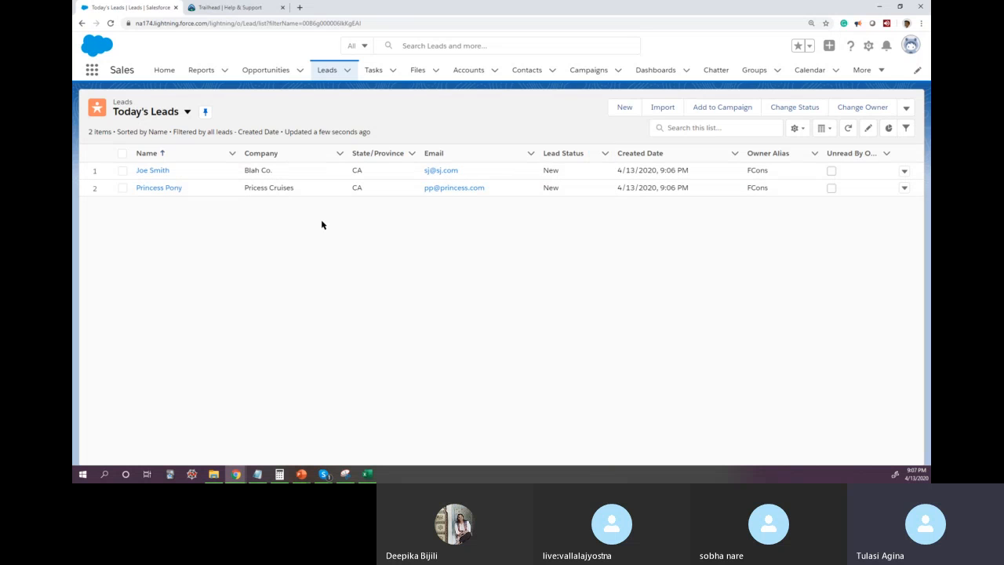
Step: Check the leads in SampleImport.csv in Excel against Salesforce, showing the All Open Leads view and examining the first lead's Lead Status
click(368, 473)
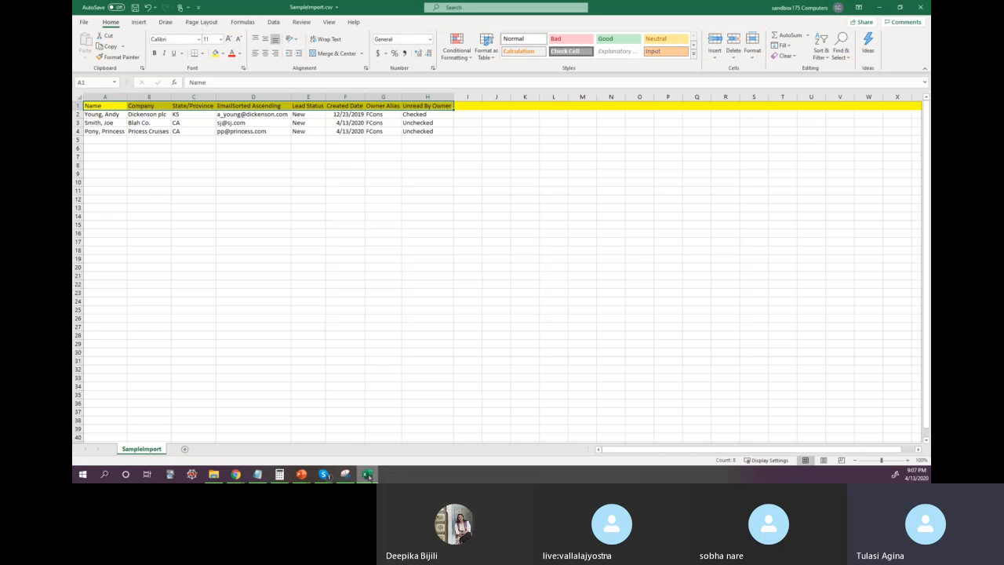
click(367, 474)
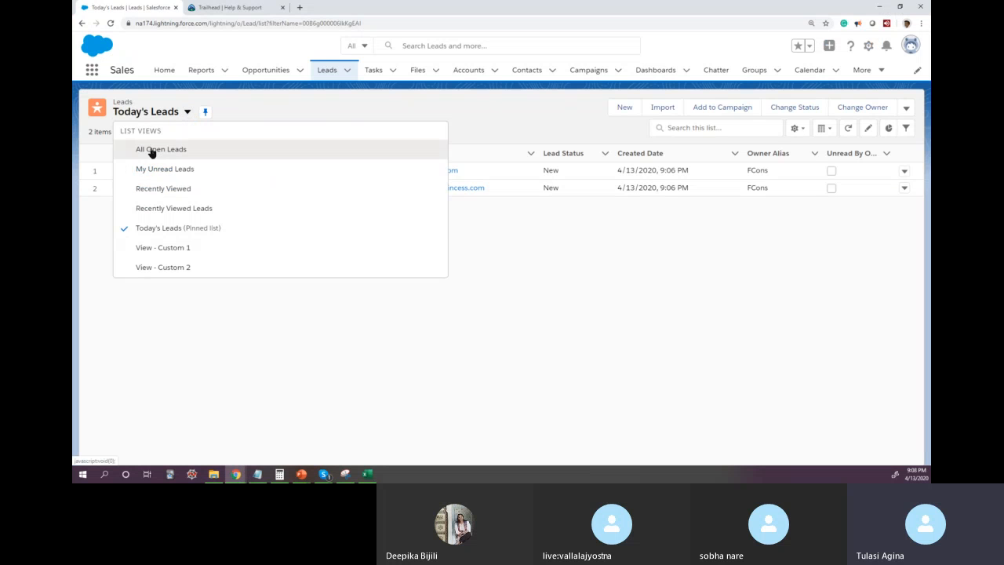
click(153, 152)
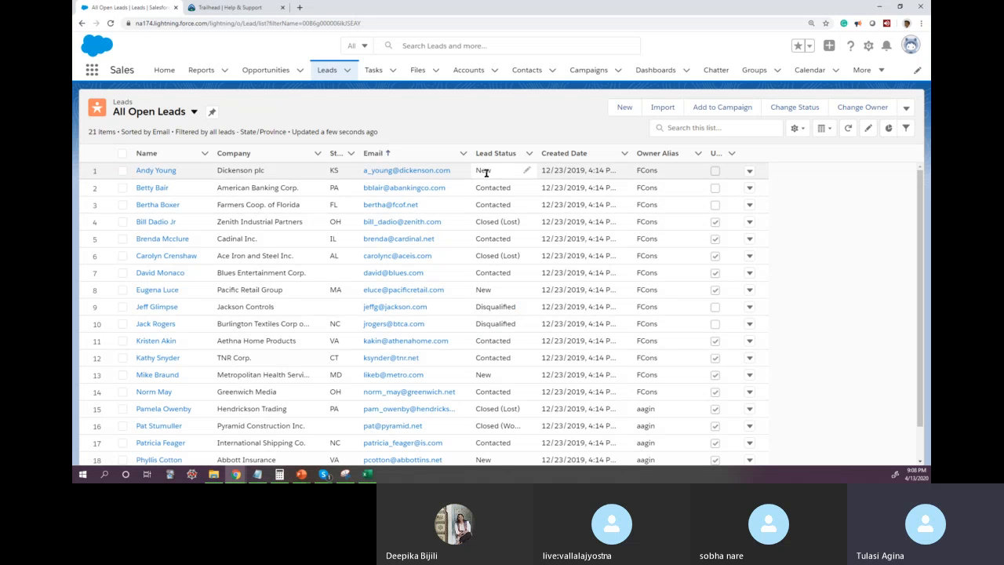
drag(476, 170, 491, 169)
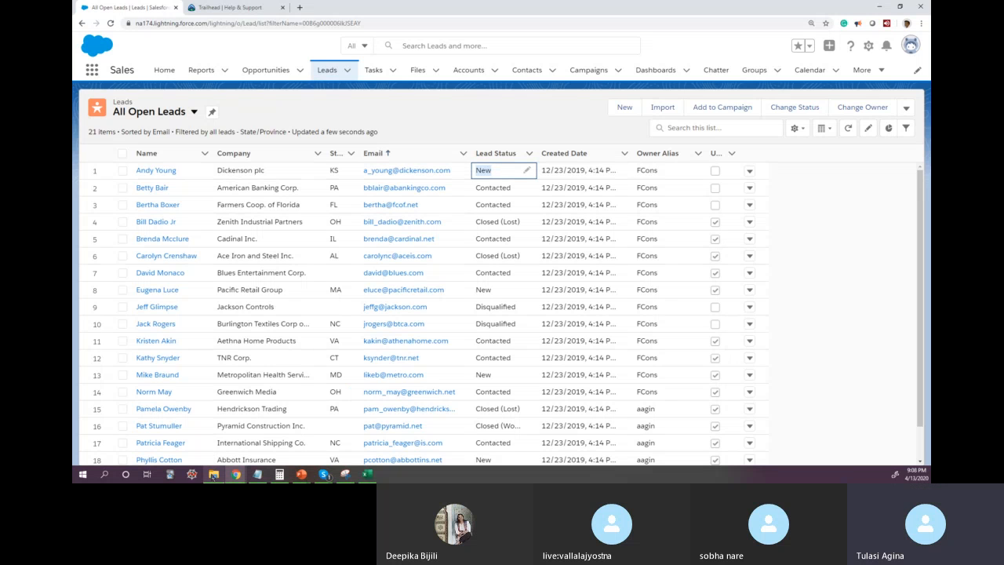
Step: Look through the Downloads folder in File Explorer in a maximized window, sorting by date modified, and return to the Salesforce leads list
mouse_move(213, 474)
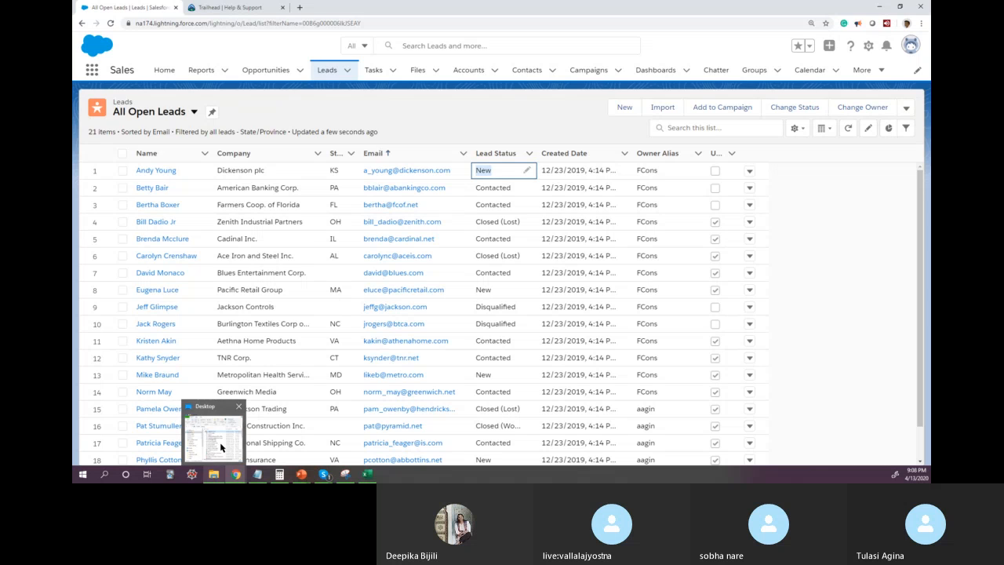
click(220, 444)
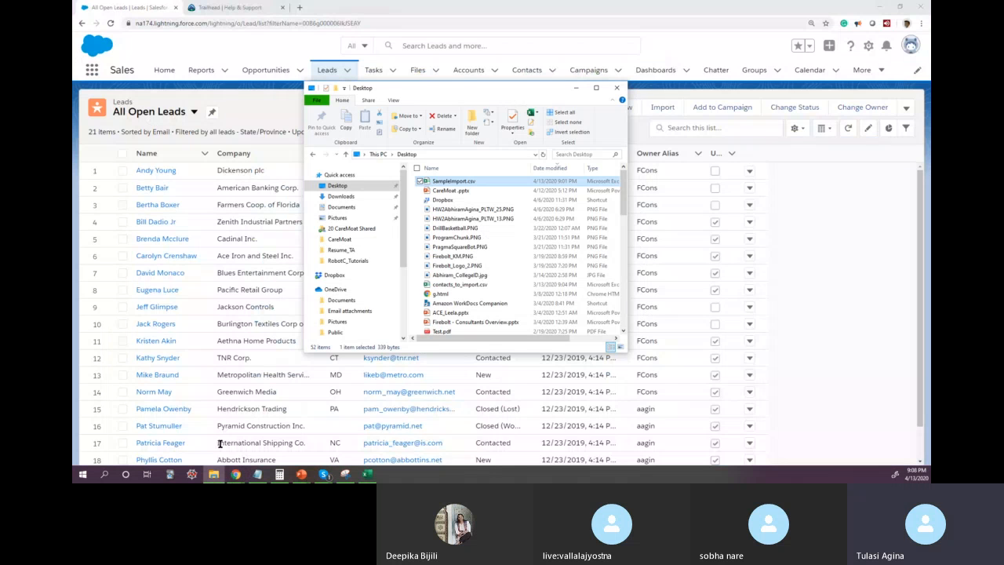
click(340, 197)
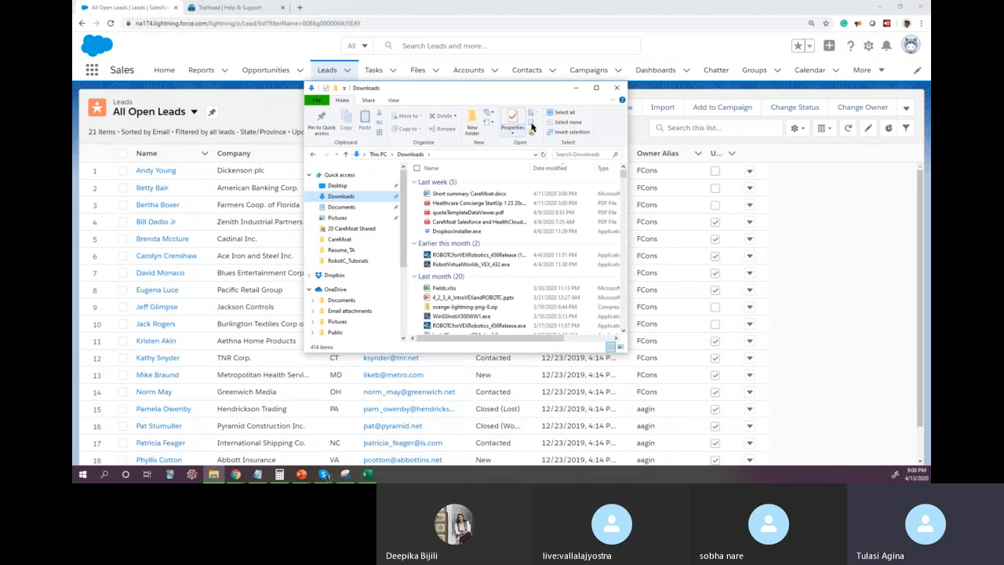
click(596, 89)
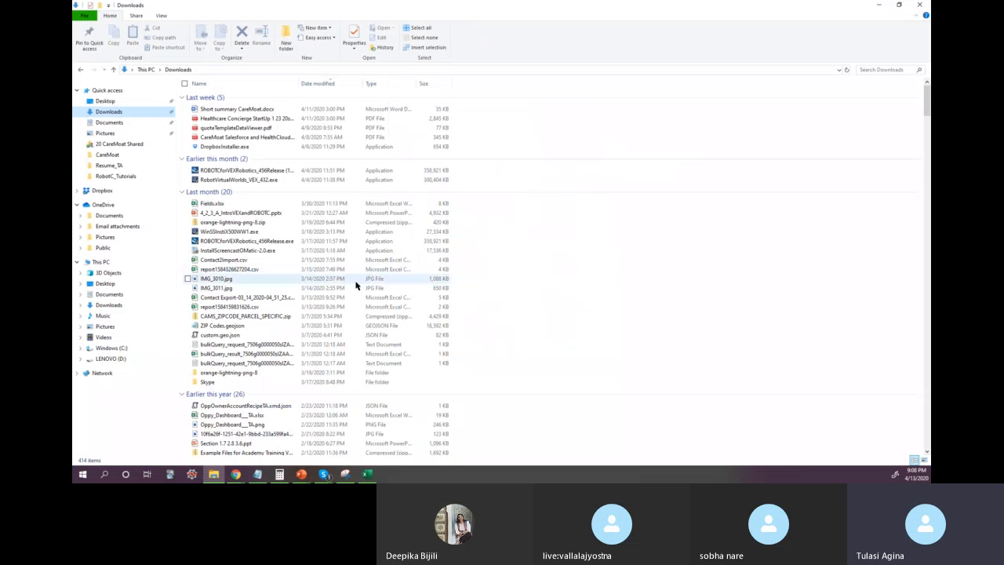
click(343, 85)
click(343, 84)
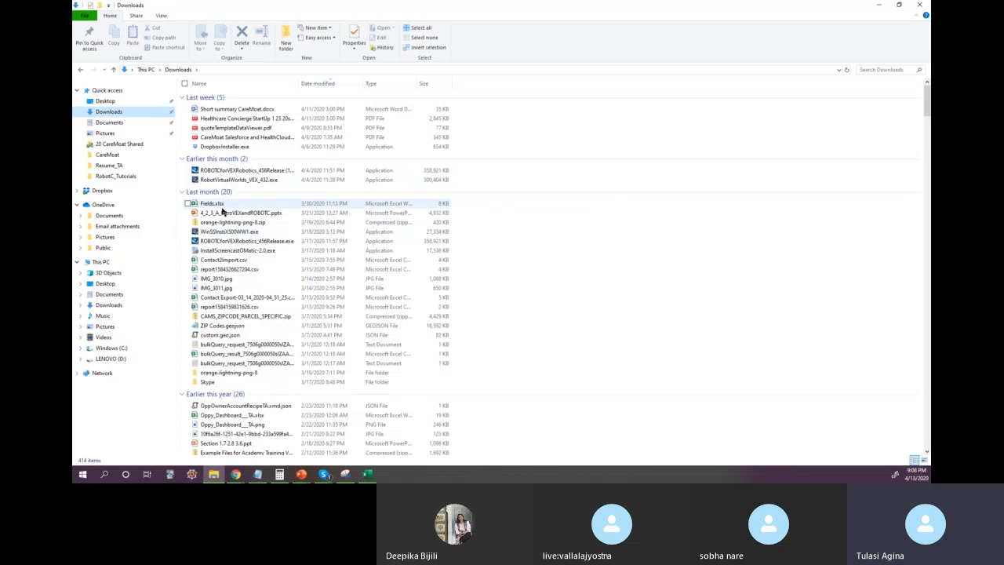
click(880, 7)
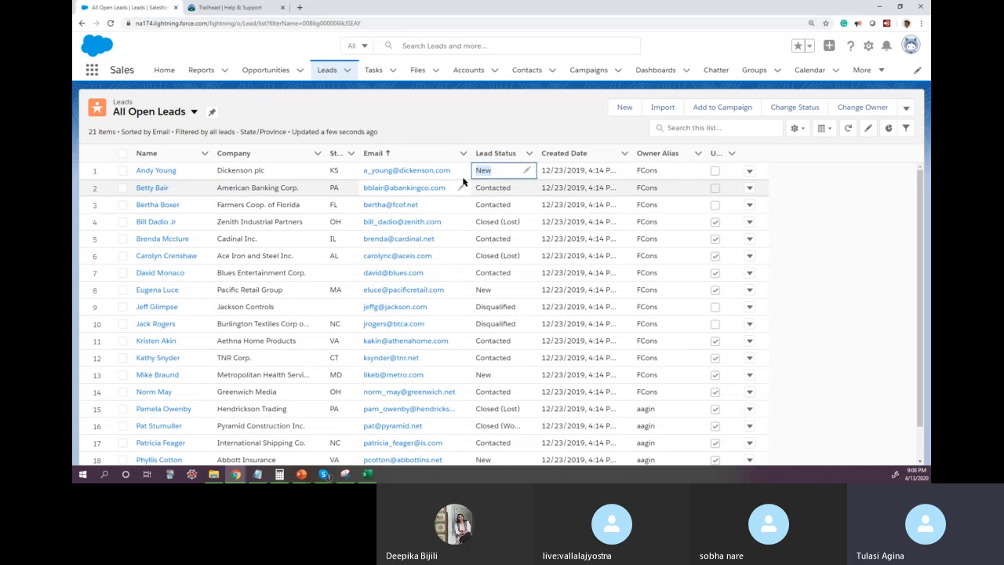
Step: Open the first lead in the All Open Leads view and examine its details, especially the Last Modified By field, and its activity
click(155, 173)
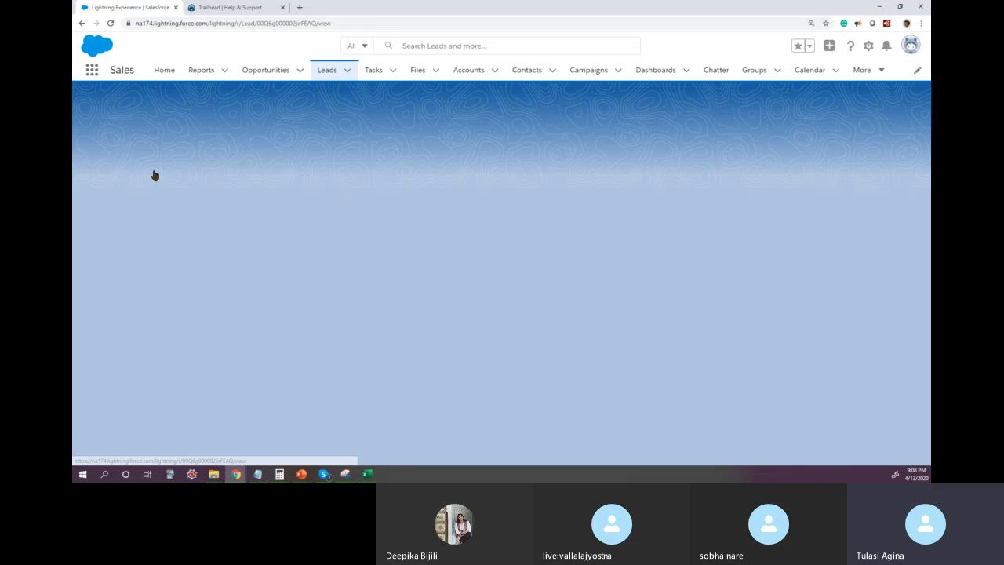
scroll(462, 446, down, 2)
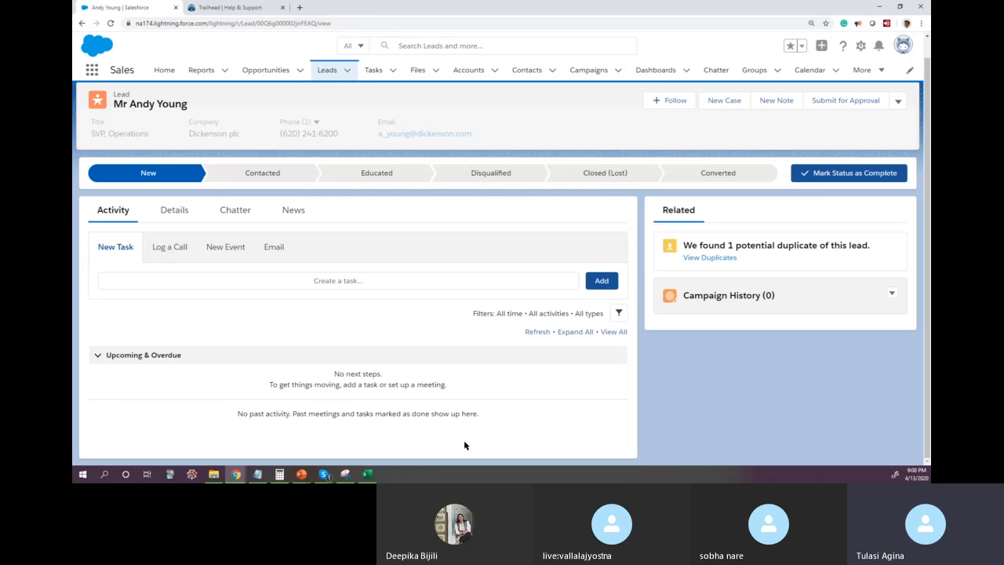
click(174, 210)
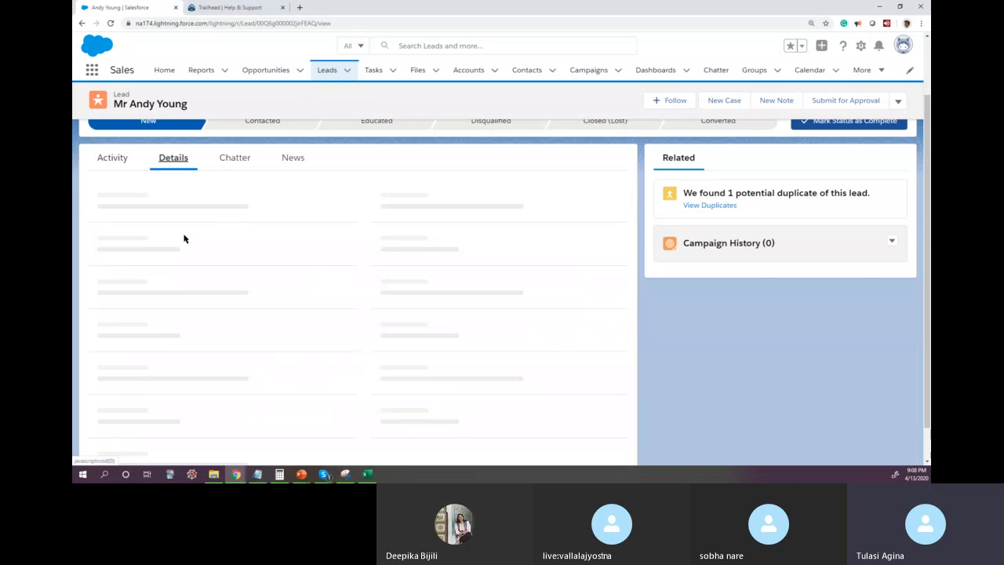
scroll(607, 459, down, 3)
scroll(606, 459, down, 1)
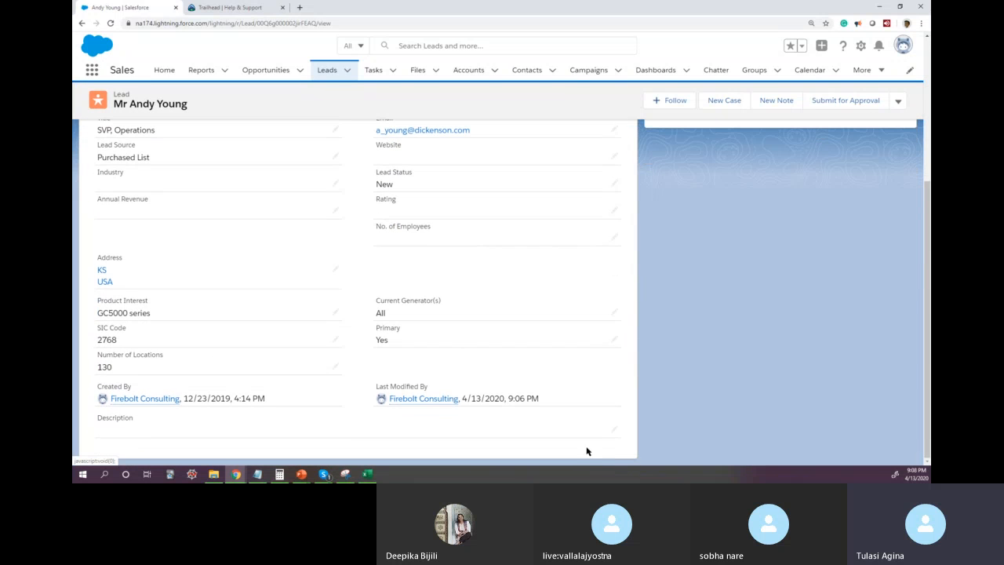
drag(549, 401, 379, 383)
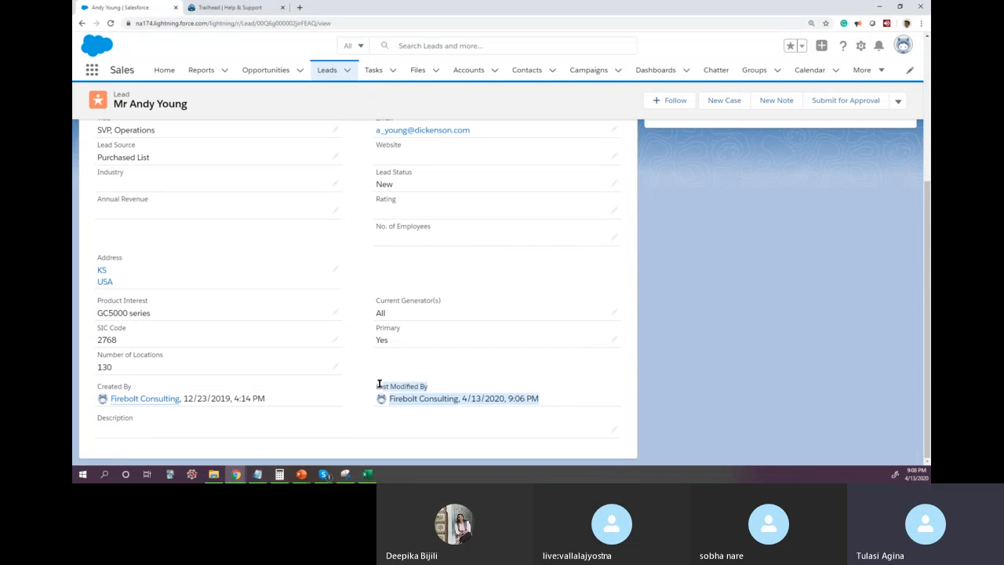
scroll(626, 412, up, 5)
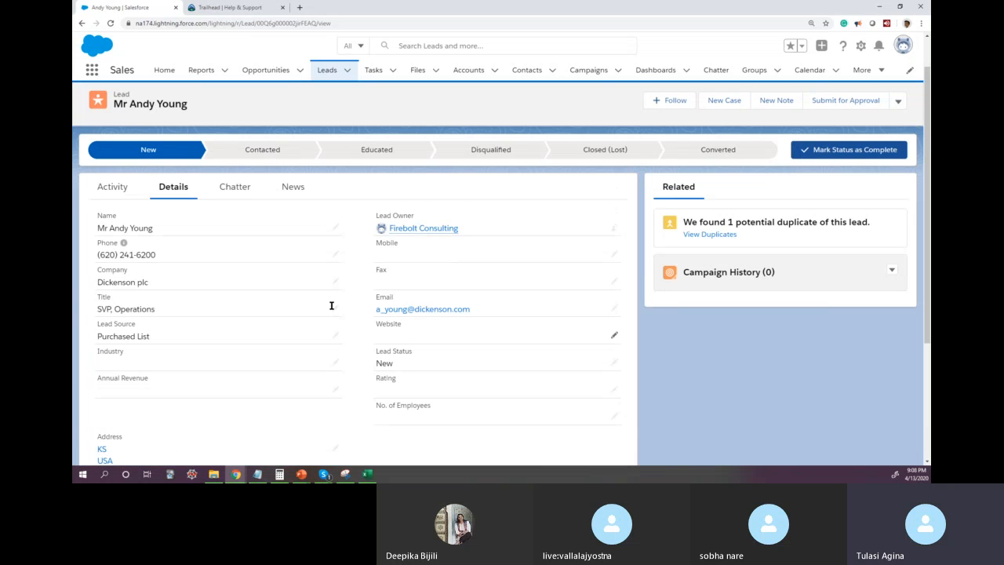
click(110, 188)
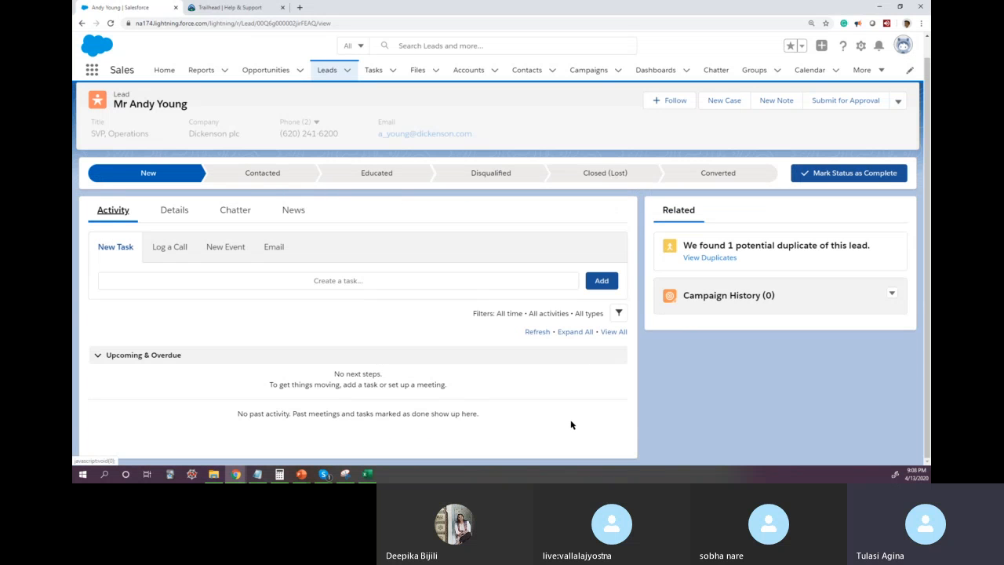
scroll(518, 410, up, 1)
click(181, 244)
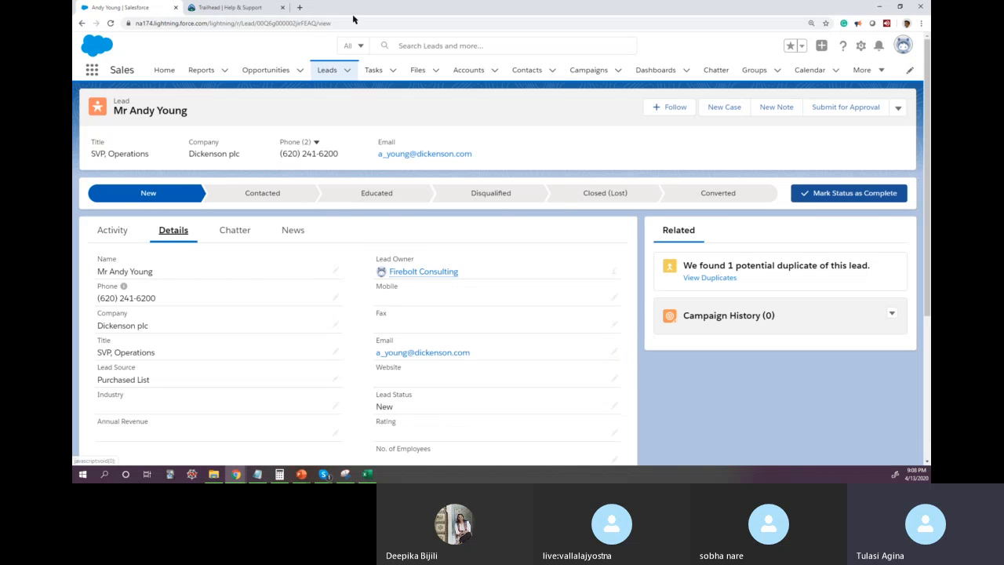
Step: Review the Data Management objectives in the Trailhead administrator exam guide's outline, and return to the beginning of the guide
click(223, 9)
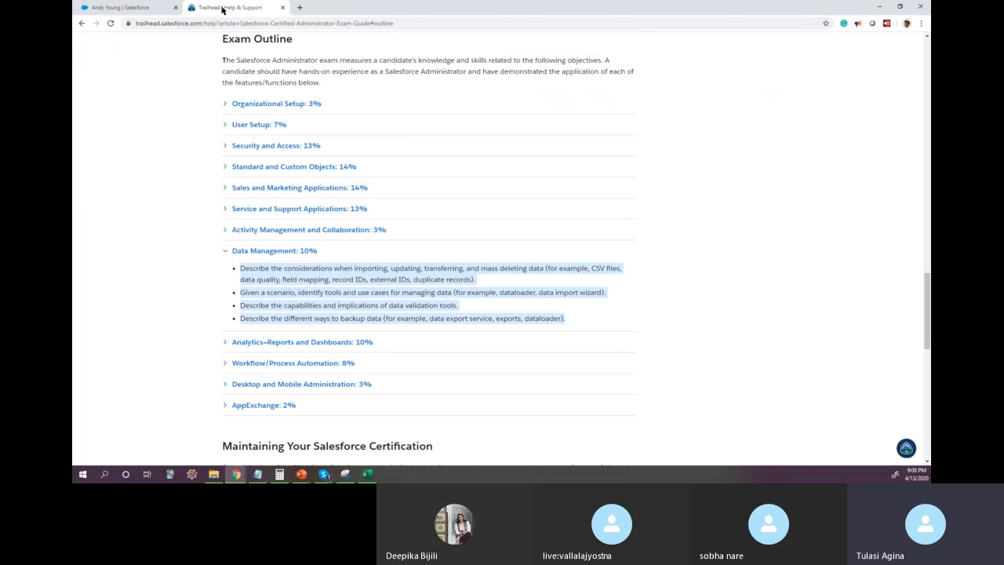
click(107, 9)
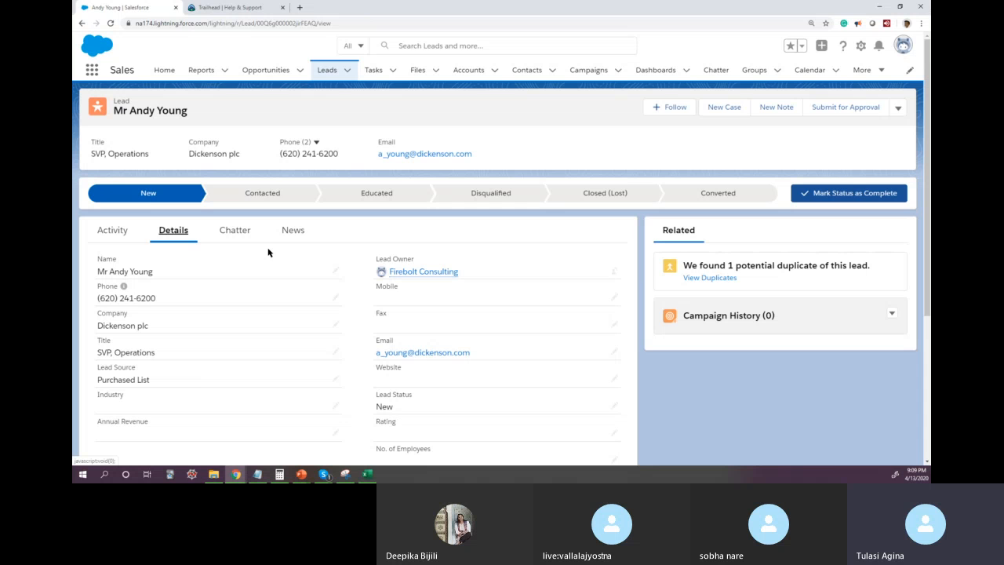
click(253, 13)
scroll(832, 139, up, 3)
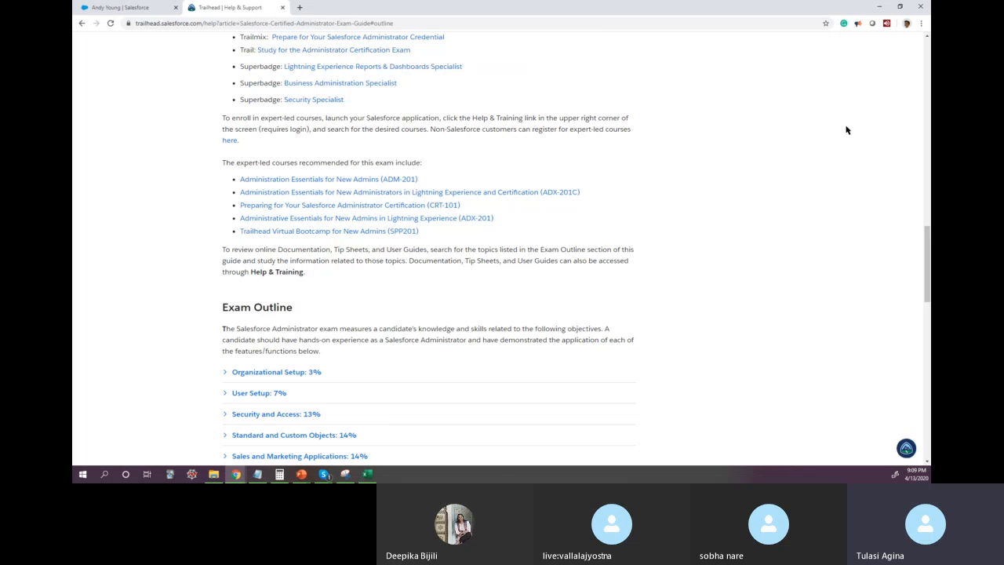
scroll(886, 153, up, 8)
drag(927, 167, 928, 53)
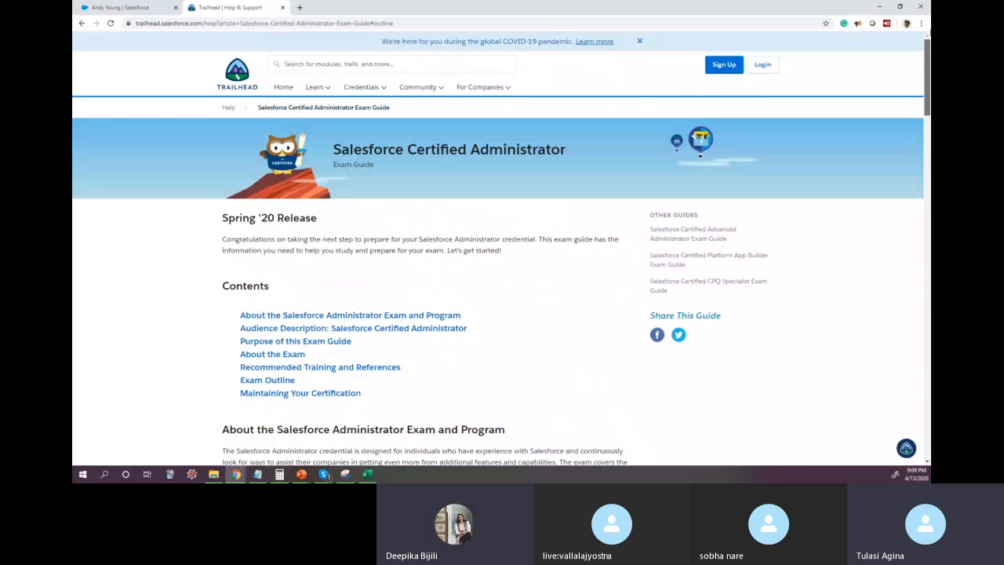
Step: Log in to Trailhead with Google, choosing the presenter's account and entering the account password
click(763, 64)
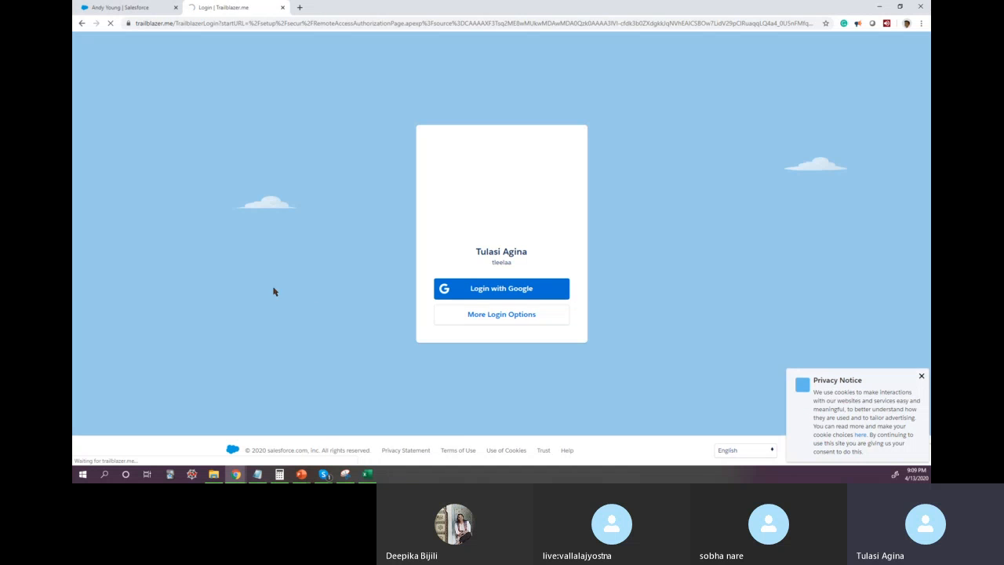
click(511, 295)
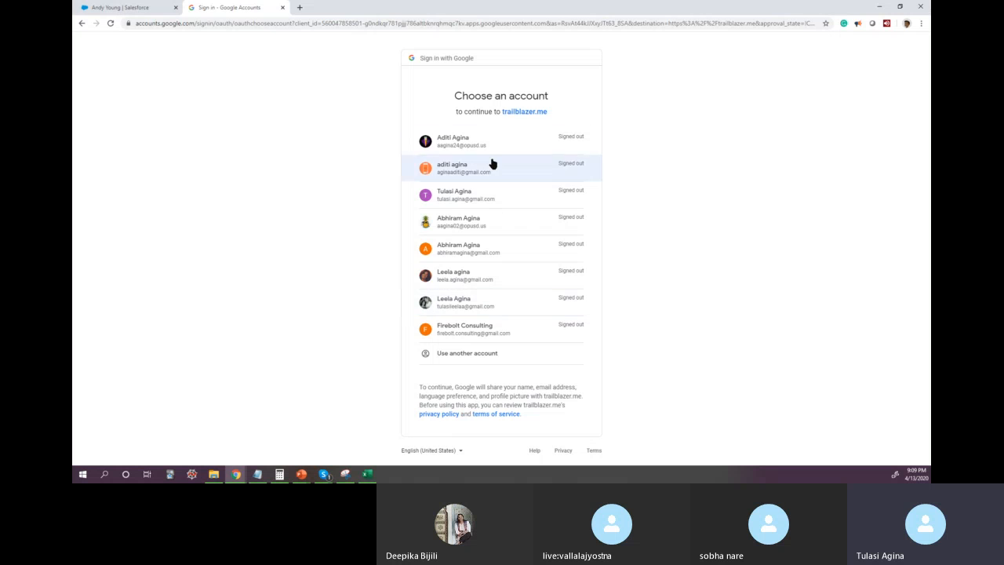
click(477, 196)
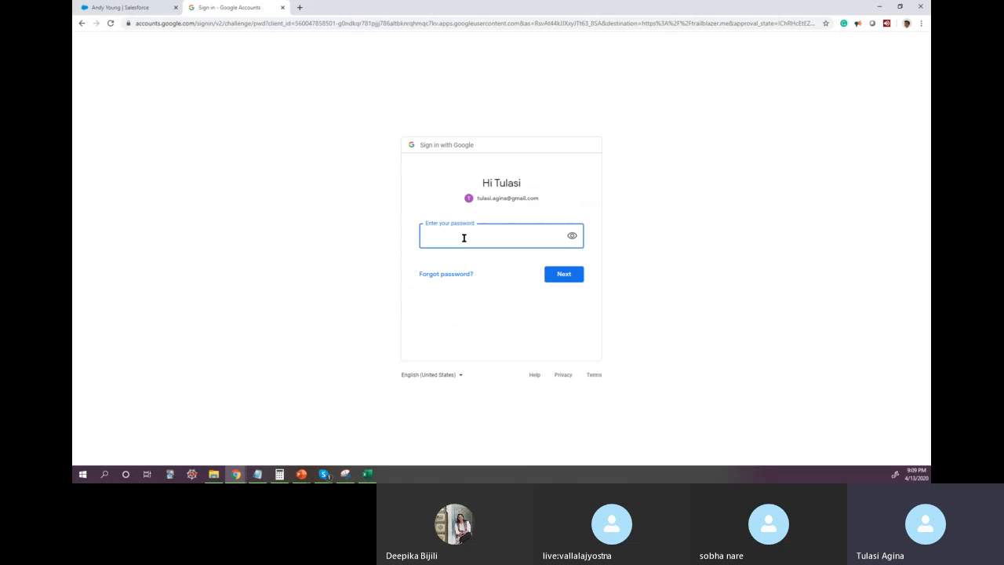
text(•)
drag(487, 238, 369, 238)
text(•)
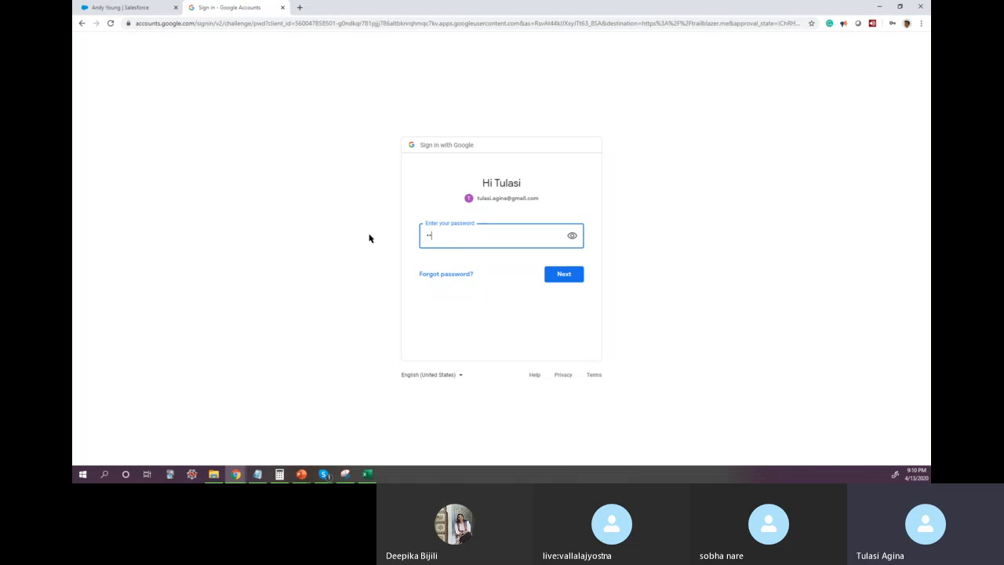
text(••••••••)
click(562, 276)
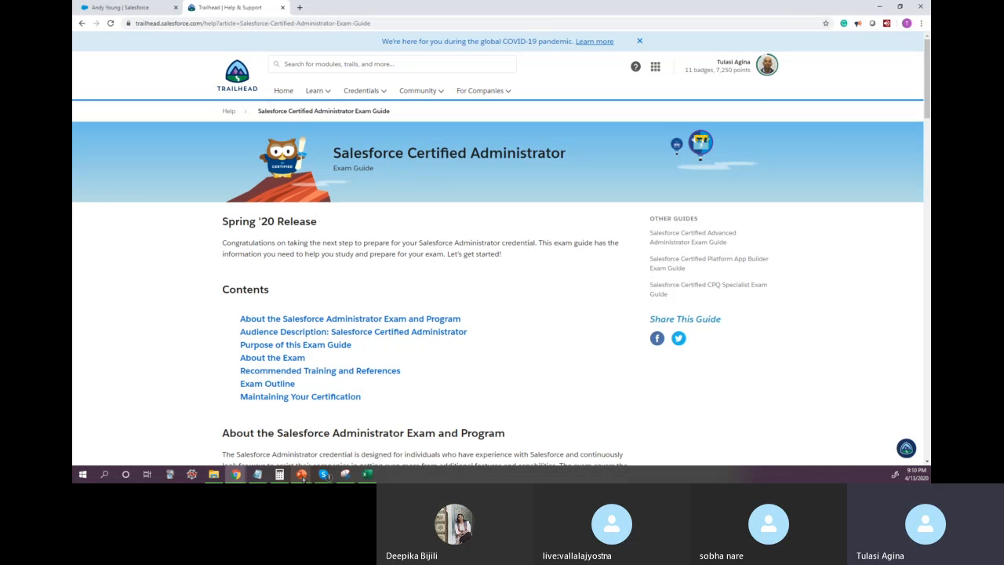
Step: Switch to Skype, bring the Firebolt - Salesforce call window fully into view, and maximize it with the chat showing
mouse_move(235, 475)
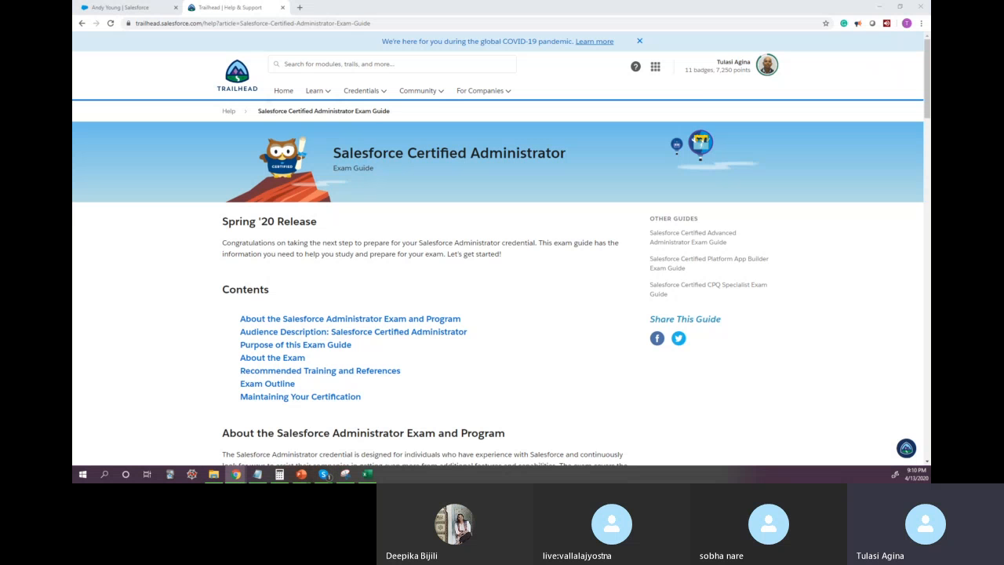
drag(338, 173, 471, 161)
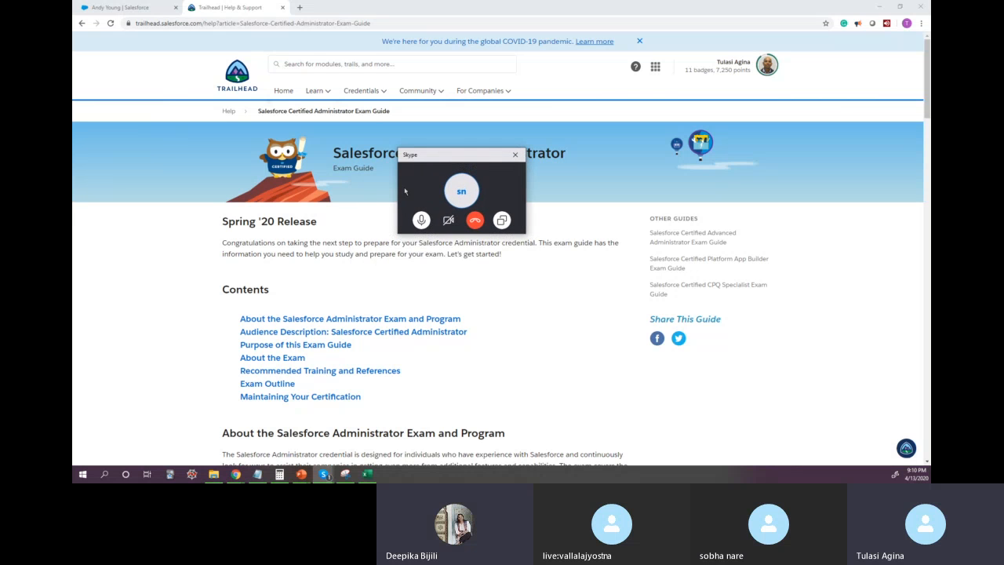
drag(398, 175, 203, 178)
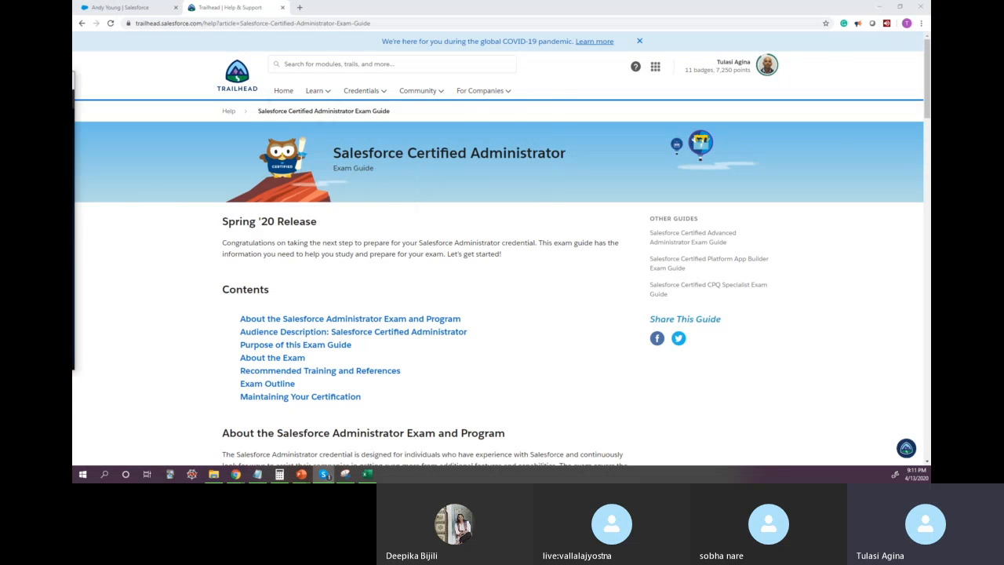
drag(74, 110, 402, 91)
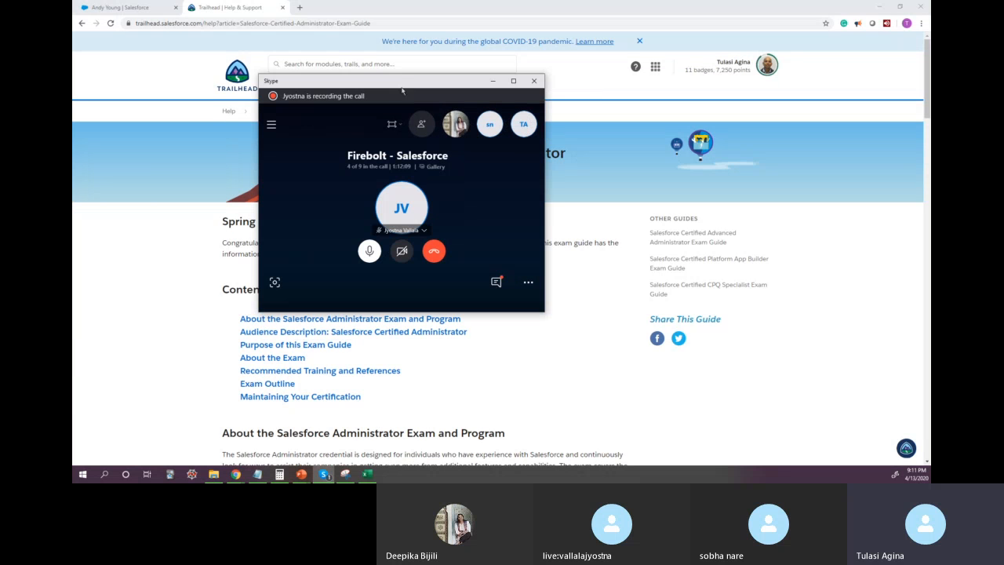
click(514, 81)
click(819, 436)
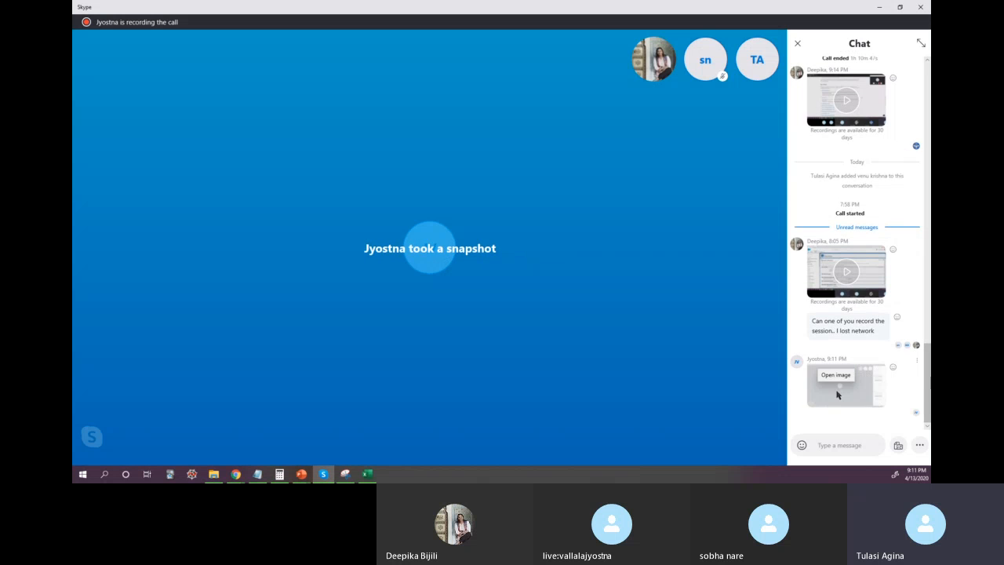
Step: View the call snapshot and the Trailhead home page screenshot shared in the Skype chat, closing each image after viewing
click(837, 394)
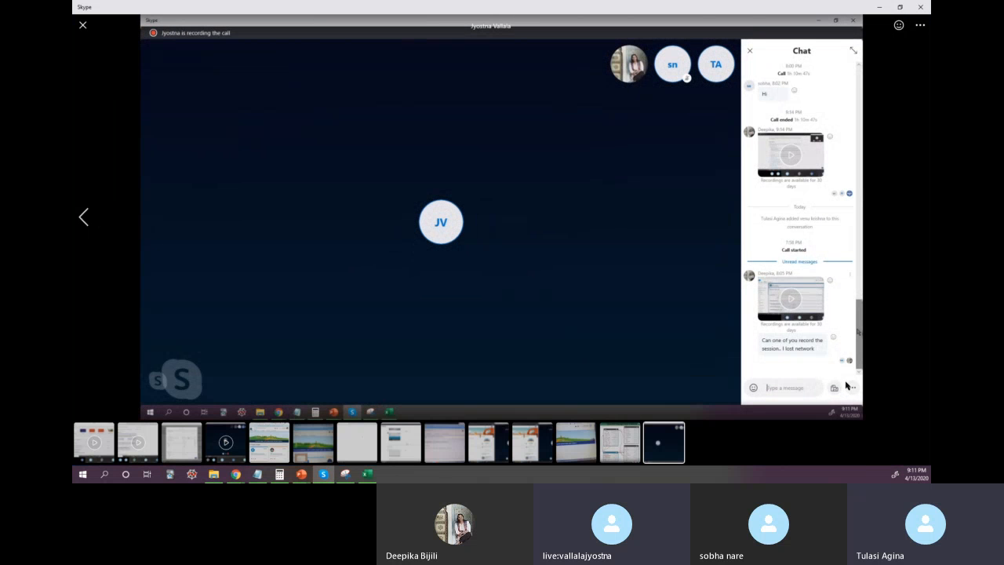
click(83, 32)
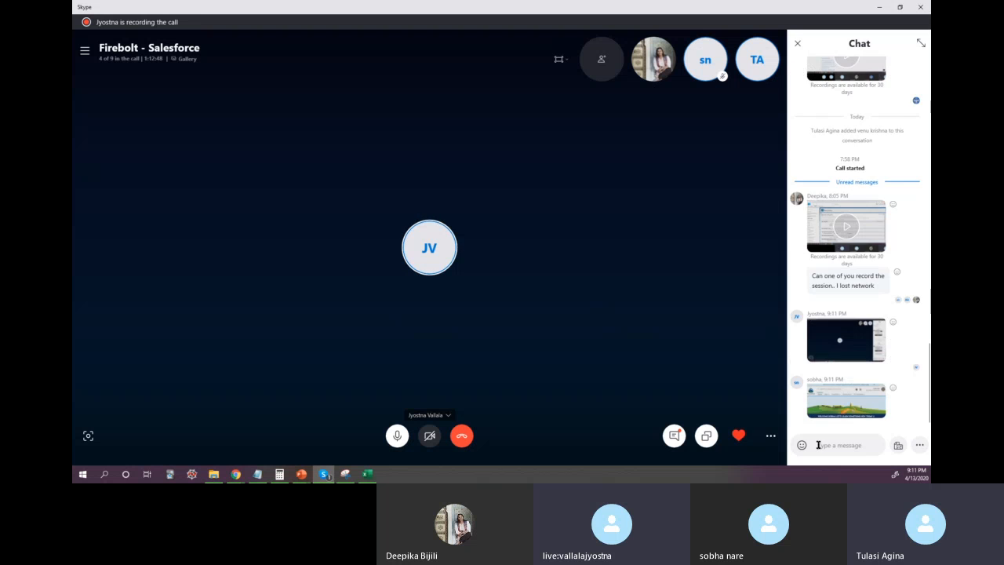
click(842, 392)
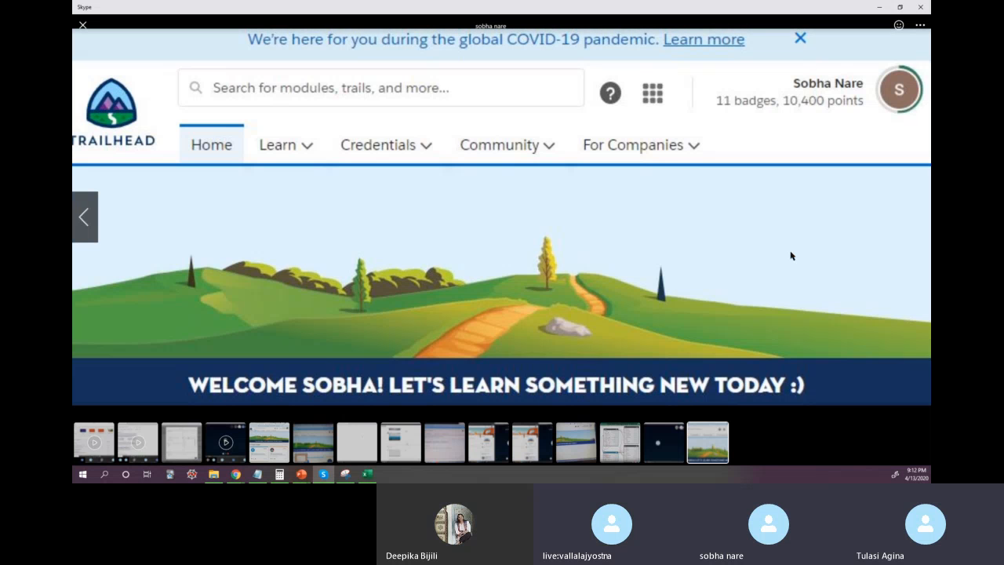
click(83, 29)
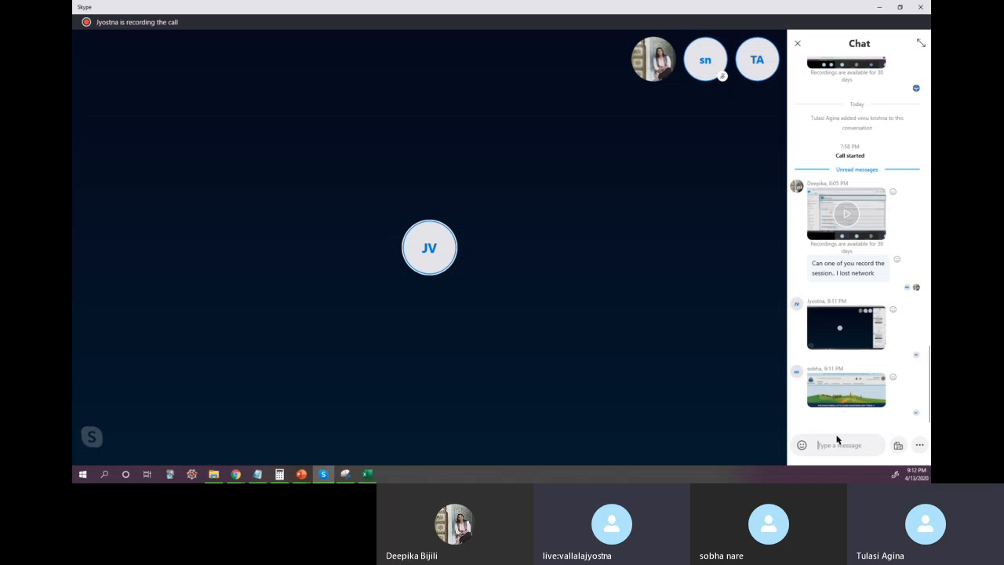
mouse_move(779, 296)
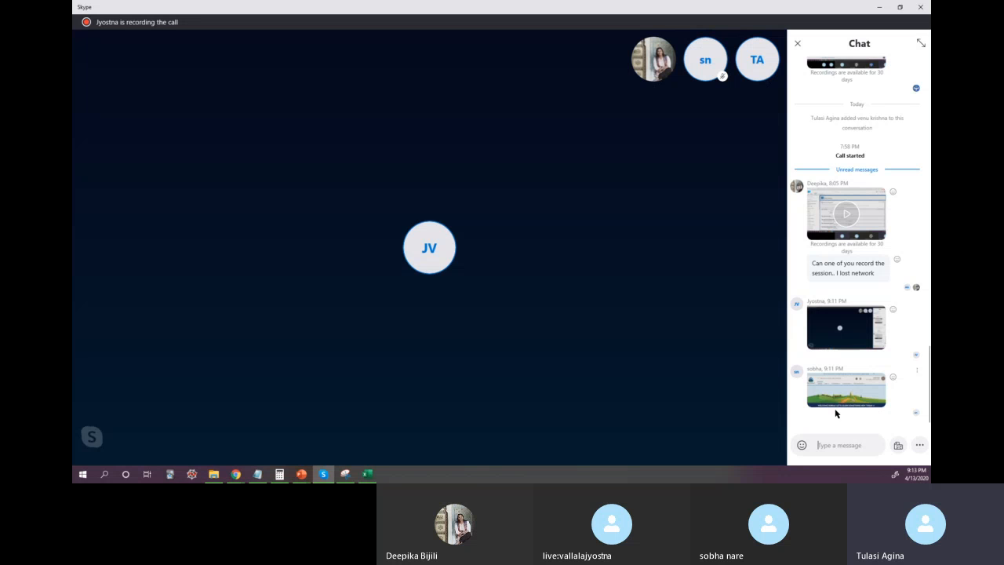
Step: Return to the Trailhead page in Chrome, minimizing the Skype window, and search Trailhead for "User Basics"
click(236, 474)
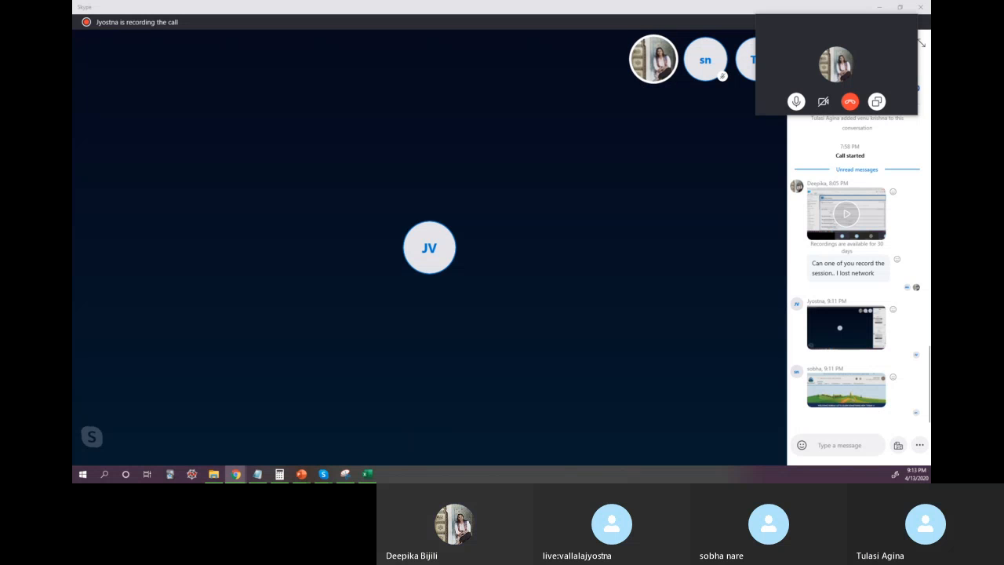
mouse_move(332, 320)
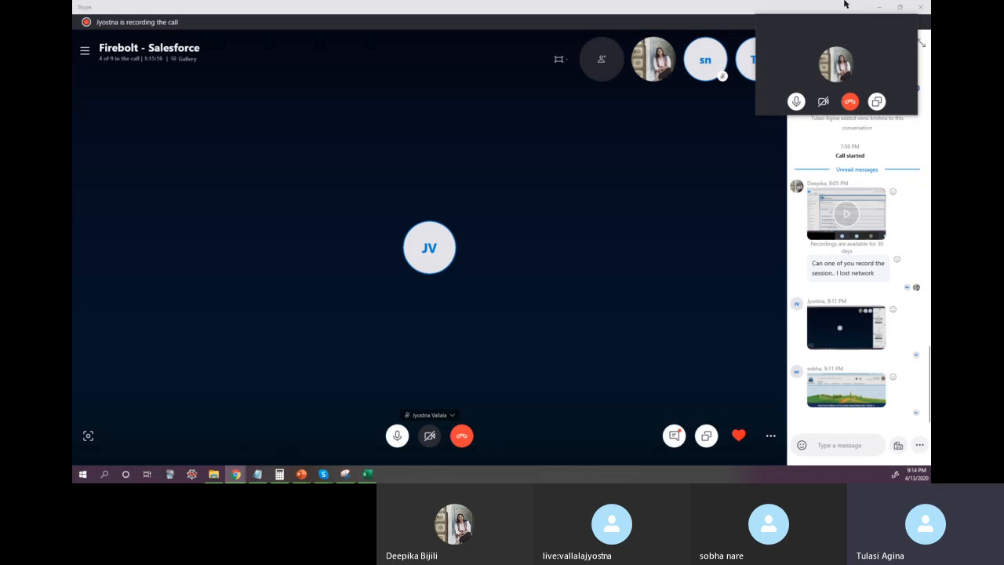
click(880, 7)
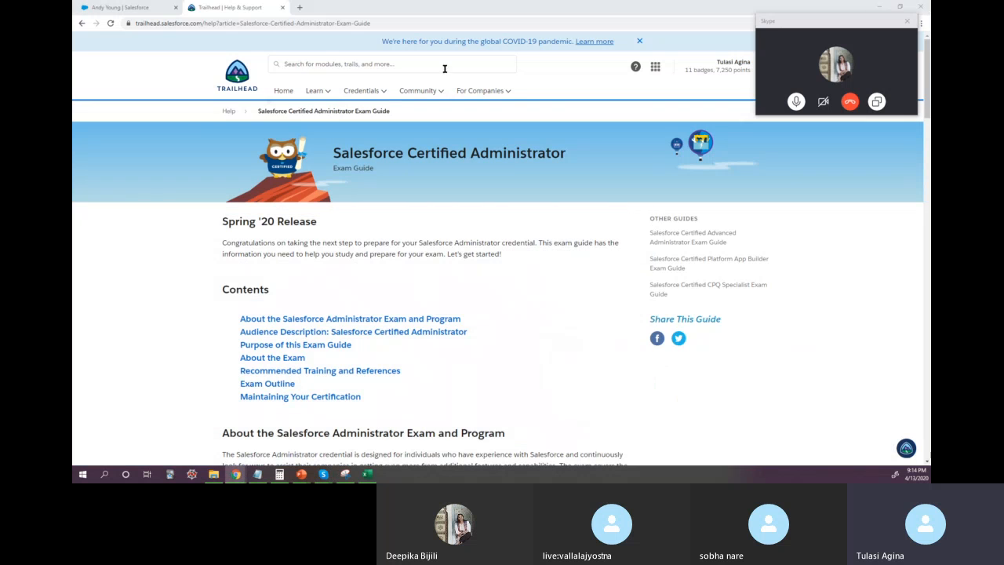
click(362, 69)
text(User)
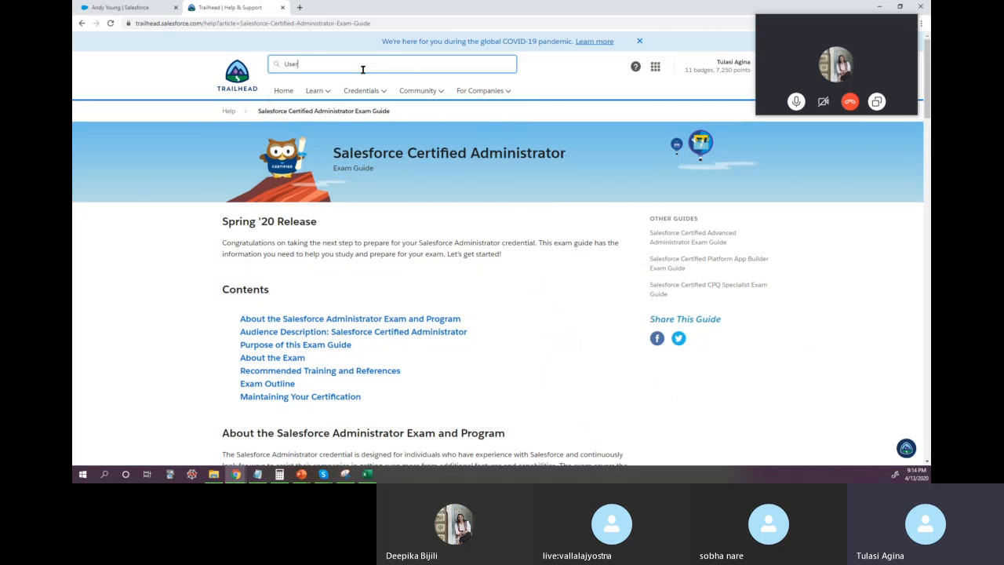
text( Basics)
key(Return)
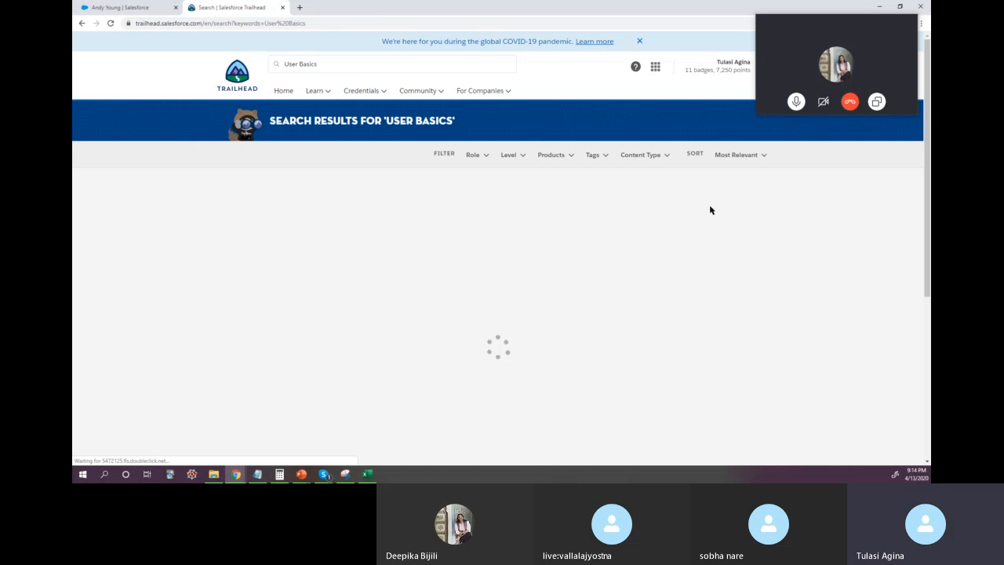
Step: Switch back to the Firebolt - Salesforce chat in Skype, view the newly shared Trailblazer.me badge screenshot, and close it
click(836, 64)
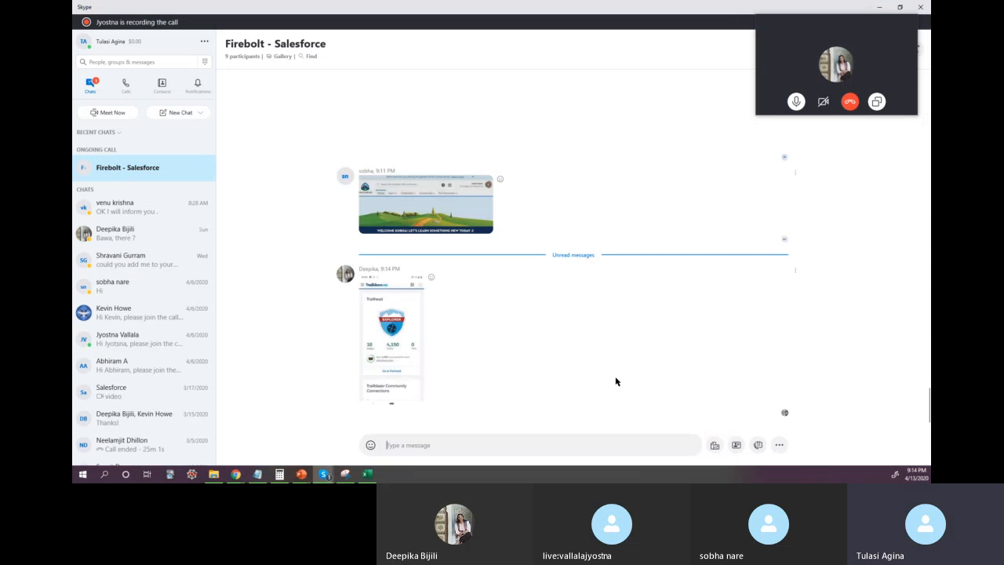
click(402, 346)
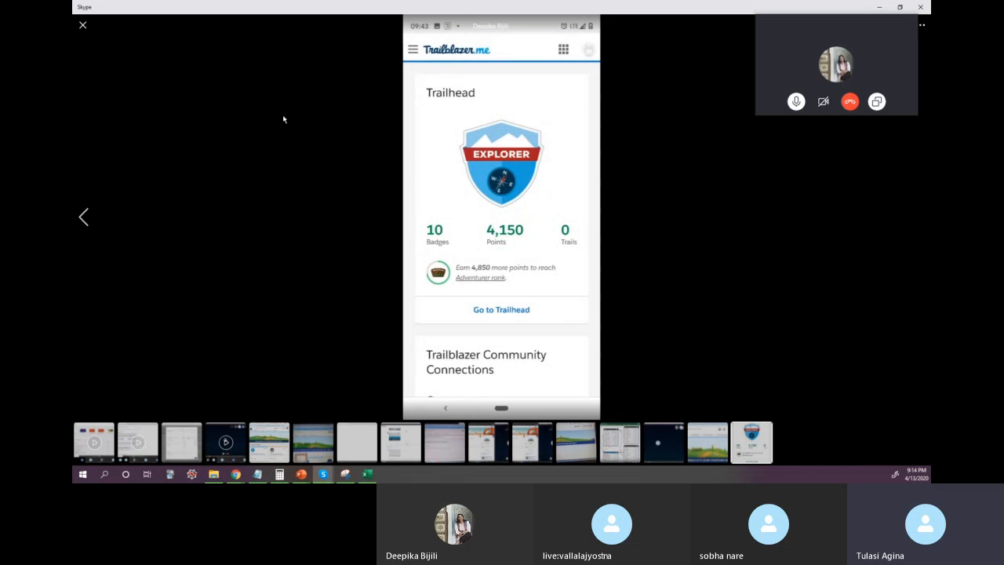
key(Escape)
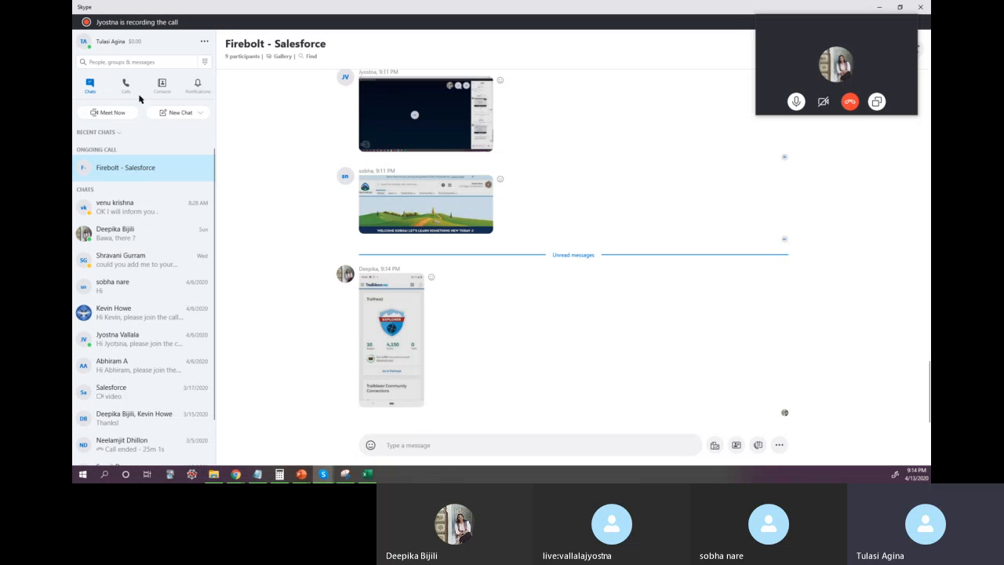
Step: Switch back to Chrome and look through the User Basics search results, expanding the units of the Digital Security Basics module
key(alt+Tab)
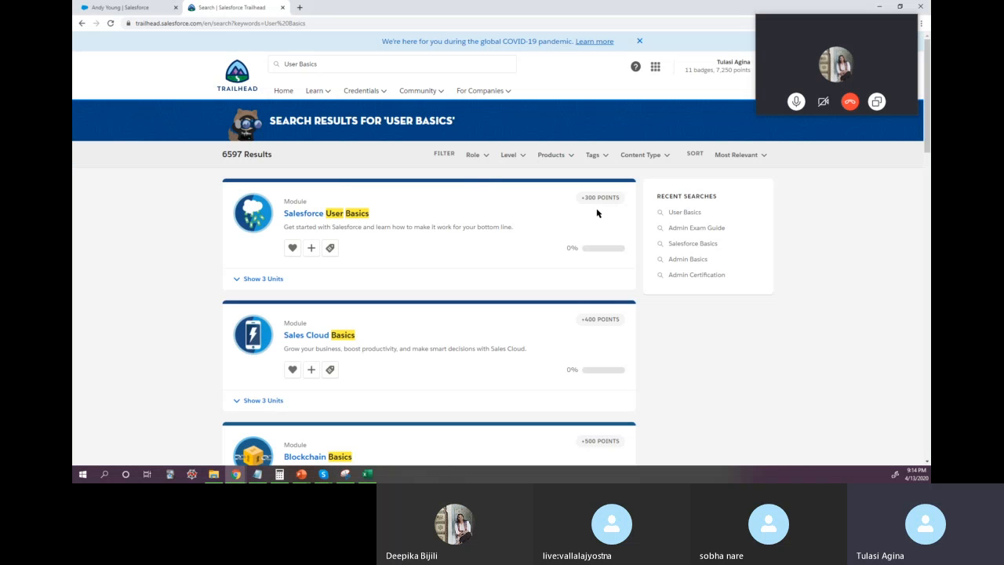
scroll(404, 334, down, 2)
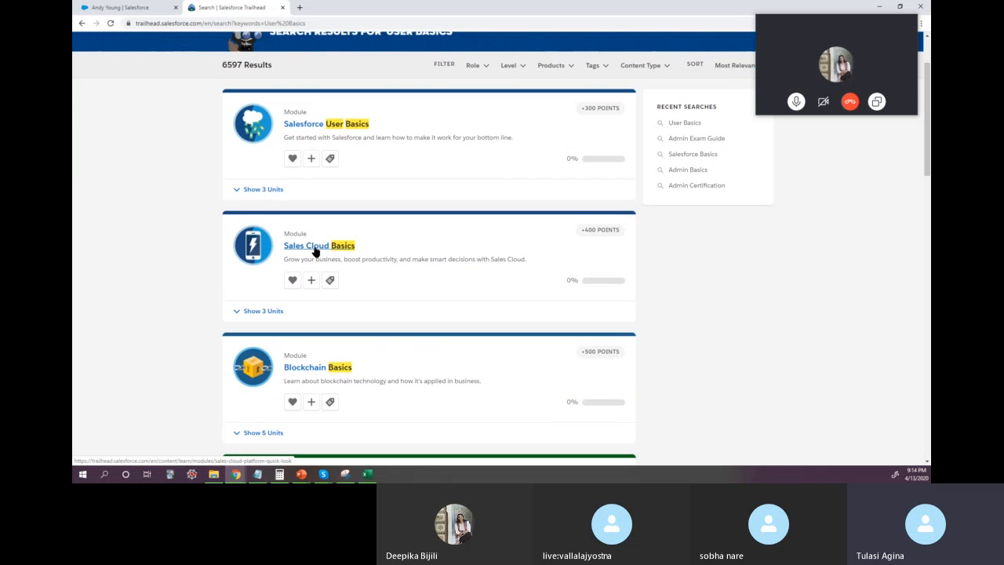
scroll(359, 269, down, 3)
scroll(444, 280, down, 5)
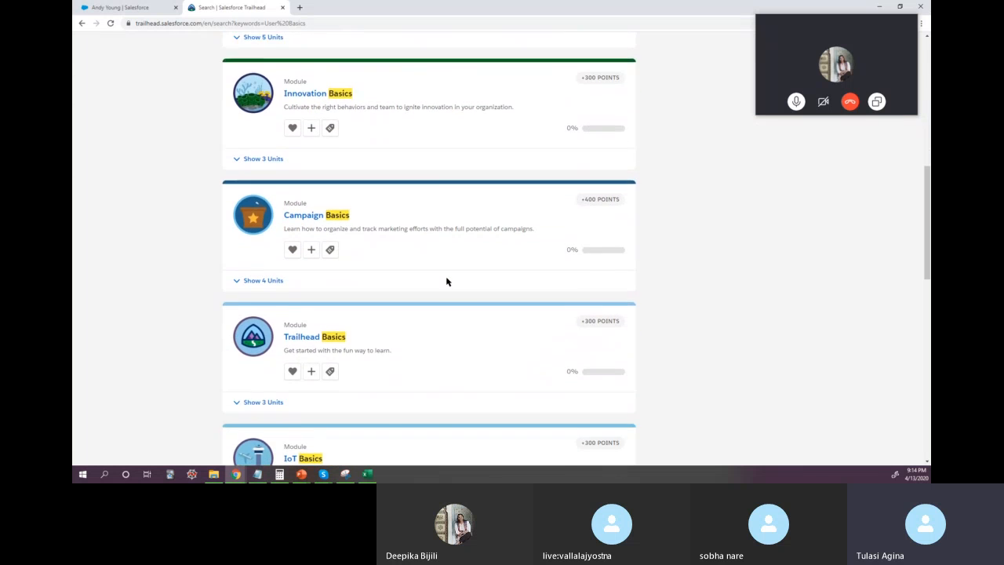
scroll(405, 267, down, 3)
scroll(408, 276, down, 5)
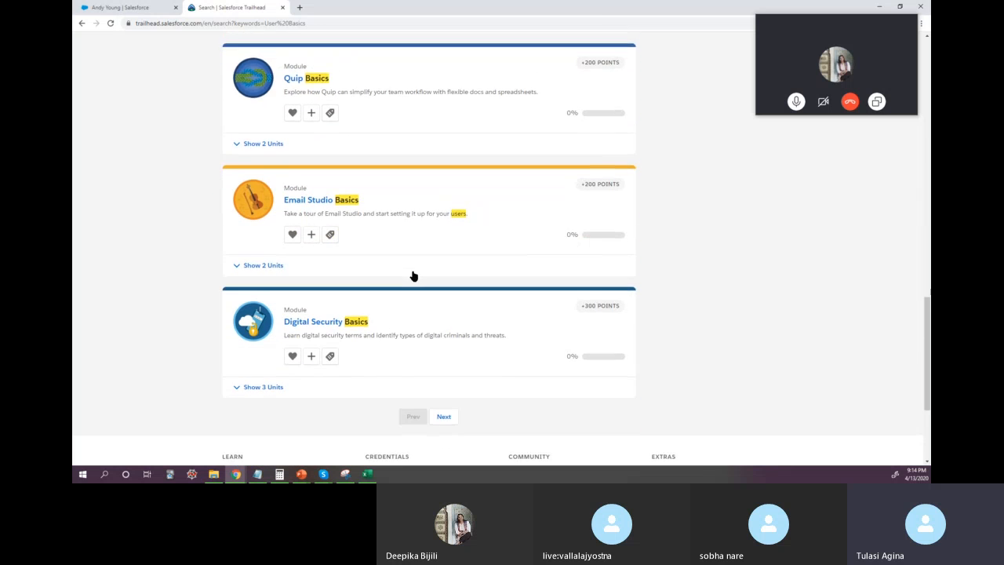
scroll(413, 277, down, 2)
click(275, 257)
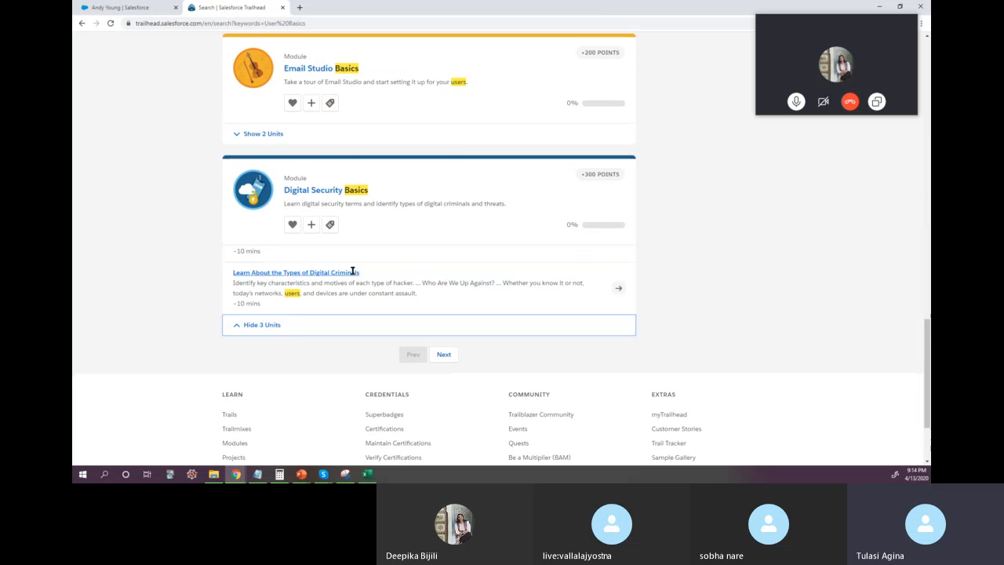
scroll(595, 314, down, 3)
scroll(597, 314, up, 20)
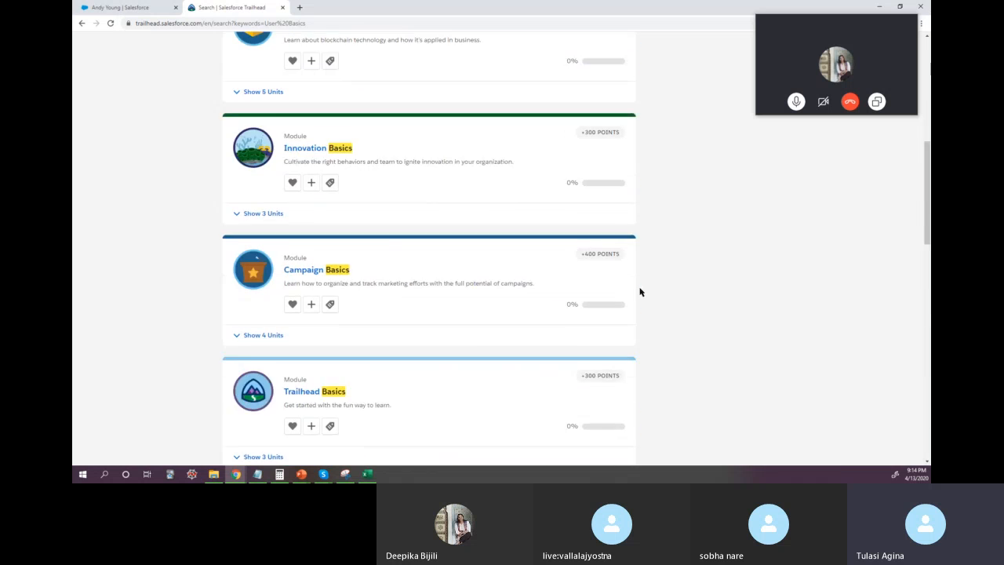
Step: Search Trailhead for the suggested term "admin beginner" and open the Admin Beginner trail
click(326, 68)
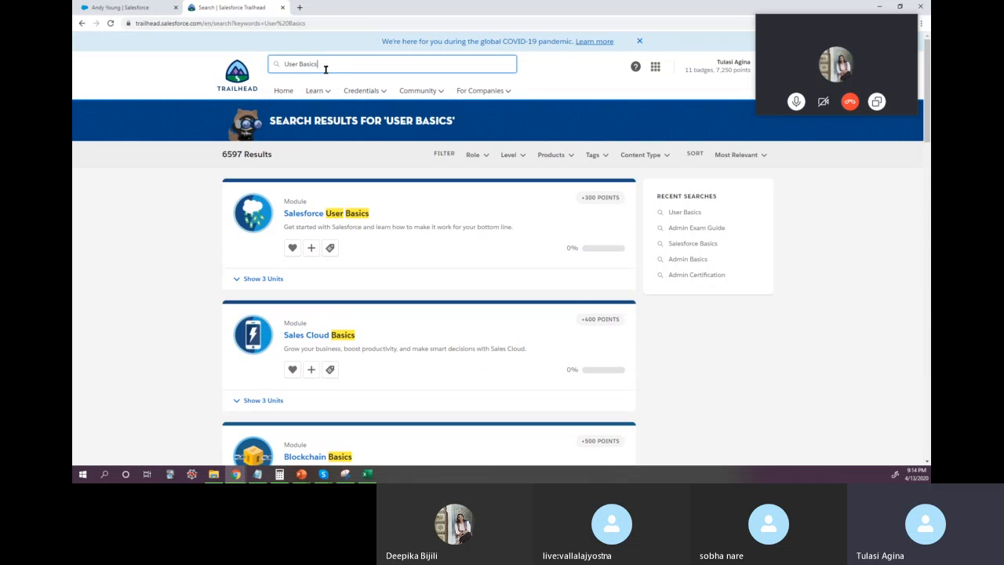
key(ctrl+a)
text(Admin Be)
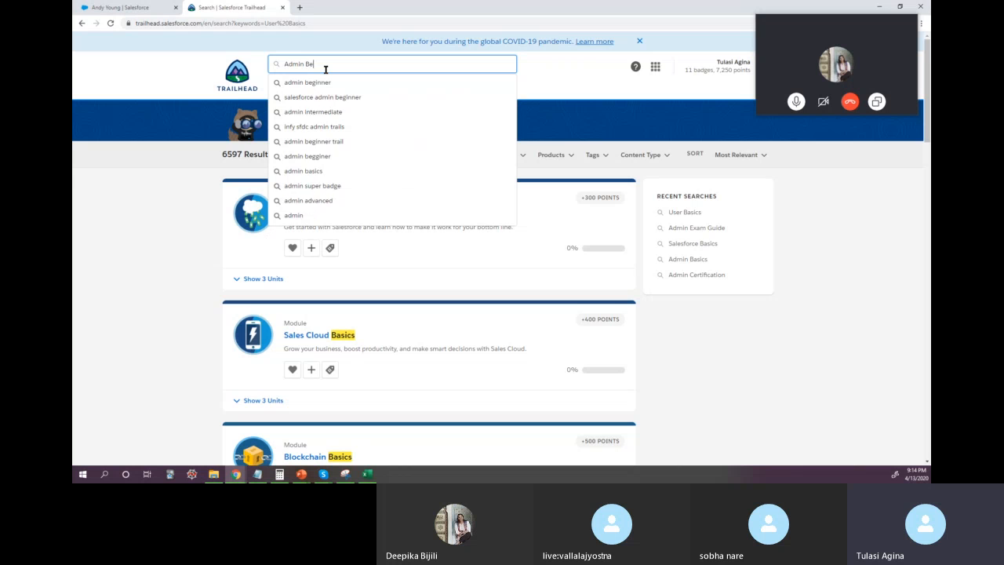
key(Down)
key(Return)
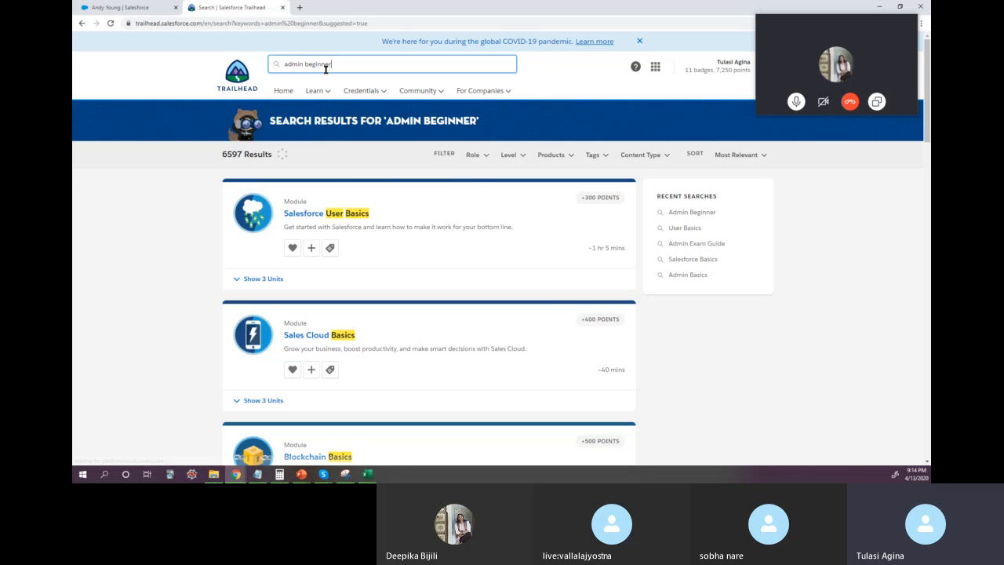
click(423, 248)
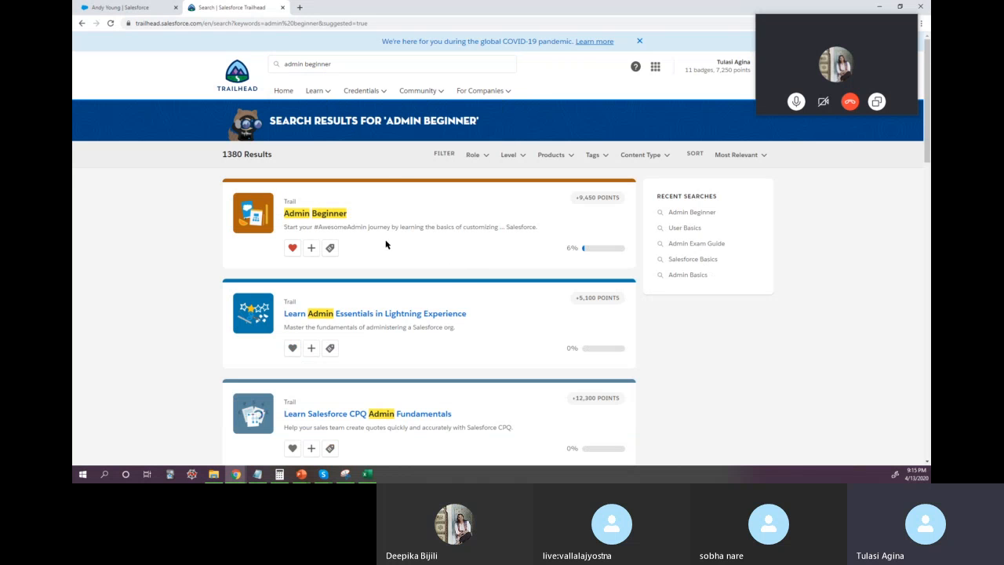
click(328, 221)
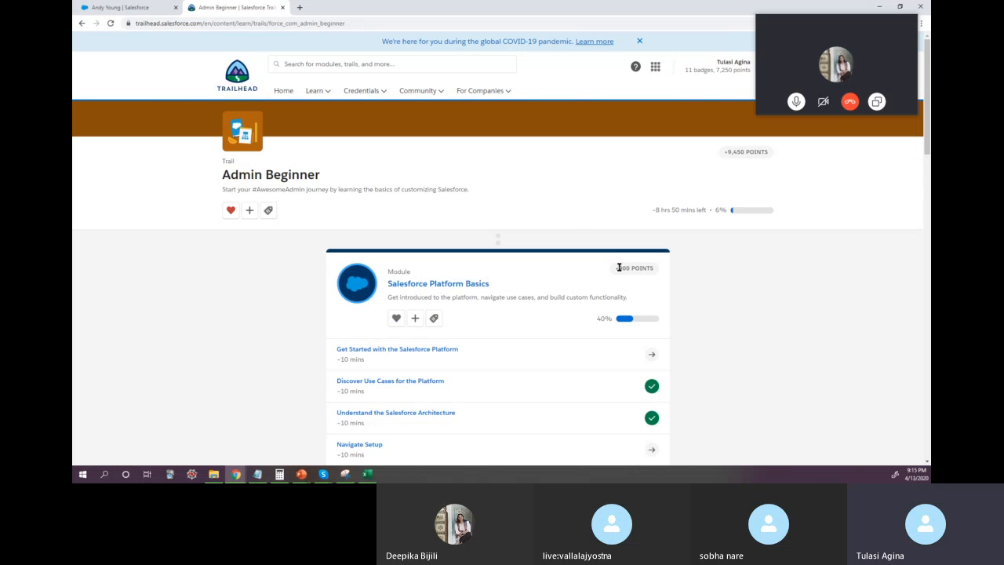
Step: Highlight the Admin Beginner trail's points value and look through its modules to the end of the trail
drag(728, 152, 790, 157)
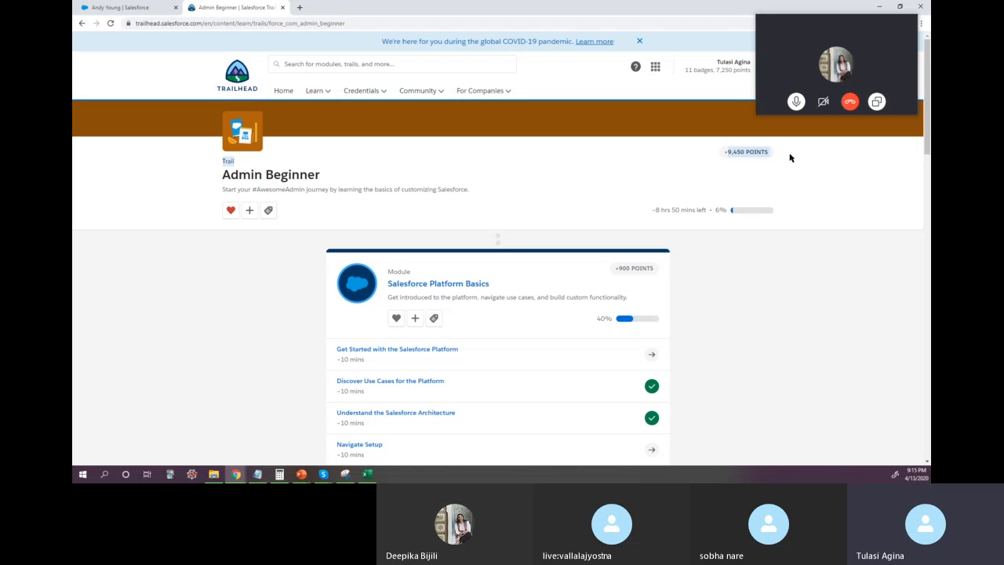
scroll(745, 272, down, 5)
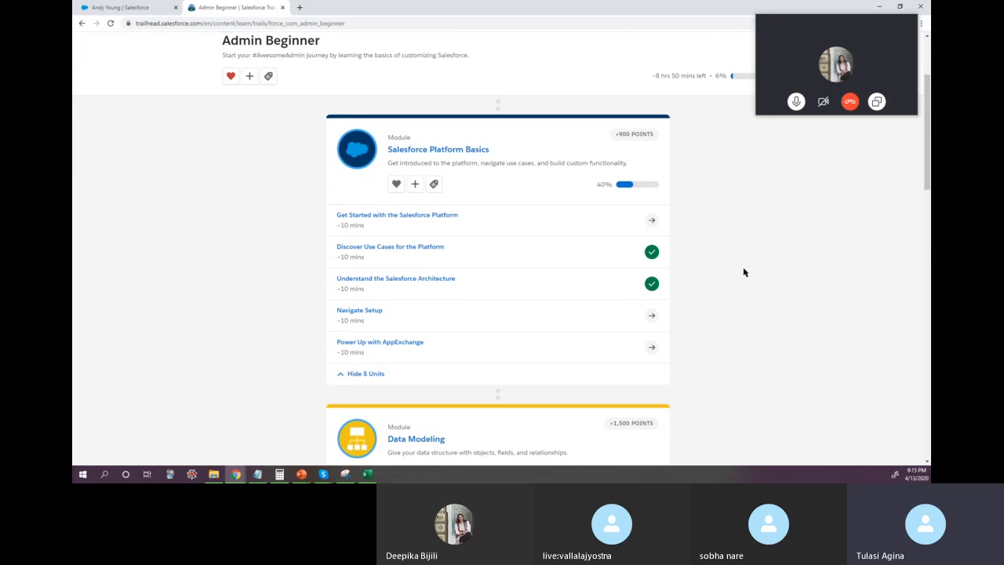
scroll(744, 273, down, 3)
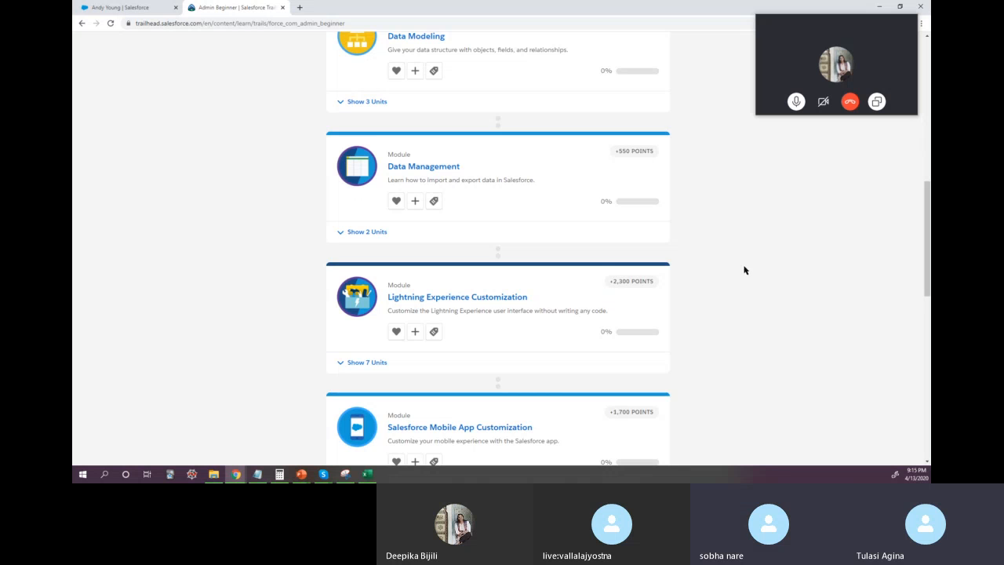
scroll(749, 260, down, 4)
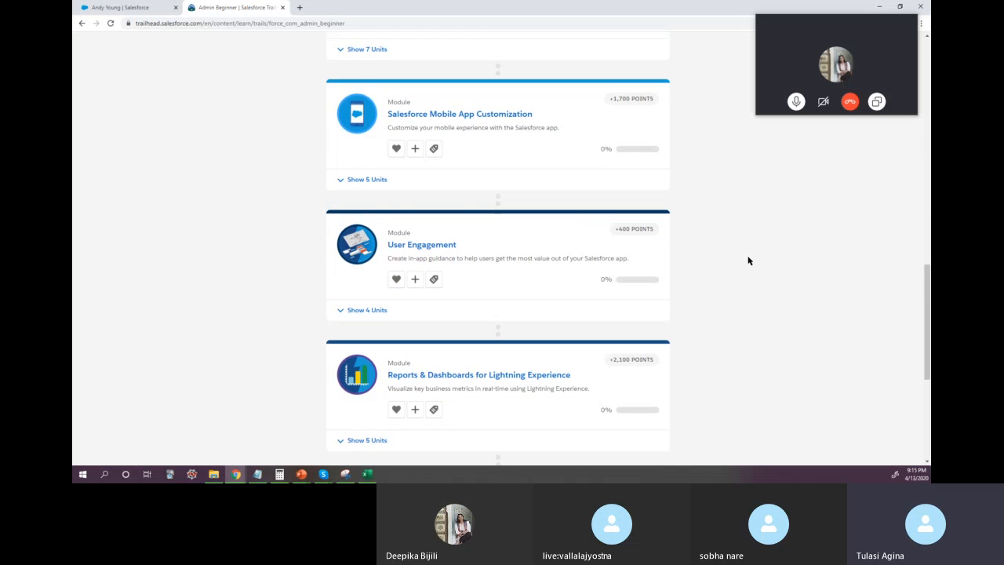
scroll(749, 261, down, 2)
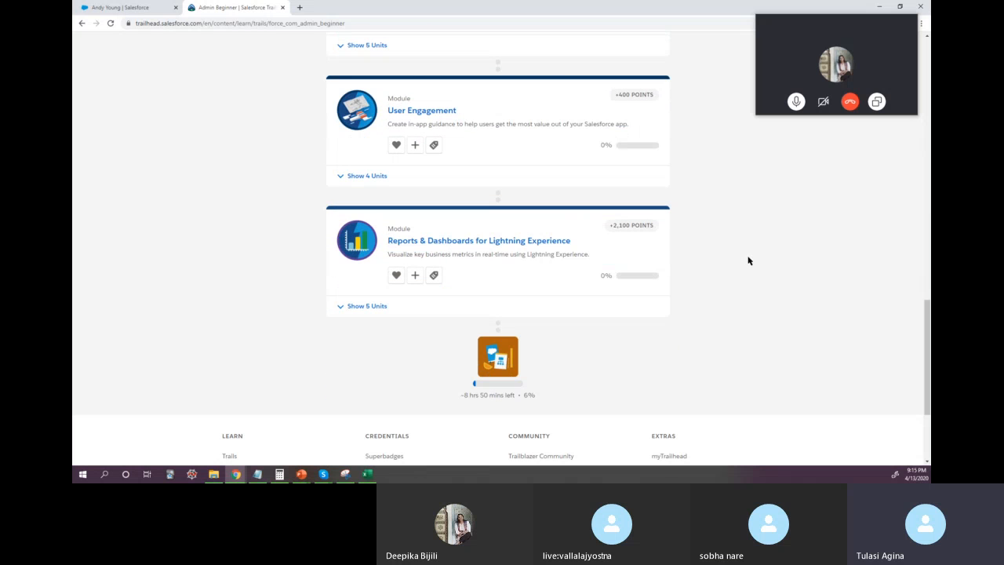
Step: Expand the units of the Reports & Dashboards for Lightning Experience module and review them
click(357, 306)
scroll(720, 343, down, 1)
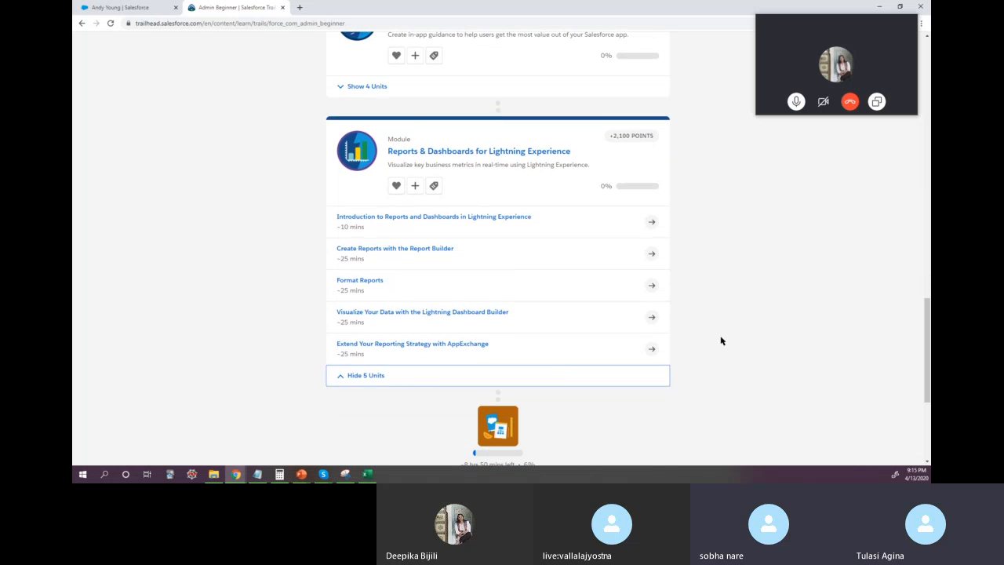
scroll(722, 341, up, 1)
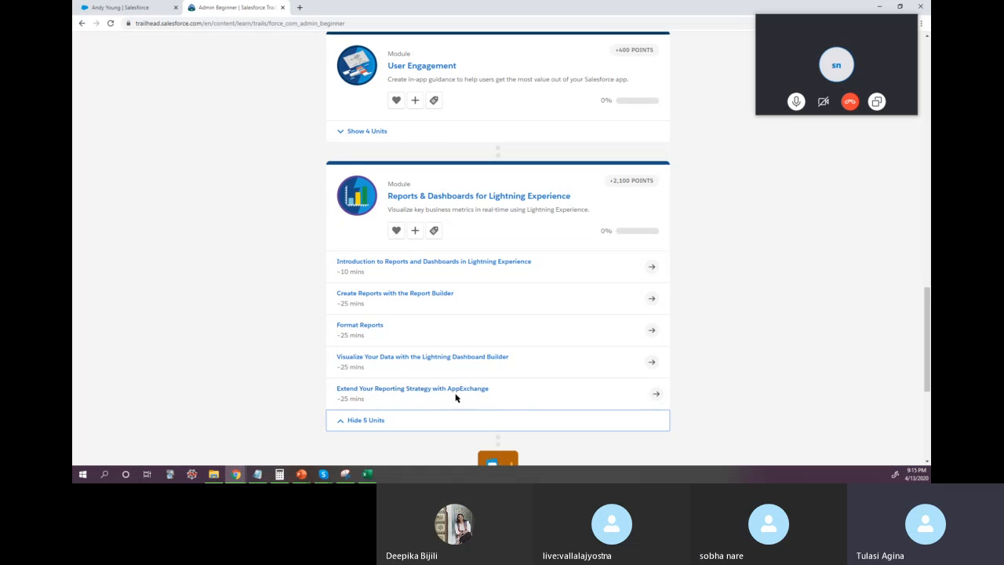
scroll(738, 389, up, 1)
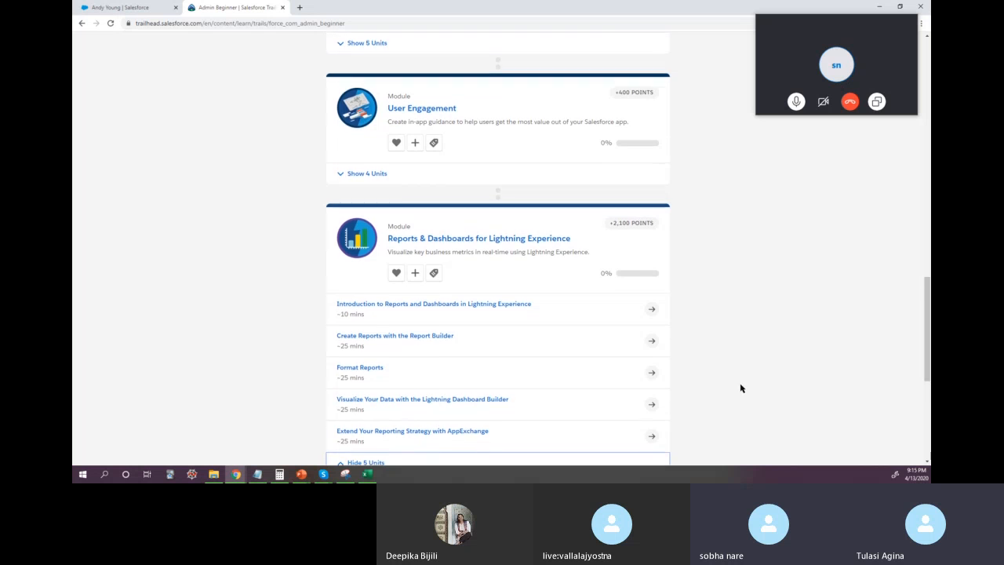
scroll(703, 381, down, 2)
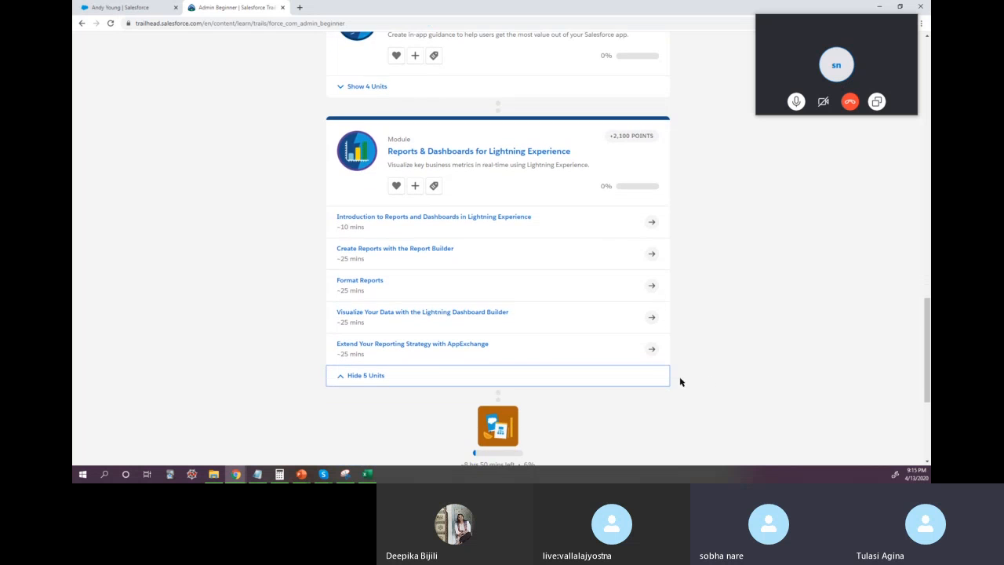
scroll(679, 382, up, 4)
scroll(664, 369, down, 3)
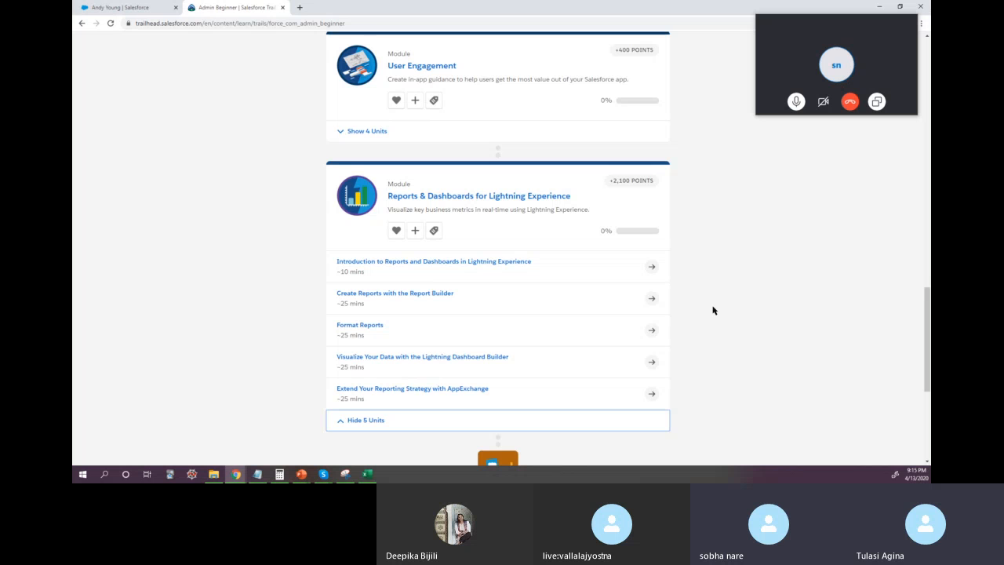
scroll(713, 310, up, 1)
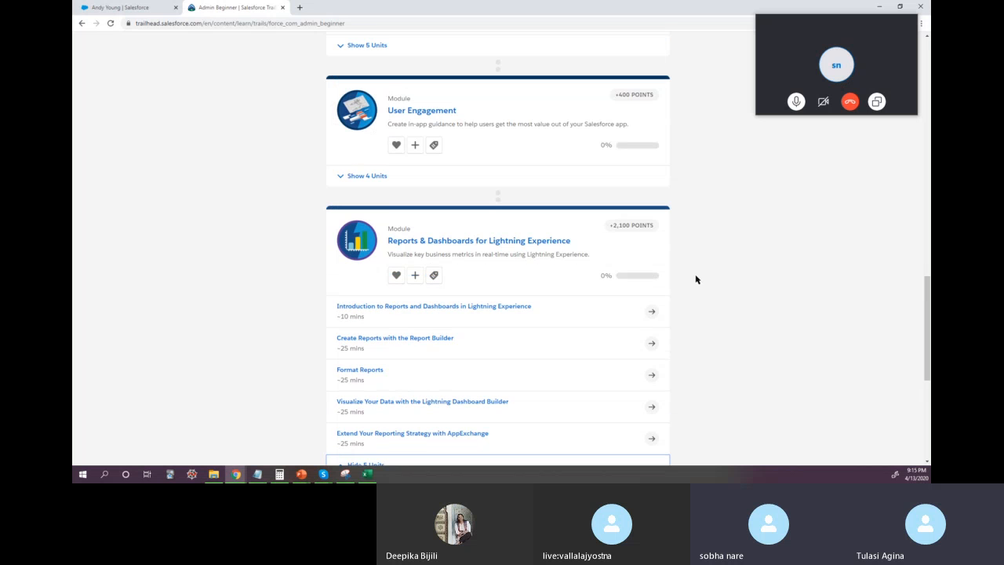
Step: Expand and review the units of the User Engagement and Salesforce Mobile App Customization modules
click(367, 176)
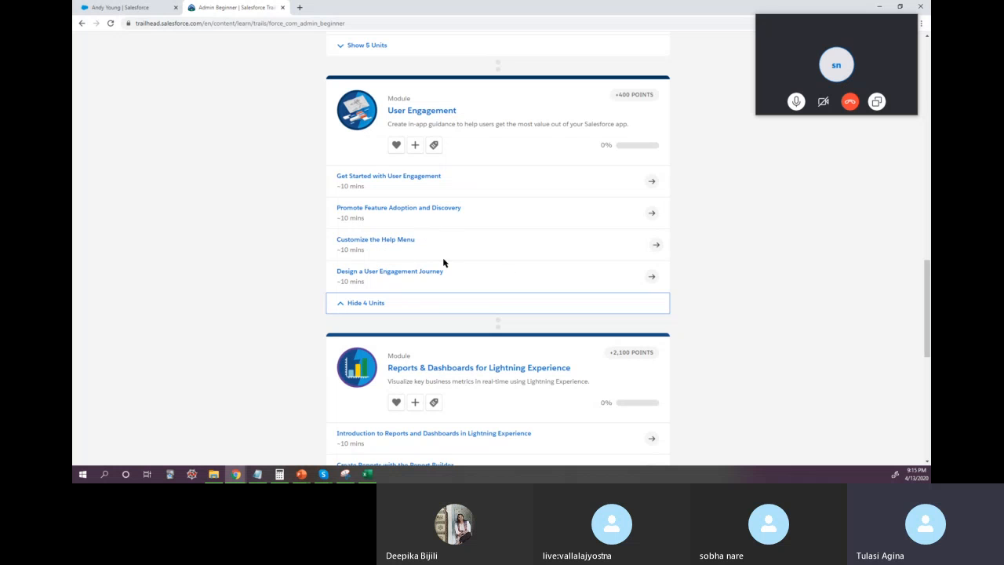
scroll(735, 285, up, 3)
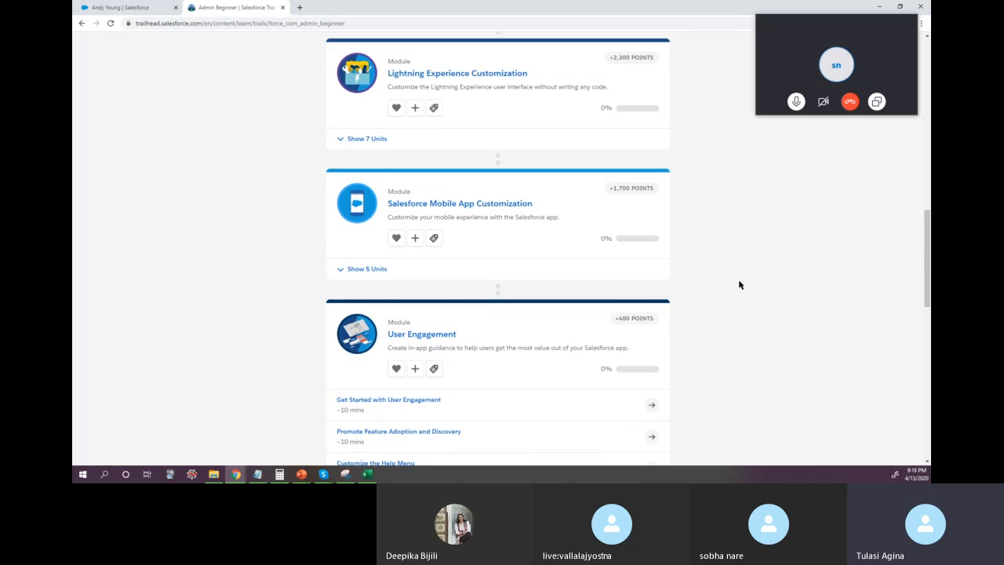
click(368, 270)
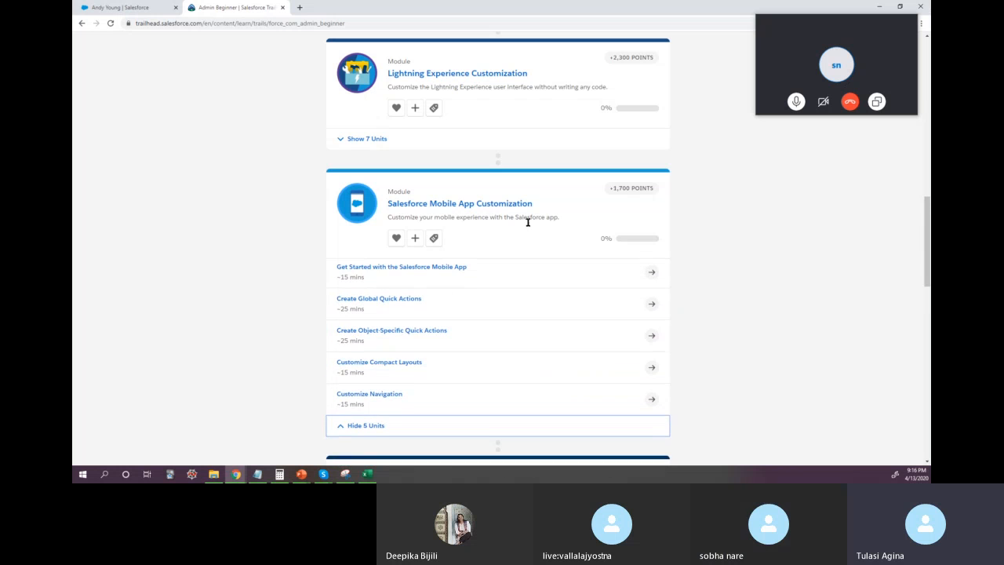
scroll(488, 322, down, 2)
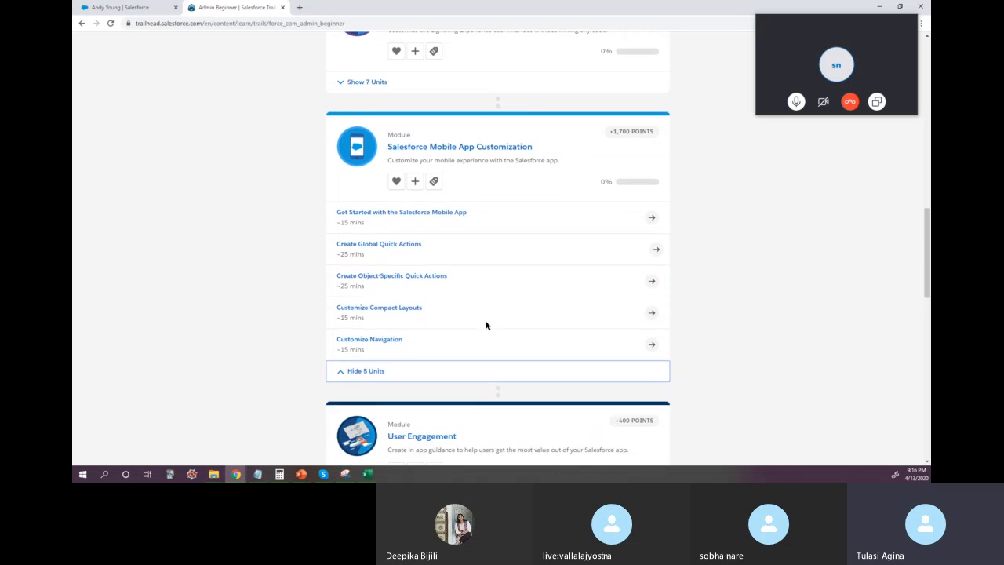
scroll(488, 322, up, 2)
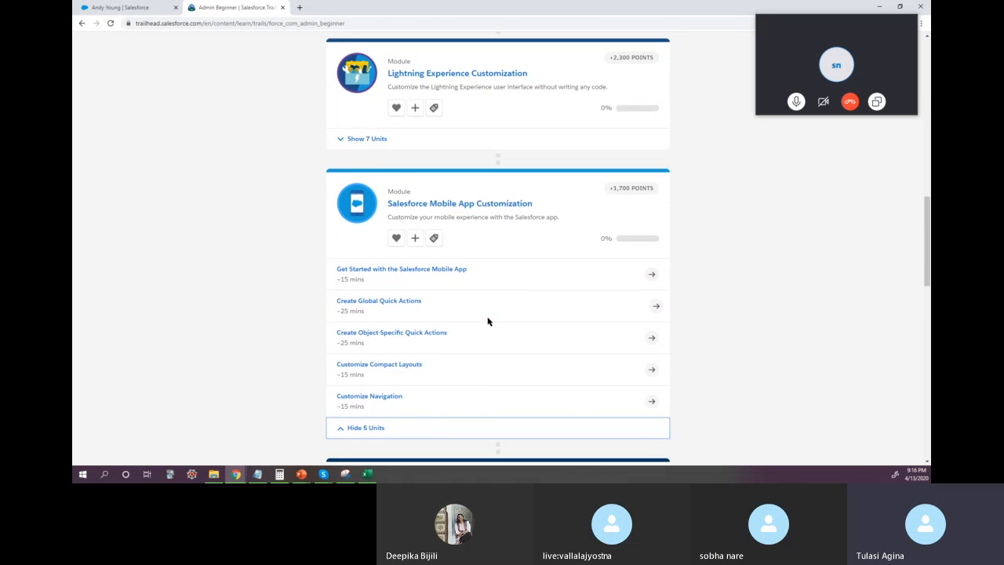
Step: Expand the Lightning Experience Customization module and review its list of units
scroll(486, 320, up, 2)
click(361, 271)
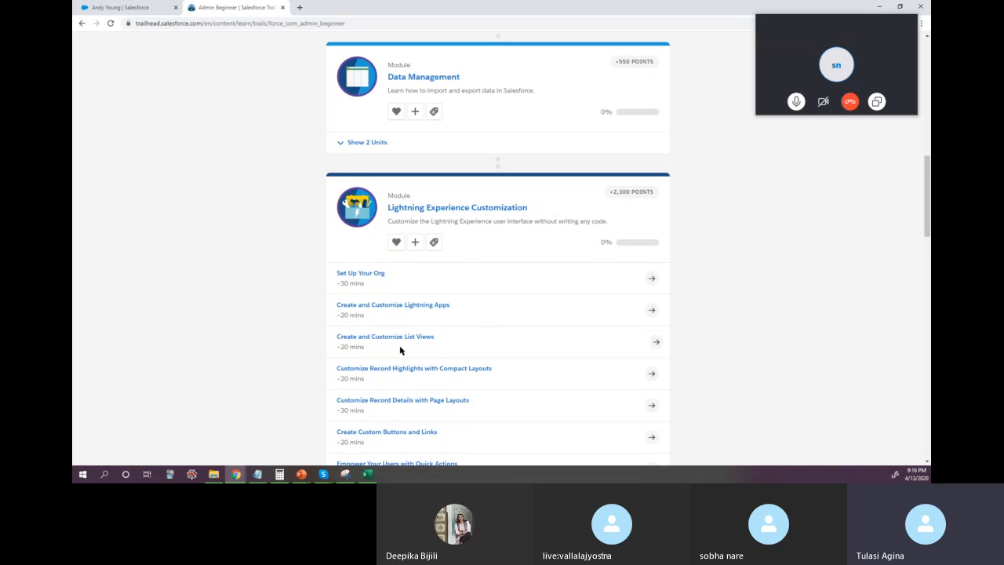
scroll(454, 426, down, 1)
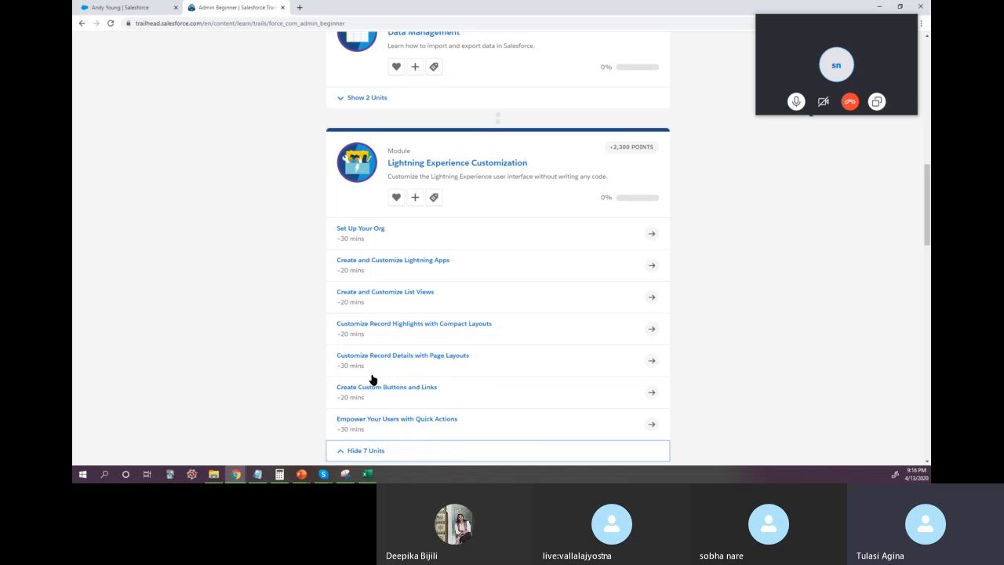
scroll(501, 371, down, 2)
scroll(501, 372, up, 2)
scroll(501, 372, up, 3)
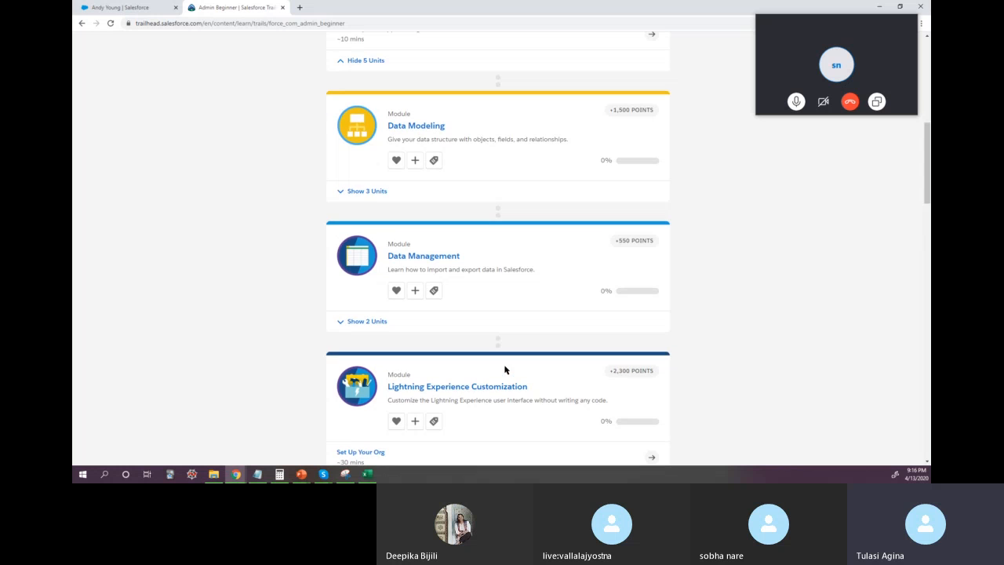
Step: Expand the units of the Data Management and Data Modeling modules and review them along with the Salesforce Platform Basics units
click(357, 323)
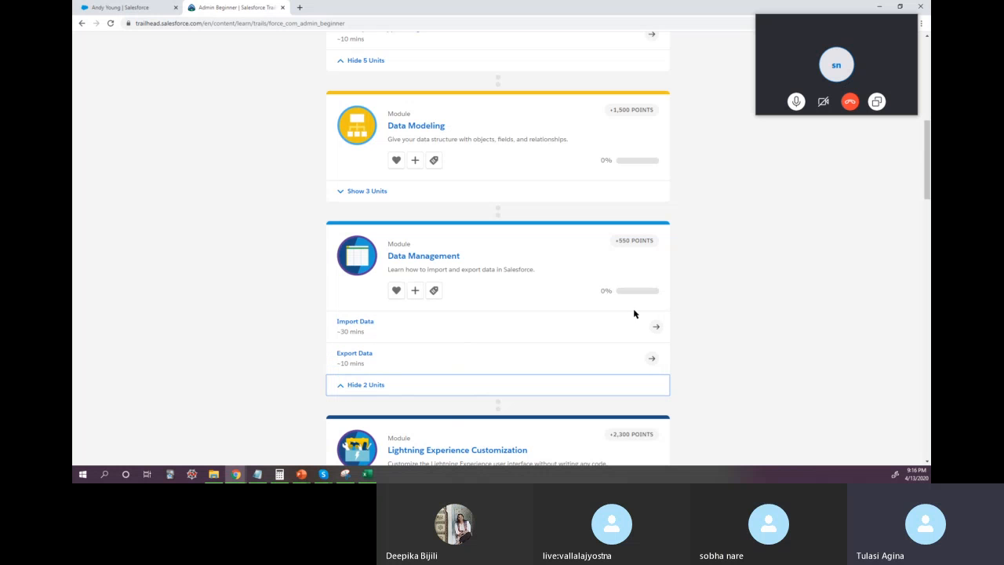
scroll(725, 290, up, 1)
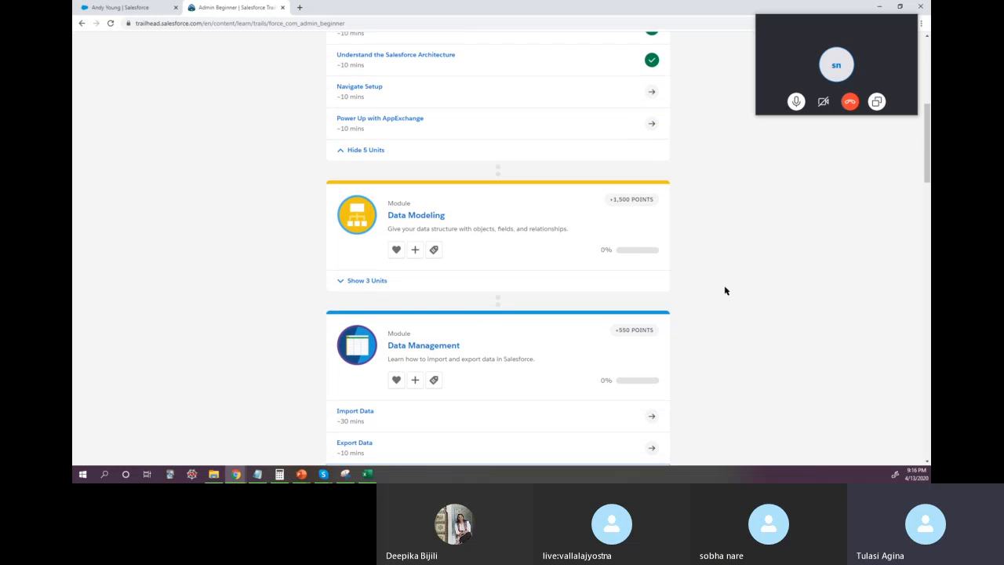
click(363, 281)
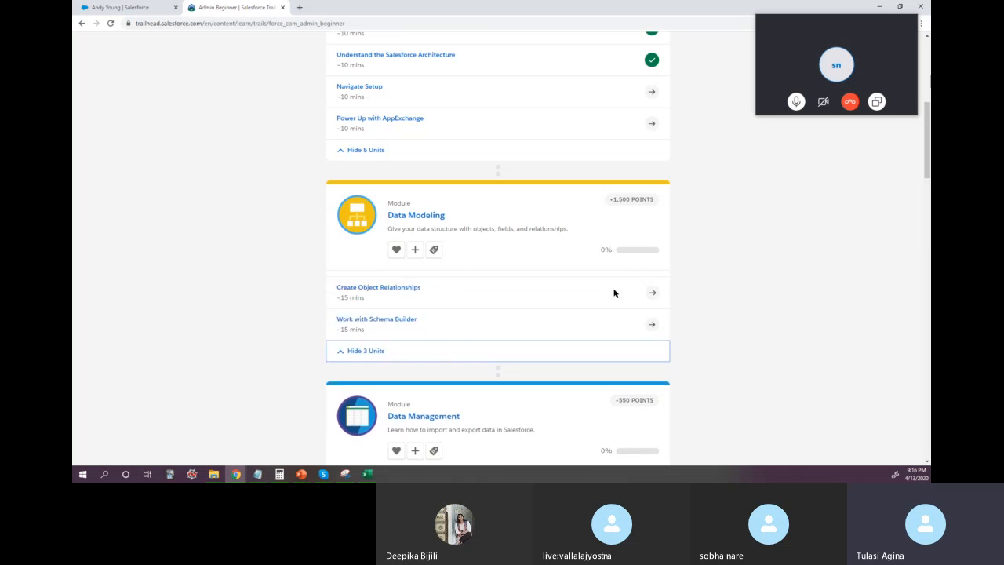
scroll(815, 297, up, 2)
scroll(805, 298, up, 1)
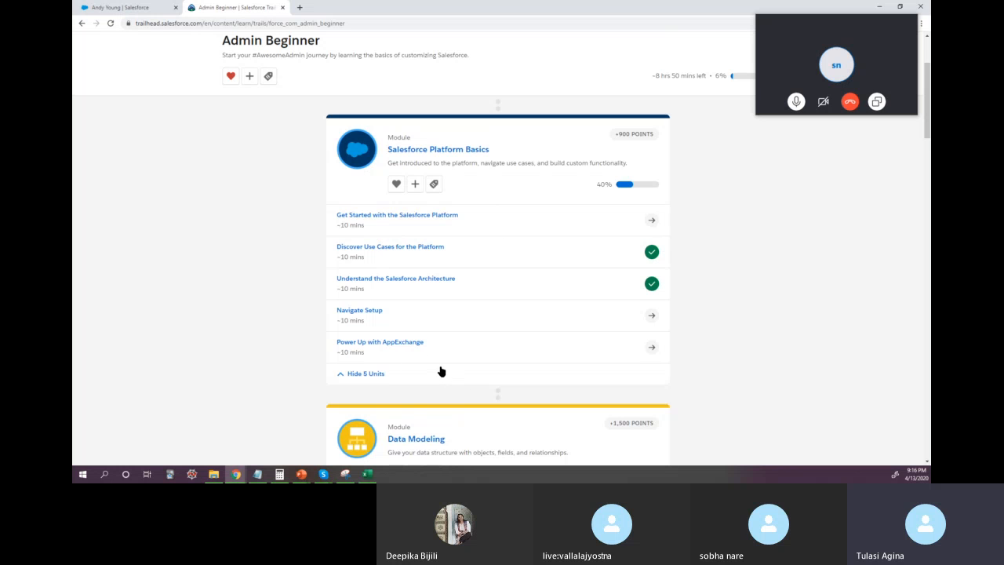
scroll(236, 252, down, 15)
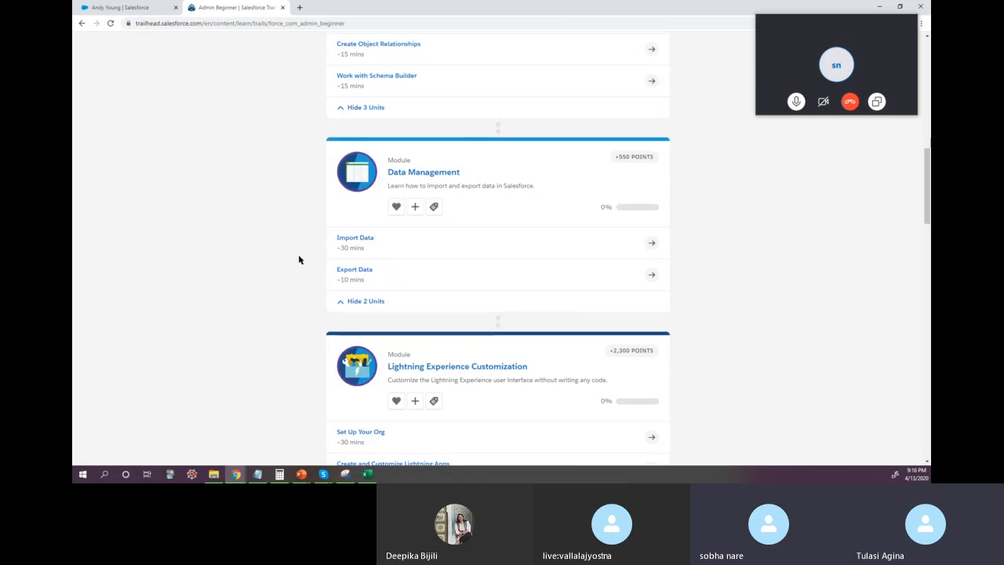
Step: Review the expanded units across the Admin Beginner trail's modules, from Reports & Dashboards for Lightning Experience back to Salesforce Platform Basics
scroll(302, 258, down, 8)
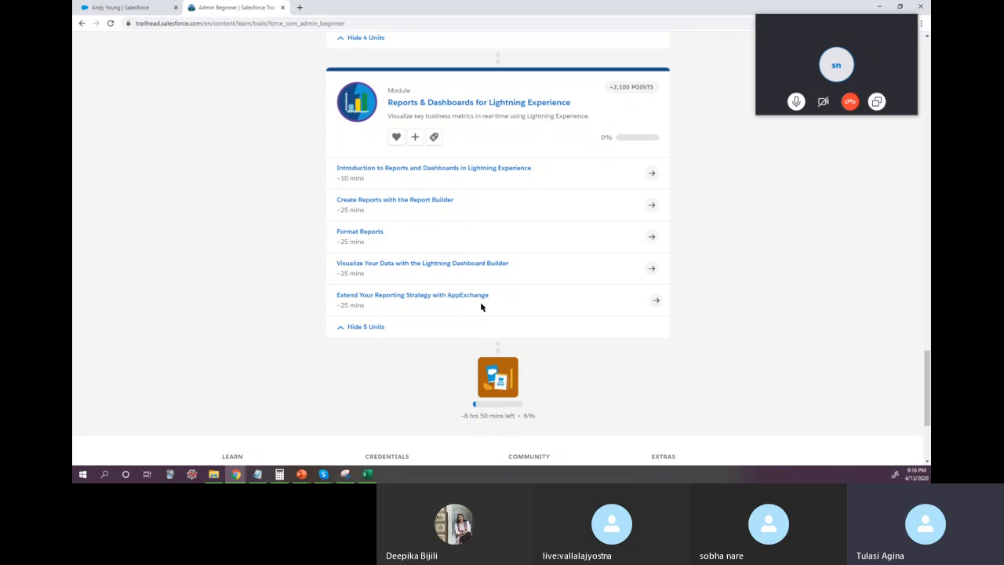
scroll(526, 290, up, 5)
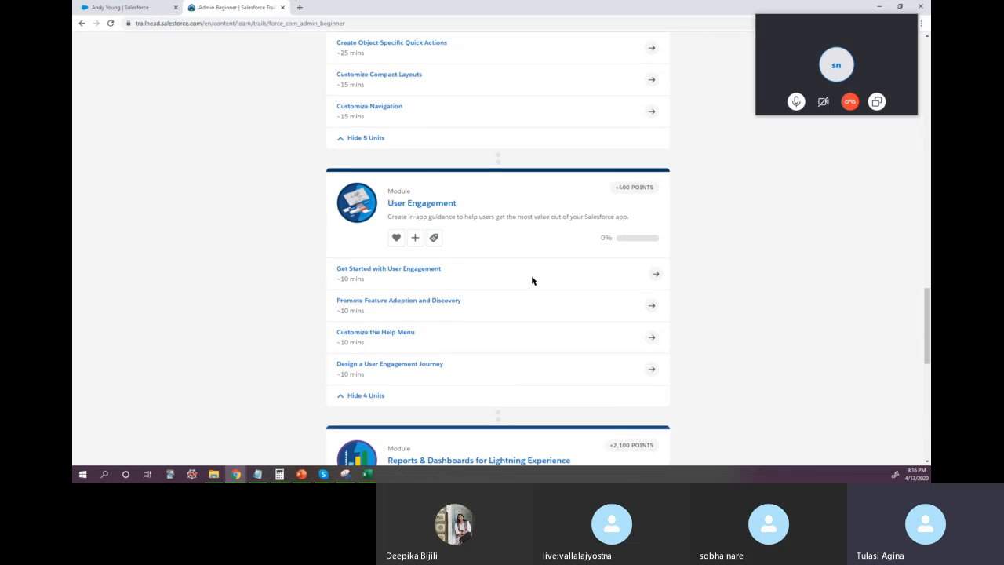
scroll(532, 281, up, 2)
scroll(468, 280, up, 2)
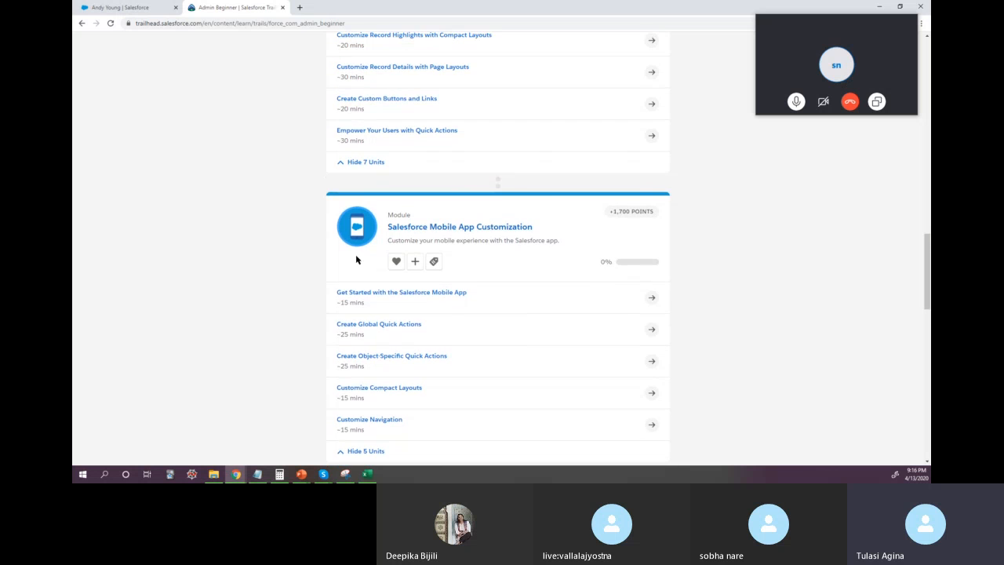
scroll(535, 361, down, 1)
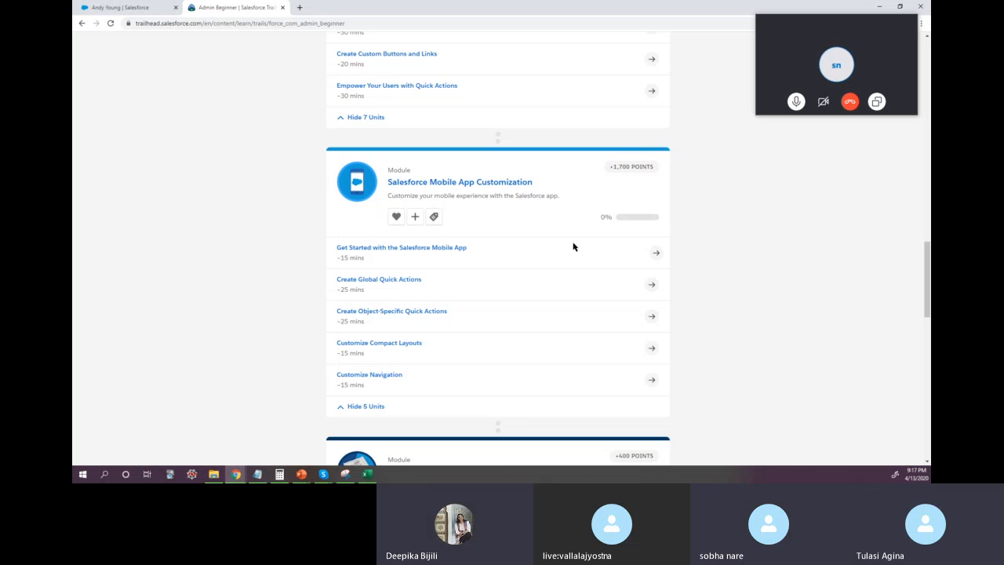
scroll(711, 216, up, 1)
scroll(711, 216, up, 15)
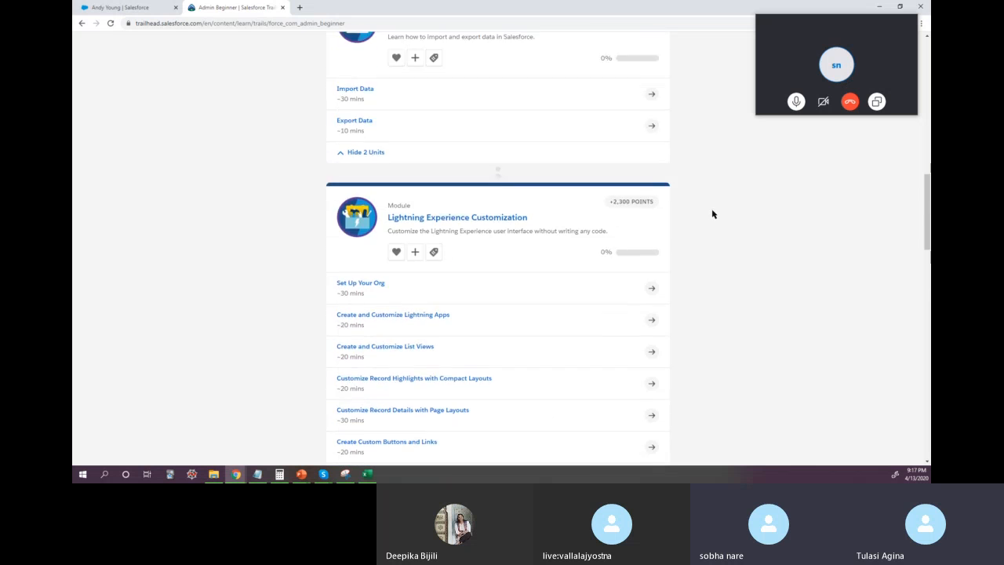
scroll(713, 212, up, 4)
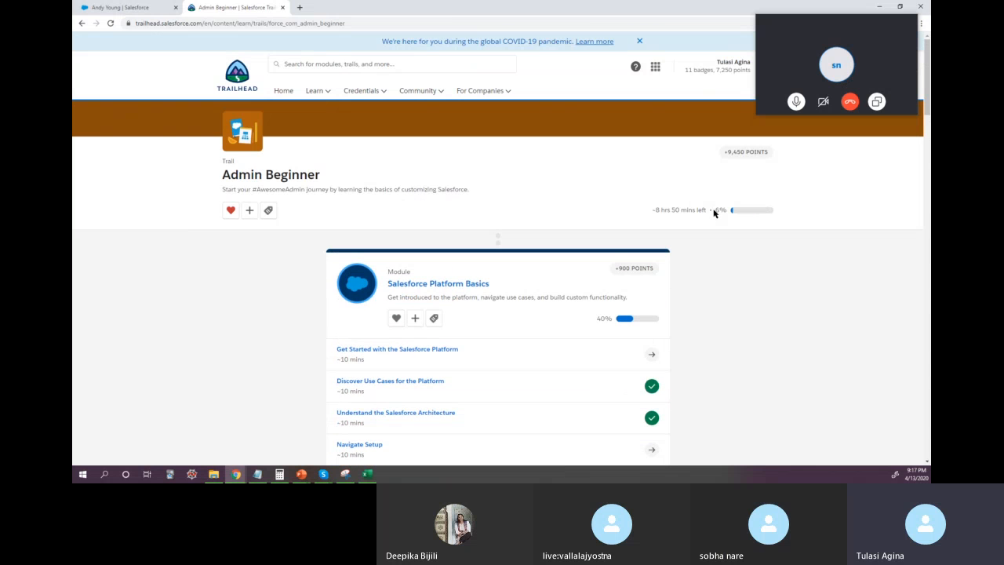
Step: Switch to the Skype call window for the Firebolt - Salesforce meeting and end the call
click(797, 30)
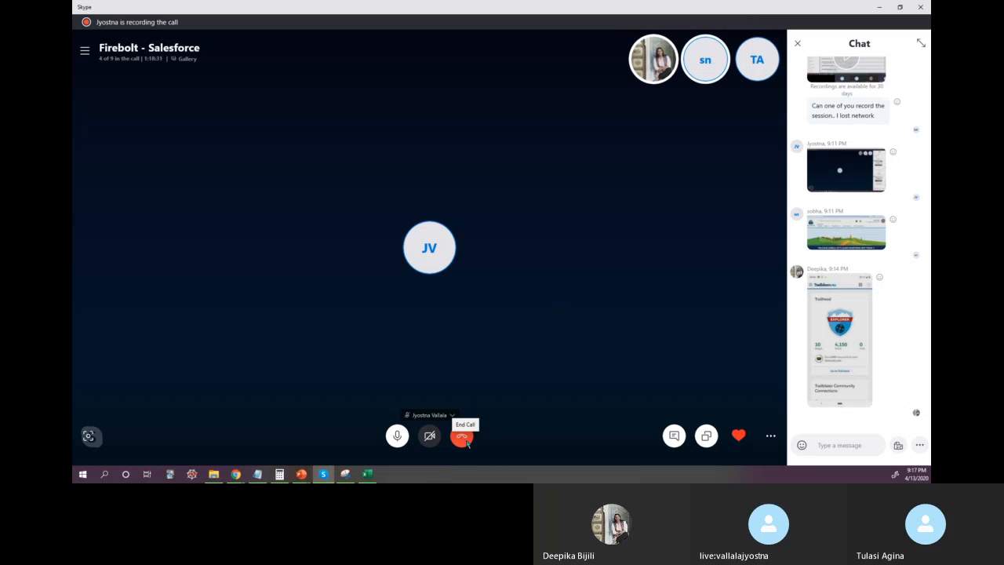
click(468, 442)
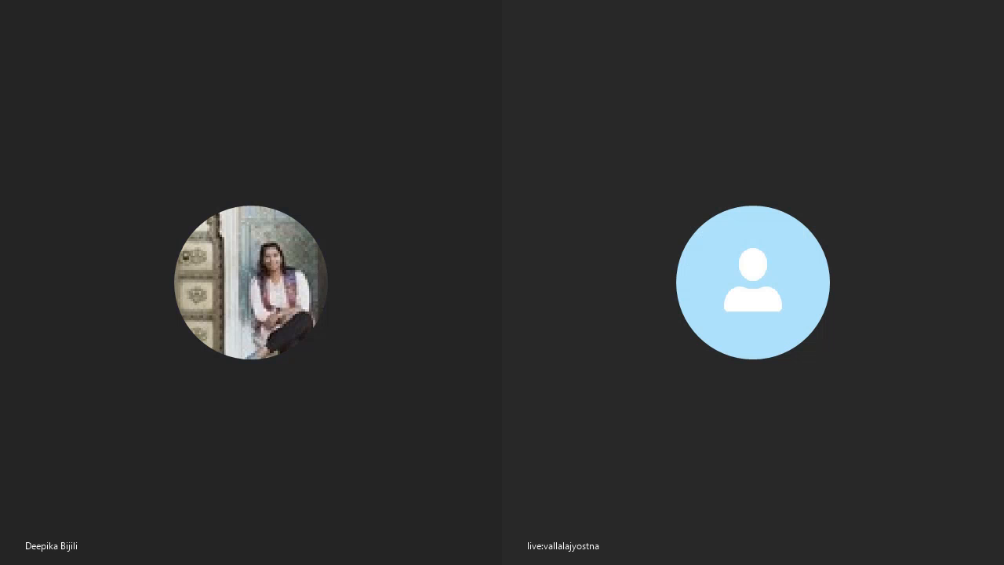